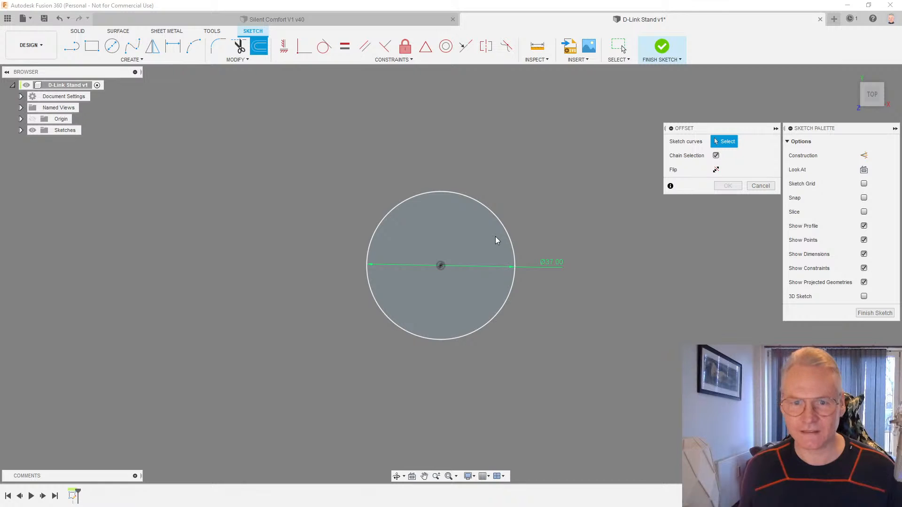
Offset the 37 mm circle outward by 3 mm and finish the sketch
click(509, 232)
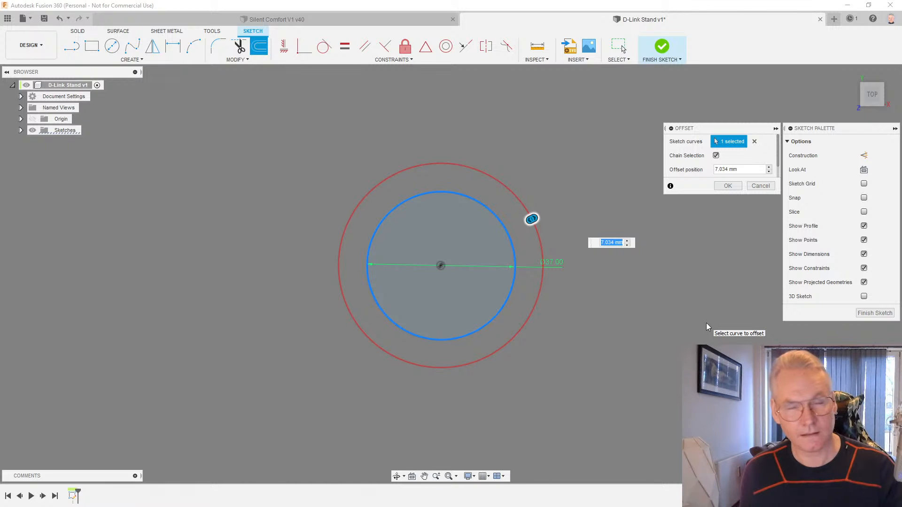
text(3)
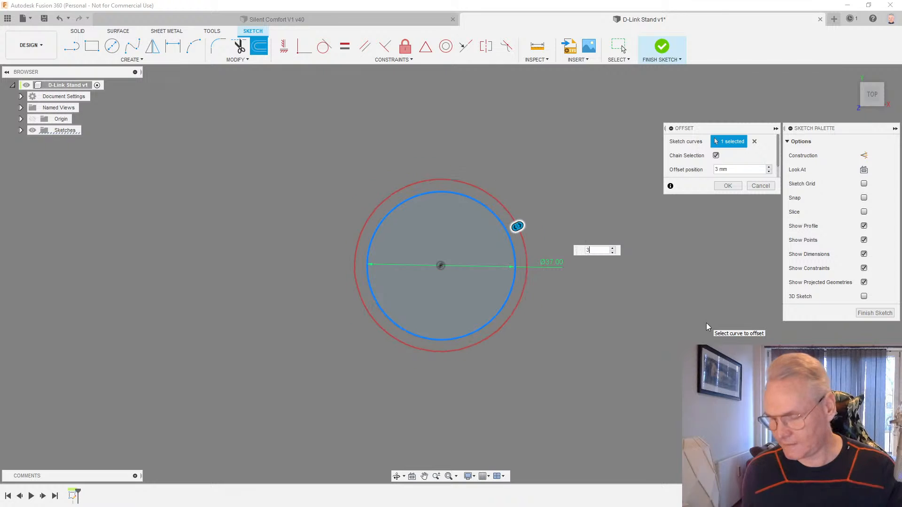
key(Return)
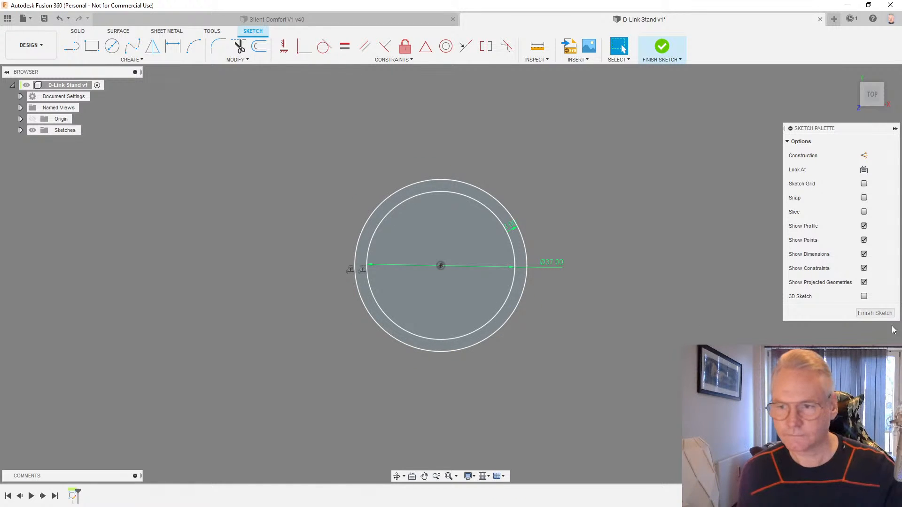
click(873, 314)
Extrude the ring-shaped profile between the two circles upward as a new body
key(e)
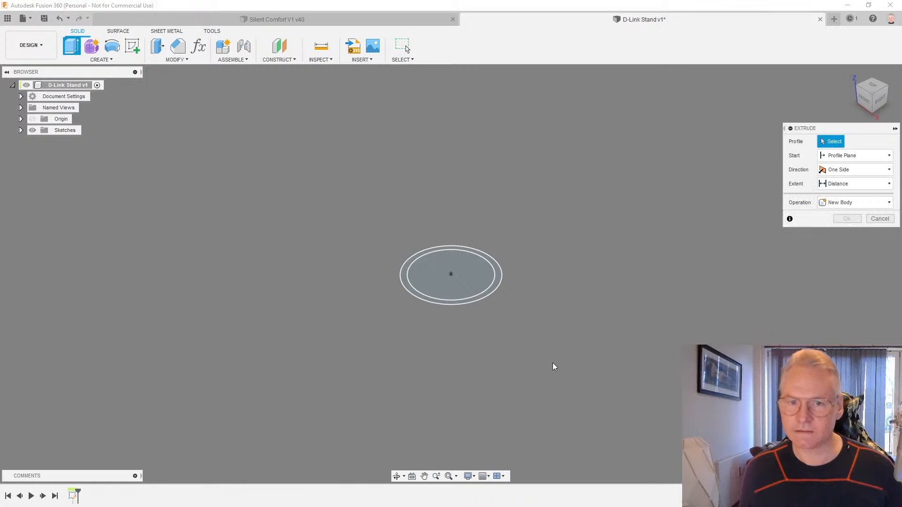
scroll(506, 305, up, 2)
click(483, 283)
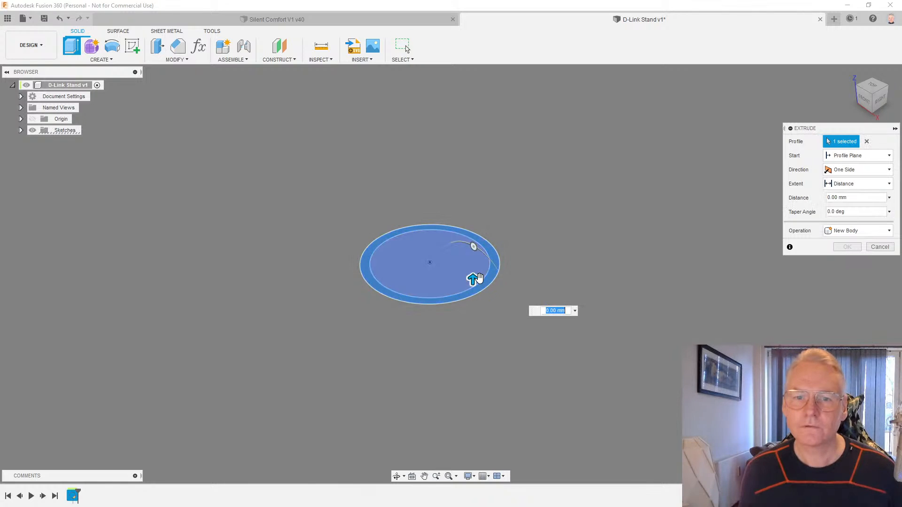
drag(473, 275, 473, 208)
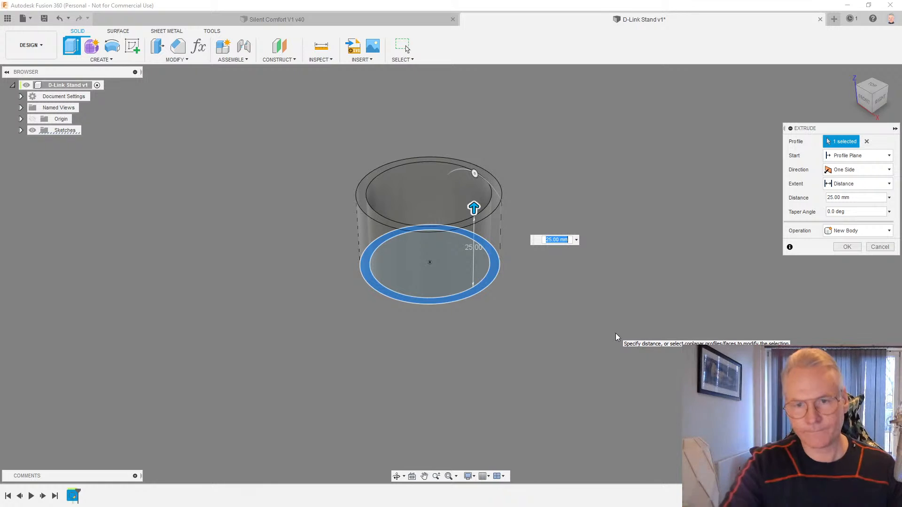
text(0)
key(Return)
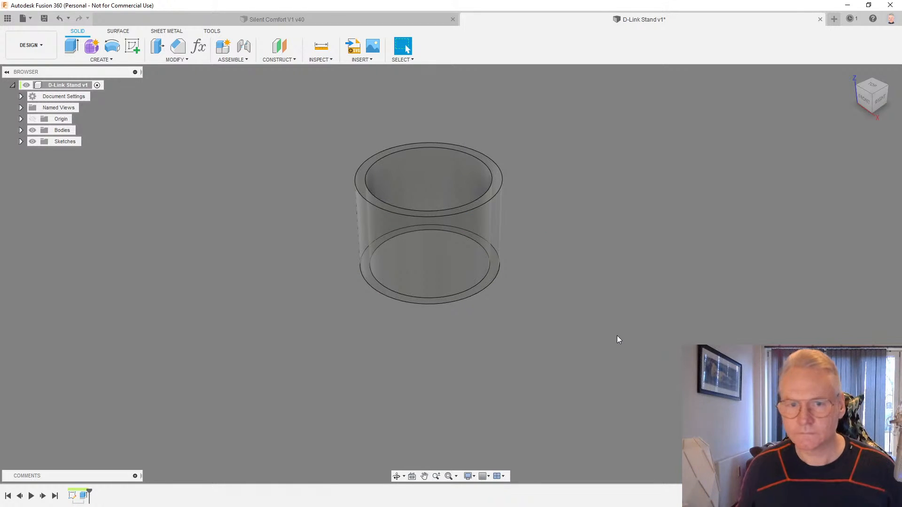
Show Sketch1, extrude both its profiles by -3 mm joined to the ring as a closed floor, and hide the sketch again
click(21, 141)
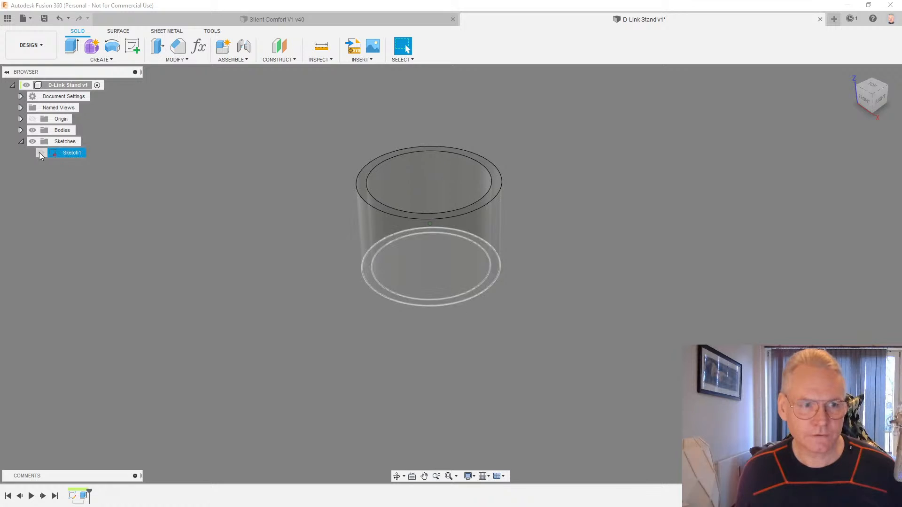
click(41, 153)
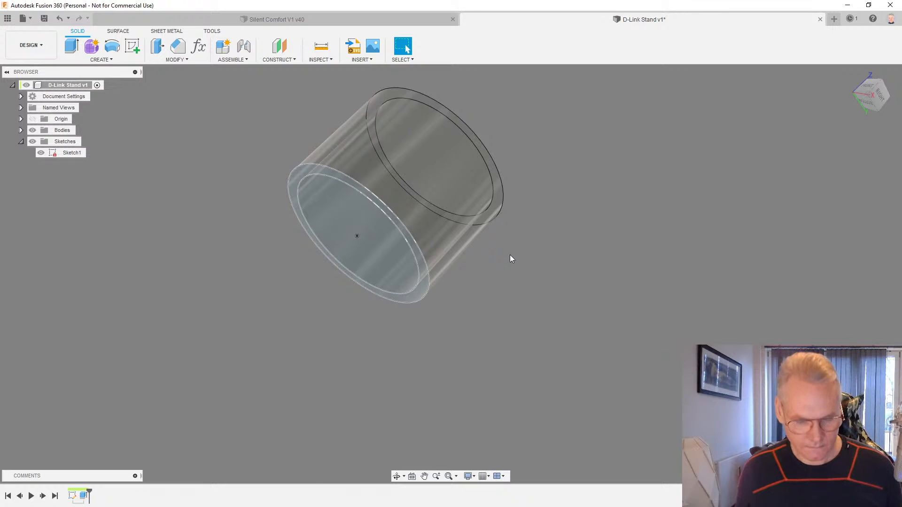
key(e)
click(421, 284)
click(408, 276)
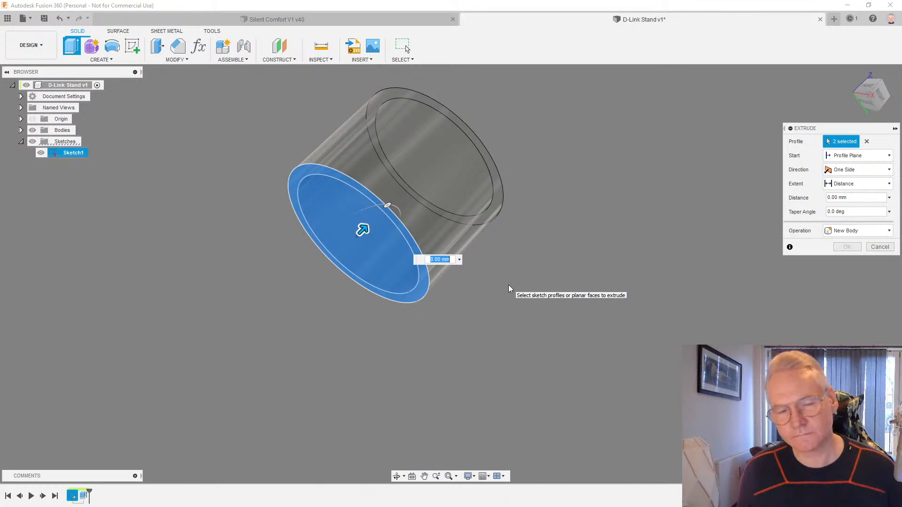
drag(361, 229, 335, 265)
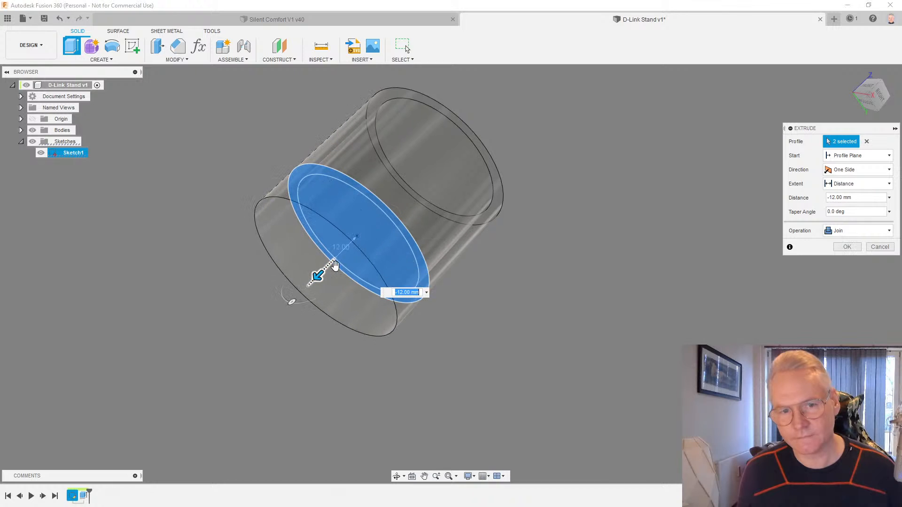
text(-3)
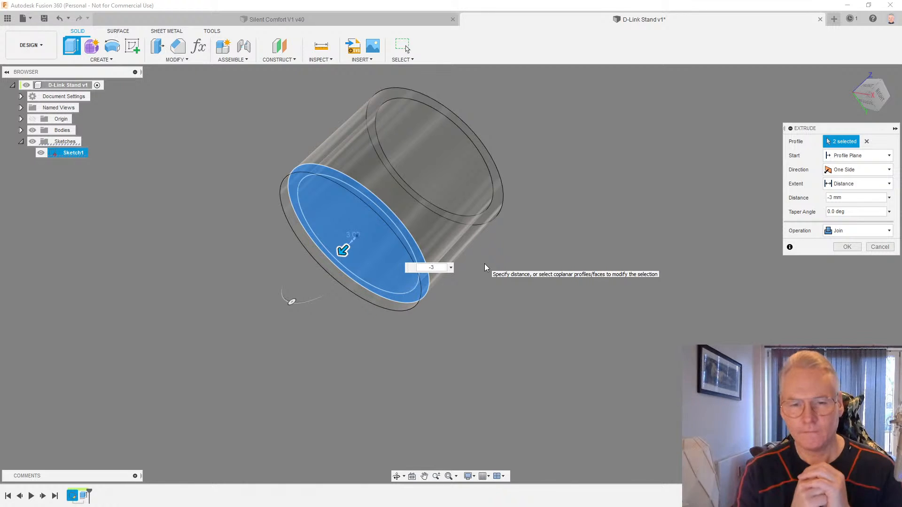
key(Return)
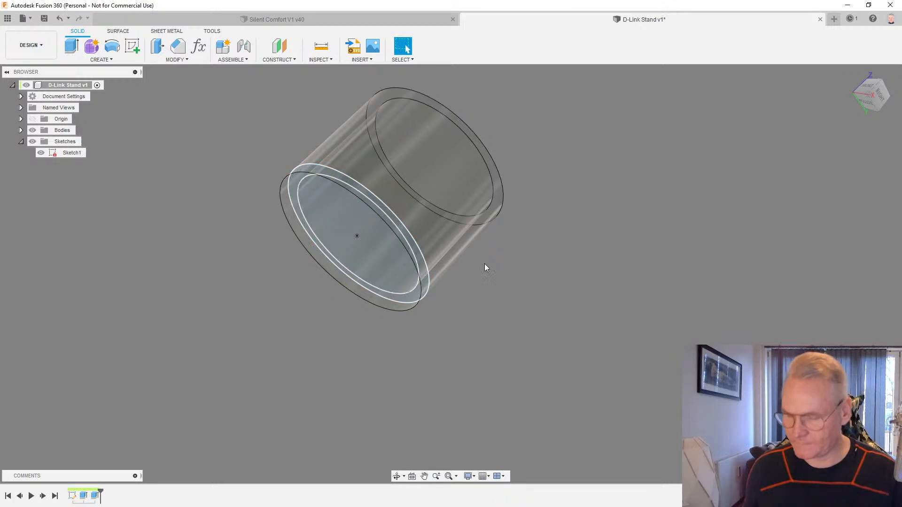
click(42, 153)
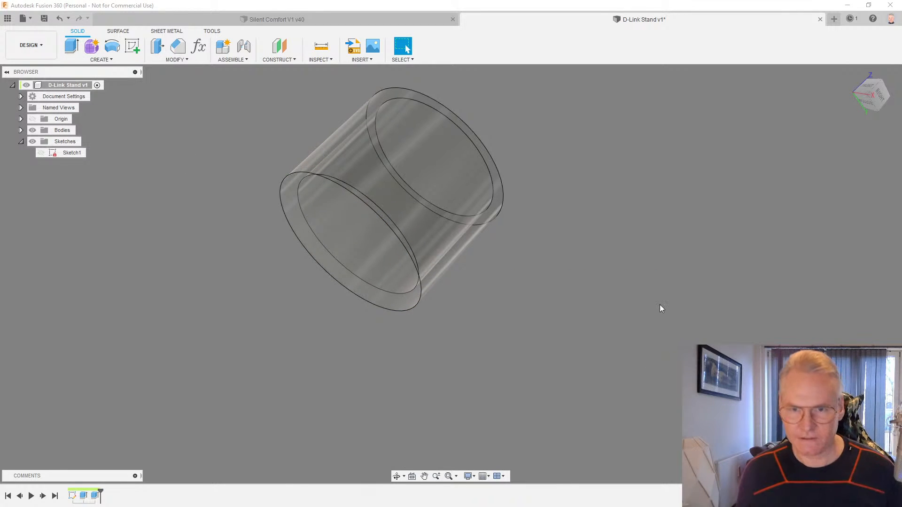
Replace the design's transparent appearance with ABS (White)
key(a)
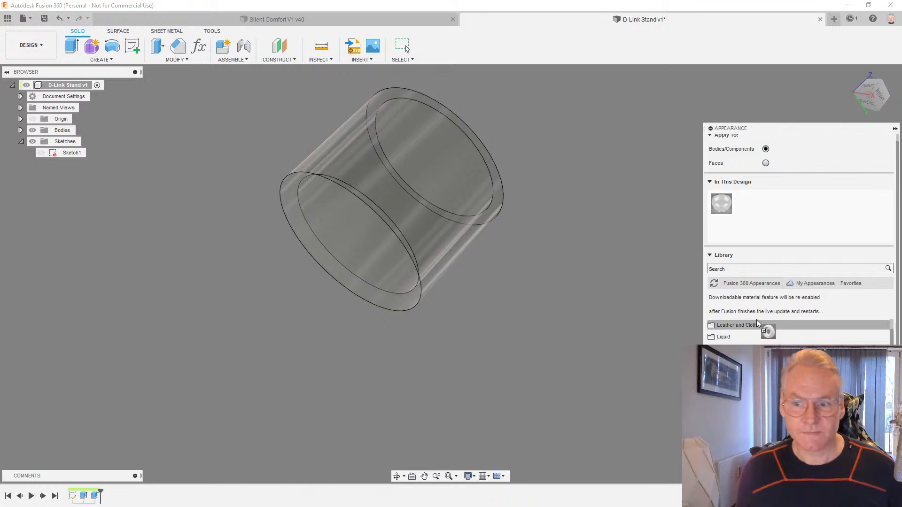
drag(766, 326, 723, 206)
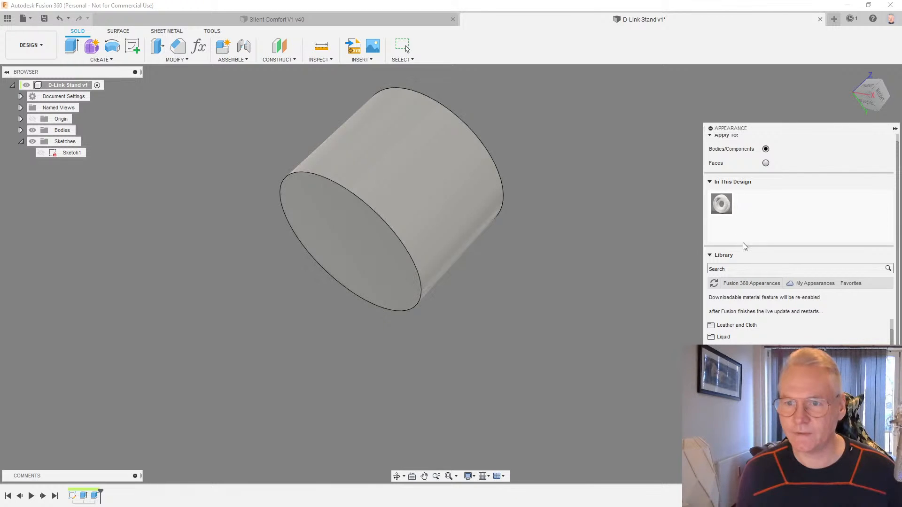
click(882, 474)
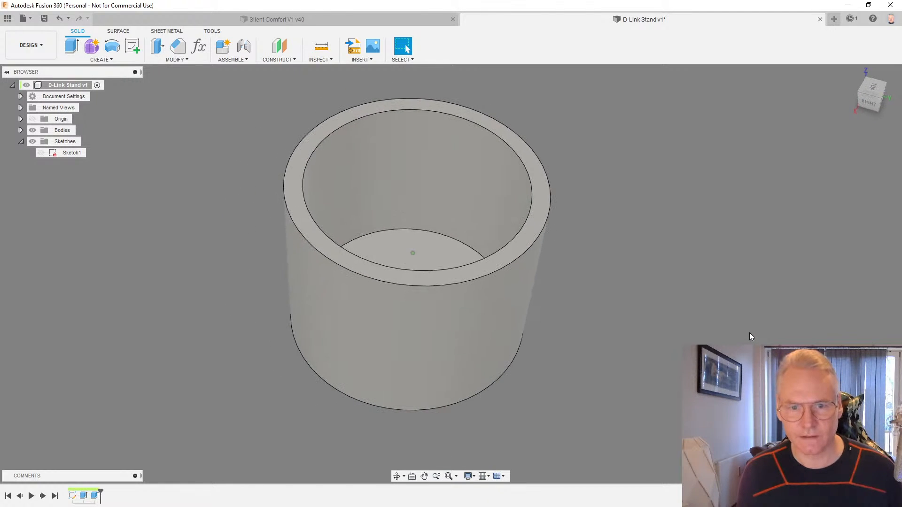
Edit the ABS (White) appearance to a pale yellow colour with RGB 255, 255, 144
key(a)
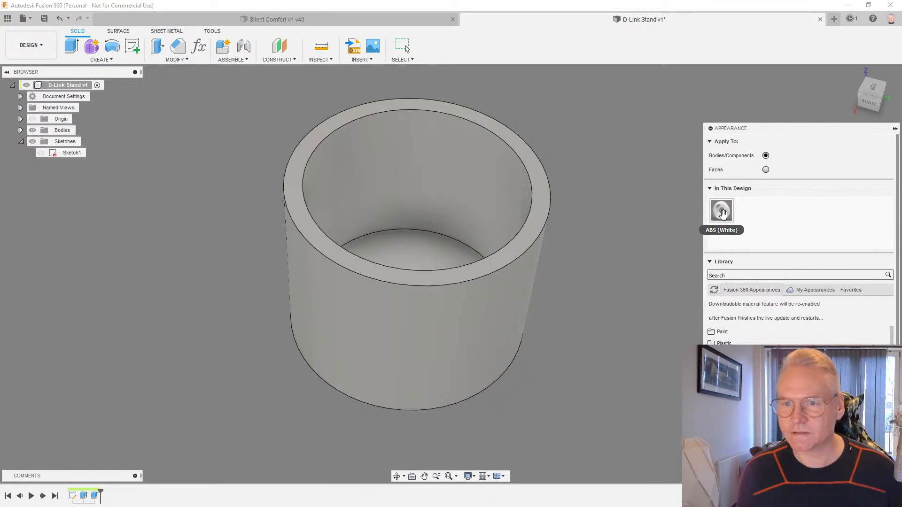
right_click(723, 213)
click(740, 223)
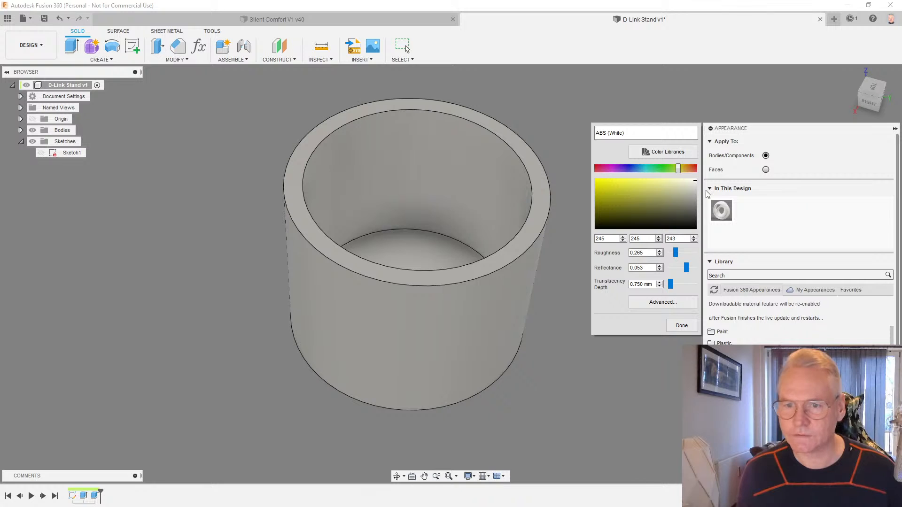
click(635, 185)
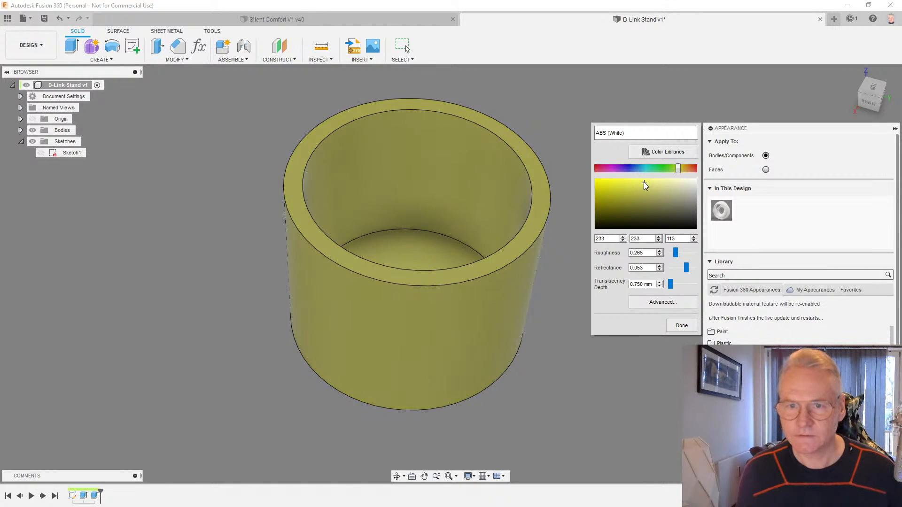
mouse_move(649, 185)
mouse_down()
mouse_move(633, 201)
mouse_move(611, 181)
mouse_move(604, 202)
mouse_move(653, 172)
mouse_up()
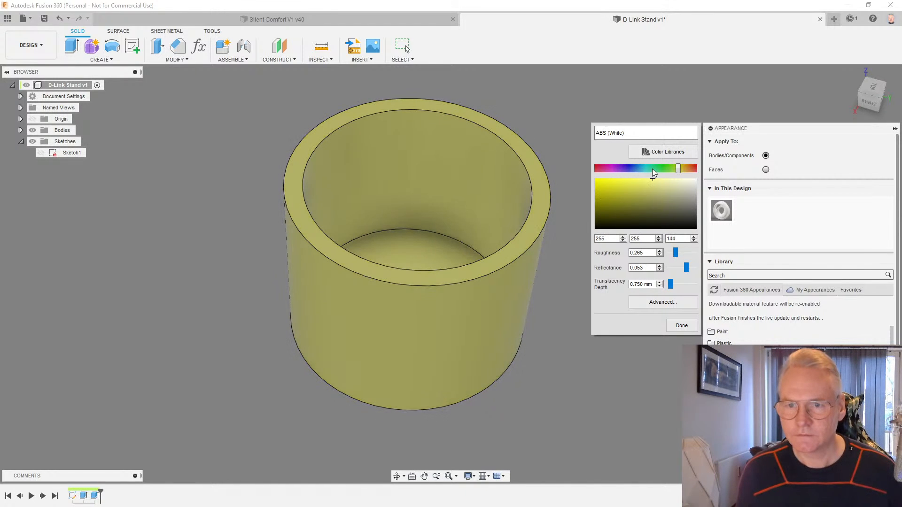
click(682, 327)
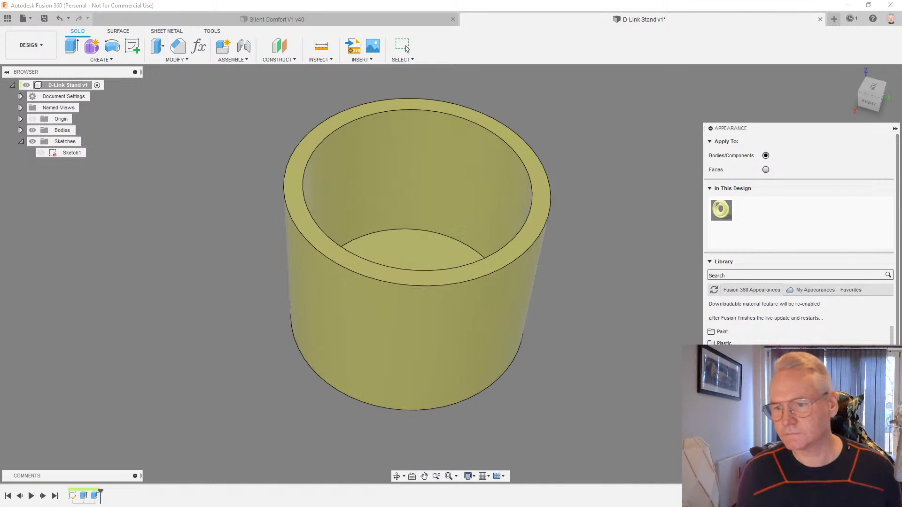
click(878, 472)
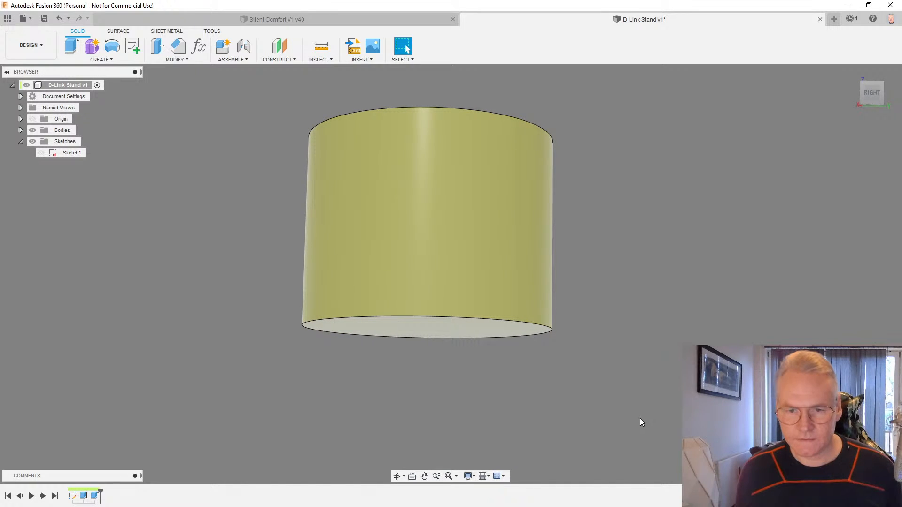
Fillet the cup's outer bottom edge with a constant 3 mm radius
key(f)
click(551, 329)
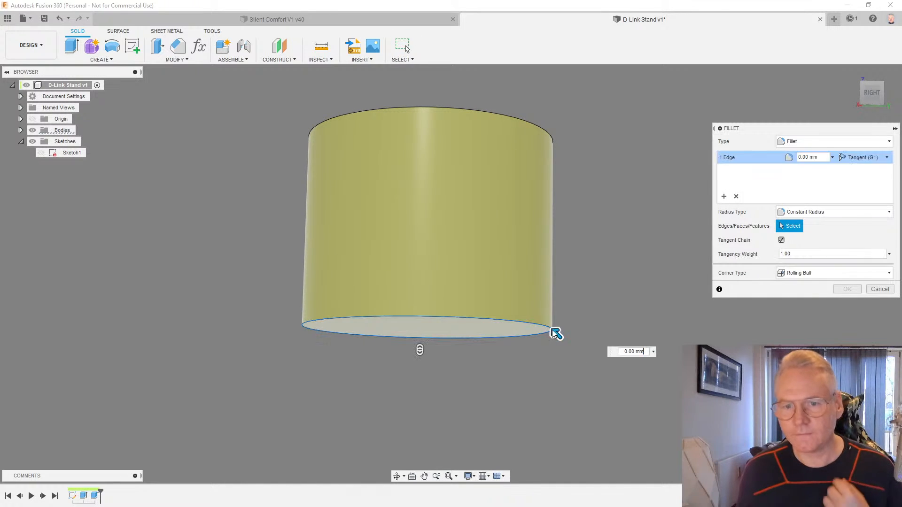
text(3)
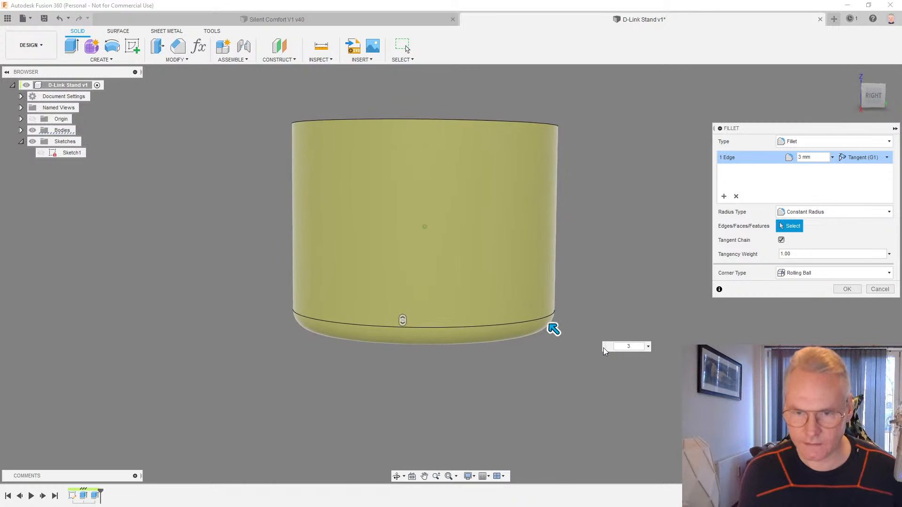
click(873, 96)
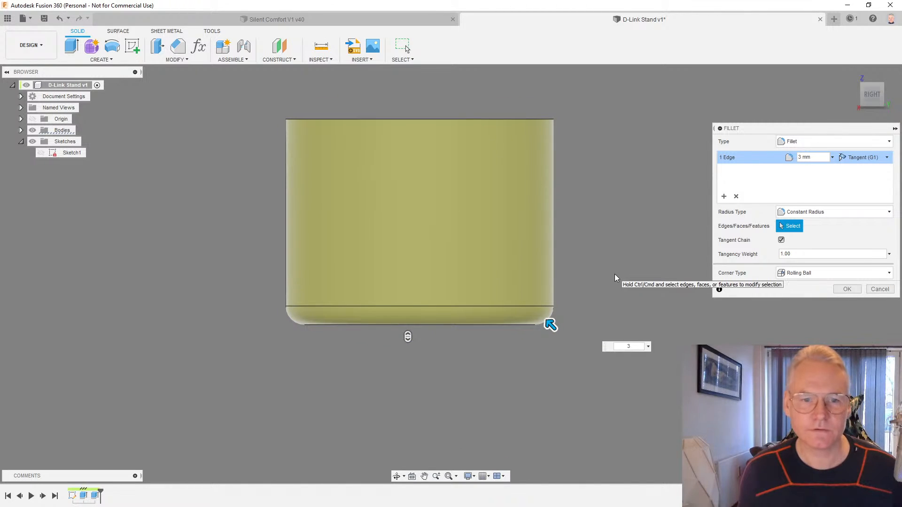
scroll(568, 331, up, 3)
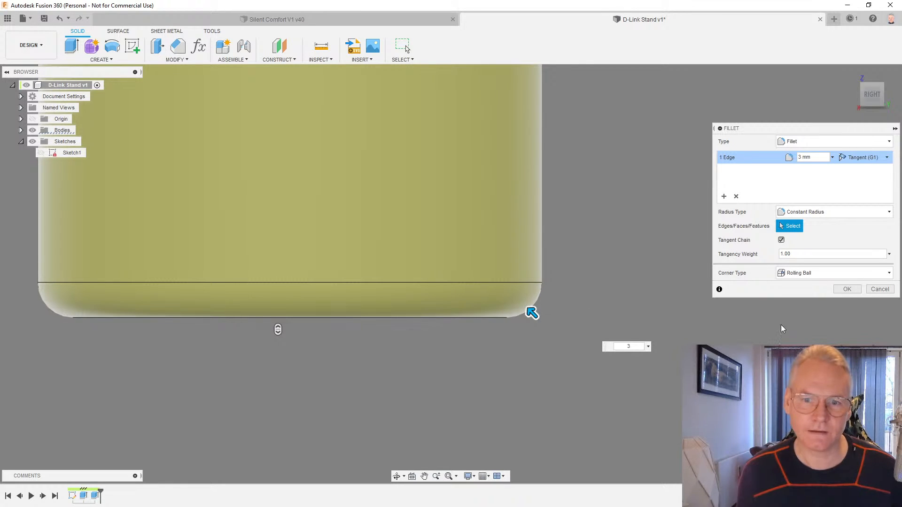
click(847, 289)
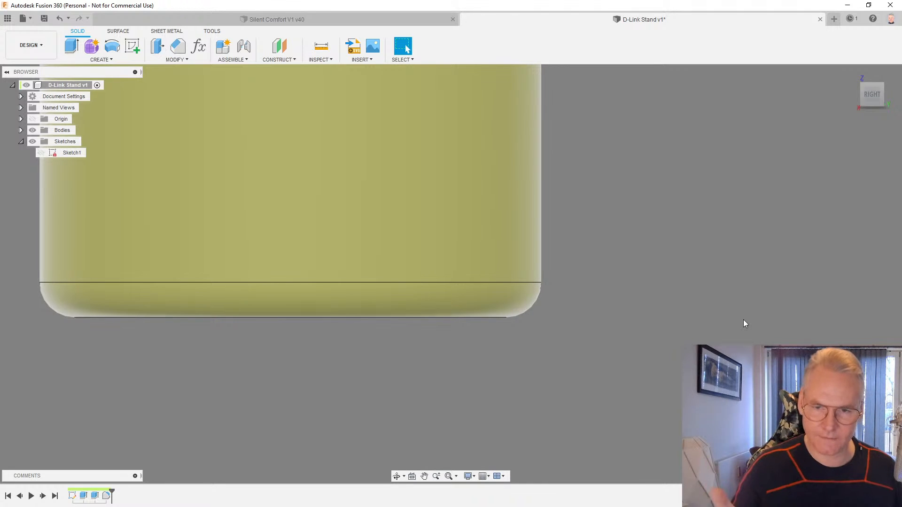
Return to the home view and save the design as a new version
shift+middle_drag(743, 320, 844, 73)
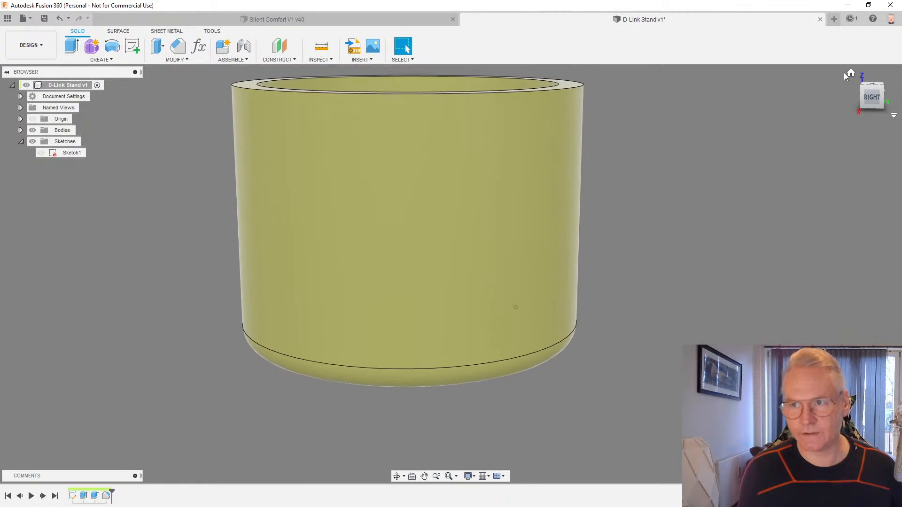
click(850, 73)
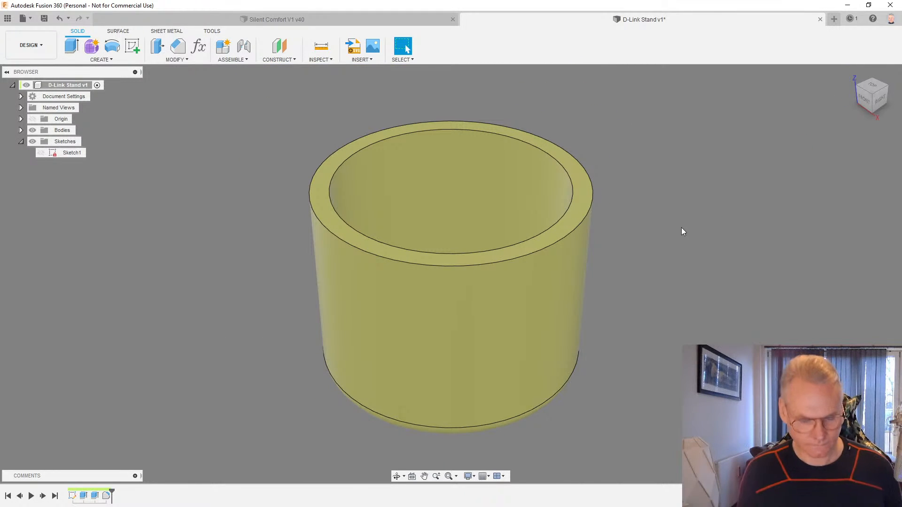
key(ctrl+s)
click(458, 271)
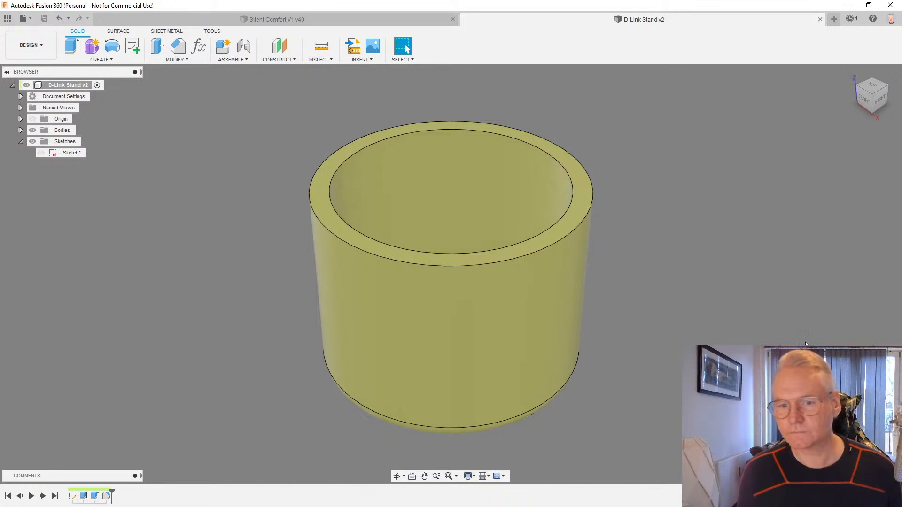
Create a construction plane offset 37/2+3 mm sideways from the vertical origin plane, towards the cup's right side
mouse_move(812, 214)
shift+middle_down()
mouse_move(819, 203)
mouse_move(808, 223)
shift+middle_up()
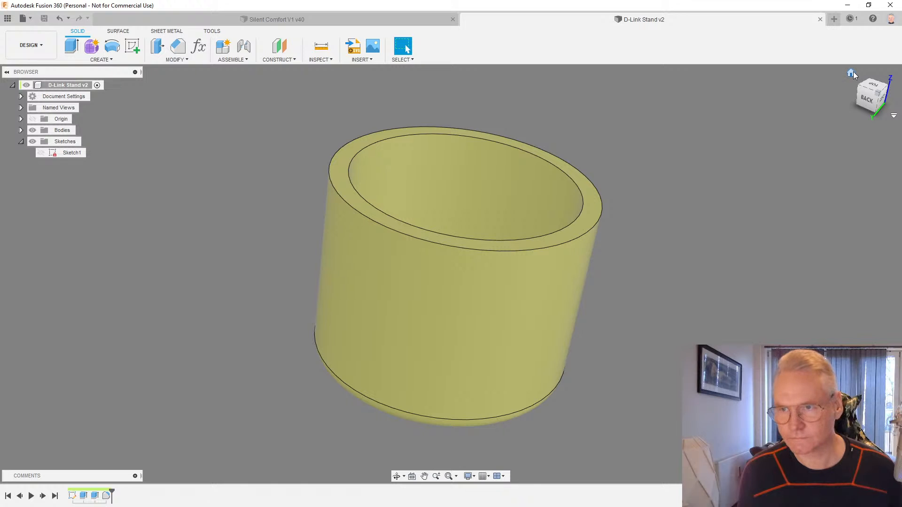
click(852, 74)
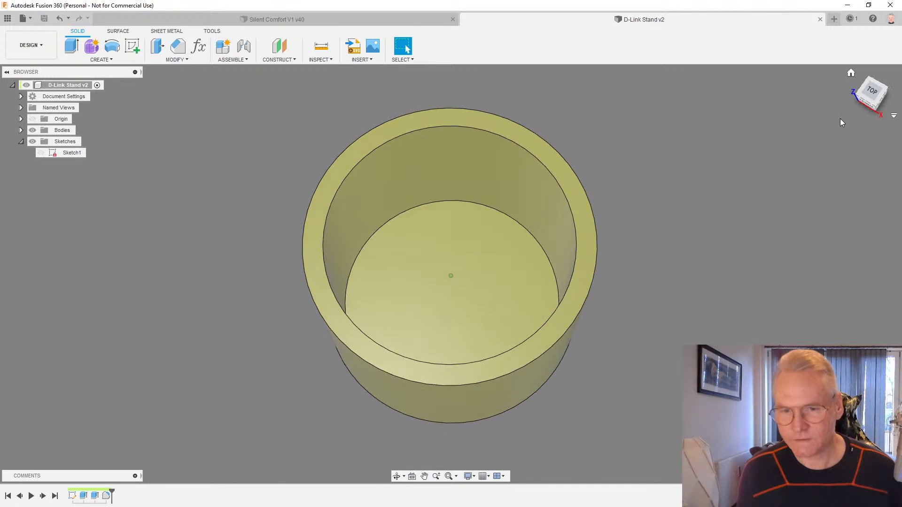
click(280, 47)
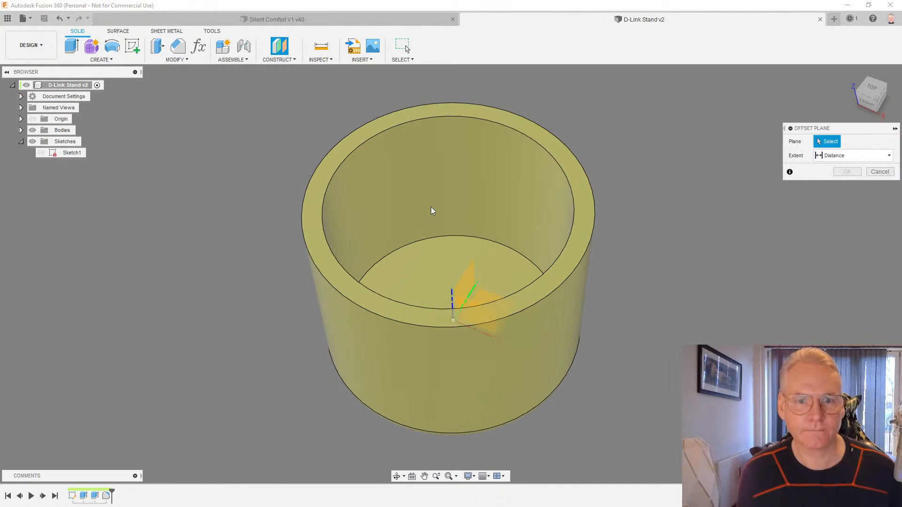
click(471, 280)
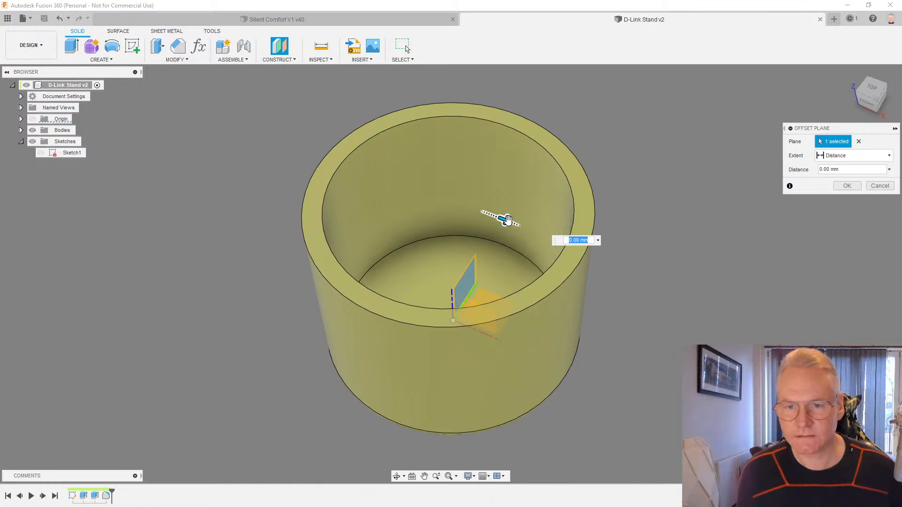
text(37)
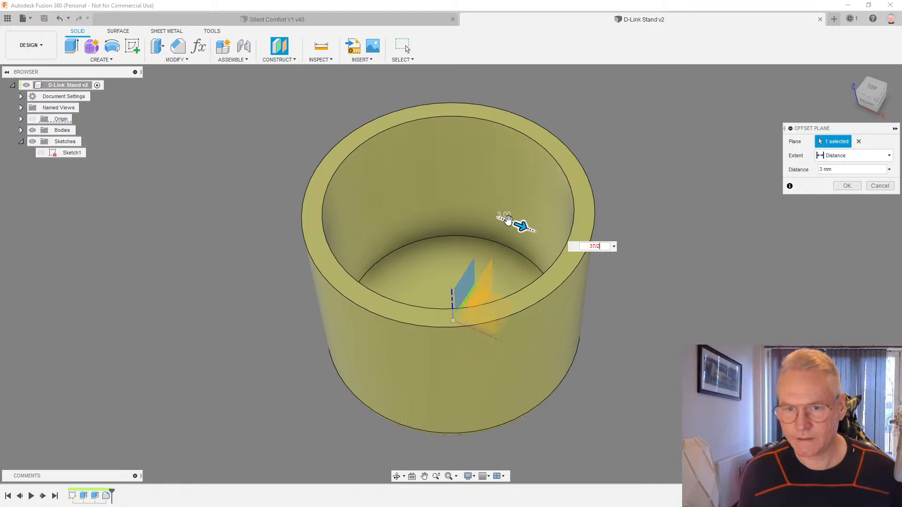
text(/2)
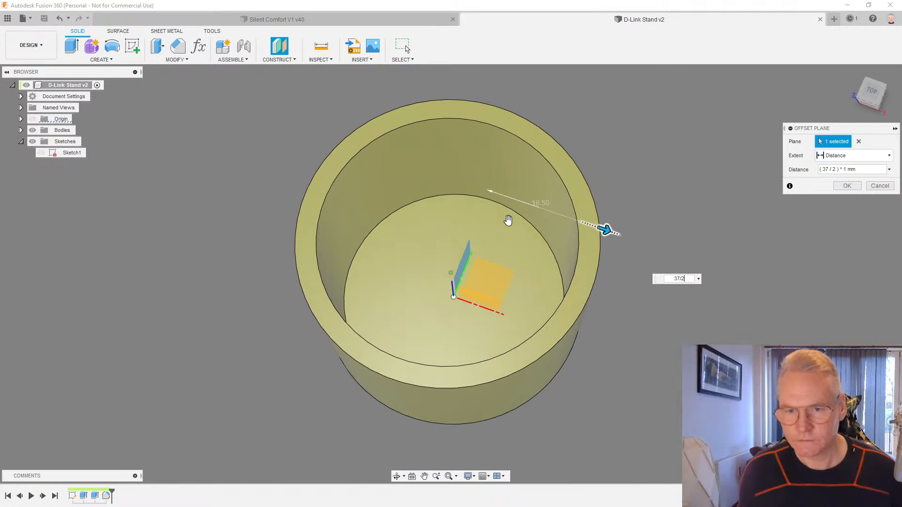
text(+3)
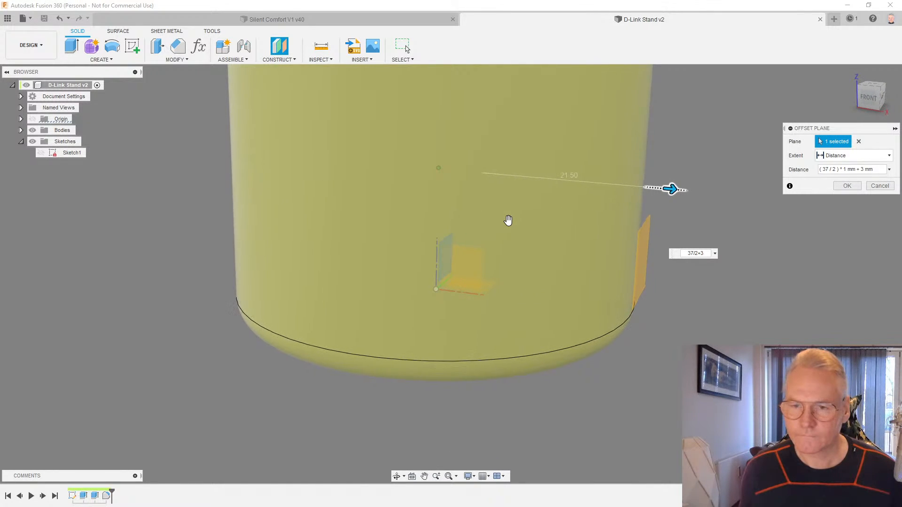
key(Return)
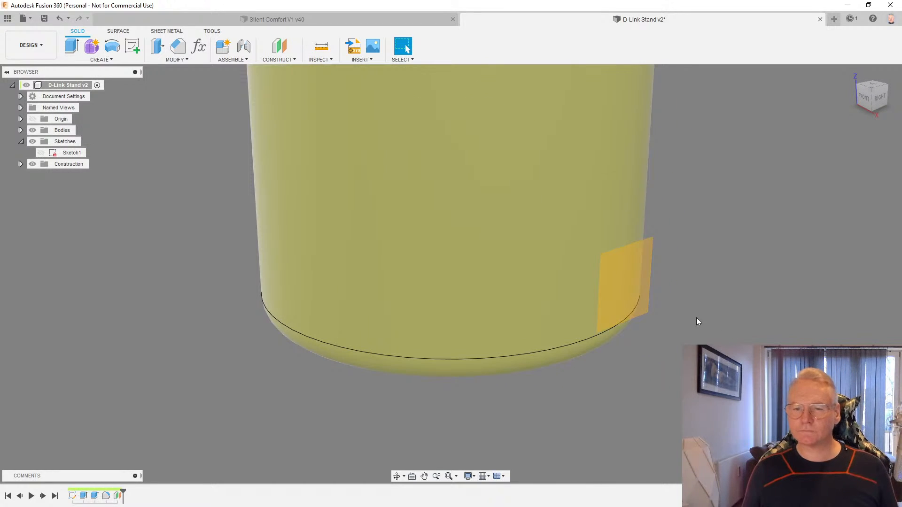
Start a sketch on the new offset plane and project the cup body's outline into it with the projection link on
click(627, 284)
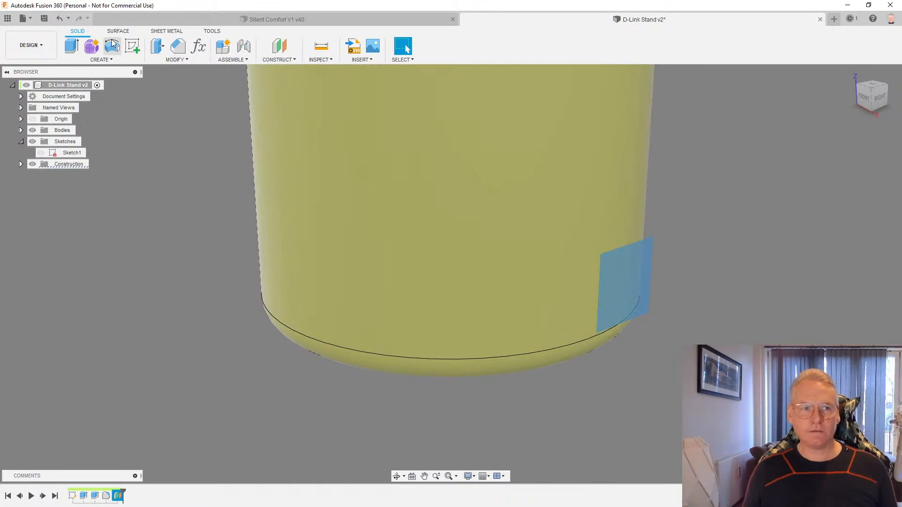
click(133, 47)
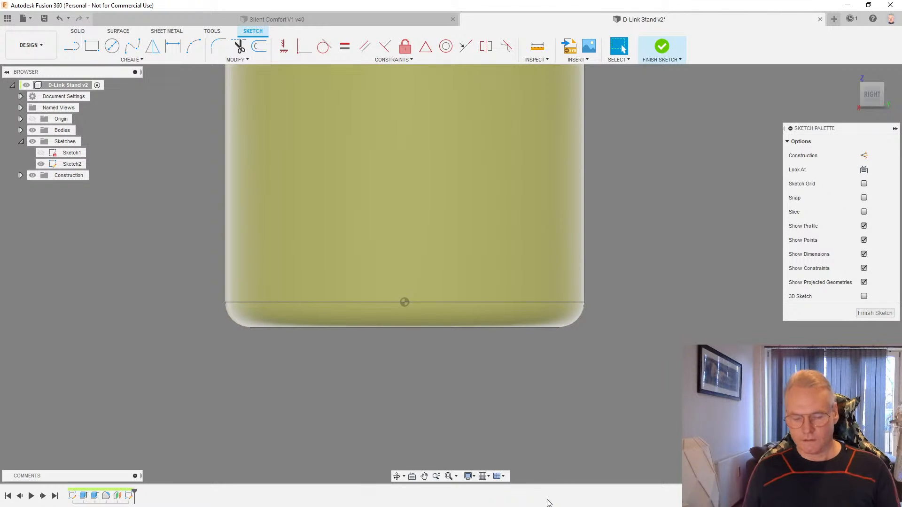
key(p)
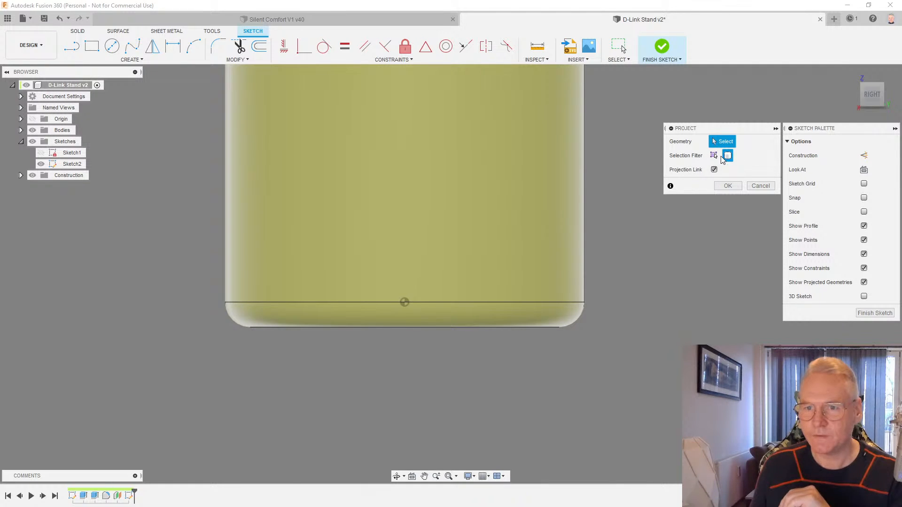
click(546, 211)
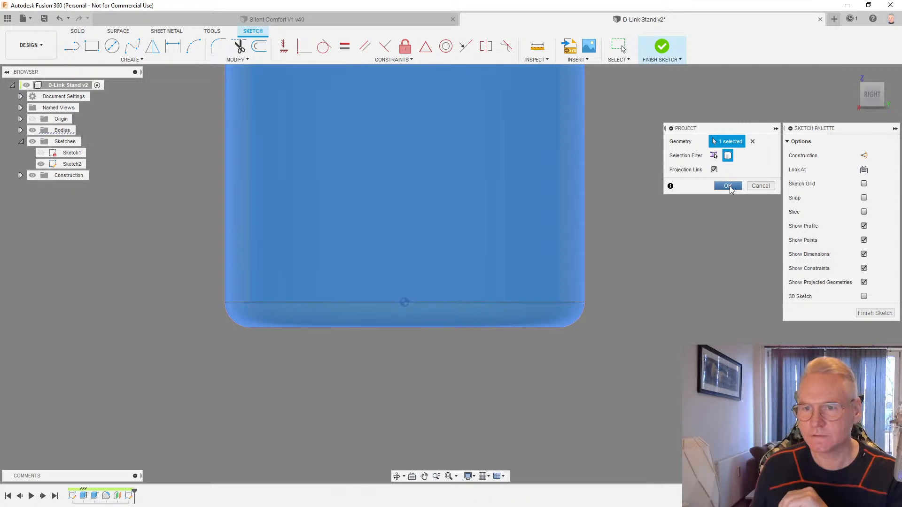
click(729, 186)
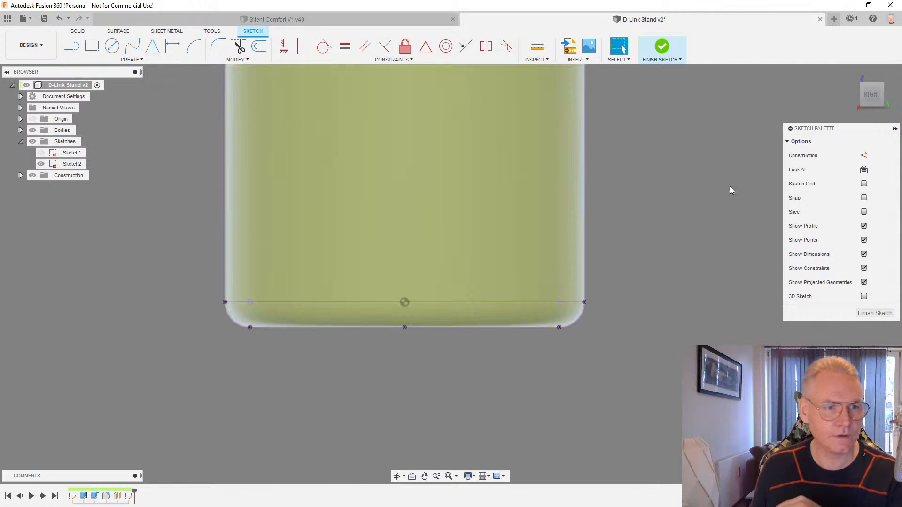
Draw a vertical line straight up from the sketch origin at the cup's base
scroll(559, 417, down, 2)
scroll(493, 376, up, 2)
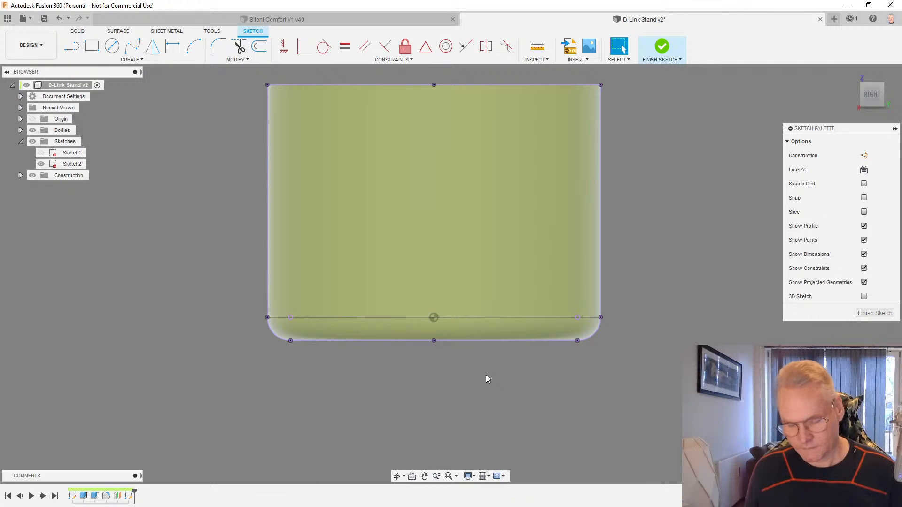
key(l)
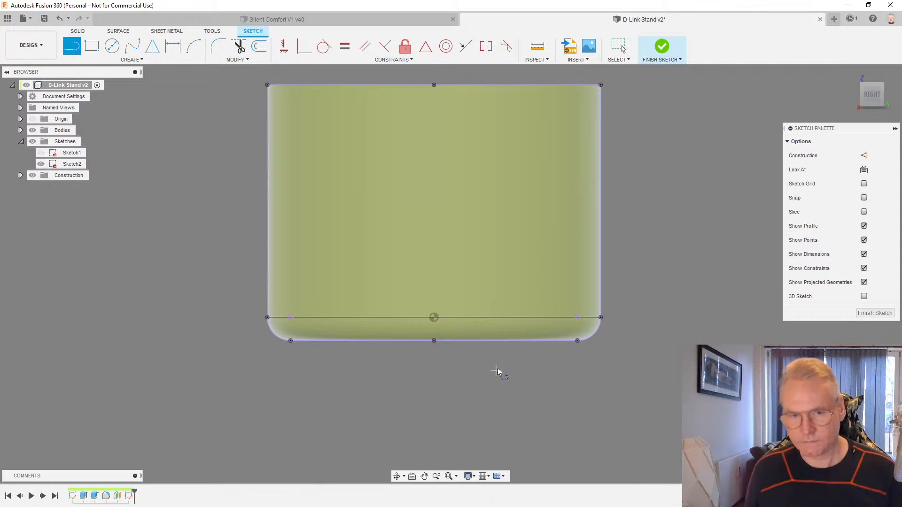
click(434, 317)
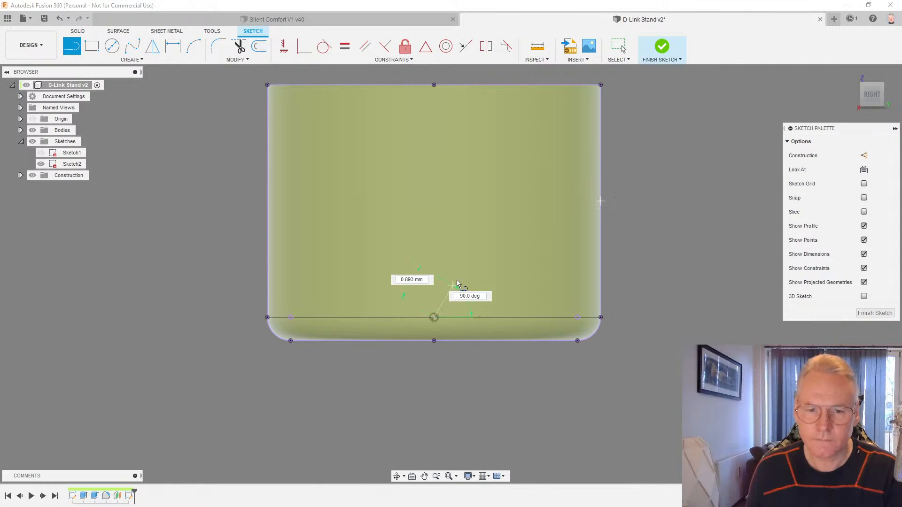
click(437, 242)
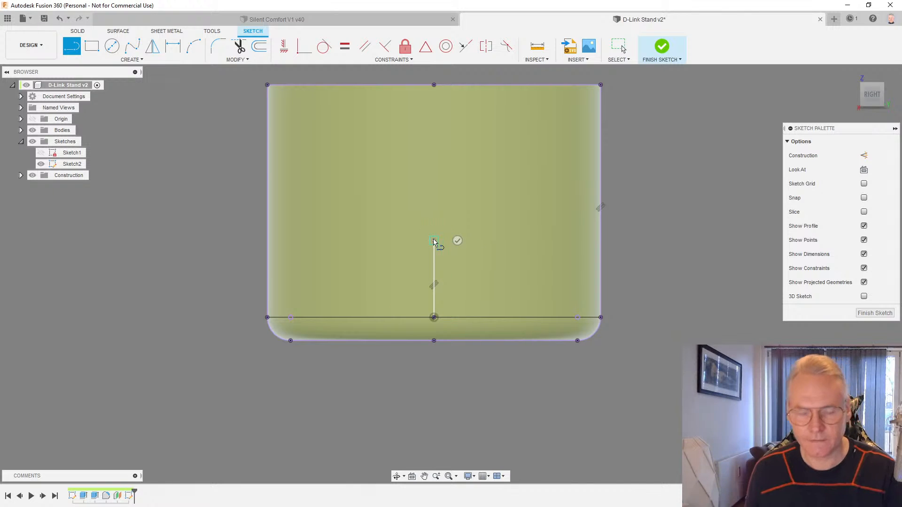
Dimension the vertical line's length and set it to 6 mm
key(d)
click(435, 277)
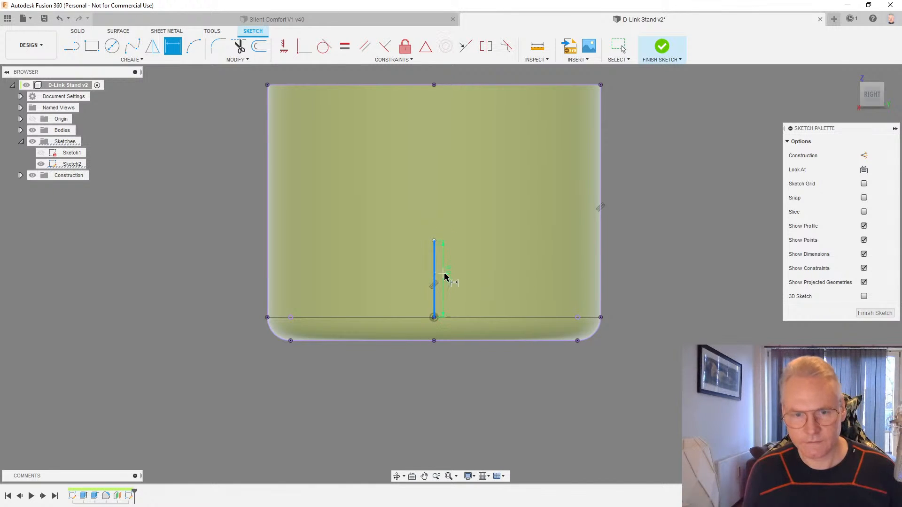
click(457, 277)
text(5)
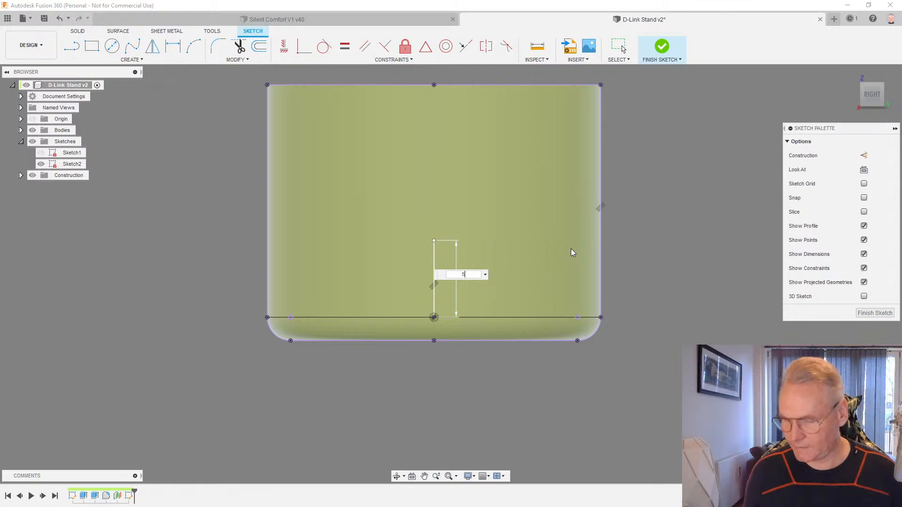
key(Return)
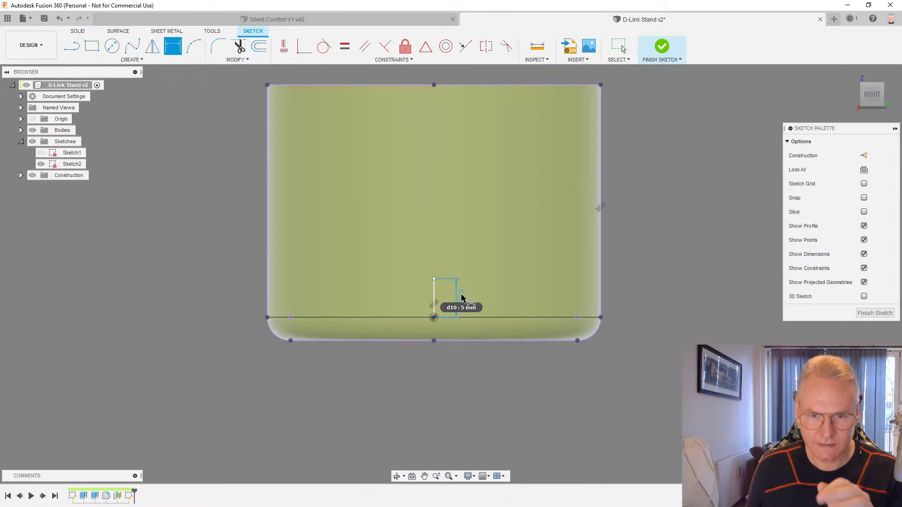
click(461, 298)
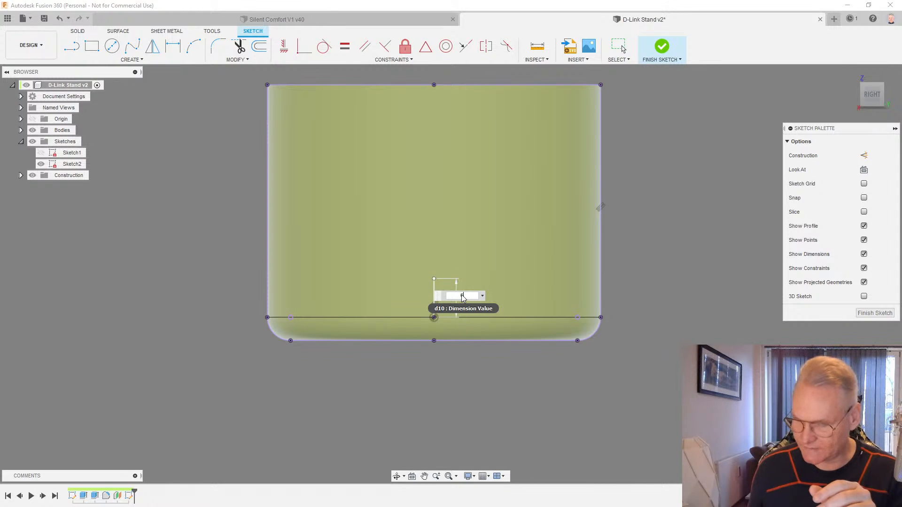
key(Return)
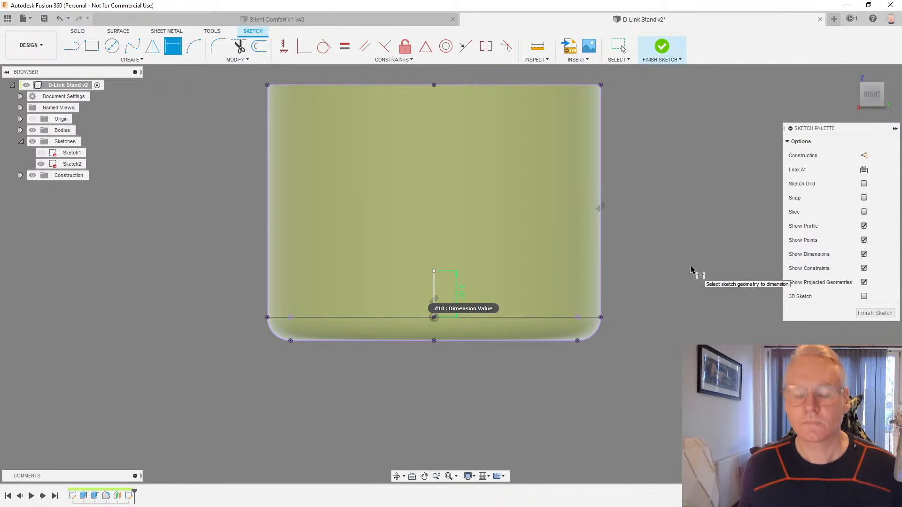
Draw a circle centred on the line's upper end and passing through the sketch origin
key(c)
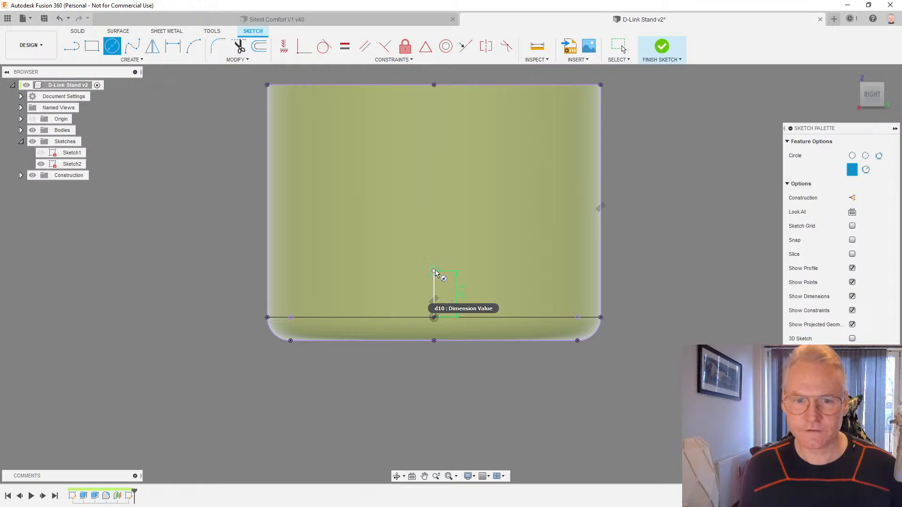
click(433, 272)
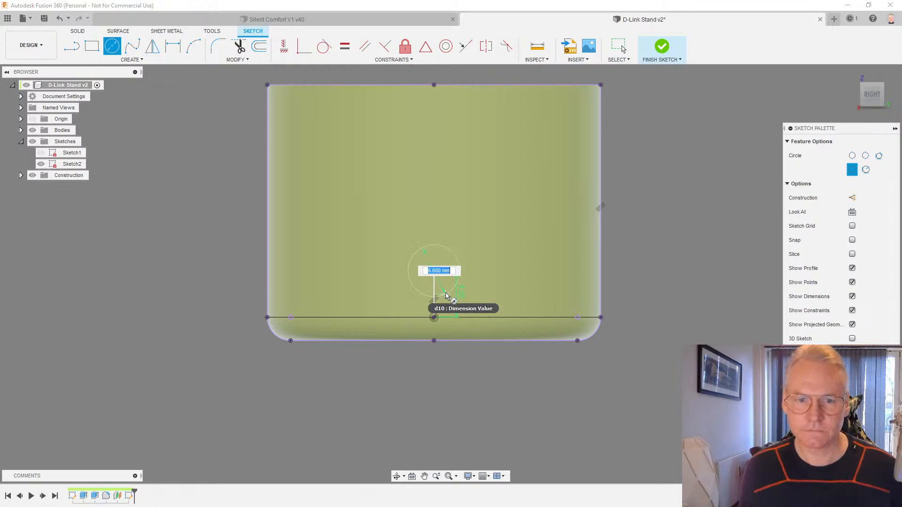
click(436, 318)
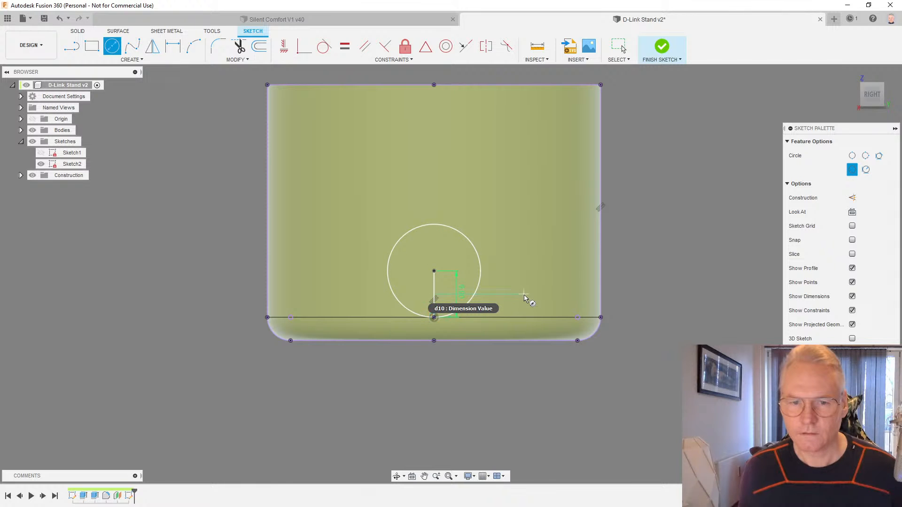
Add a driven diameter dimension to the circle and finish the sketch
key(d)
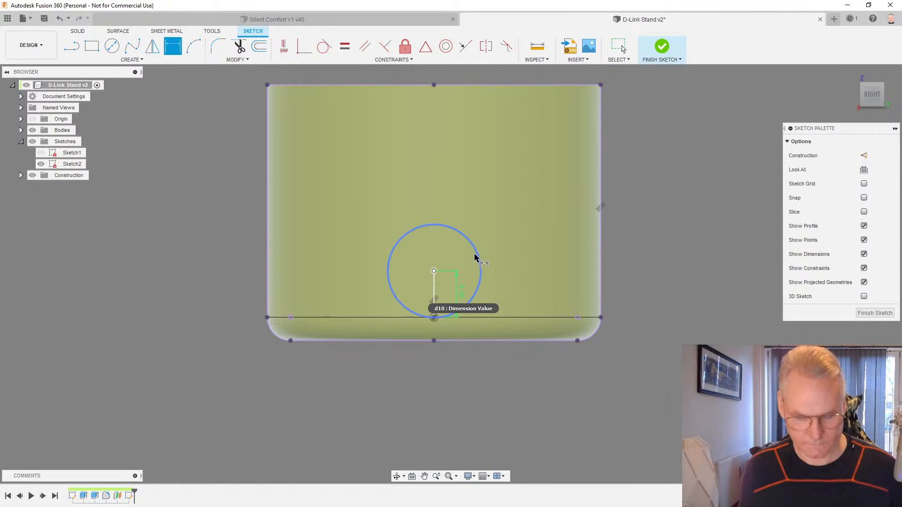
click(477, 257)
click(487, 250)
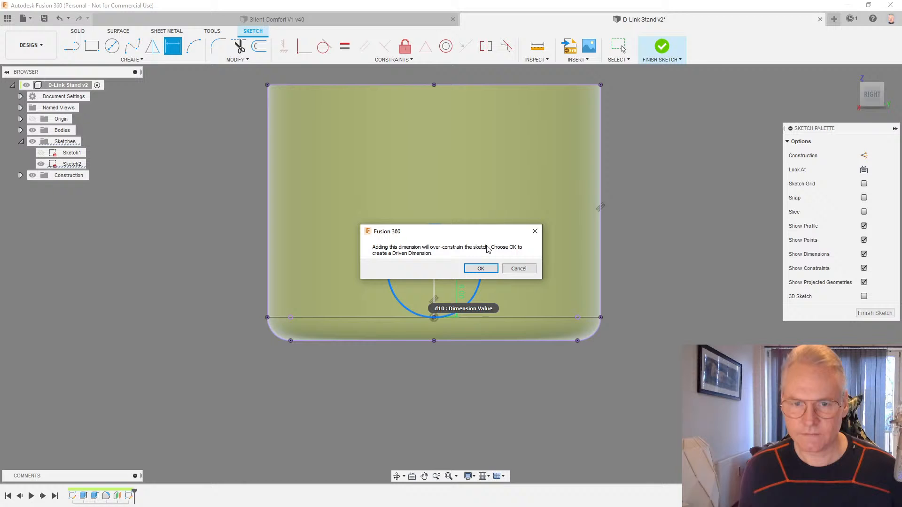
click(482, 269)
scroll(399, 341, up, 2)
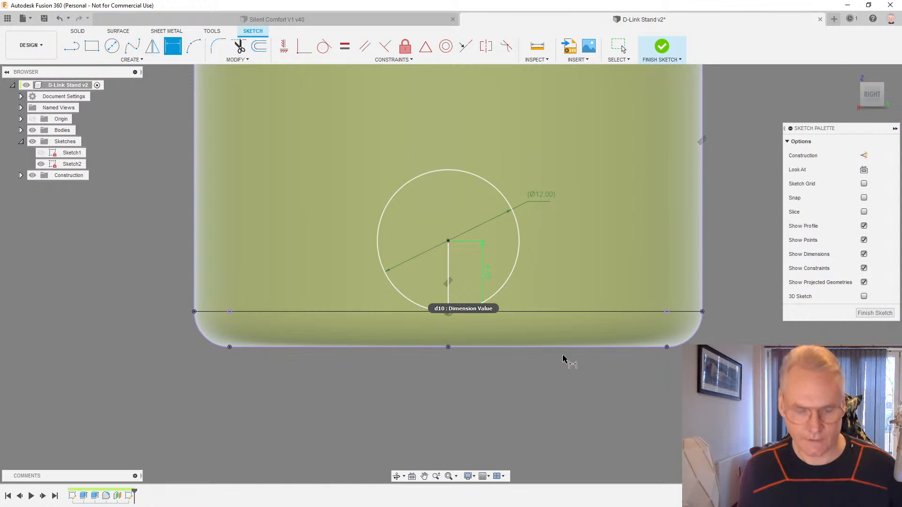
scroll(564, 354, up, 2)
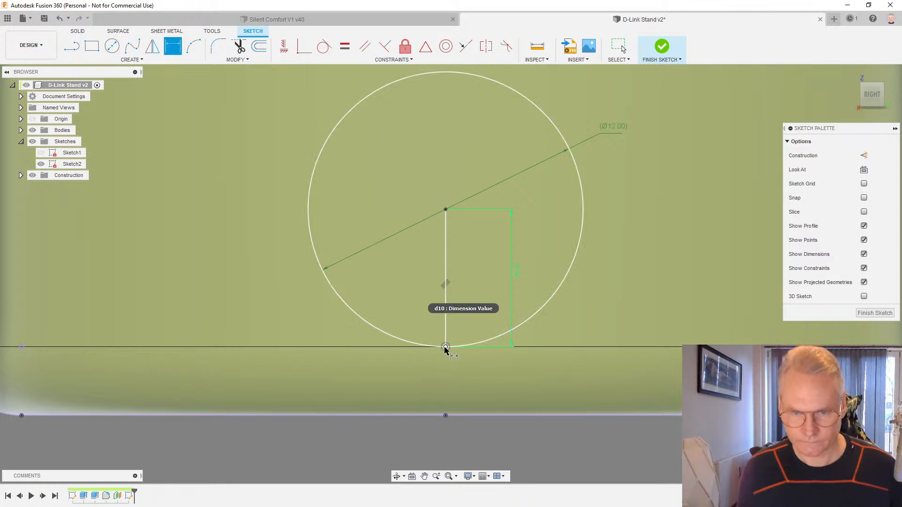
scroll(445, 346, down, 1)
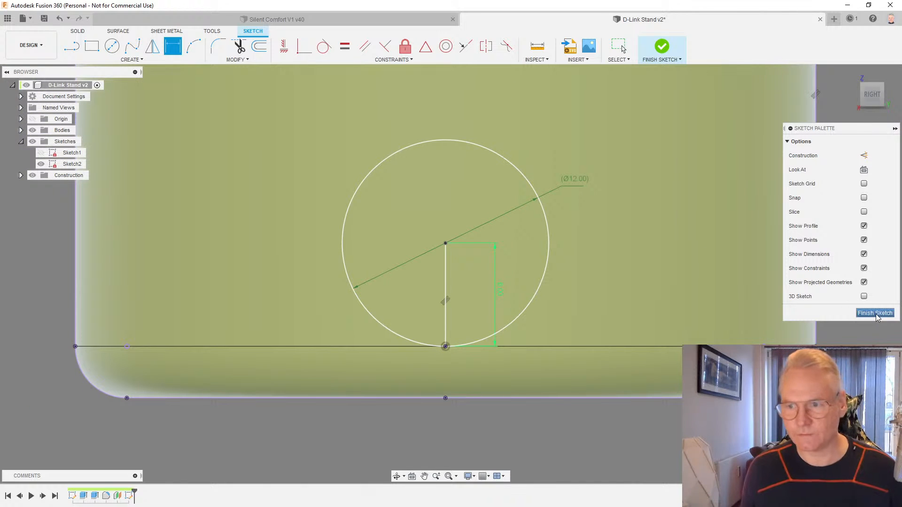
Reopen the circle's sketch and convert the projected cup outline to construction lines
mouse_move(822, 376)
shift+middle_down()
mouse_move(876, 312)
mouse_move(821, 327)
shift+middle_up()
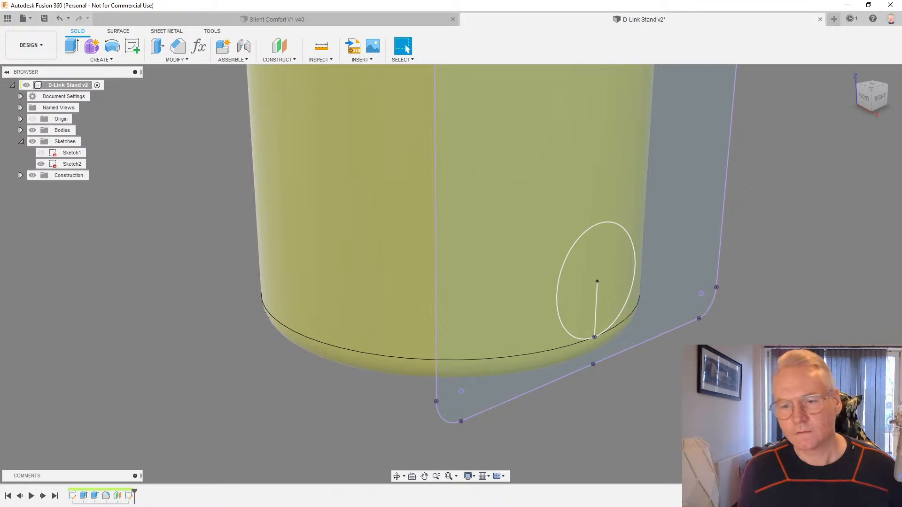
scroll(457, 426, down, 3)
shift+middle_drag(457, 425, 476, 432)
shift+middle_drag(657, 390, 641, 367)
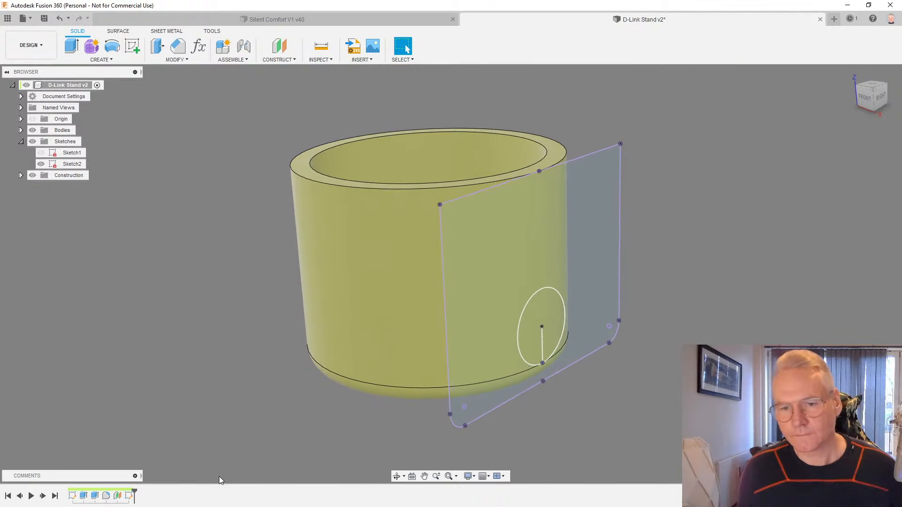
double_click(128, 498)
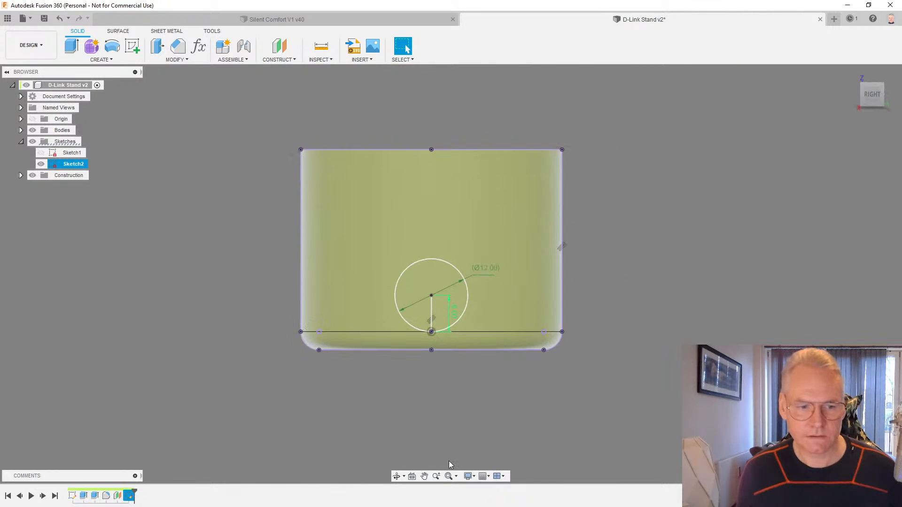
double_click(553, 353)
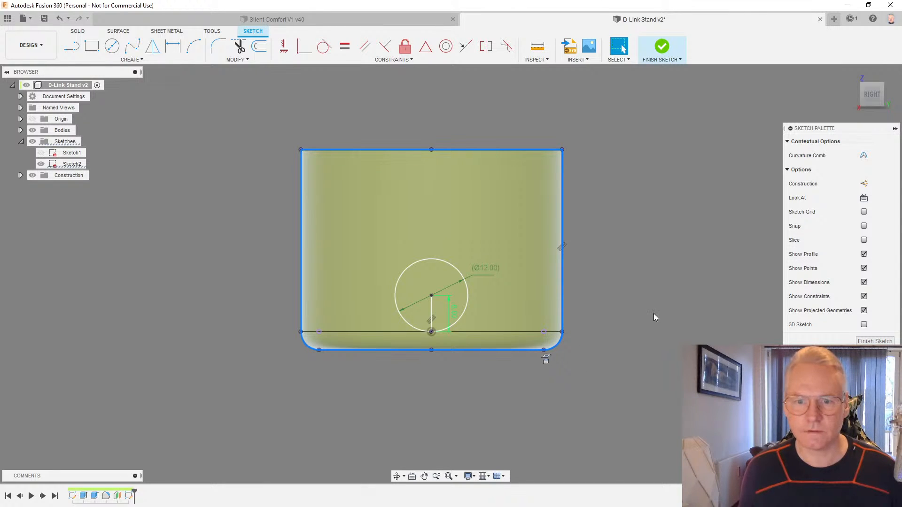
key(x)
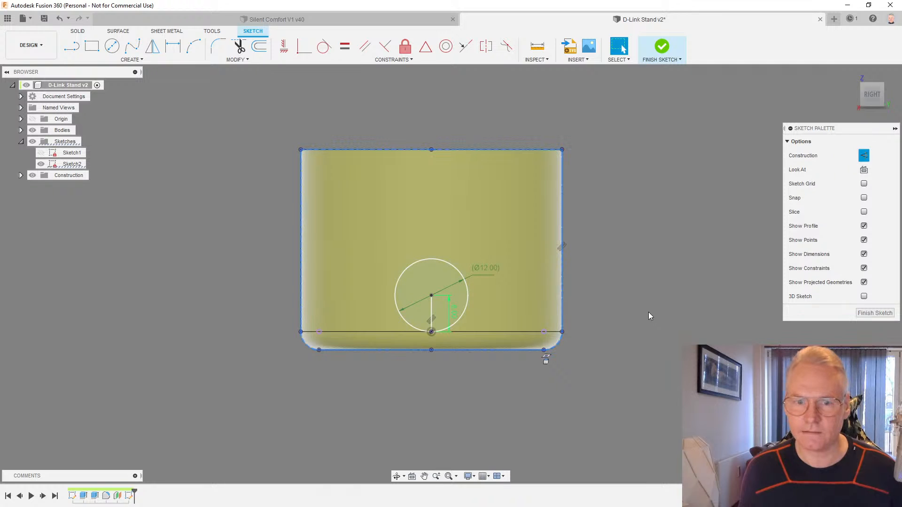
Clear the outline selection and finish the circle's sketch
click(644, 312)
shift+middle_drag(648, 320, 649, 317)
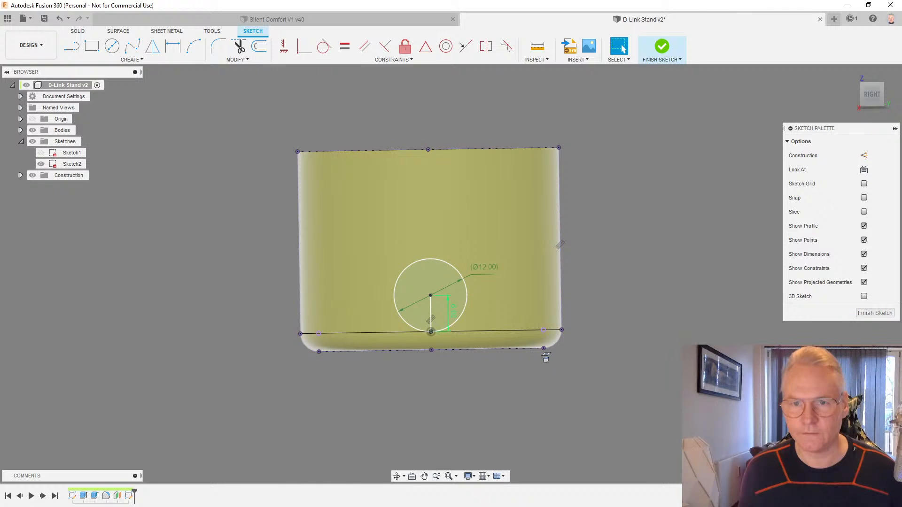
click(874, 314)
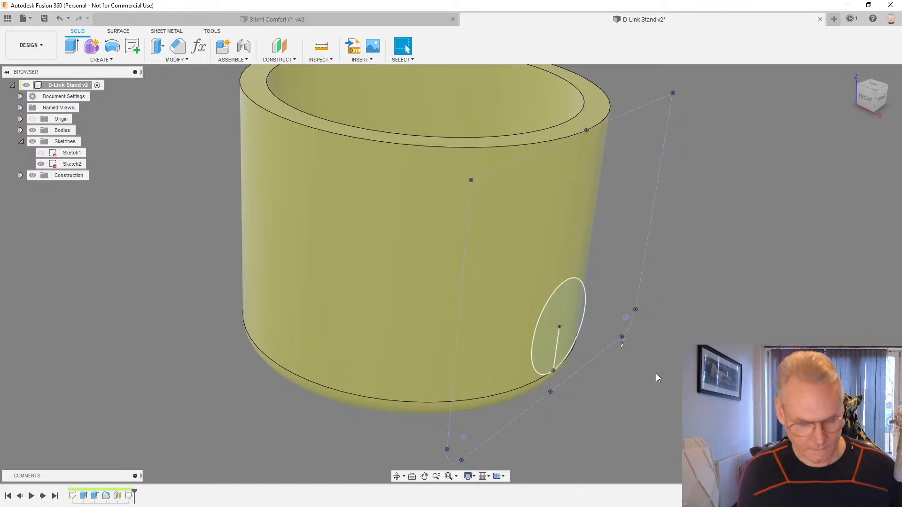
Set up an Extrude of the circle profile in two directions, with 1 mm on the first side
key(e)
click(544, 329)
click(541, 327)
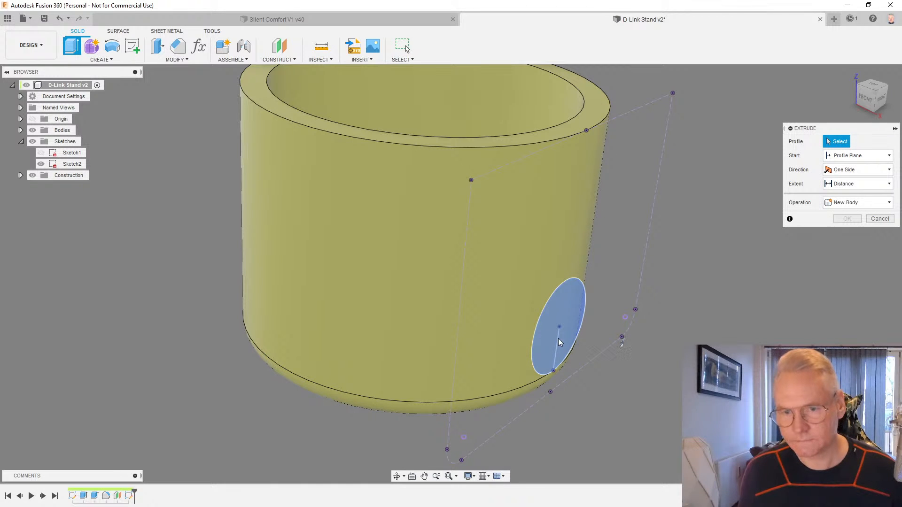
click(572, 321)
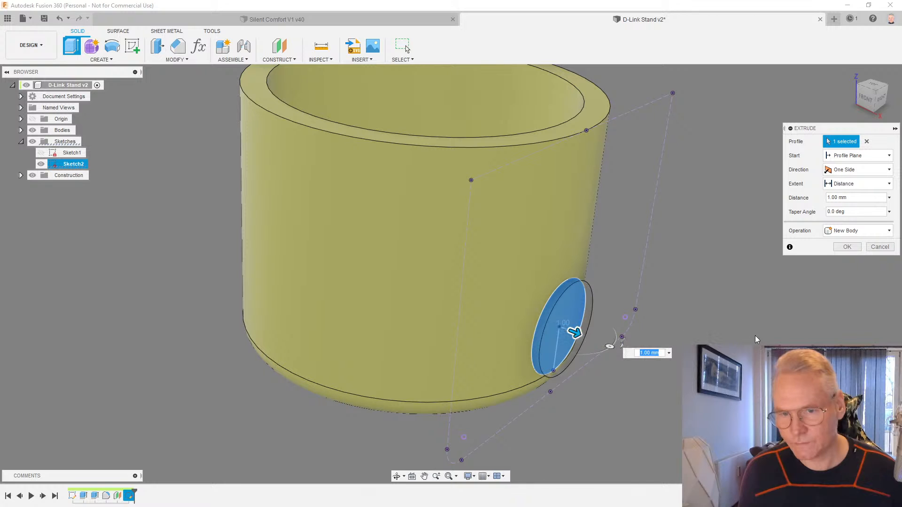
shift+middle_drag(622, 343, 691, 324)
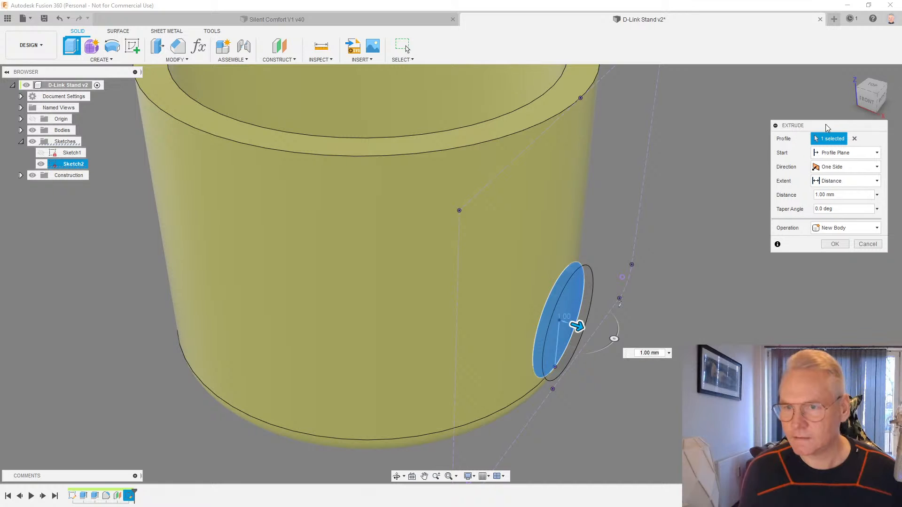
drag(839, 131, 752, 123)
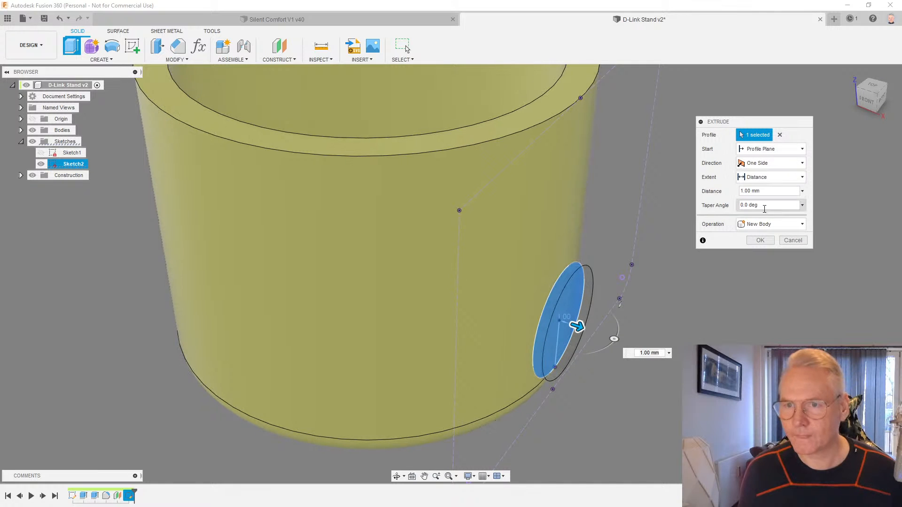
click(770, 163)
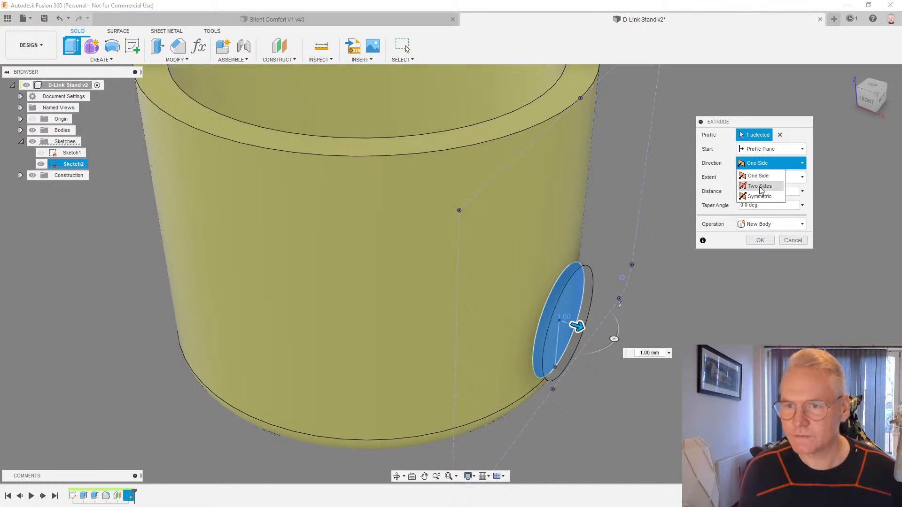
click(761, 189)
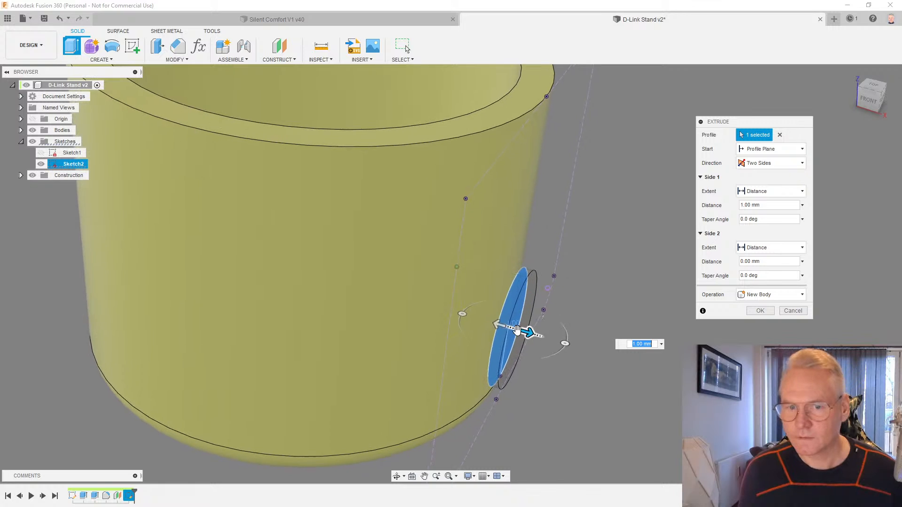
Extend the extrusion's second side to the cup's outer wall face using To Object, and create the disc
click(496, 323)
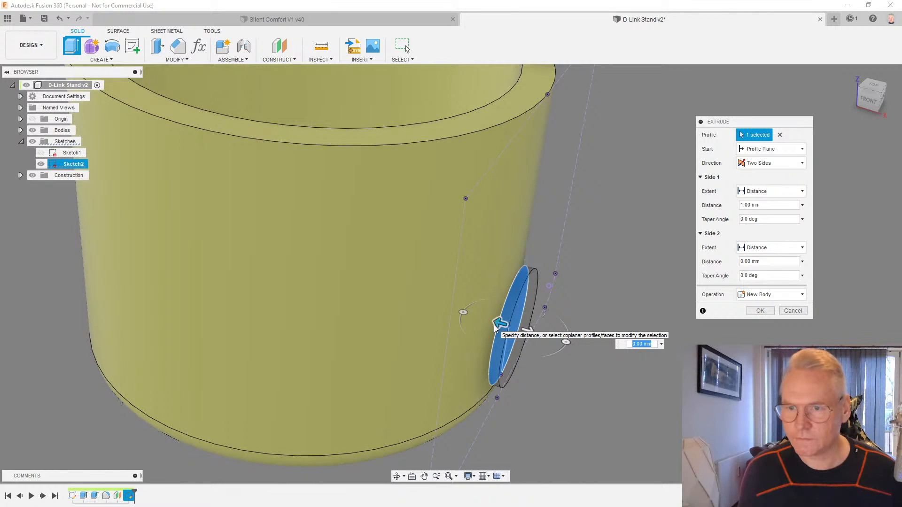
click(757, 249)
click(757, 270)
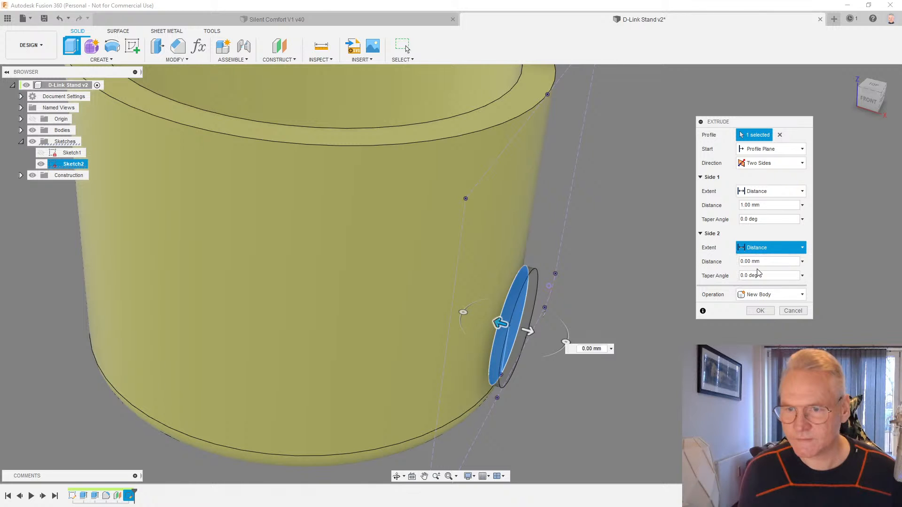
click(503, 236)
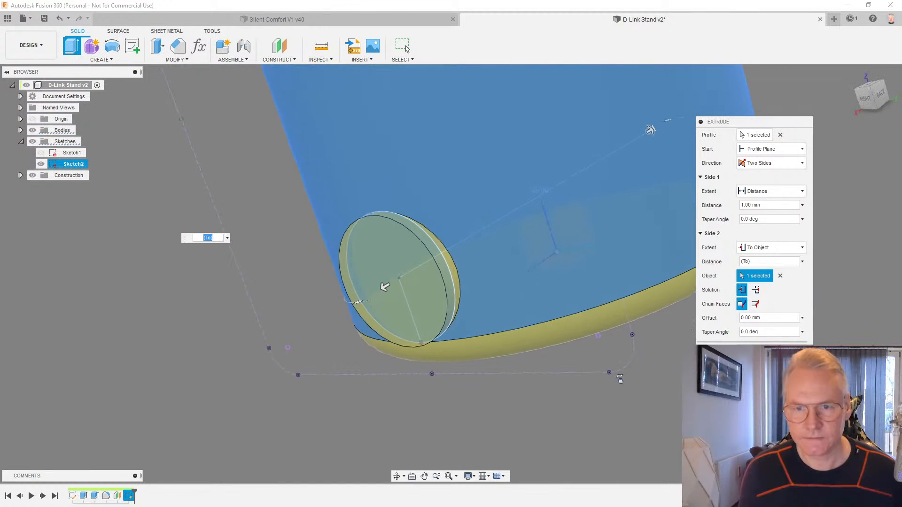
key(Return)
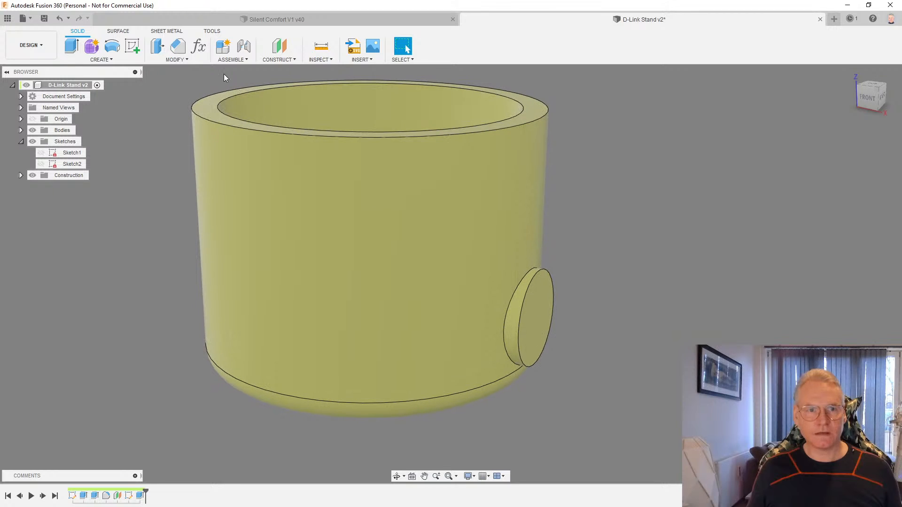
Mirror the disc's extrude feature across the vertical origin plane through the cup's centre onto the opposite side
click(125, 61)
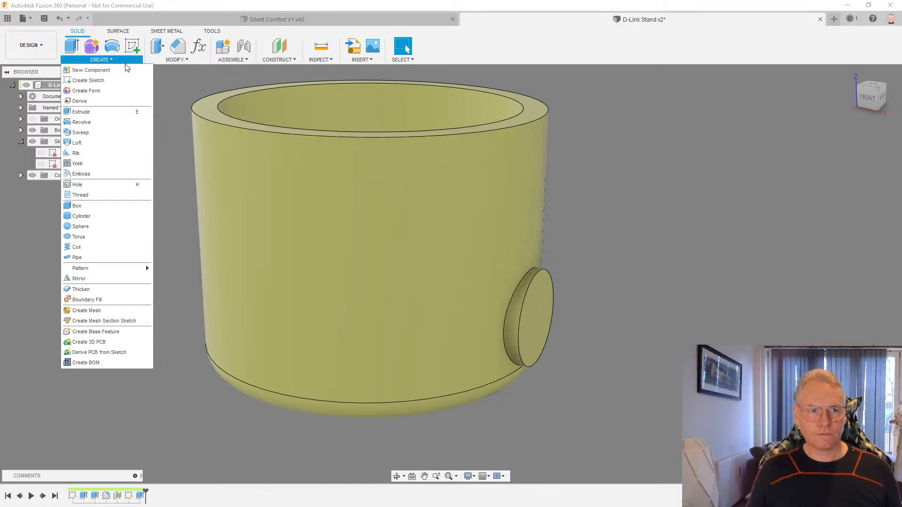
click(104, 279)
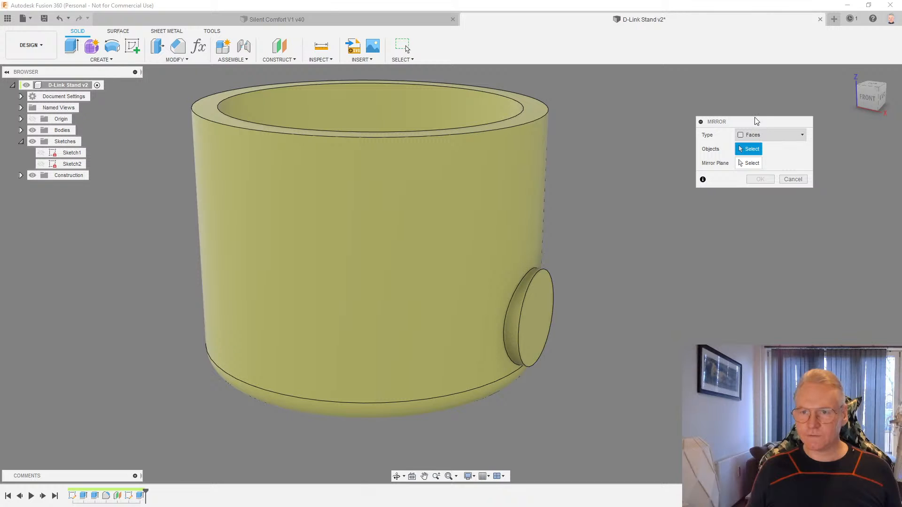
drag(757, 120, 699, 114)
click(709, 128)
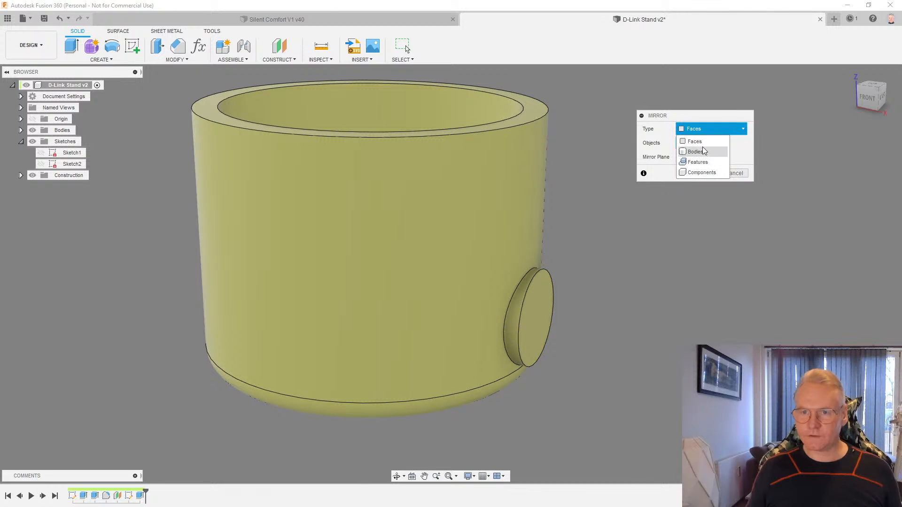
click(697, 162)
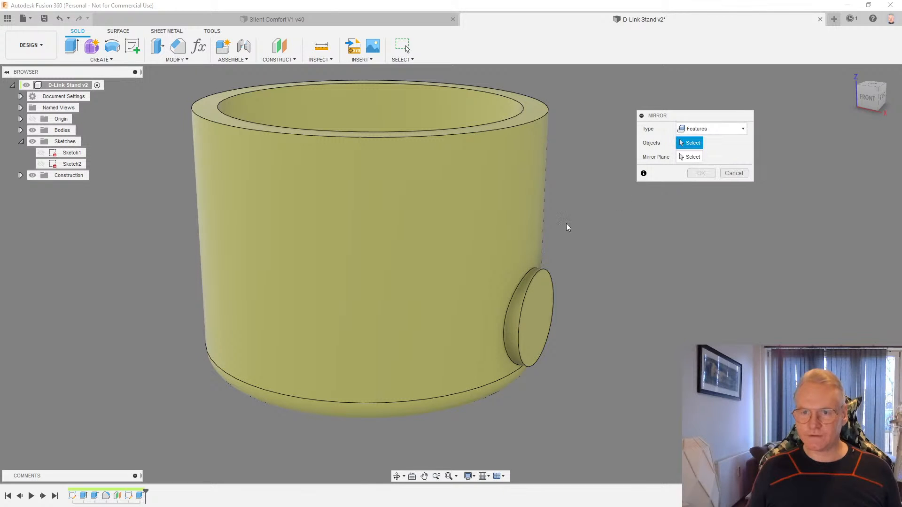
click(139, 494)
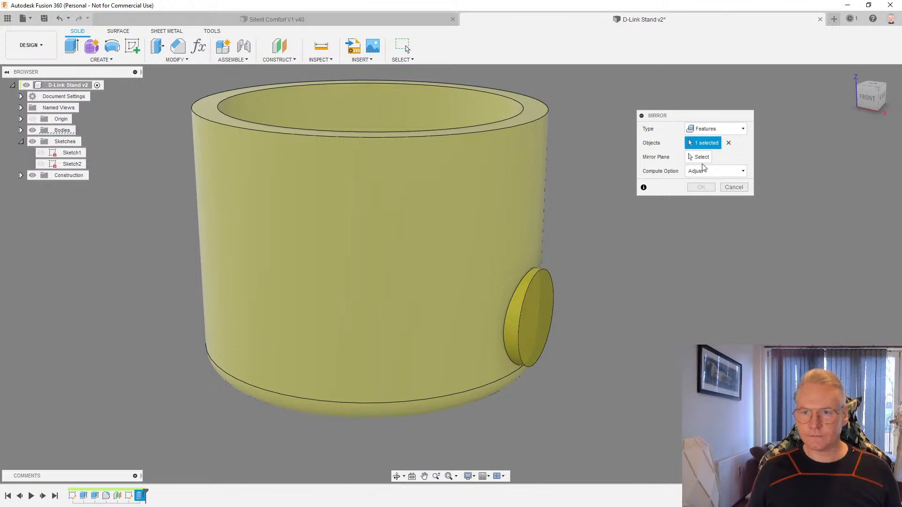
click(702, 159)
shift+middle_drag(701, 159, 409, 307)
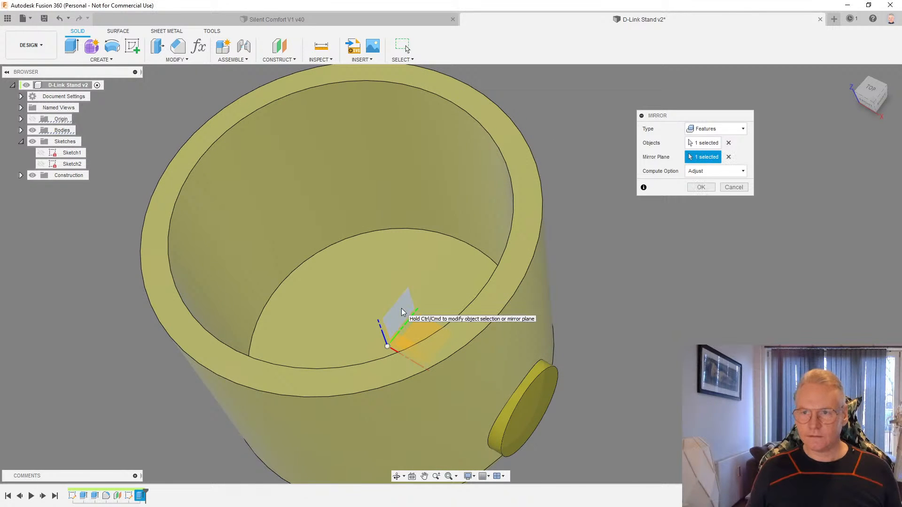
click(403, 310)
click(701, 187)
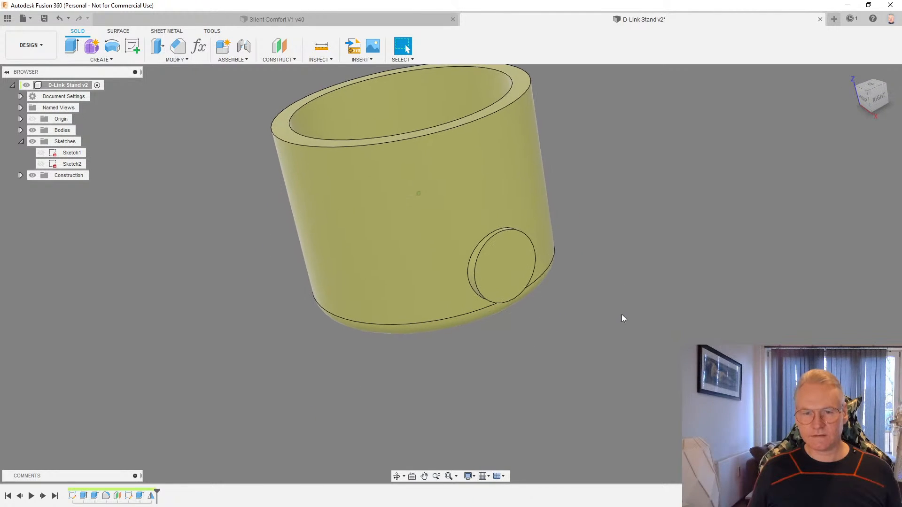
Place a simple hole at the centre of the disc's outer face with a 4 mm diameter
click(516, 274)
scroll(521, 268, up, 2)
scroll(529, 262, up, 1)
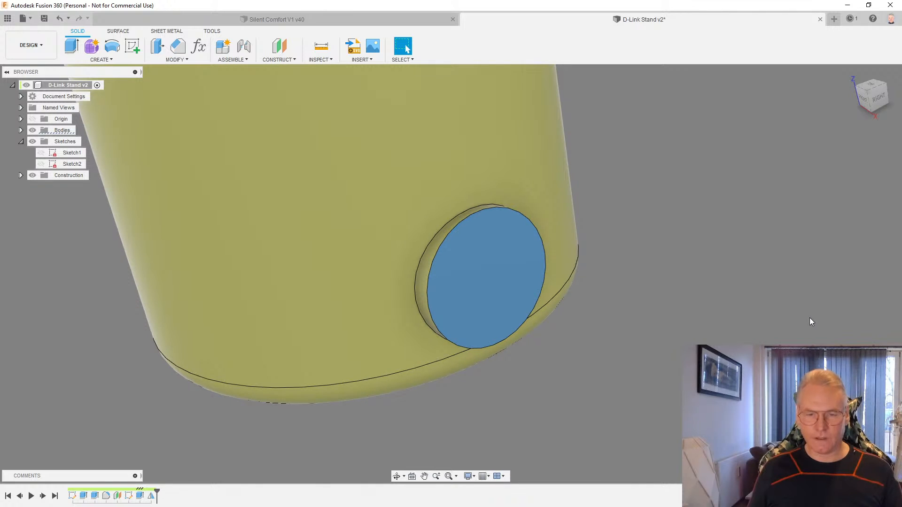
key(h)
scroll(560, 261, up, 3)
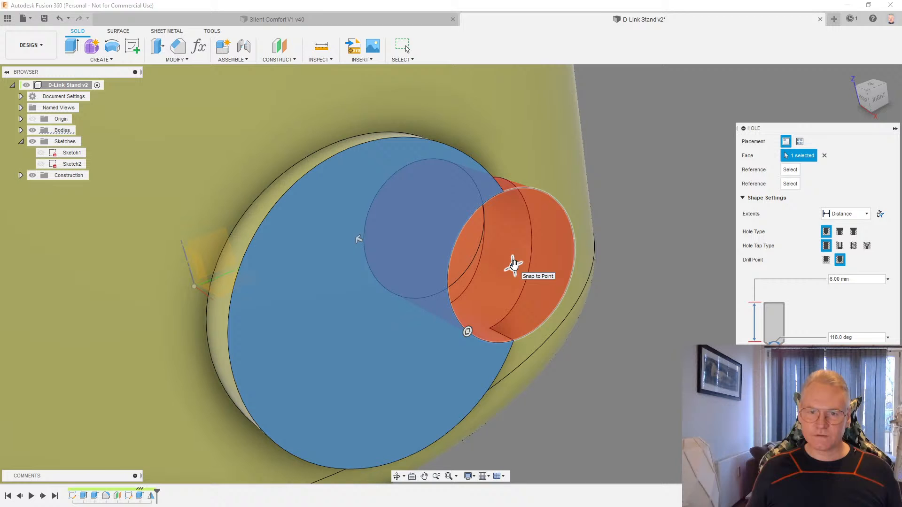
drag(514, 265, 397, 314)
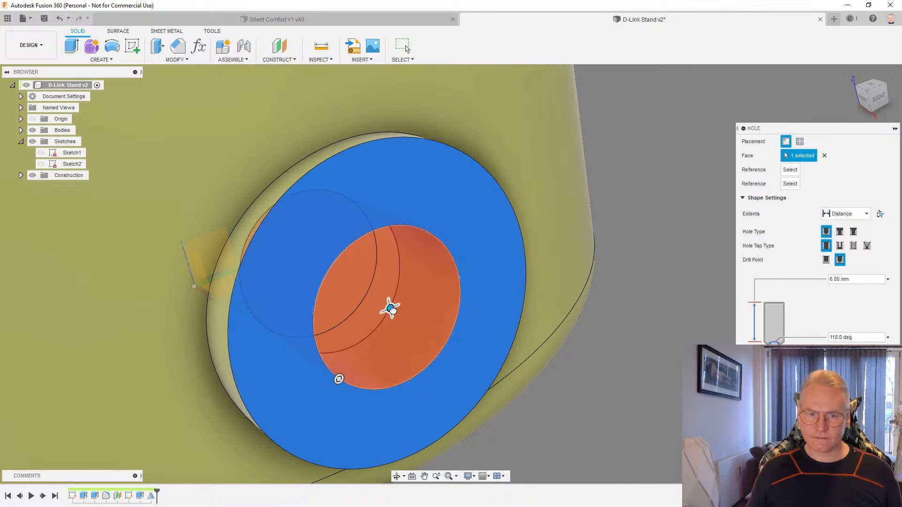
scroll(460, 306, down, 4)
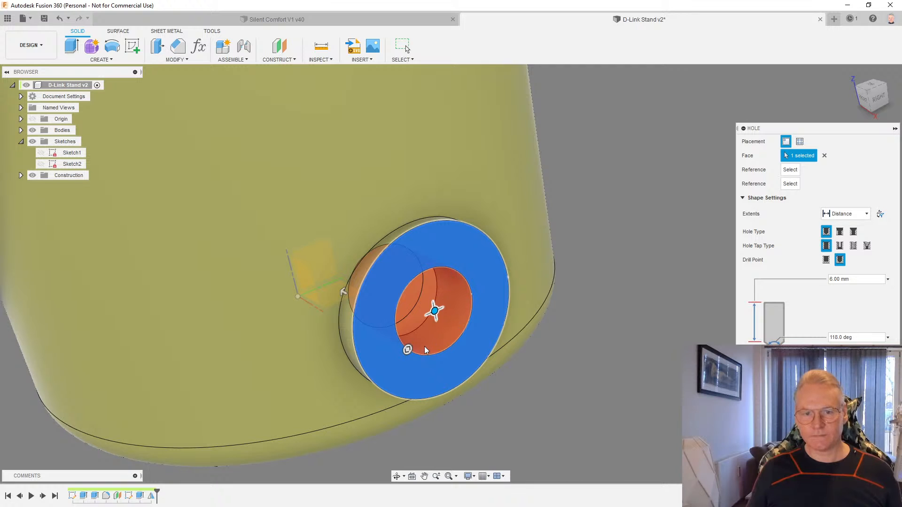
drag(407, 340, 413, 337)
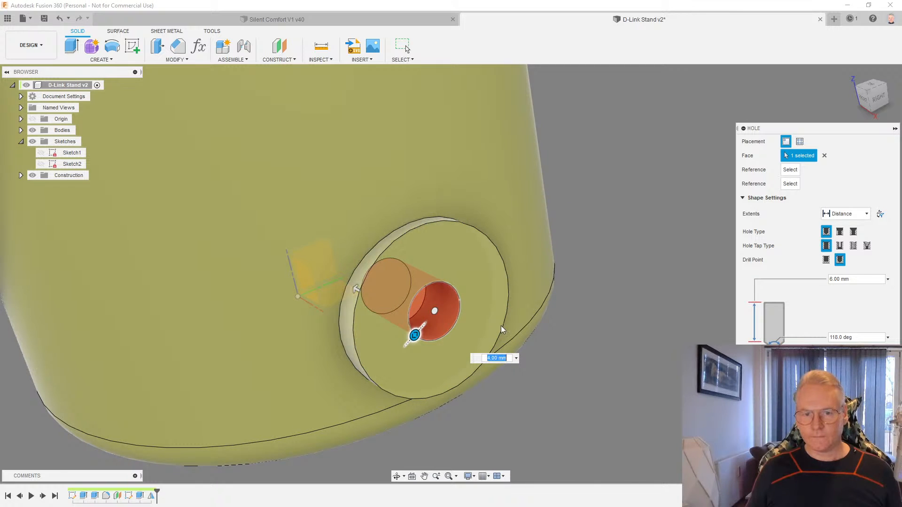
Extend the hole's depth to 56 mm across the cup and through the opposite disc
shift+middle_drag(595, 344, 653, 386)
scroll(653, 386, down, 3)
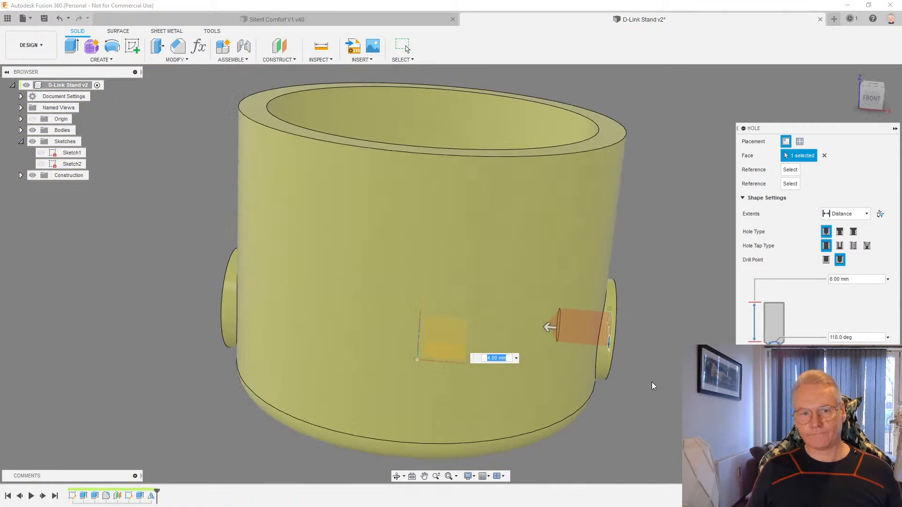
scroll(547, 314, down, 2)
shift+middle_drag(232, 324, 244, 340)
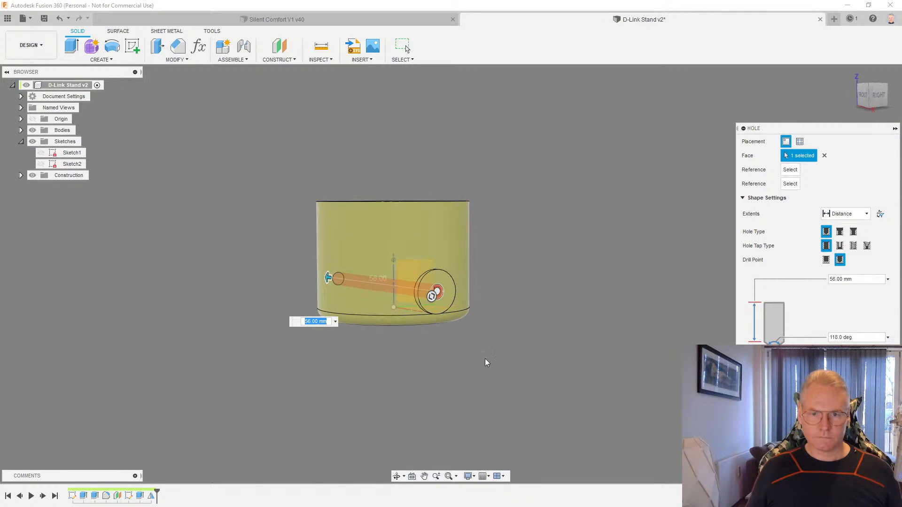
shift+middle_drag(488, 363, 520, 341)
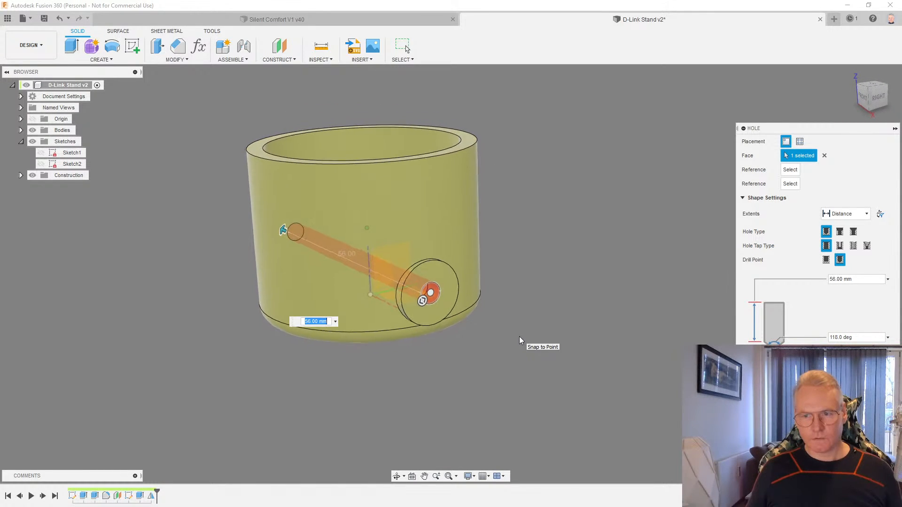
Set the hole's diameter to 2.5 mm and create the hole
scroll(517, 341, up, 3)
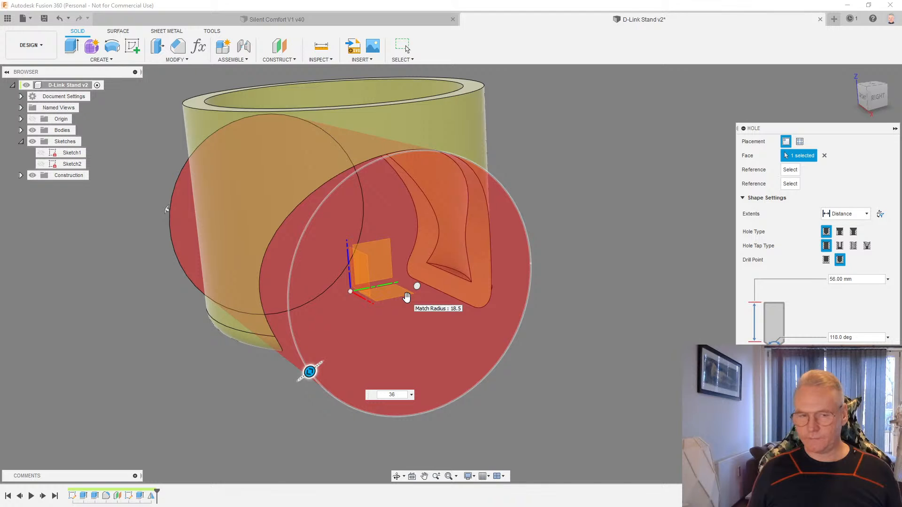
key(BackSpace)
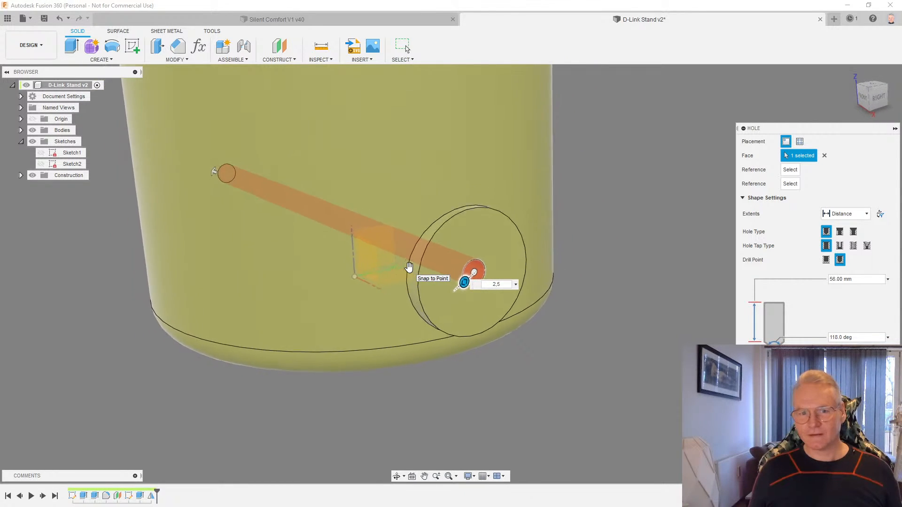
key(Return)
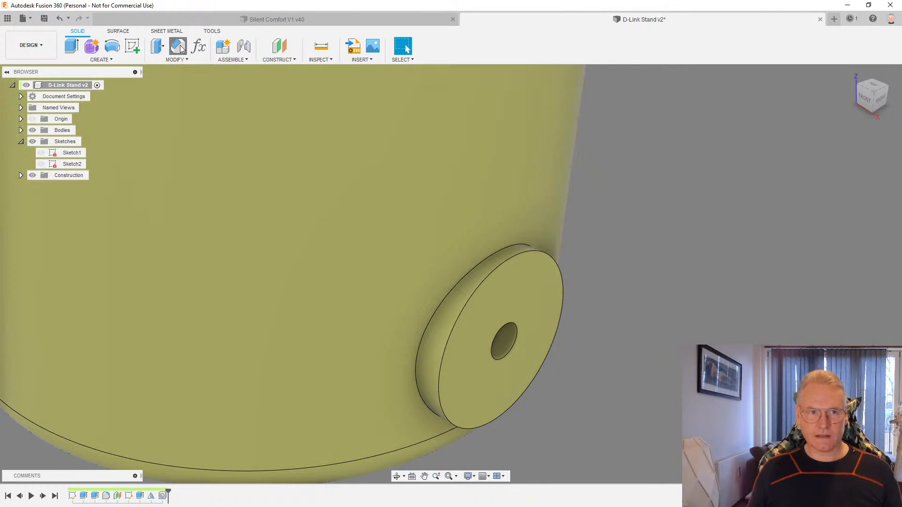
Chamfer the outer edges of both side discs with an equal distance of 1 mm, then return to the home view
click(182, 49)
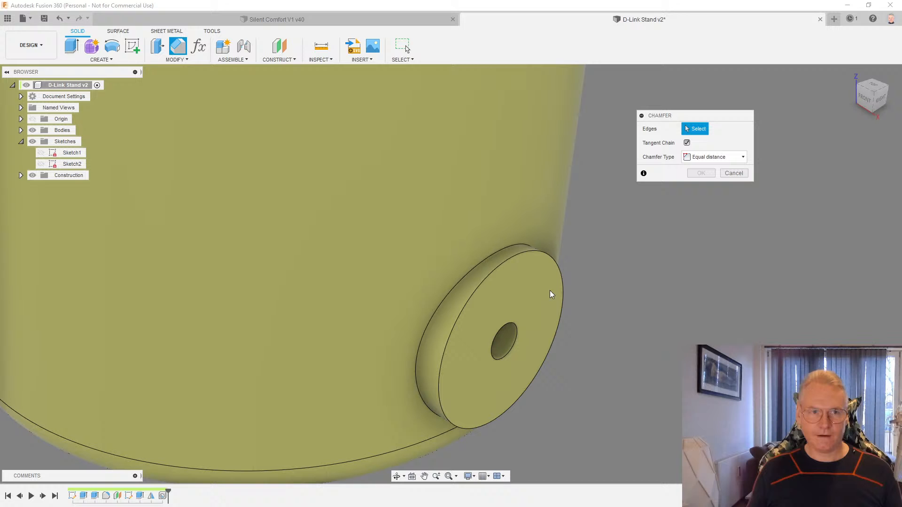
click(509, 259)
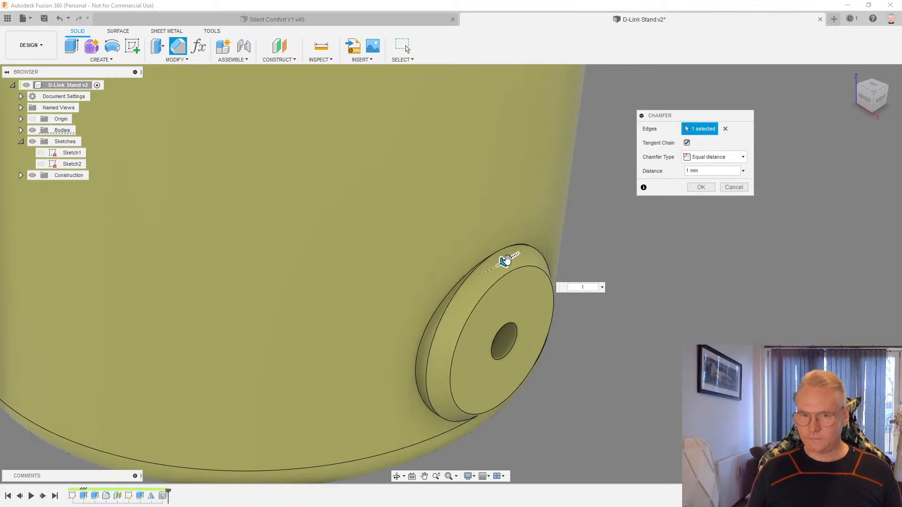
shift+middle_drag(508, 259, 498, 230)
shift+middle_drag(583, 418, 548, 403)
scroll(517, 399, up, 3)
shift+middle_drag(489, 394, 433, 404)
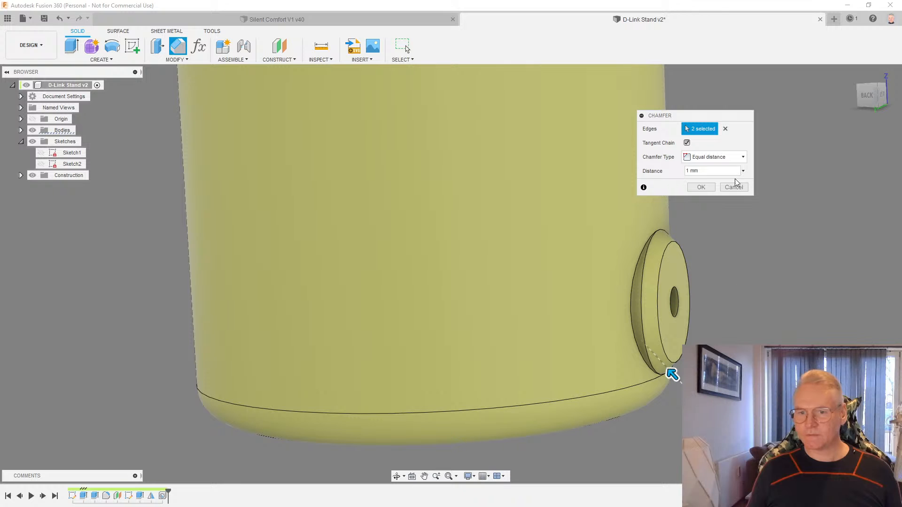
click(701, 187)
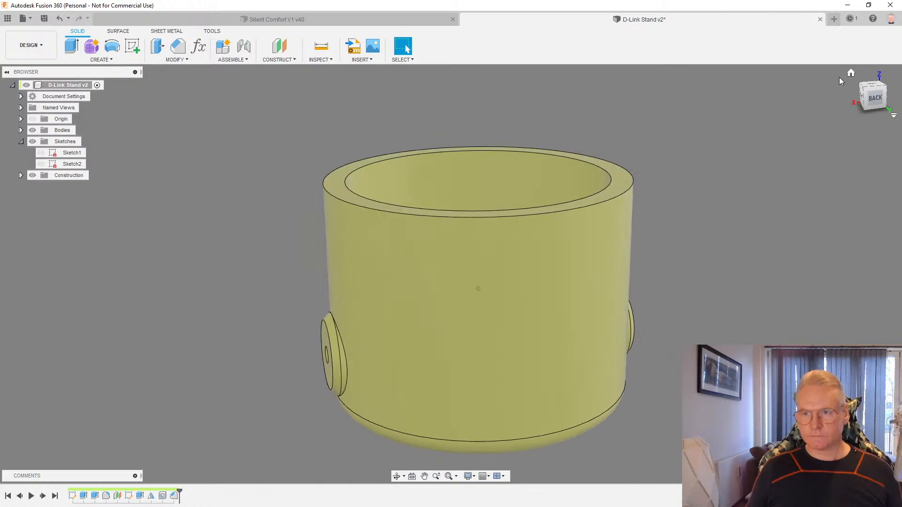
click(850, 72)
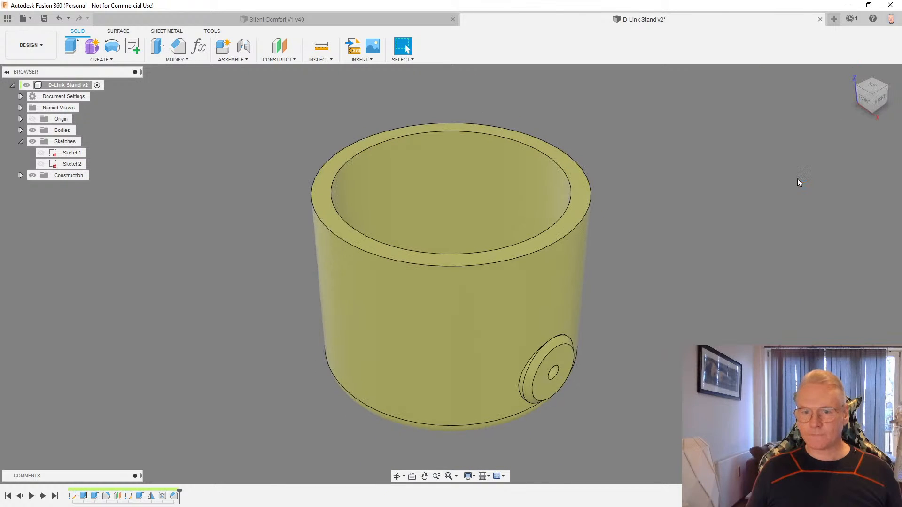
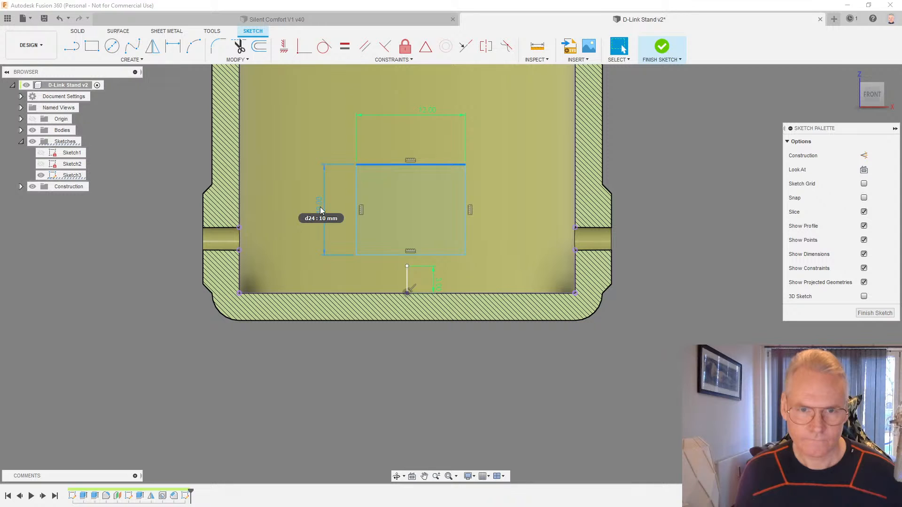
Constrain the midpoint of the rectangle's lower edge to the upper end of the short vertical line above the cup floor
click(689, 311)
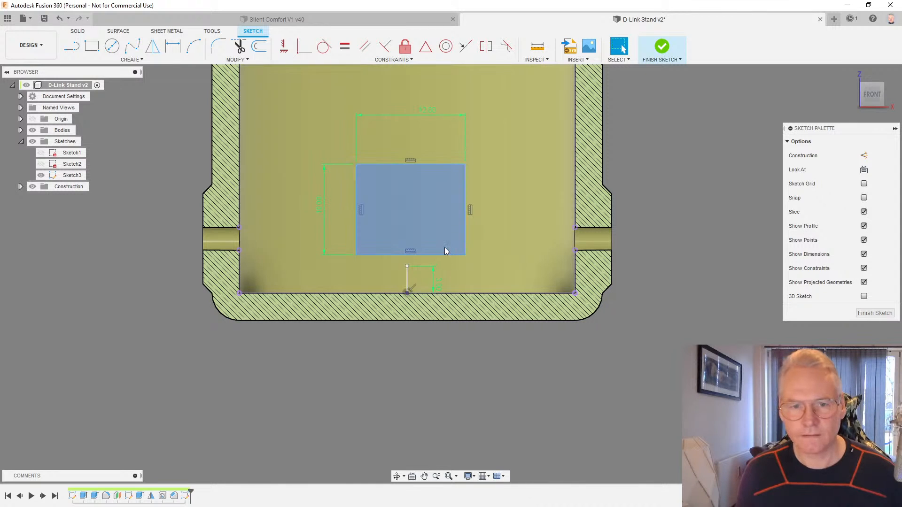
drag(411, 255, 444, 233)
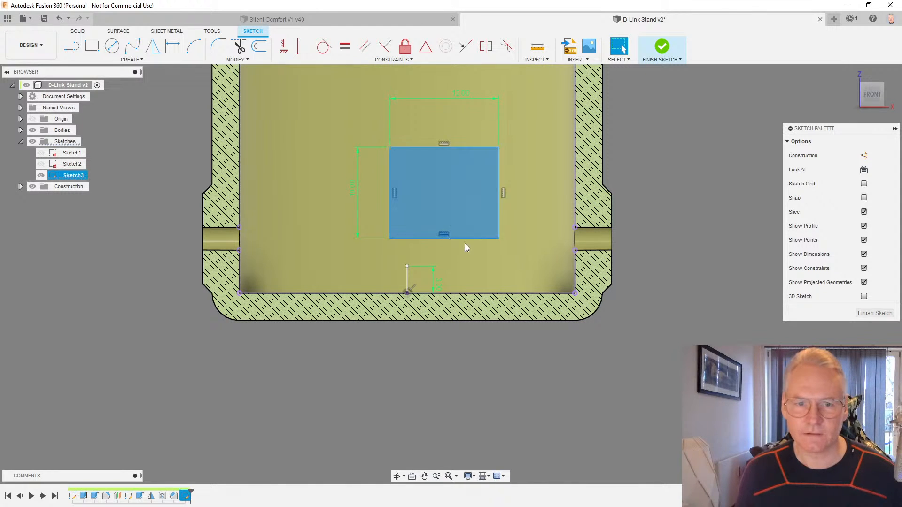
click(657, 326)
click(455, 239)
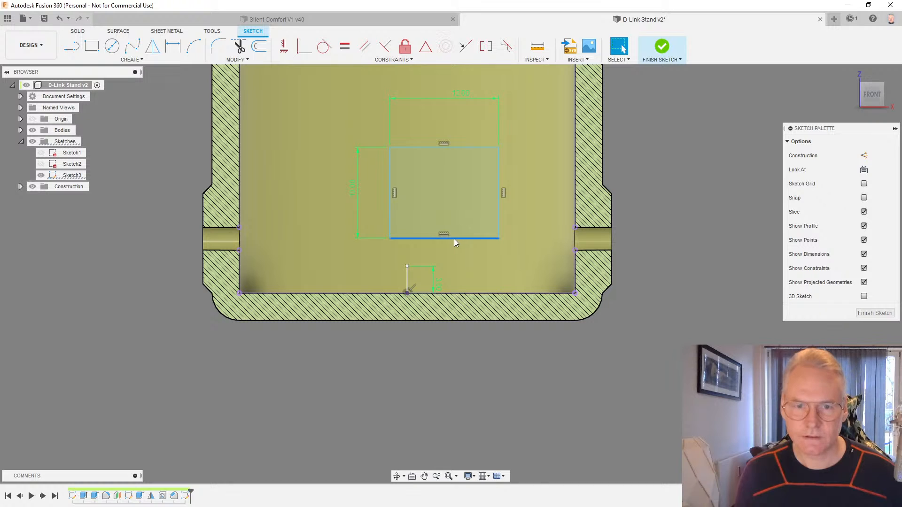
shift+click(407, 268)
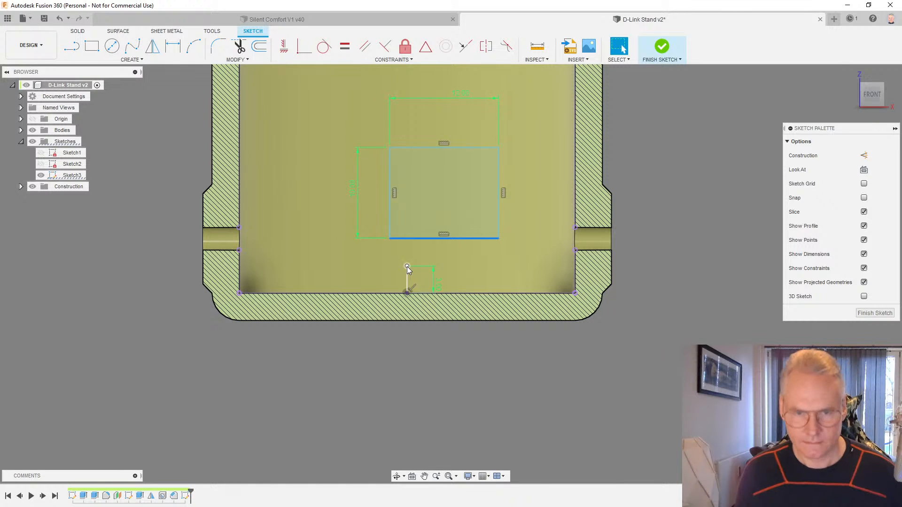
click(447, 240)
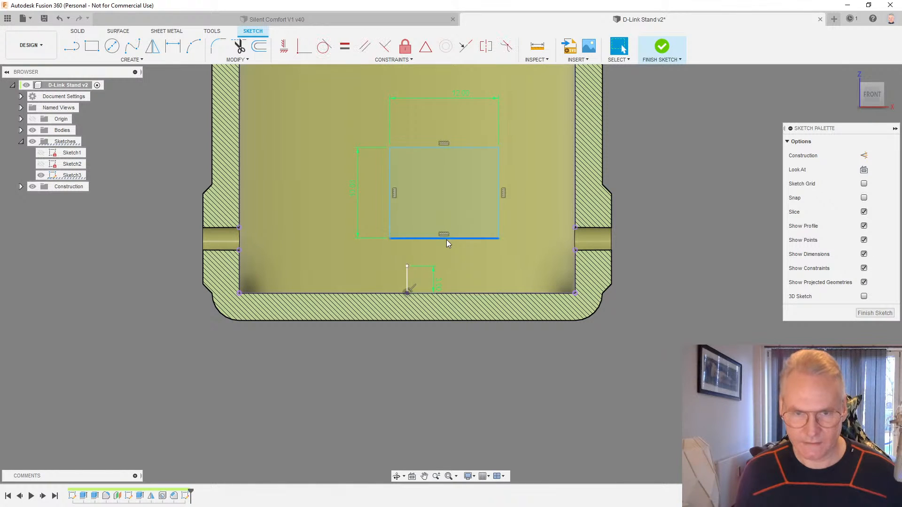
click(640, 270)
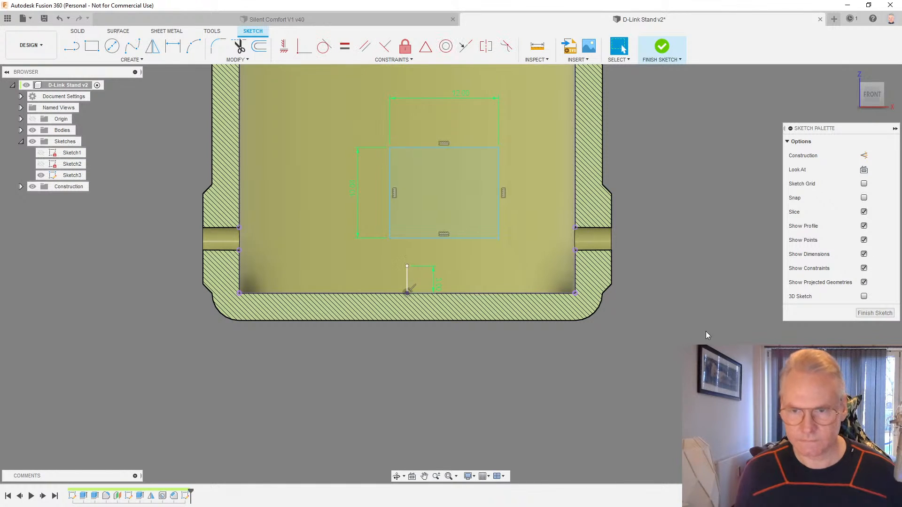
click(424, 48)
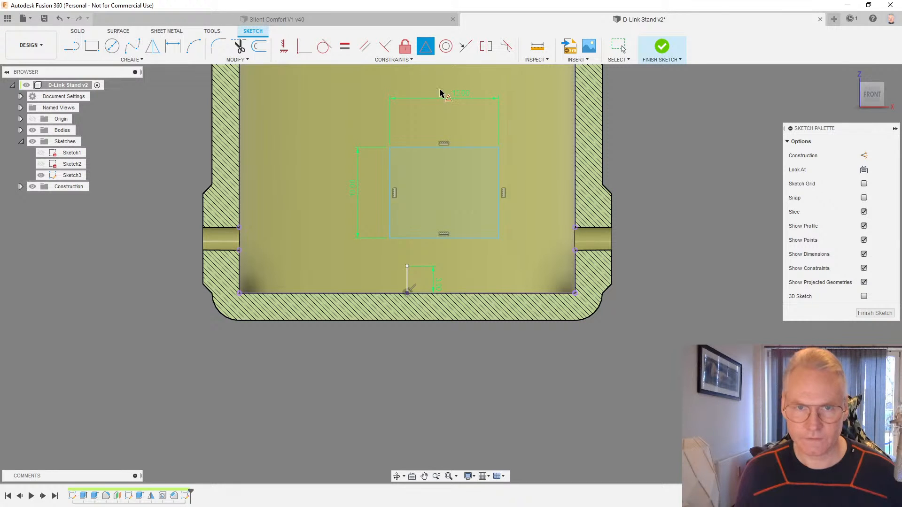
click(446, 238)
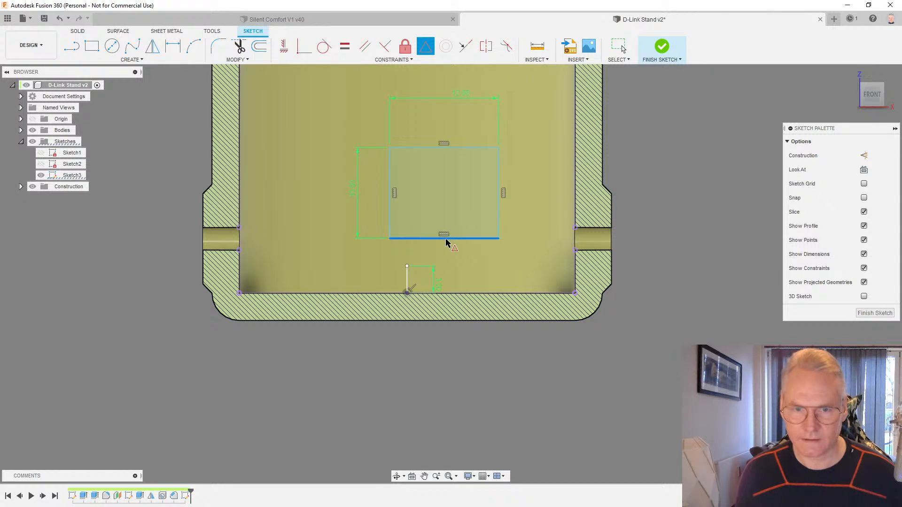
click(407, 266)
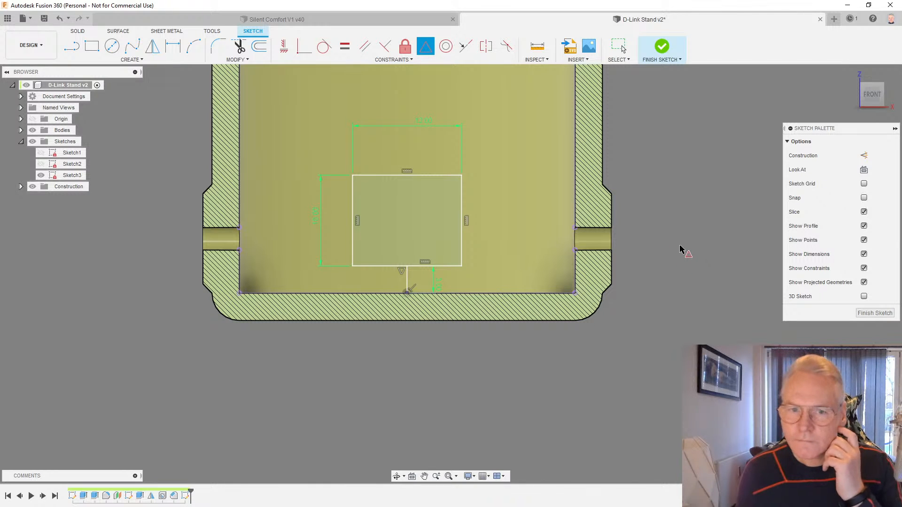
key(Escape)
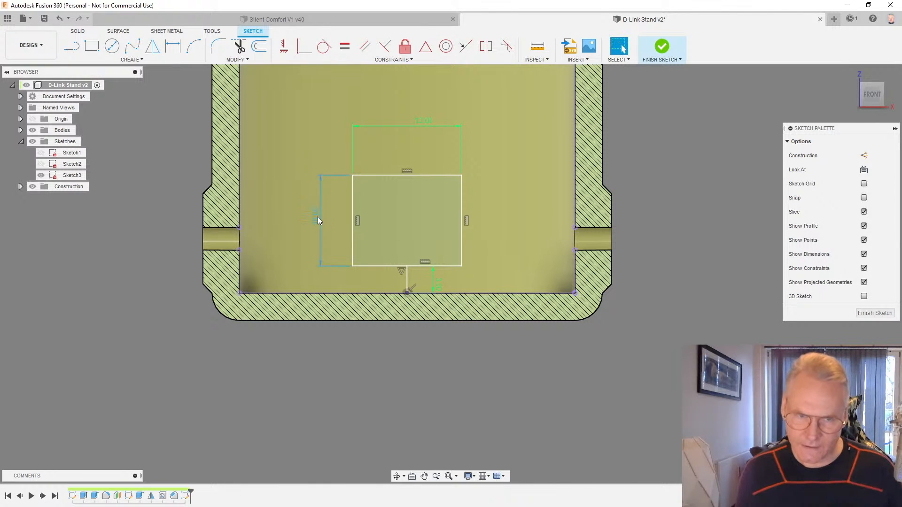
Set the rectangle's height to 9 mm and finish the sketch
double_click(317, 216)
text(9)
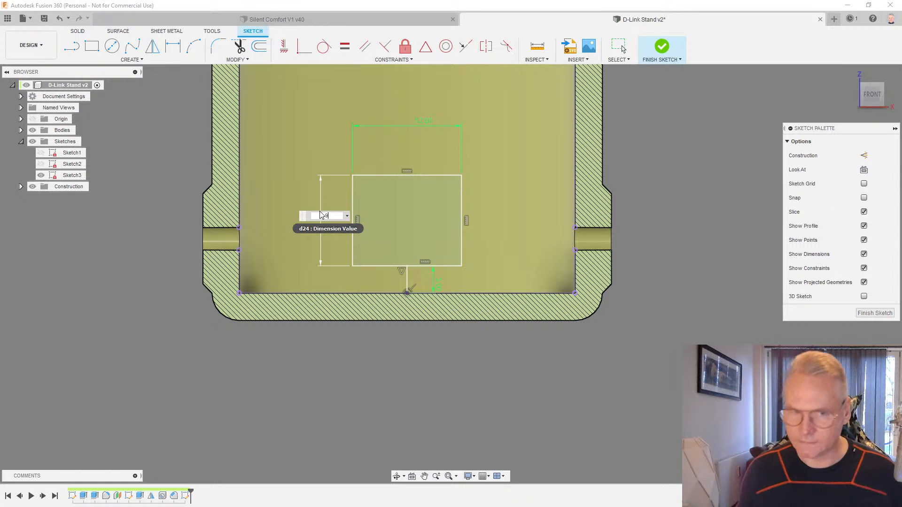
key(Return)
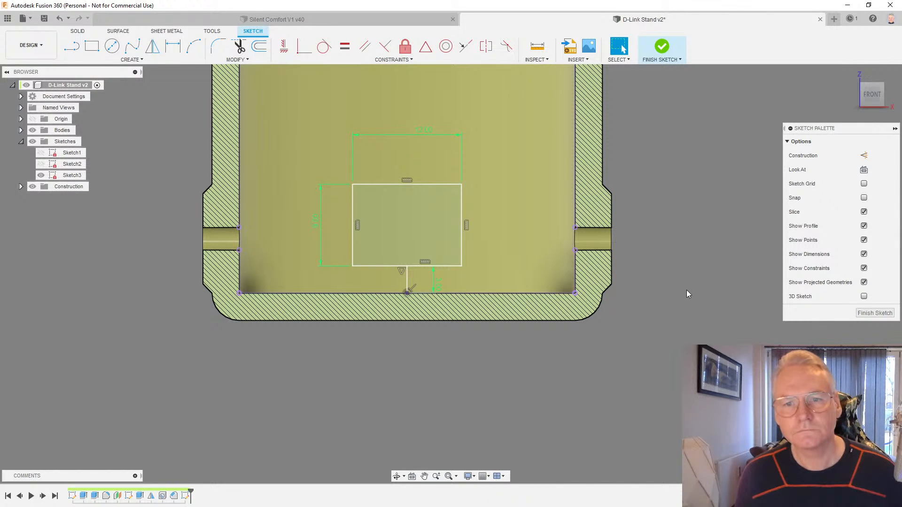
click(875, 313)
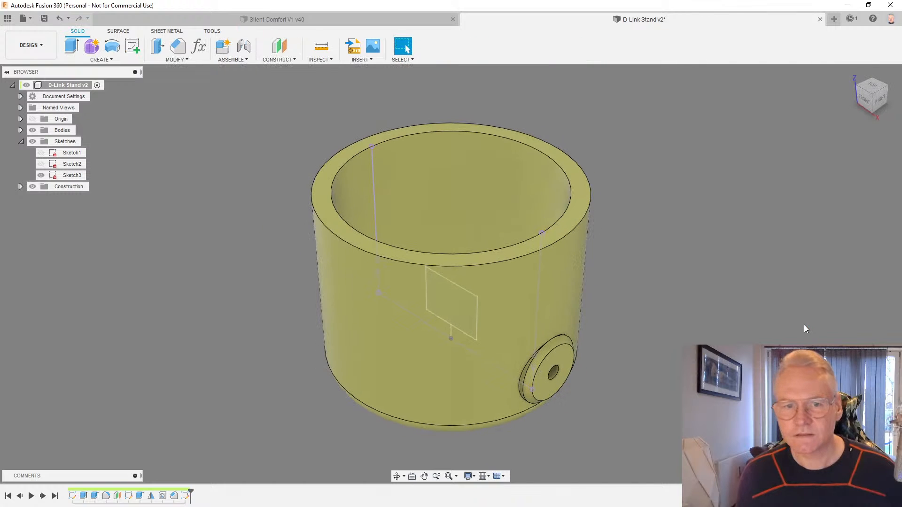
Extrude the rectangle 49 mm as a cut through the cup's rear wall
key(e)
click(453, 301)
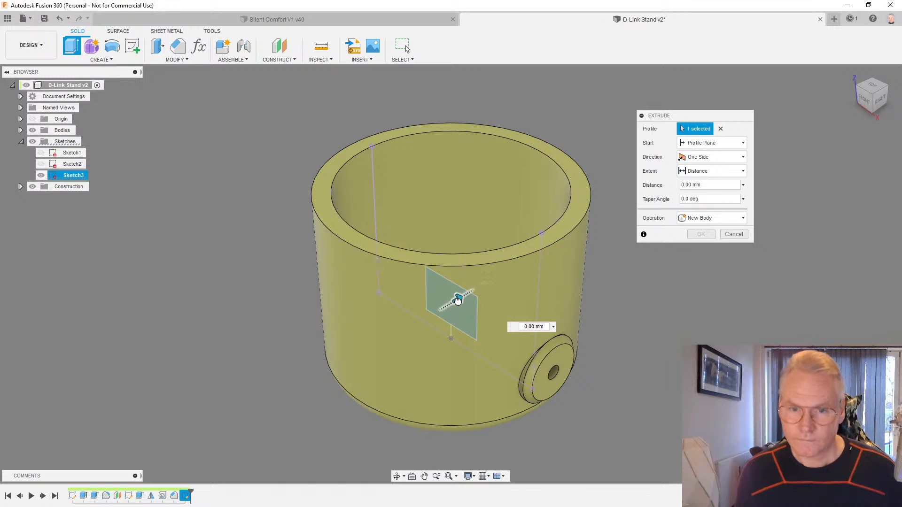
text(56)
drag(704, 247, 692, 271)
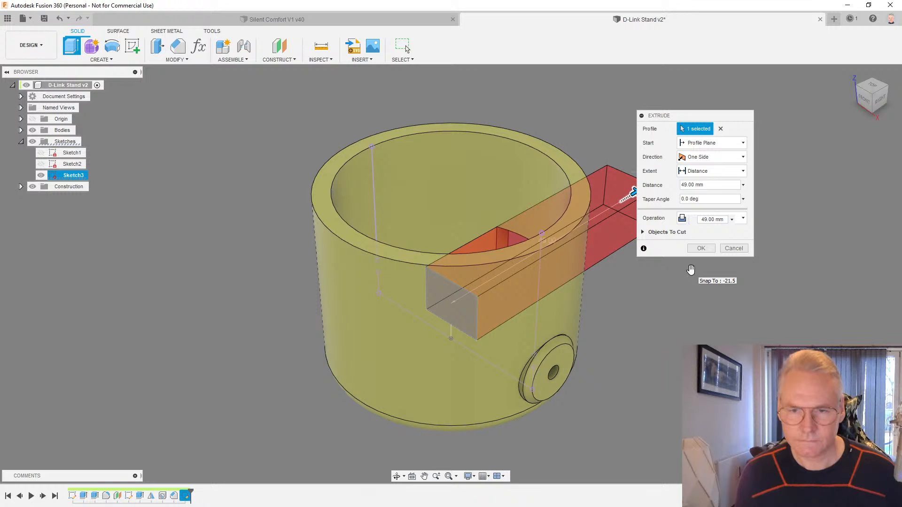
click(700, 248)
Restore the home view and save the design as a new version with the description User Saved
shift+middle_drag(699, 252, 664, 271)
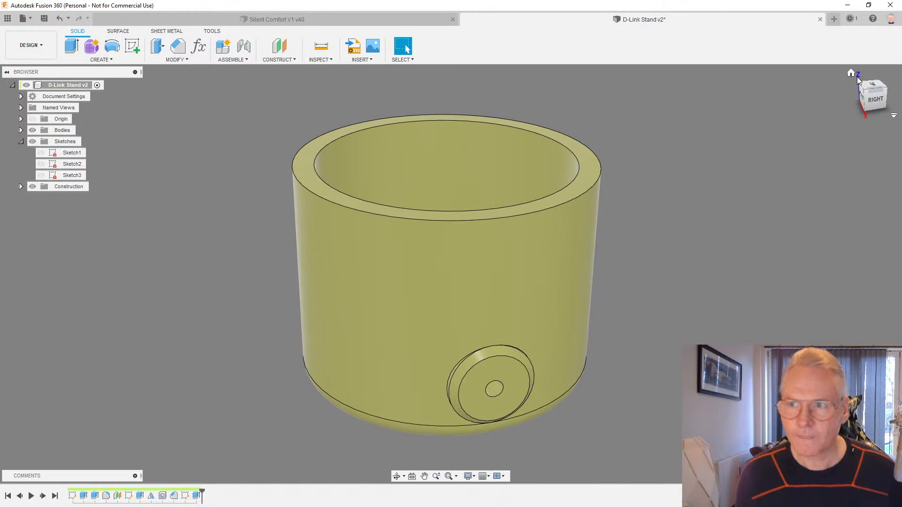
click(850, 73)
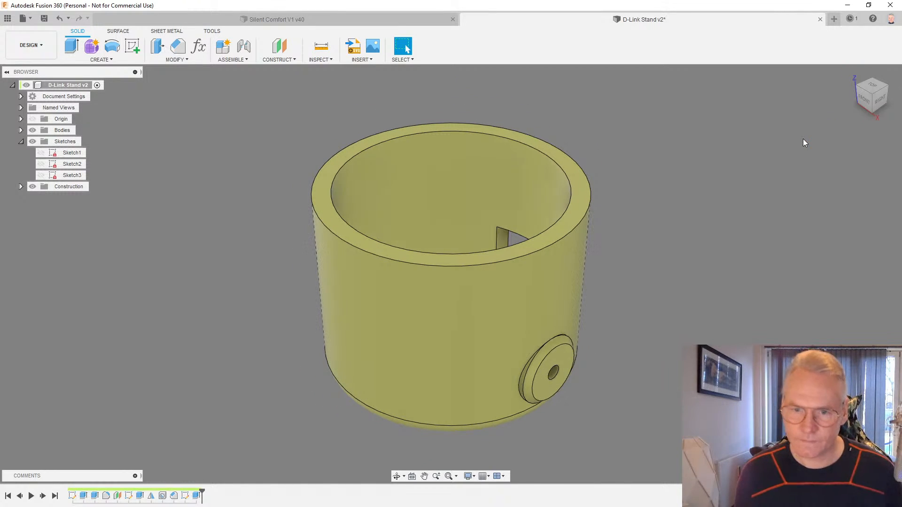
key(ctrl+s)
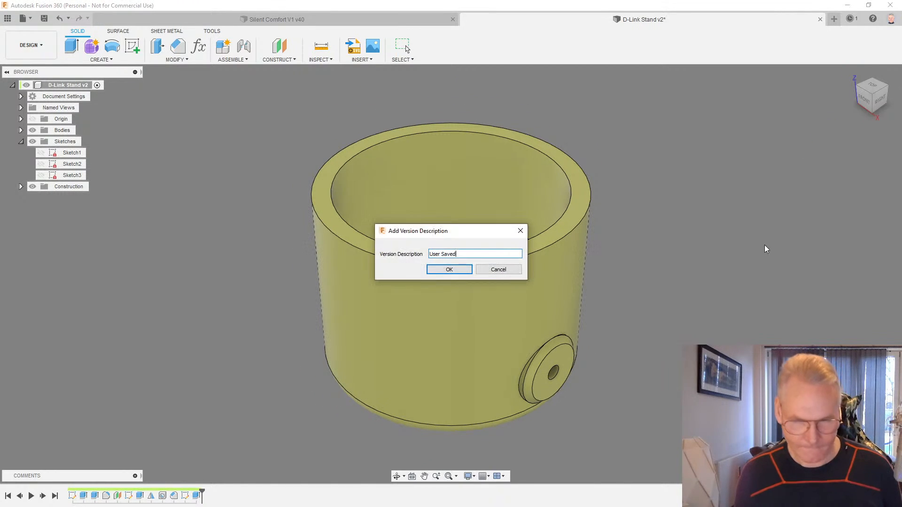
click(469, 270)
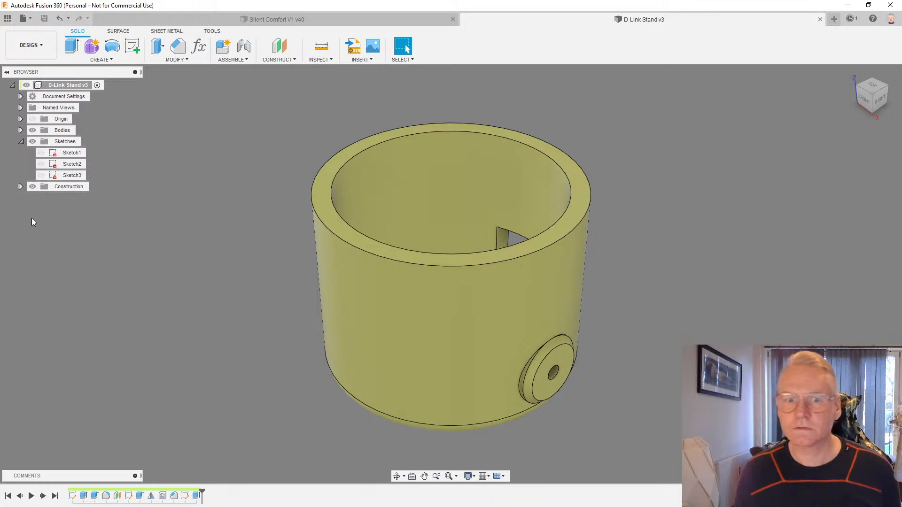
Rename the cup's body as D-Link Holder
click(21, 131)
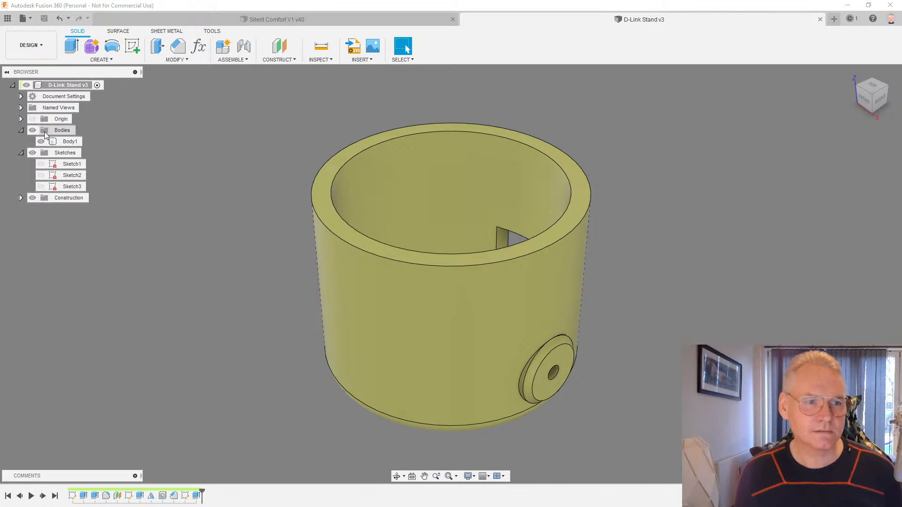
click(69, 141)
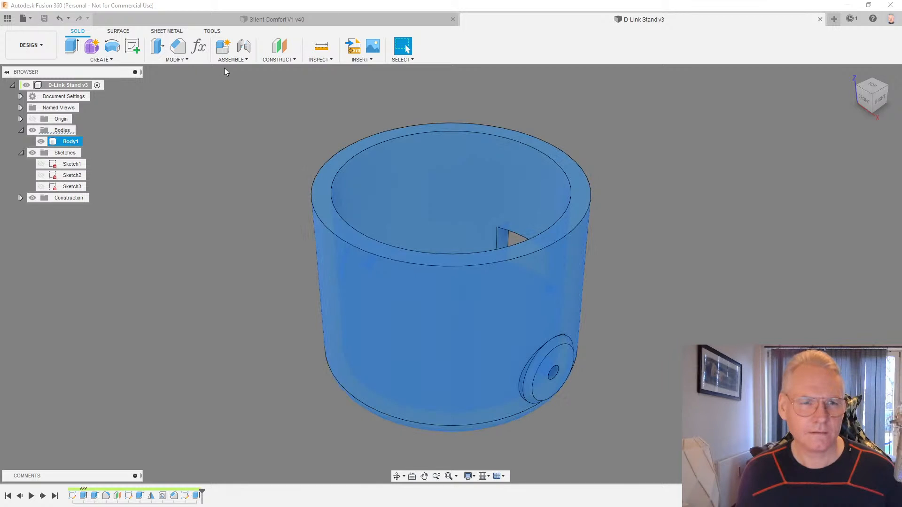
double_click(68, 142)
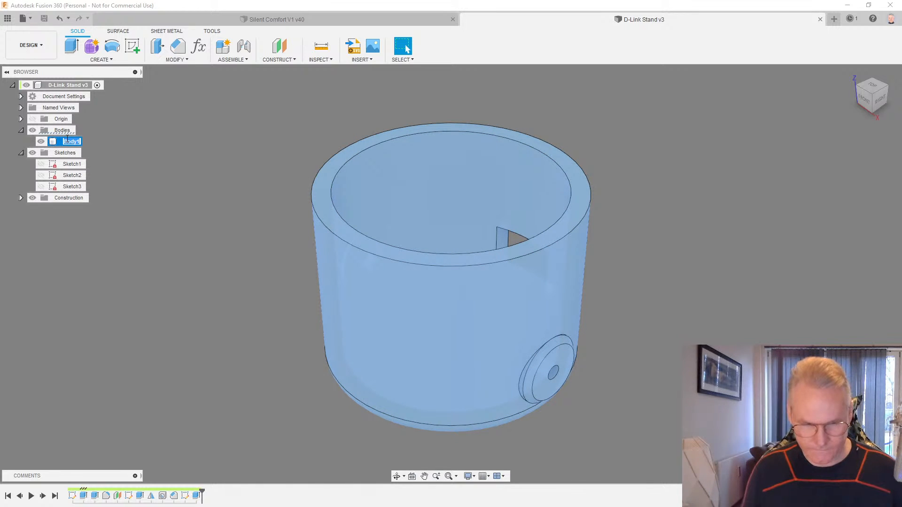
text(D-Link)
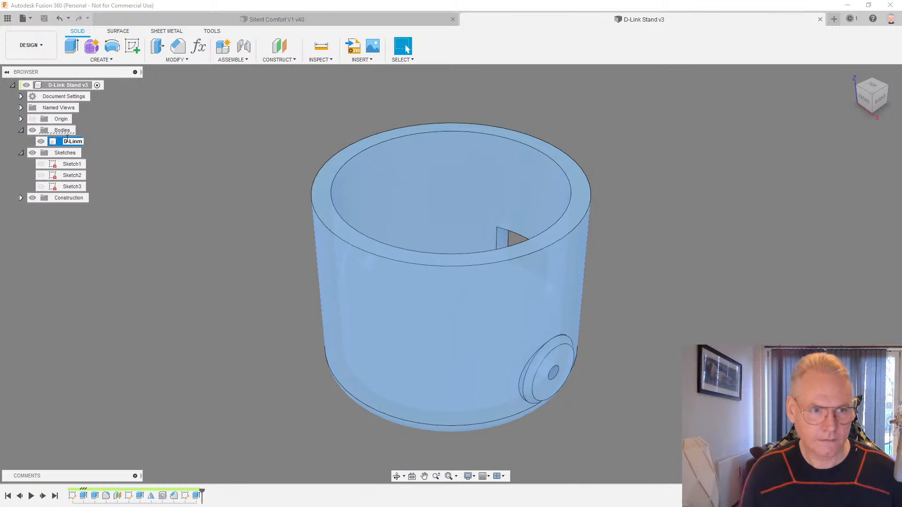
key(BackSpace)
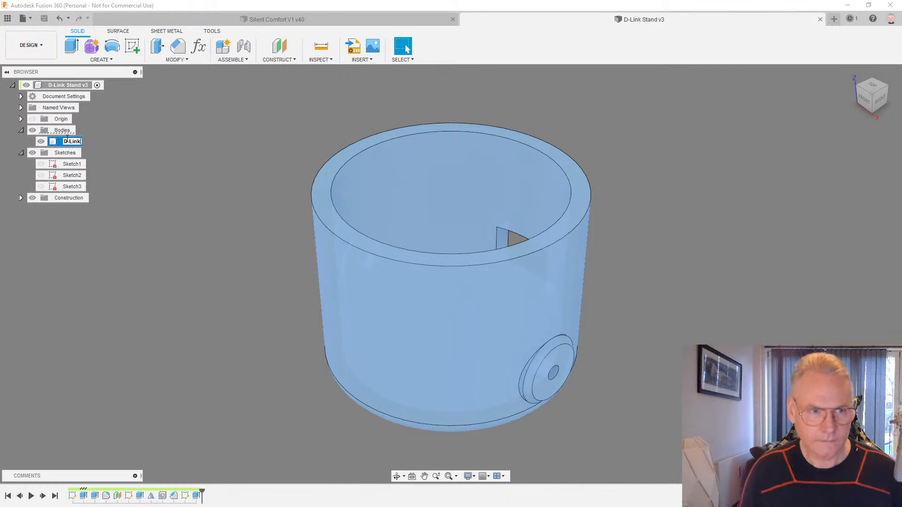
text(k Holder)
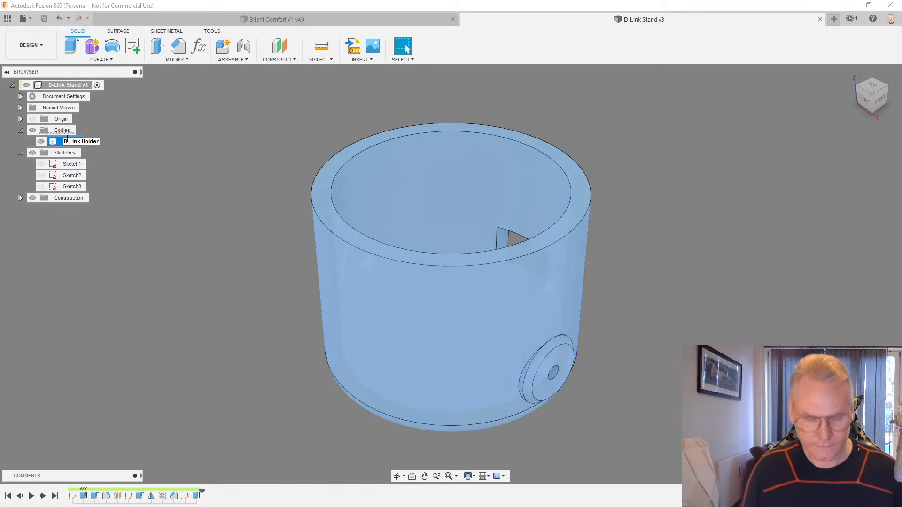
key(Return)
Create a component from the D-Link Holder body and save the design with the description User Saved
right_click(81, 142)
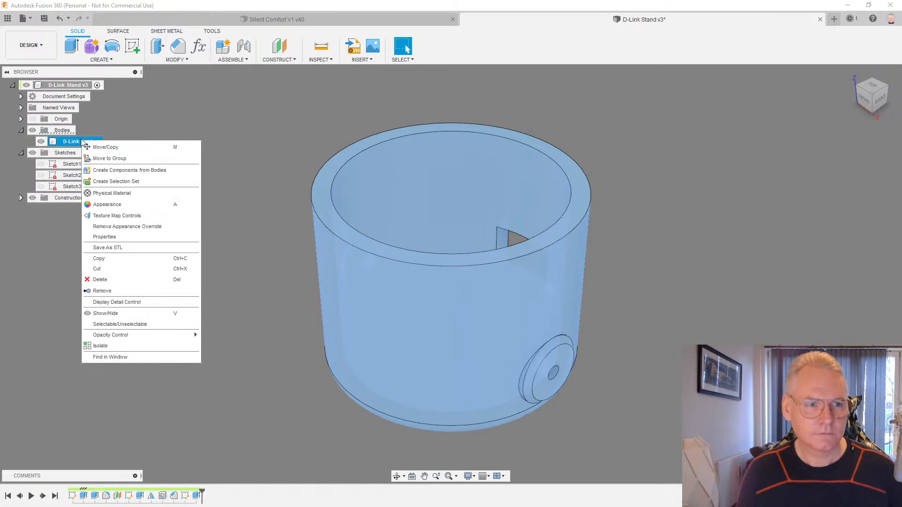
click(107, 171)
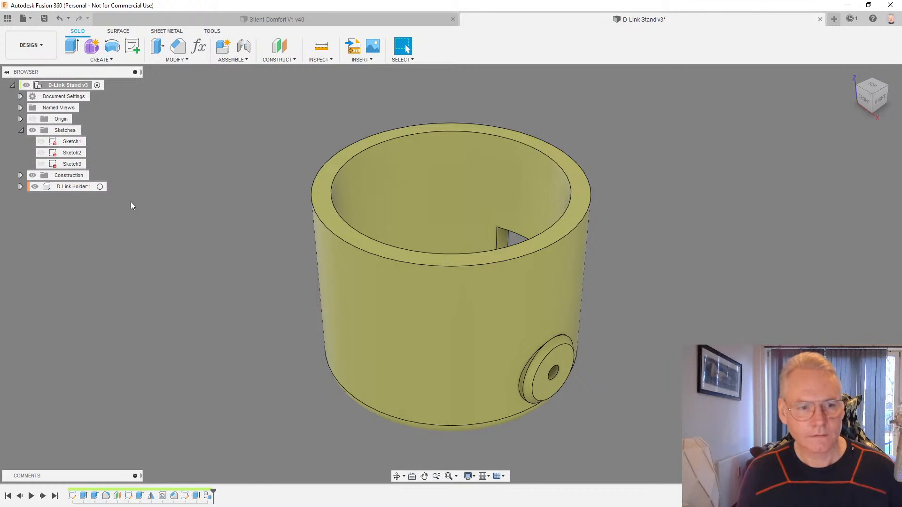
key(ctrl+s)
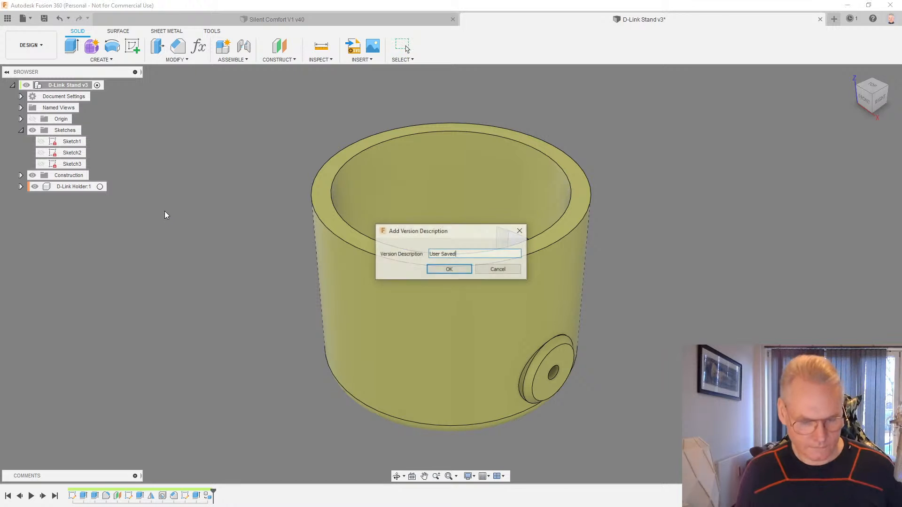
click(445, 270)
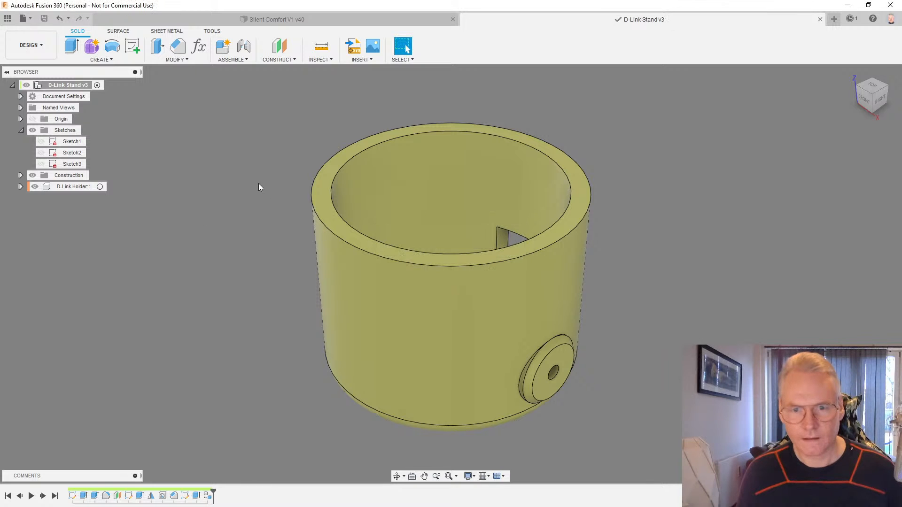
Create an active internal standard component named D-Link Holder Stand
click(224, 46)
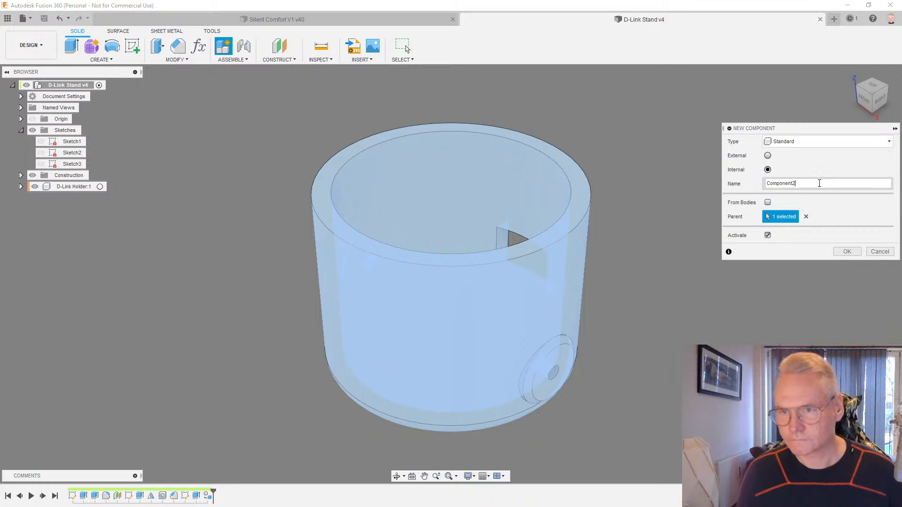
double_click(820, 183)
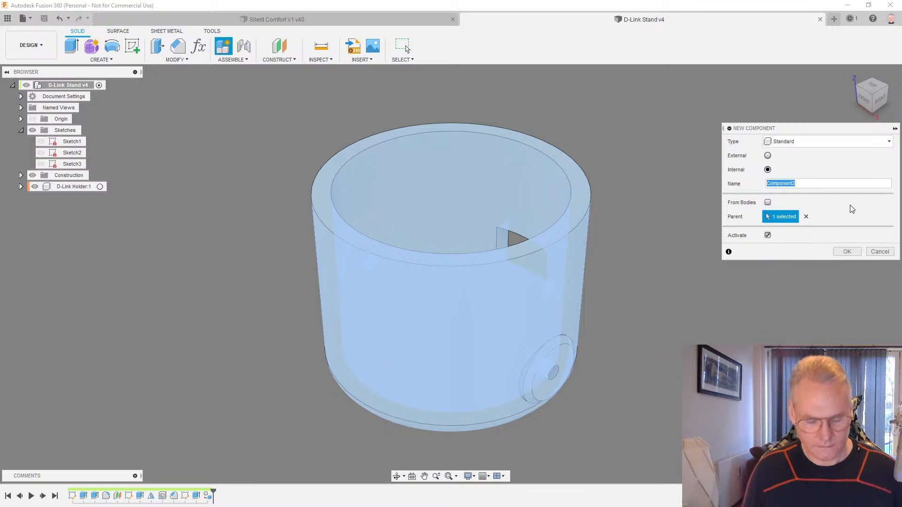
text(D-Lin)
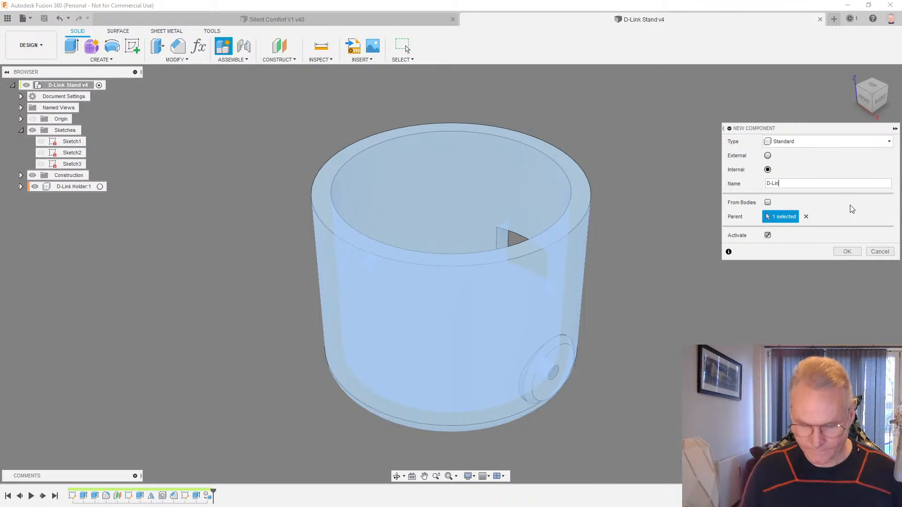
text(kk,m)
key(BackSpace)
key(BackSpace)
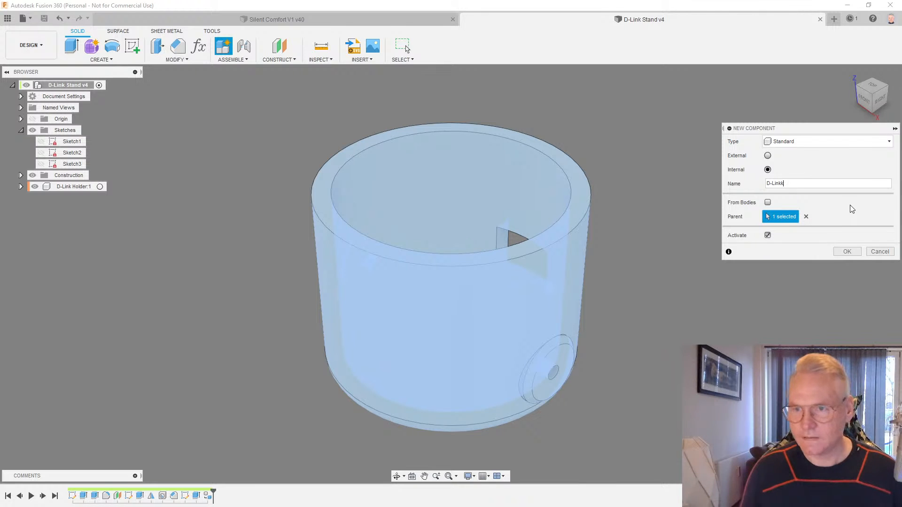
text(Holder S)
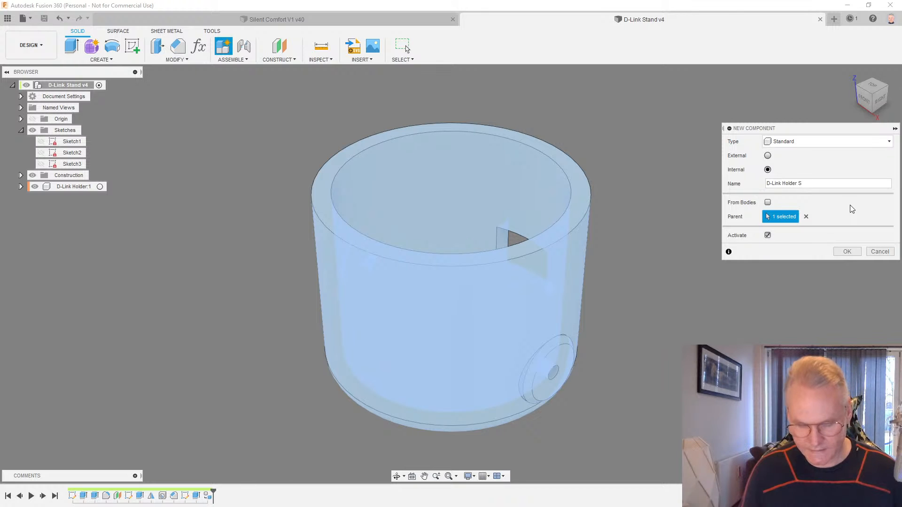
text(tand)
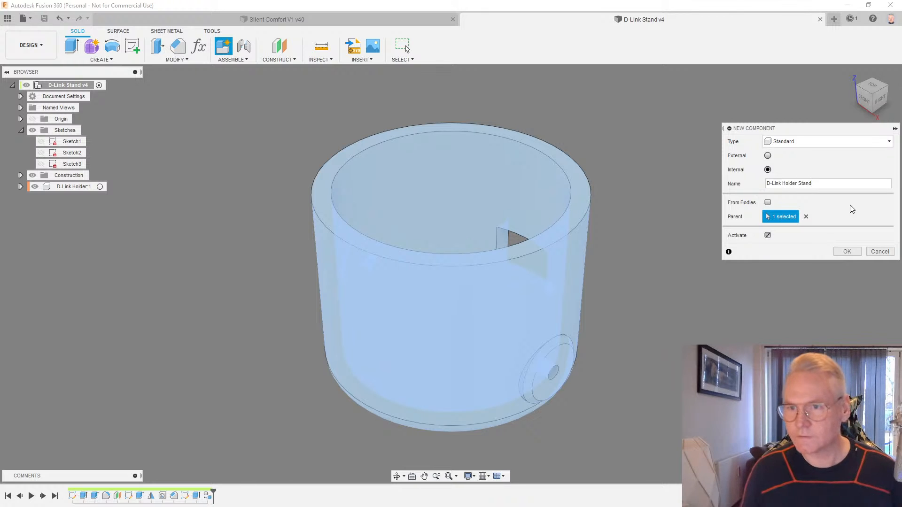
key(Return)
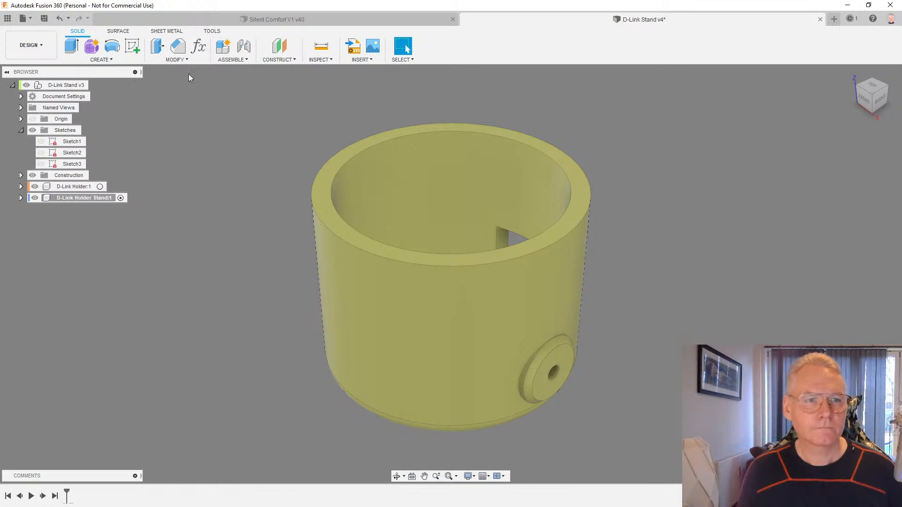
Start a sketch on a horizontal plane near the holder's base and project the holder's inner and outer circles into it
click(133, 46)
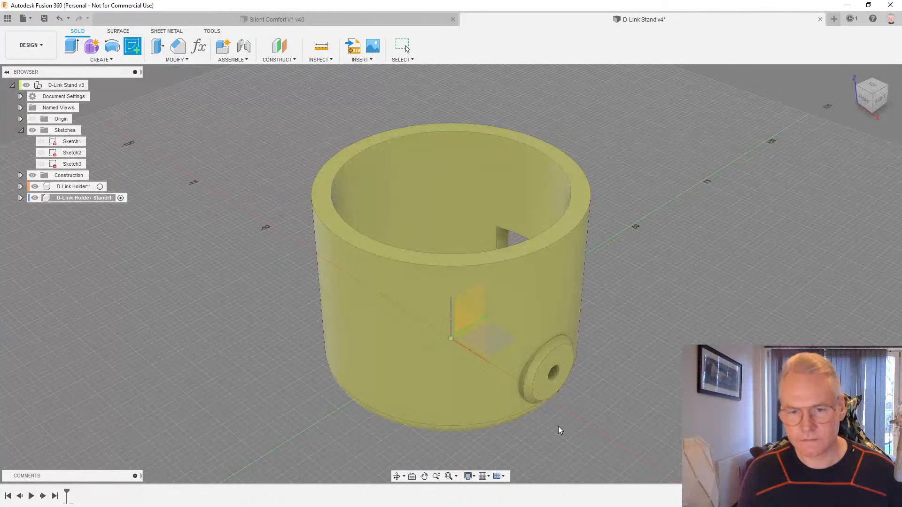
click(563, 430)
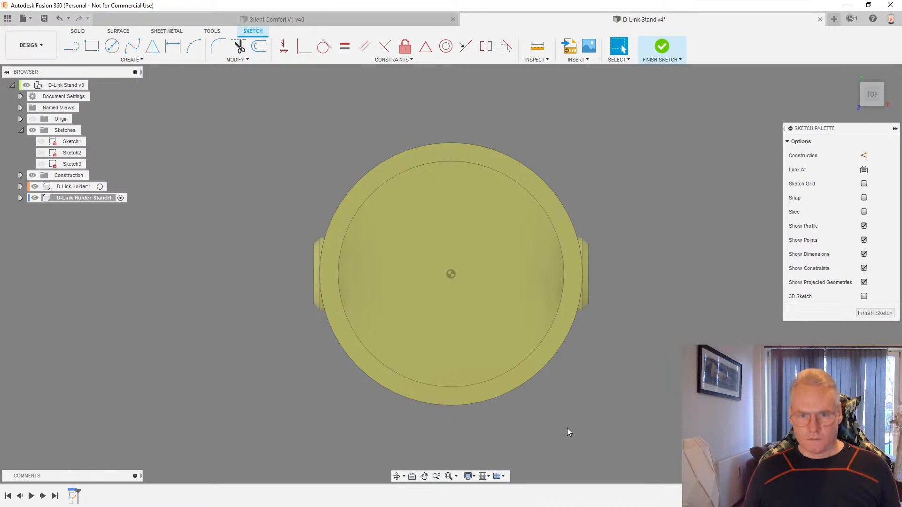
key(p)
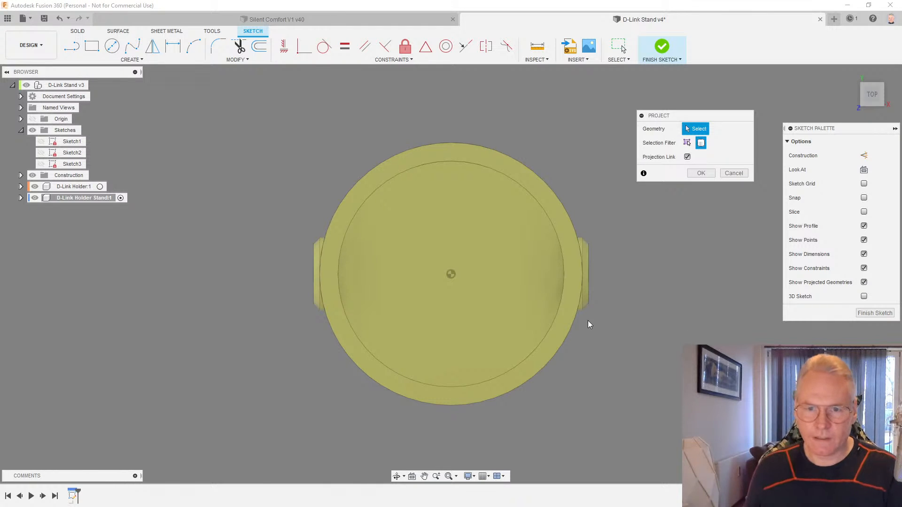
click(563, 314)
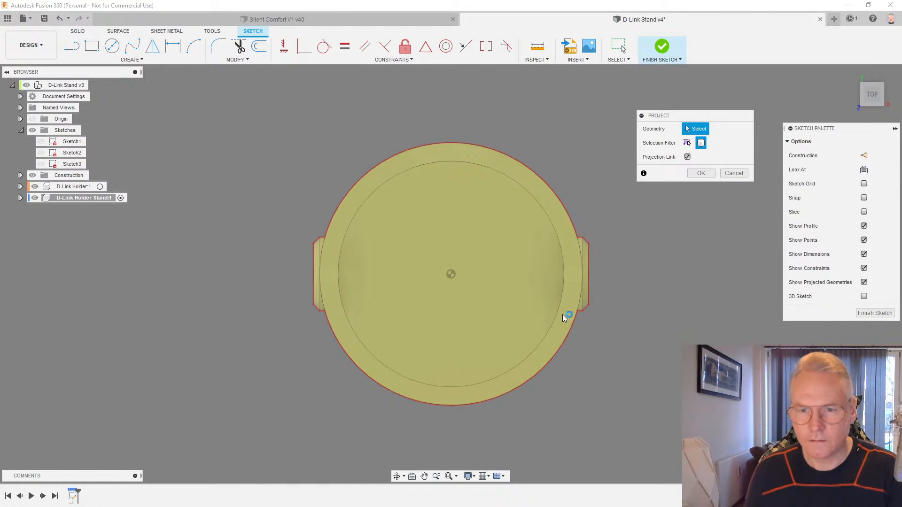
click(687, 143)
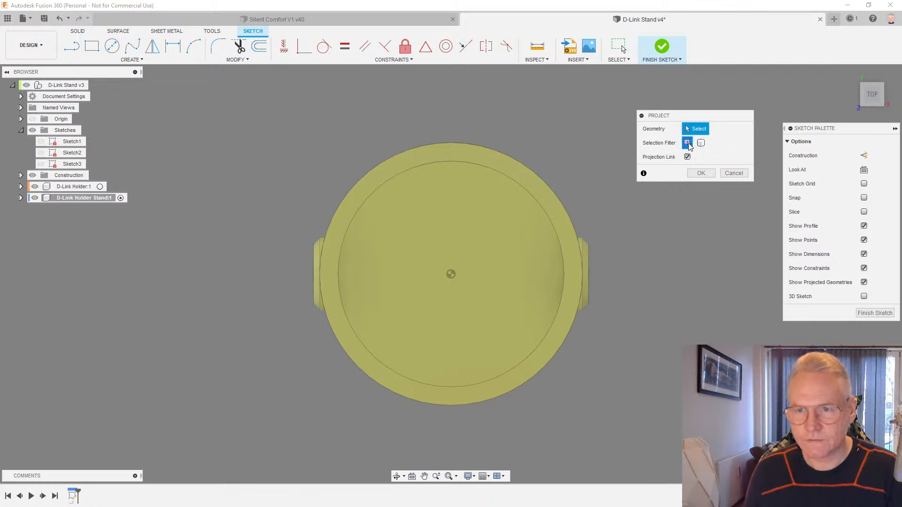
click(540, 241)
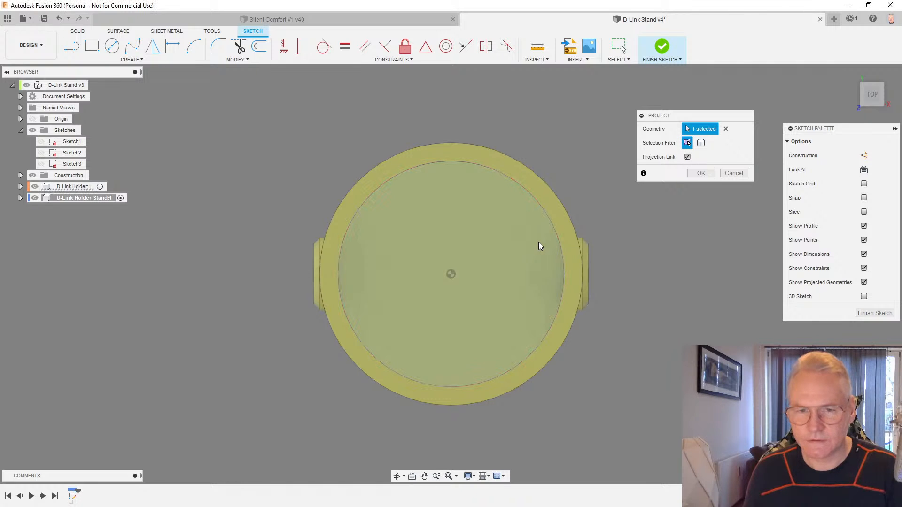
click(565, 210)
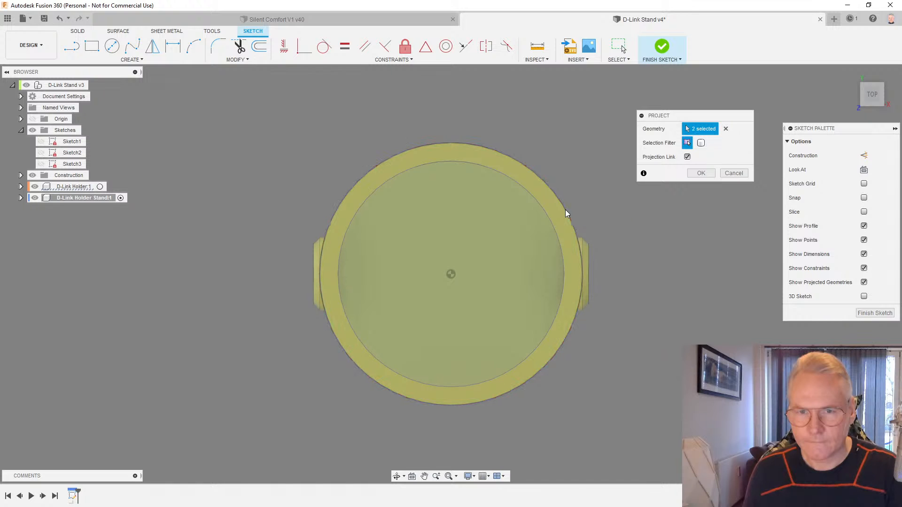
click(700, 174)
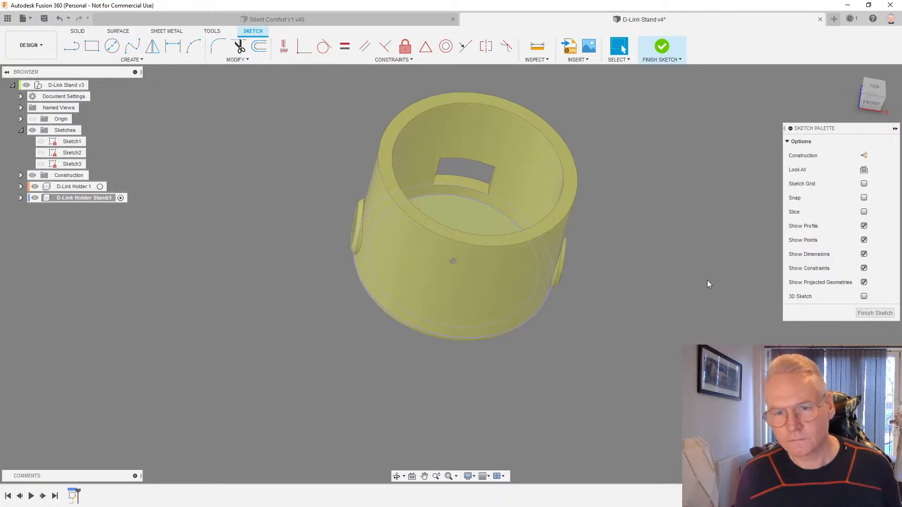
Sketch a center rectangle about 101 mm wide and 45 mm high from the circles' shared center in the top view
click(870, 94)
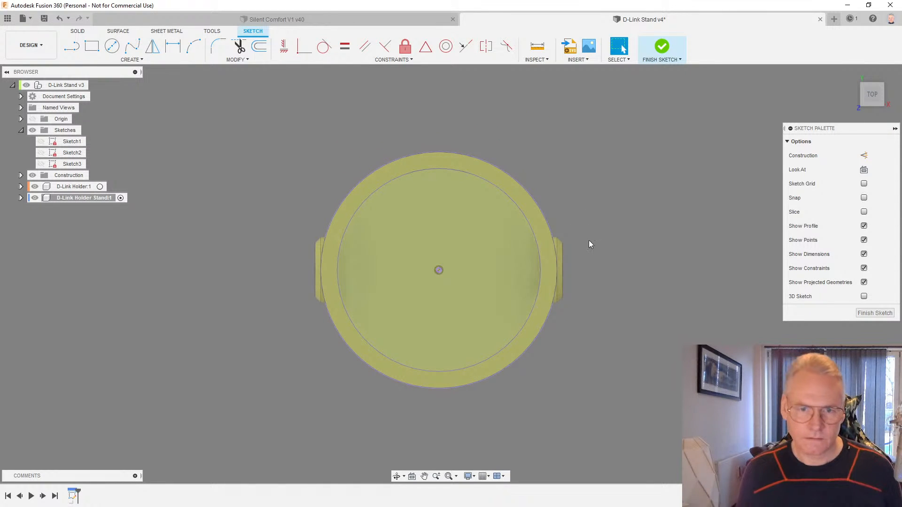
key(r)
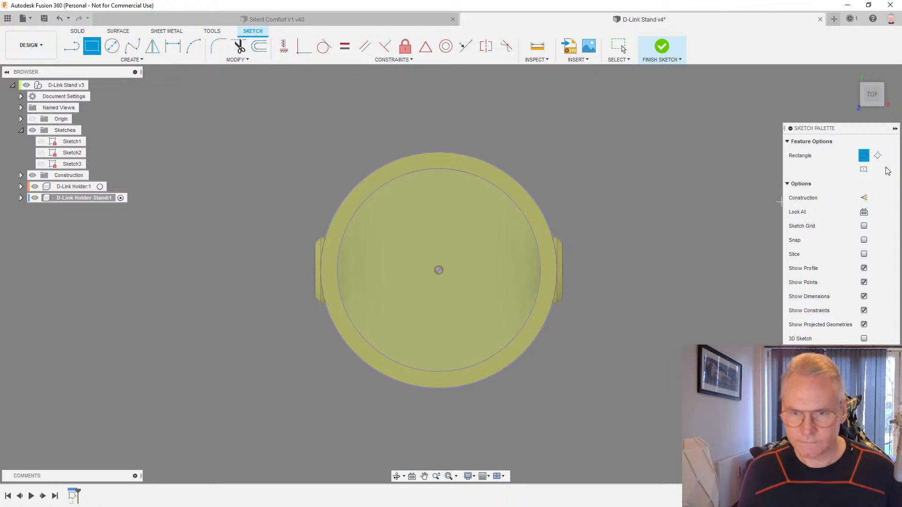
drag(676, 125, 657, 125)
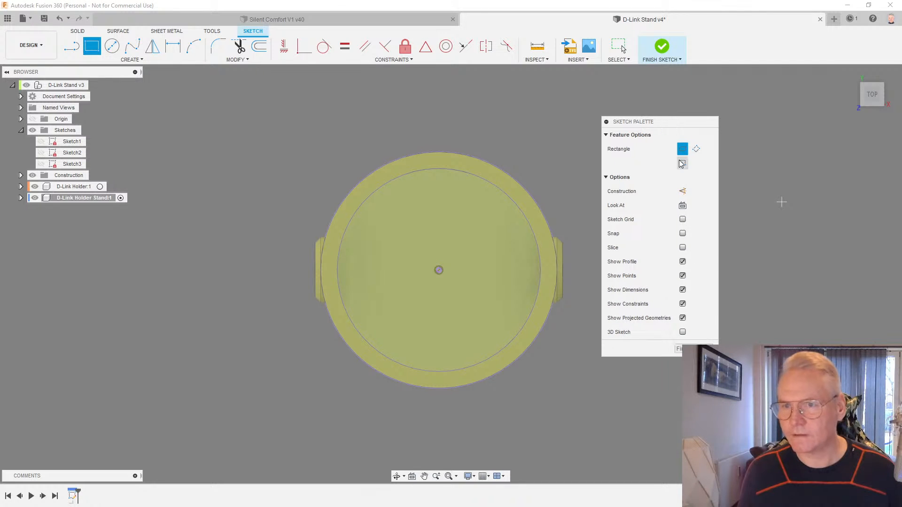
click(683, 163)
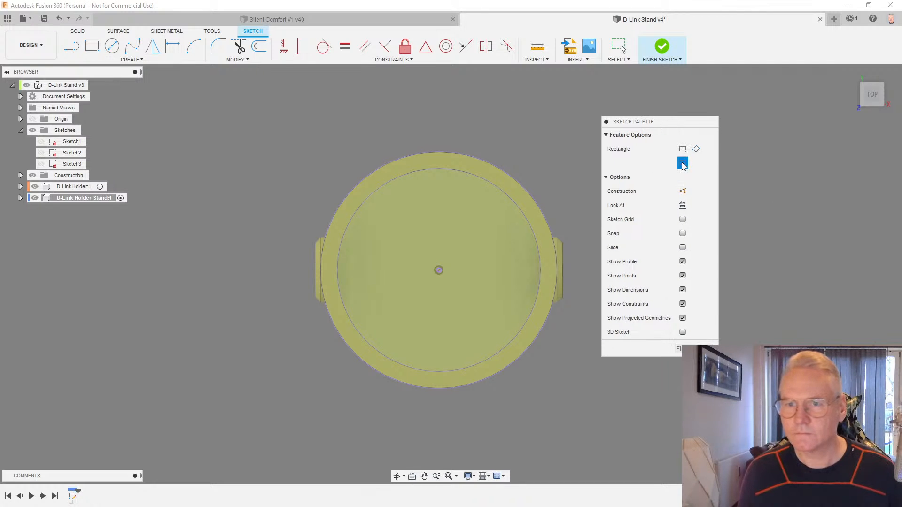
click(439, 270)
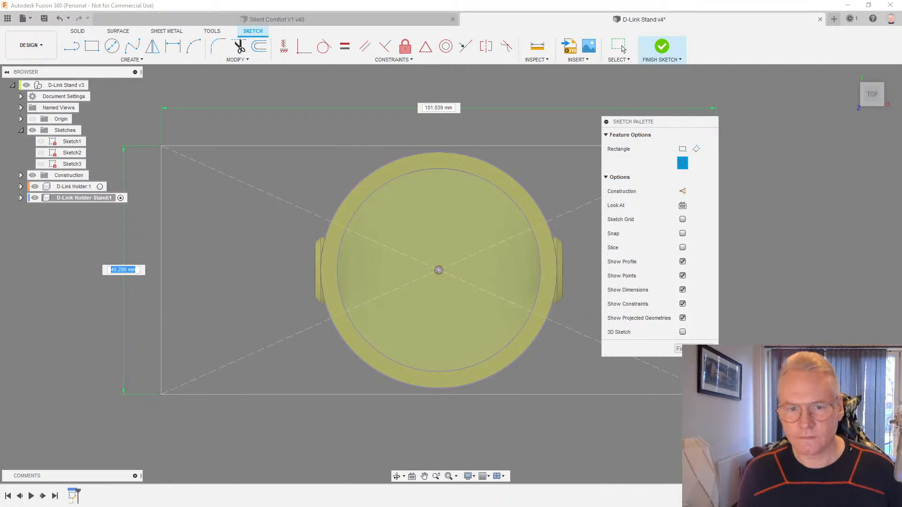
click(715, 394)
scroll(240, 423, down, 3)
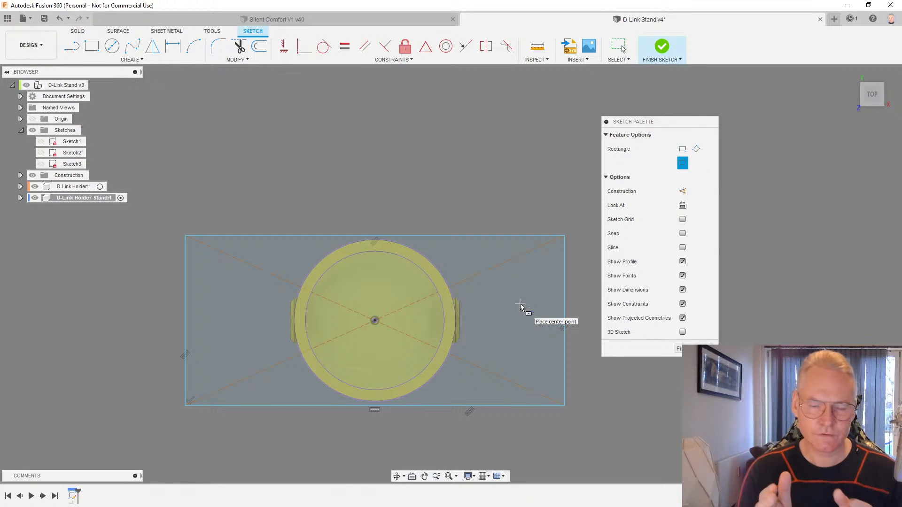
Dimension the rectangle 20 mm high and 60 mm wide, and finish the sketch
key(d)
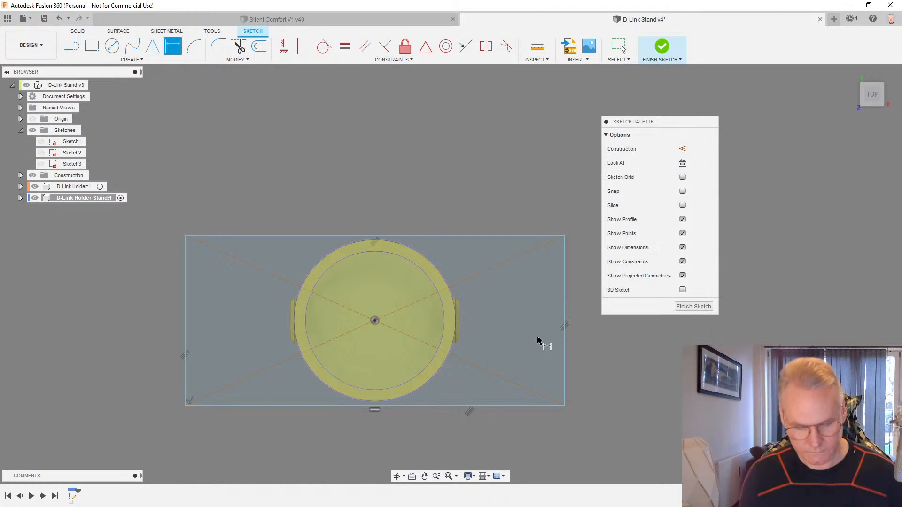
click(564, 342)
click(578, 342)
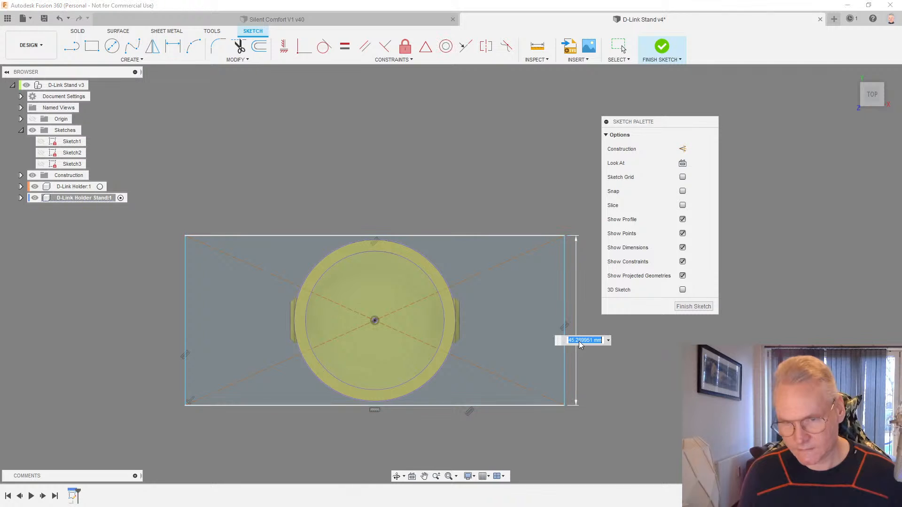
text(20)
key(Return)
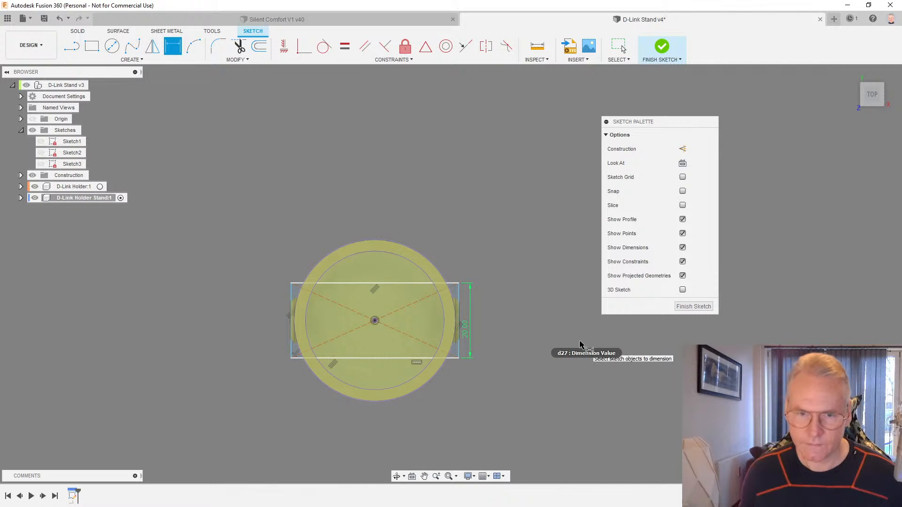
scroll(484, 374, up, 1)
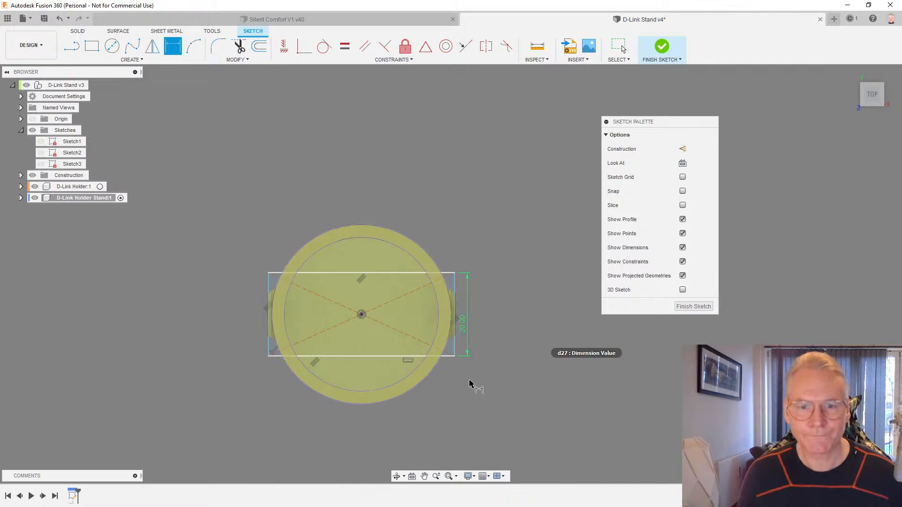
click(445, 277)
click(442, 217)
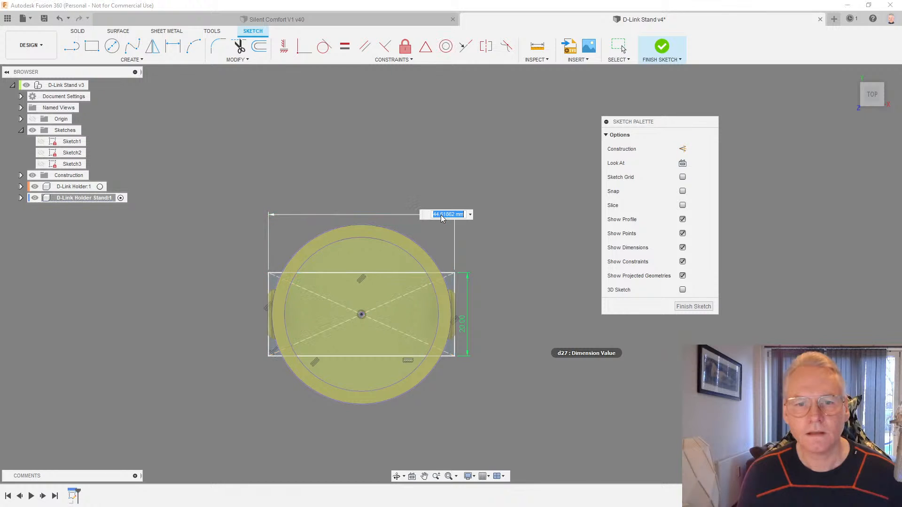
text(60)
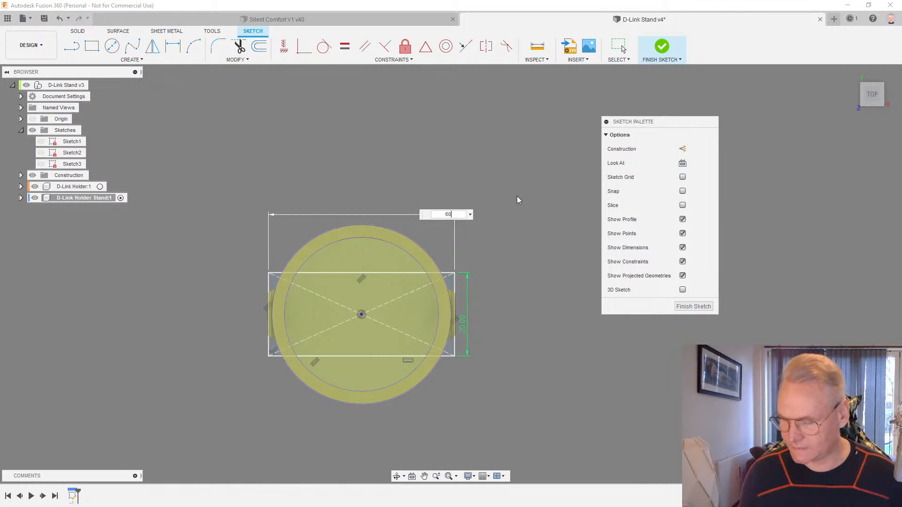
key(Return)
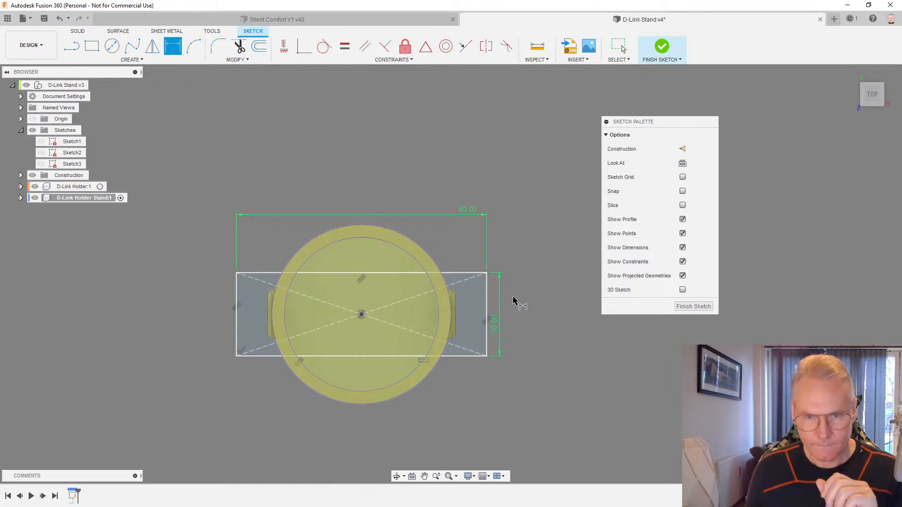
click(694, 307)
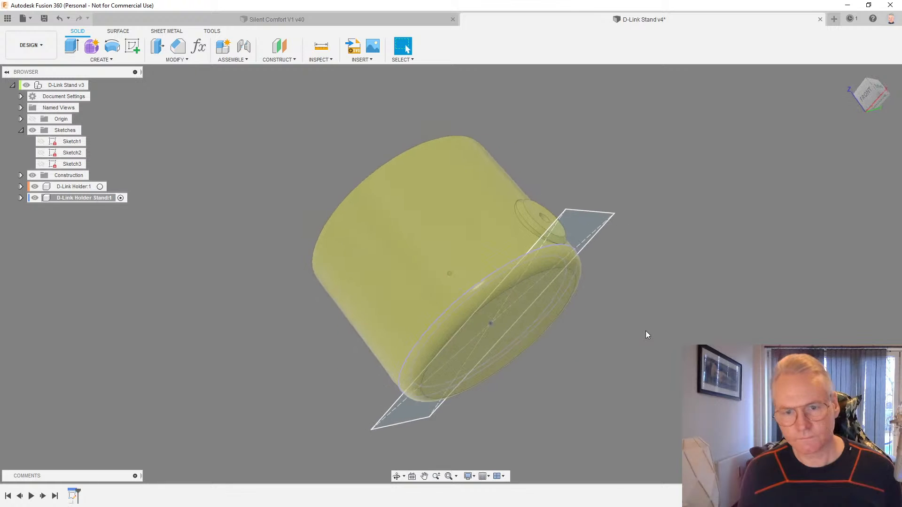
Set up an extrusion of the rectangle's five regions by -3 mm as a new body
key(e)
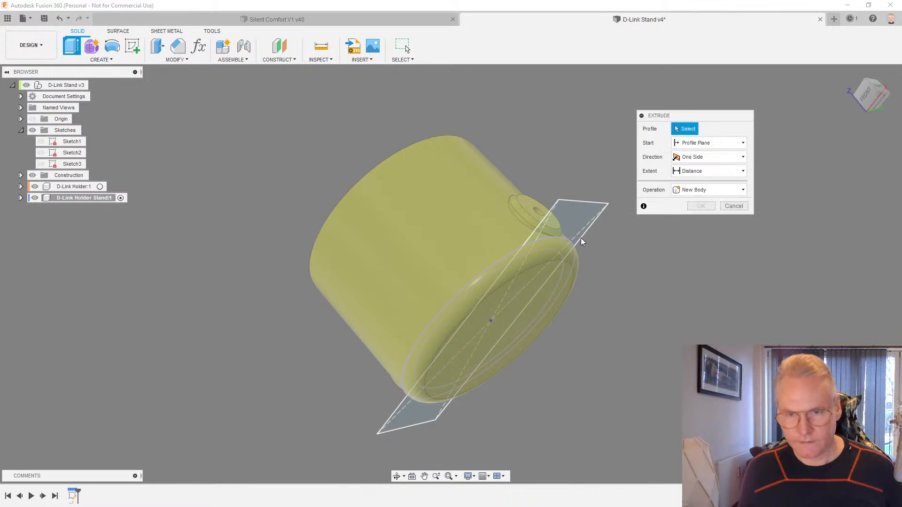
click(572, 225)
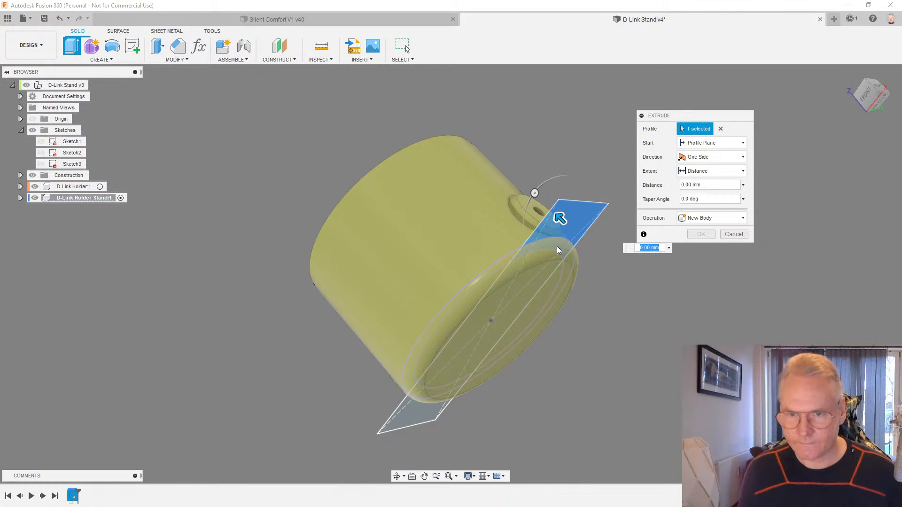
click(559, 250)
shift+middle_drag(553, 306, 568, 321)
click(523, 218)
click(500, 295)
click(412, 314)
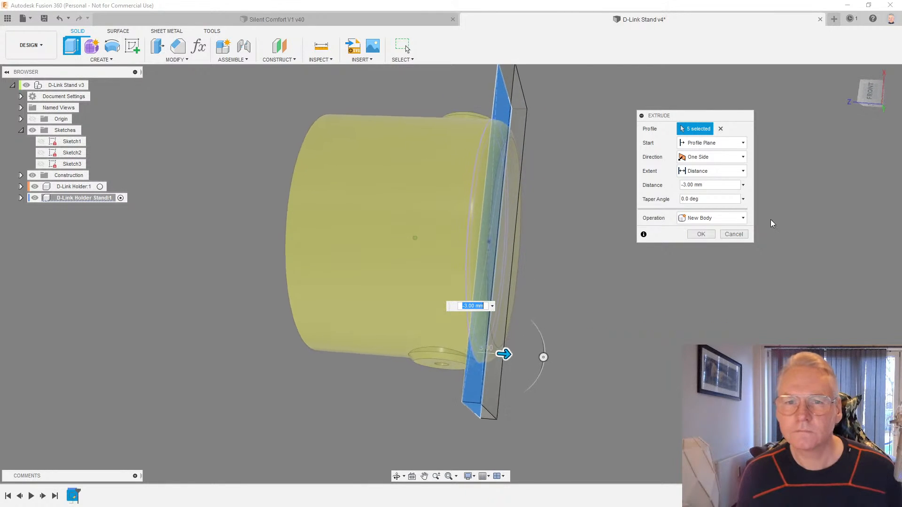
Start the base rectangle's extrusion from an offset plane at -10 mm and create the body
click(713, 146)
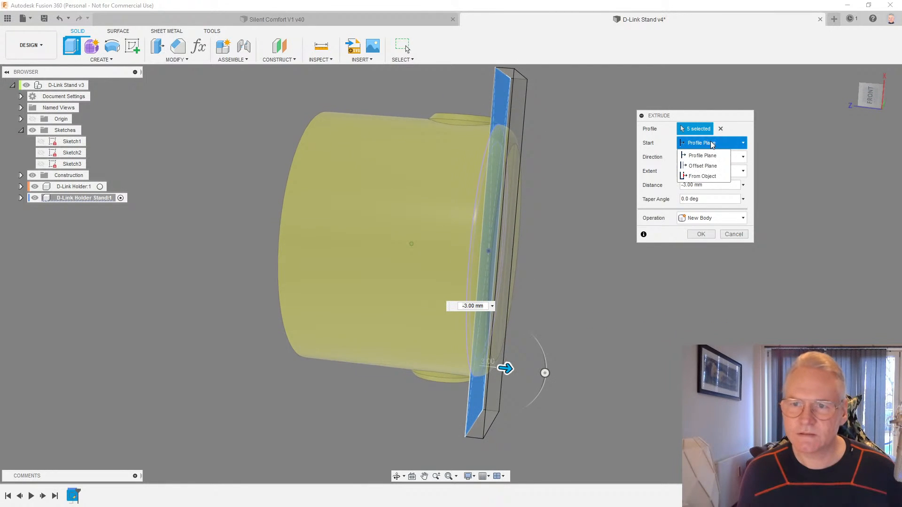
click(710, 169)
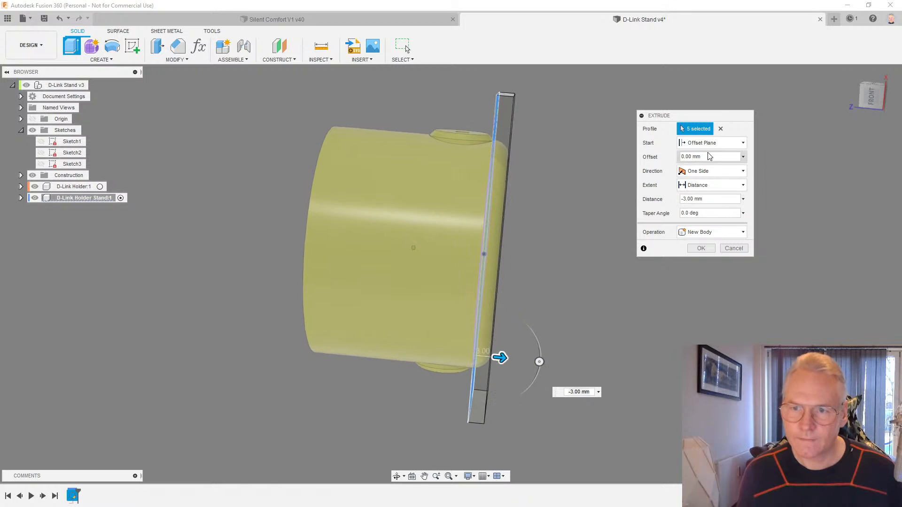
drag(703, 118, 638, 118)
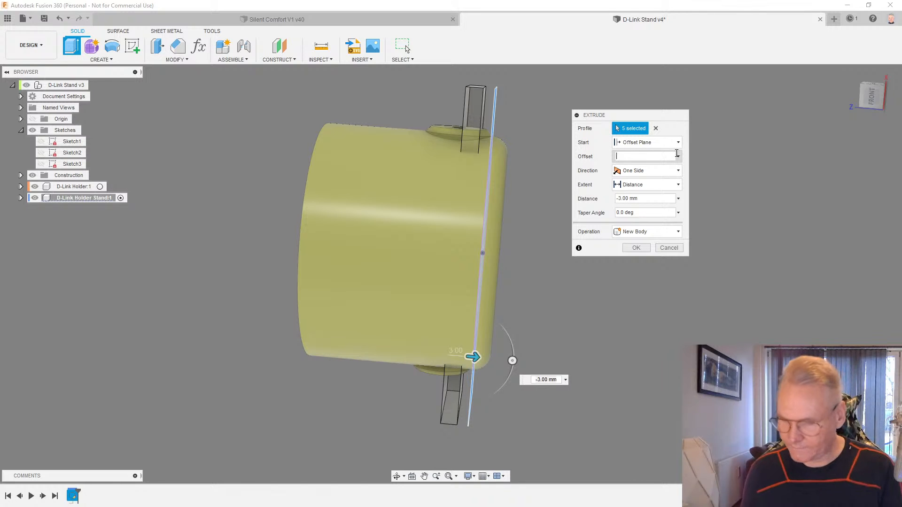
text(5)
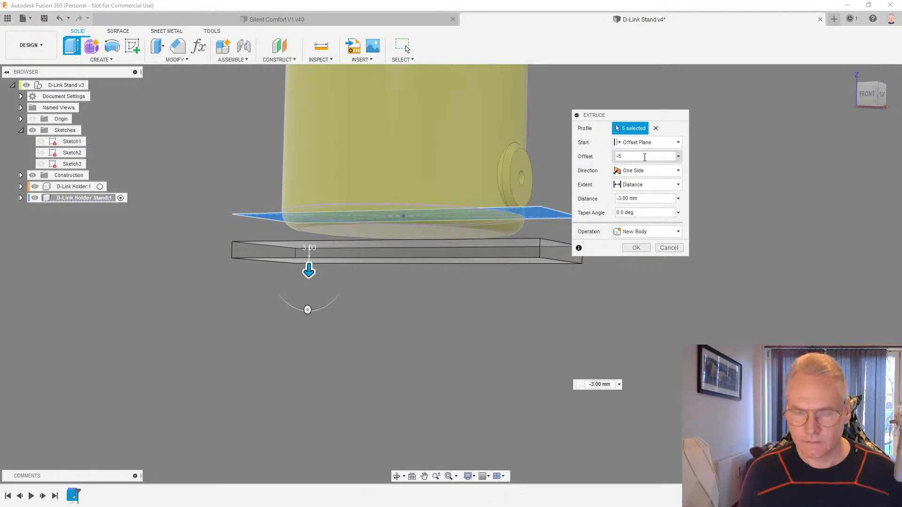
key(BackSpace)
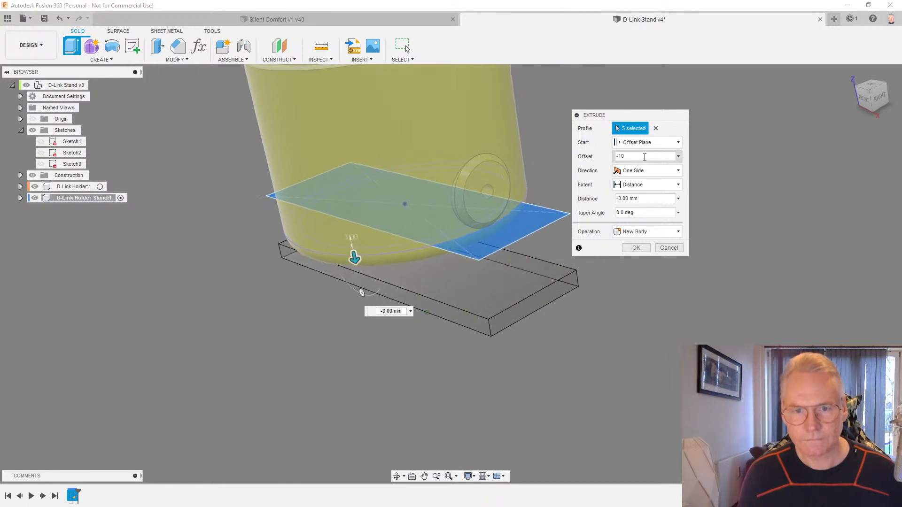
click(636, 248)
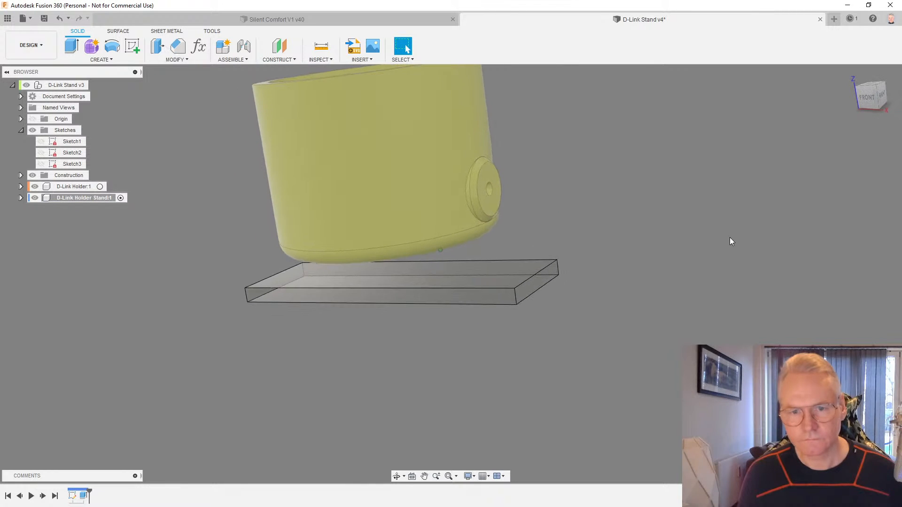
Apply the ABS (White) appearance already used in this design to the new base plate
key(a)
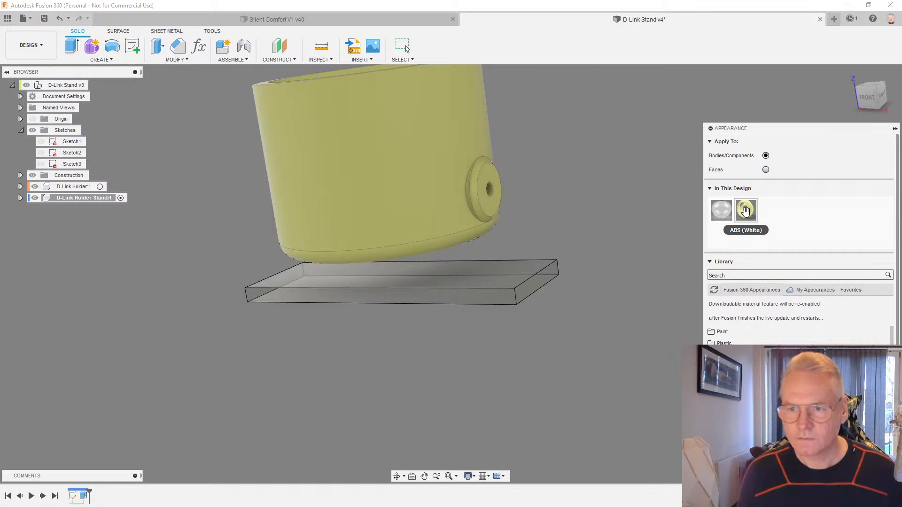
drag(746, 211, 558, 272)
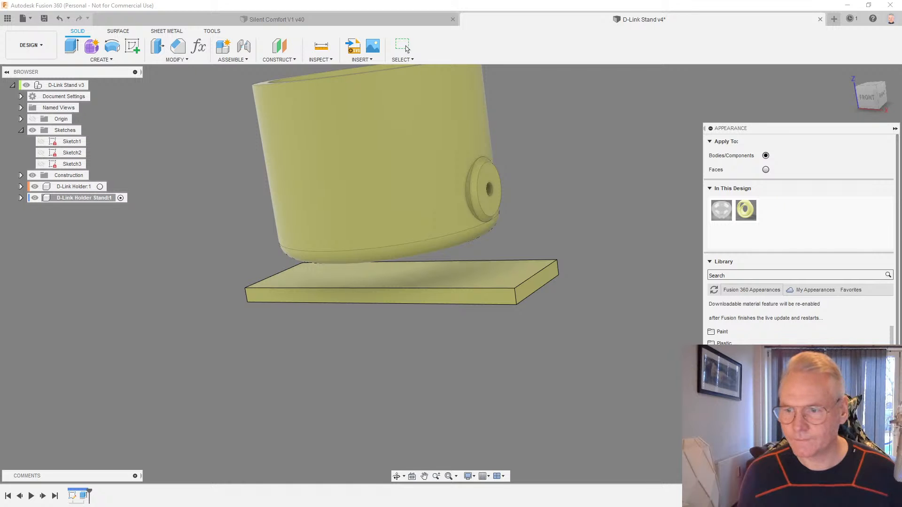
click(402, 46)
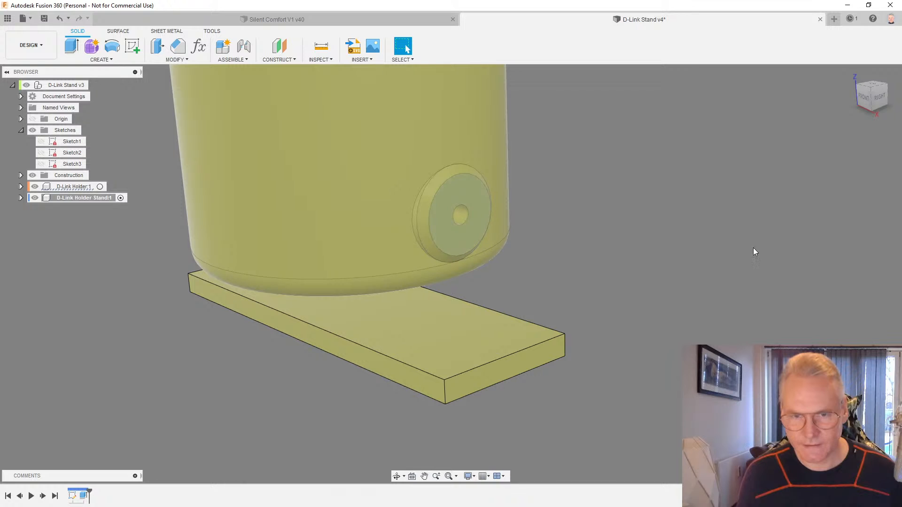
Create a construction plane at 0 mm offset on the side disc's outer face and start a sketch on it
click(280, 47)
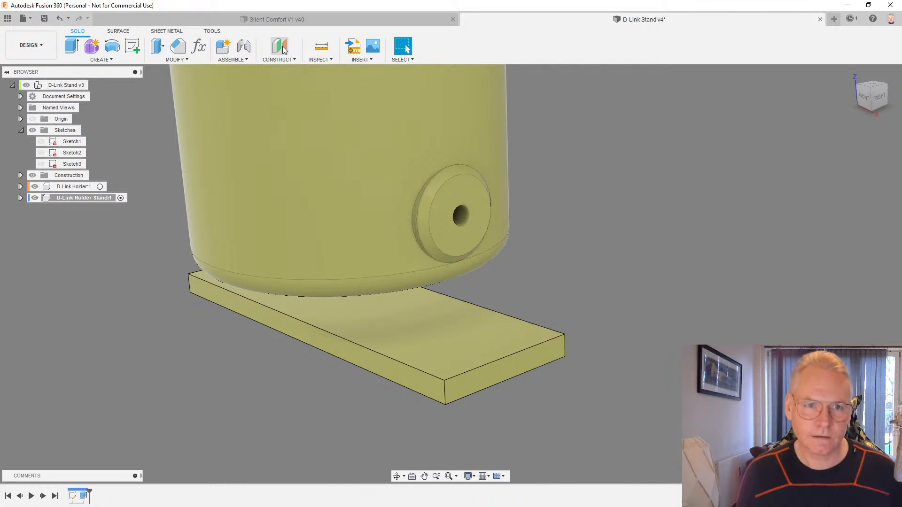
click(469, 247)
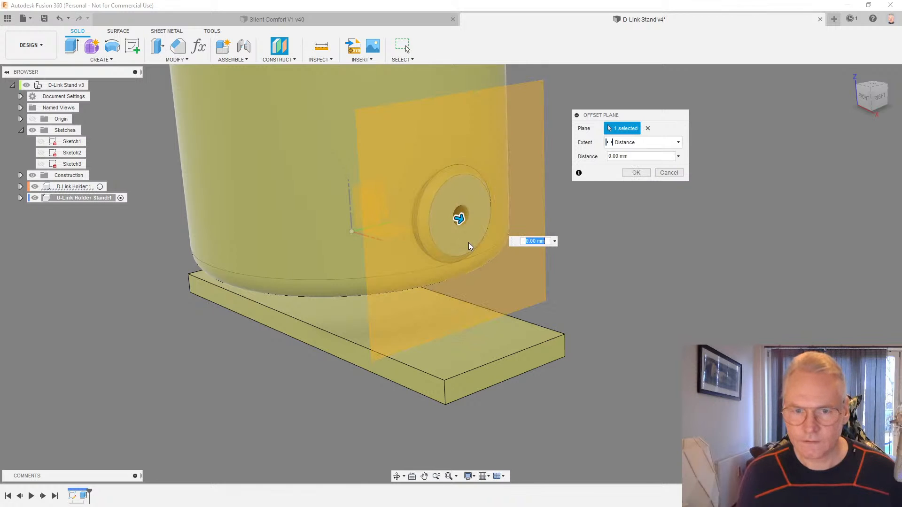
click(639, 173)
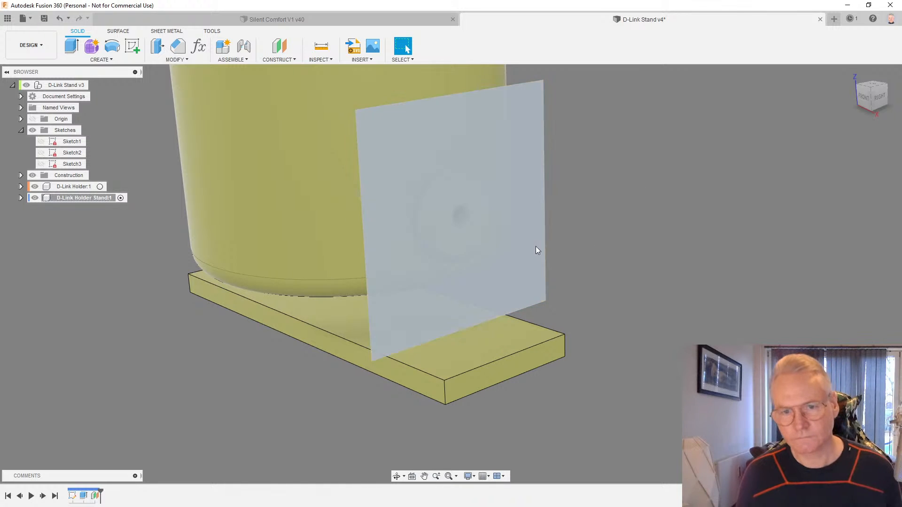
click(539, 245)
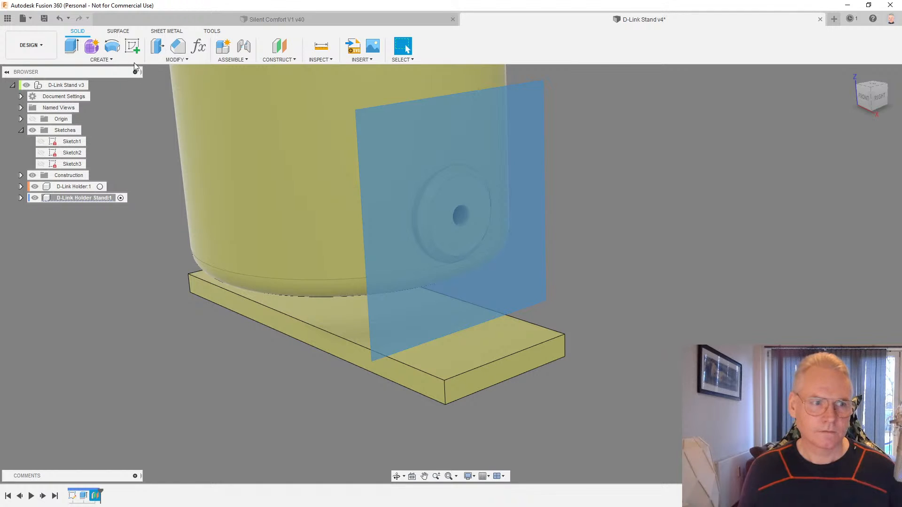
click(132, 46)
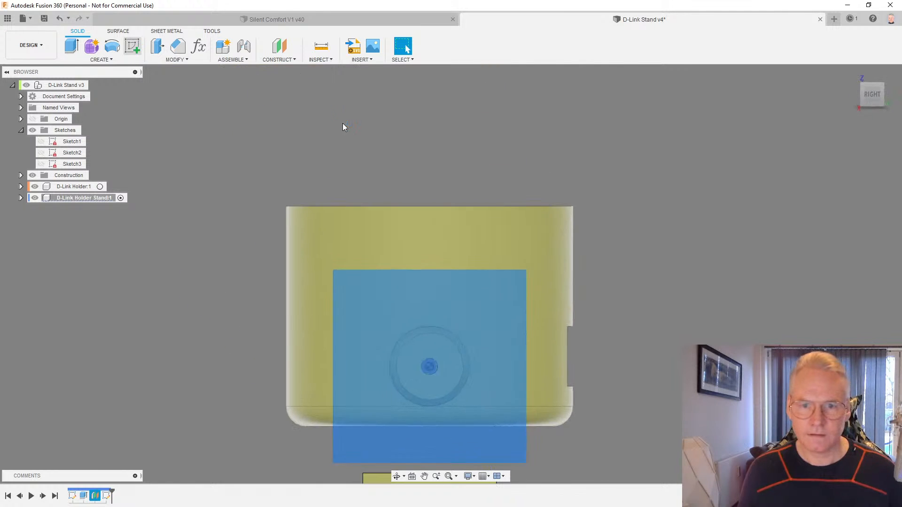
Project the side disc's outer face and the base plate's end face into the sketch
key(p)
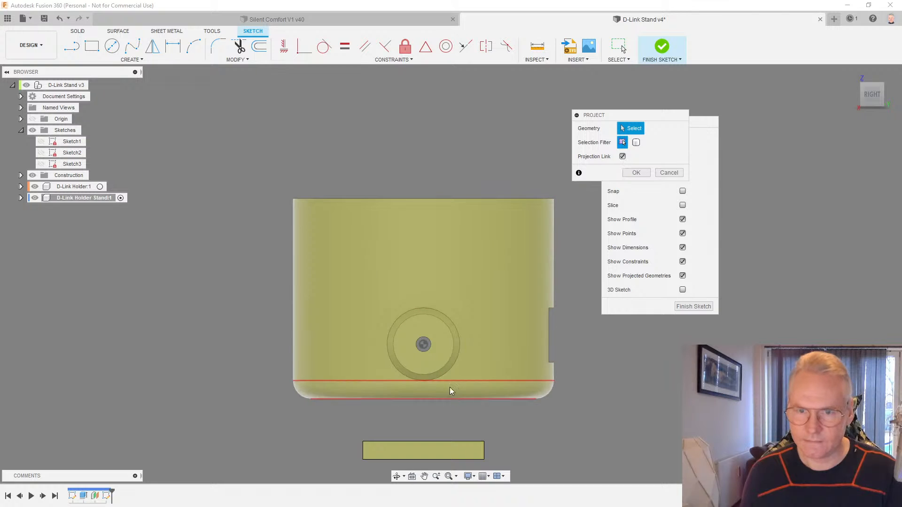
scroll(447, 384, up, 2)
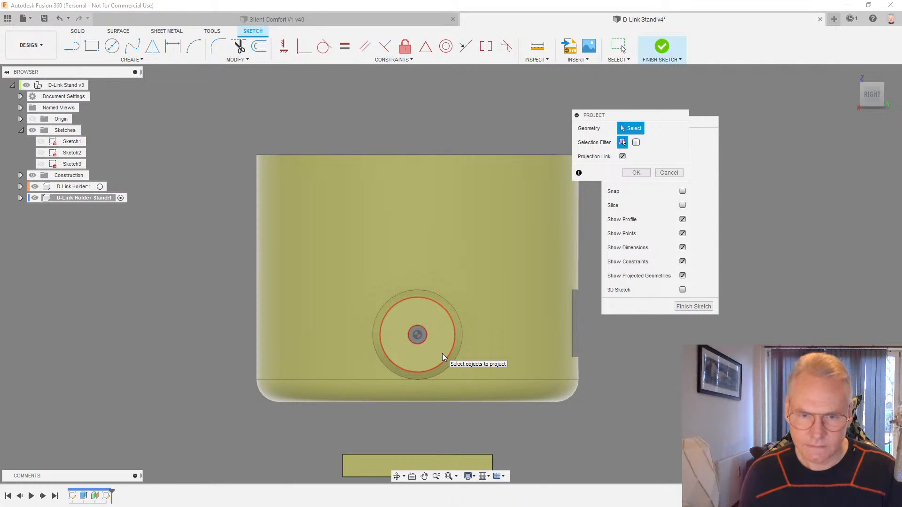
click(442, 353)
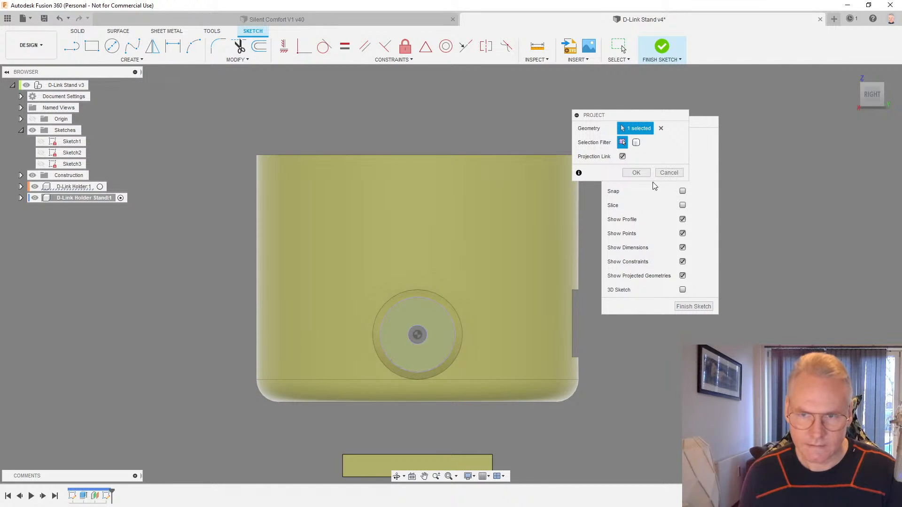
click(642, 174)
scroll(526, 200, down, 2)
scroll(470, 374, up, 3)
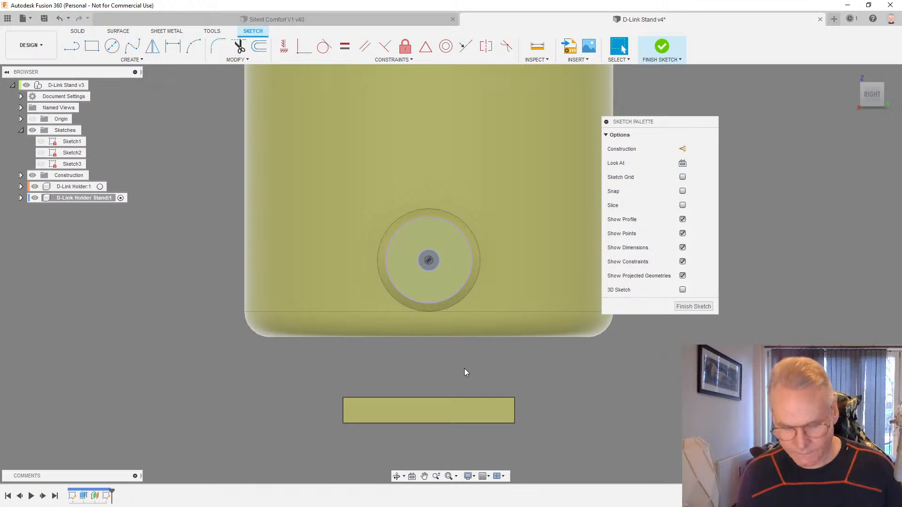
key(p)
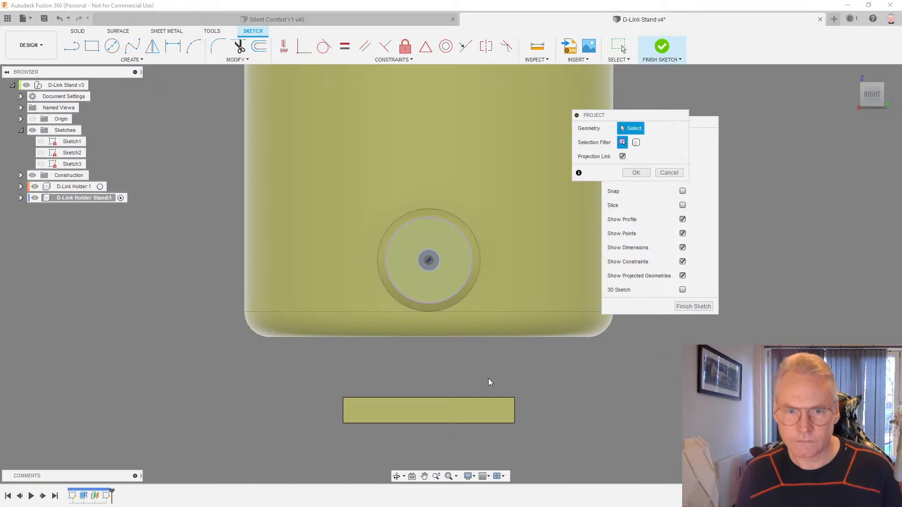
click(486, 408)
click(636, 172)
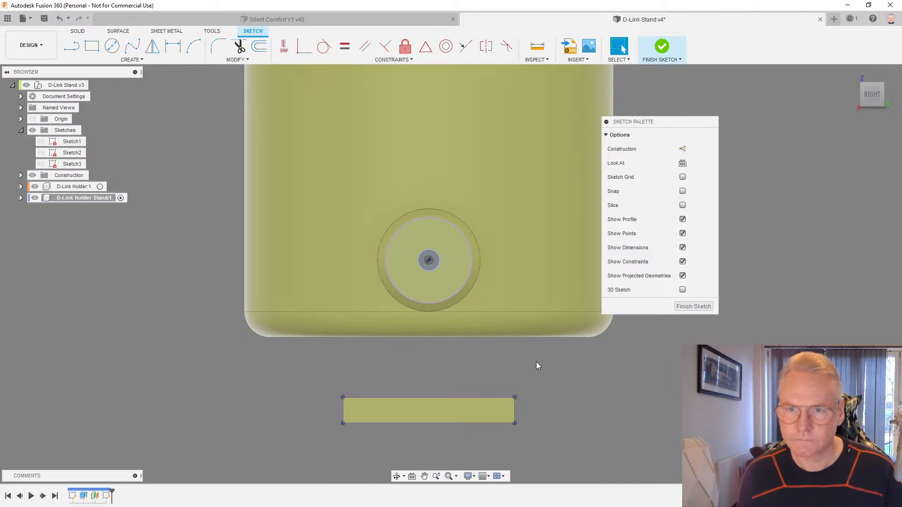
Draw two vertical lines from the disc circle's opposite side points down to the base plate's upper edge, and finish the sketch
scroll(426, 447, up, 2)
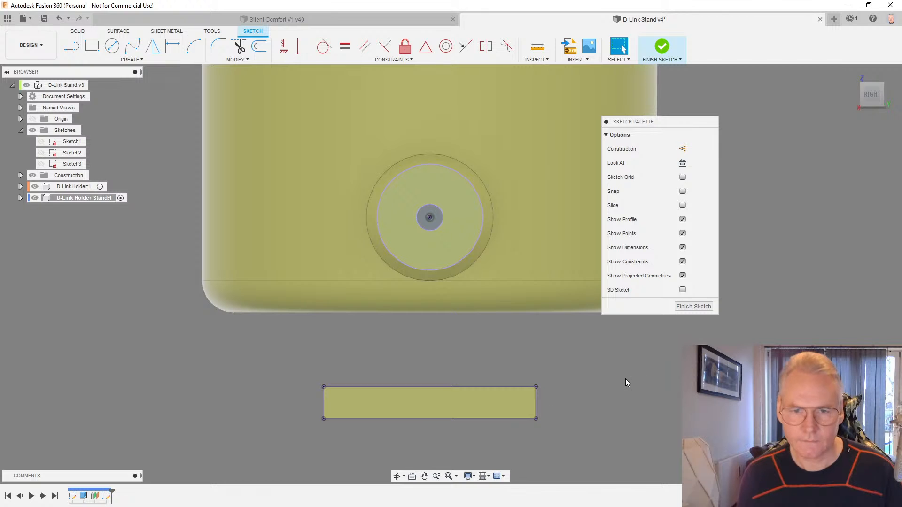
key(l)
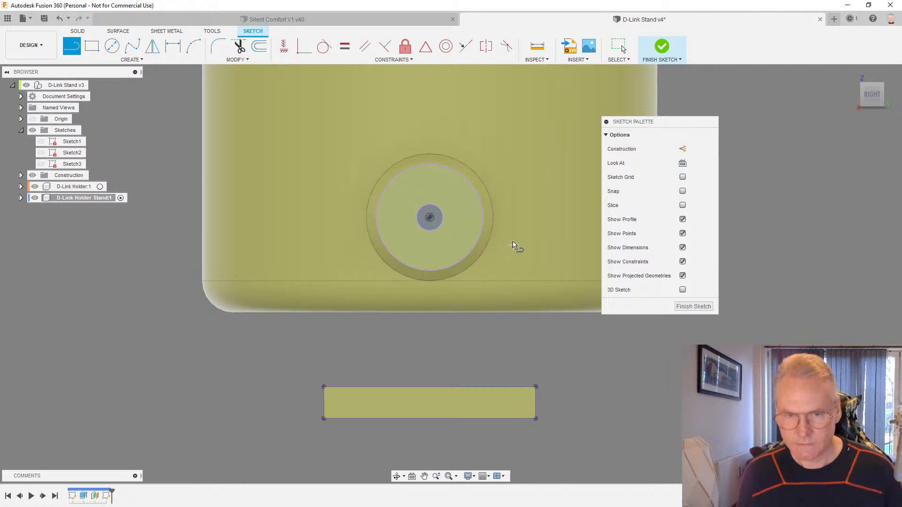
click(484, 219)
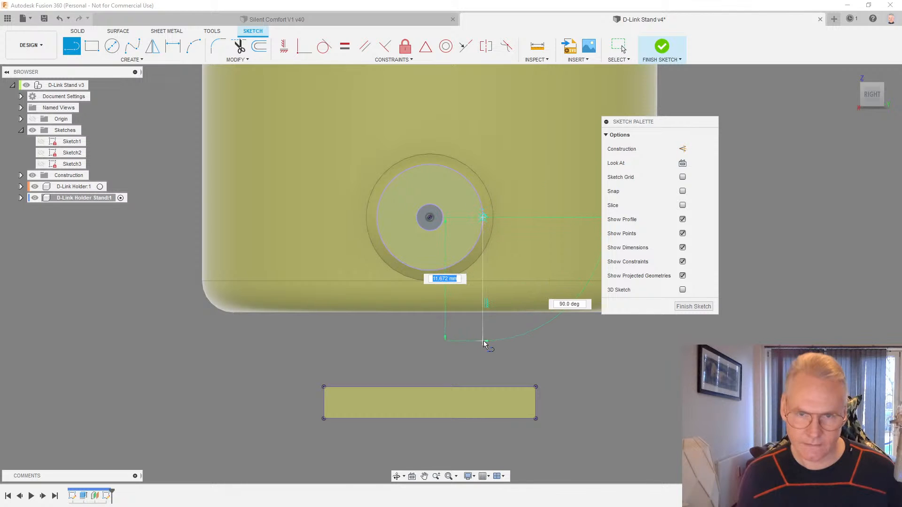
double_click(483, 387)
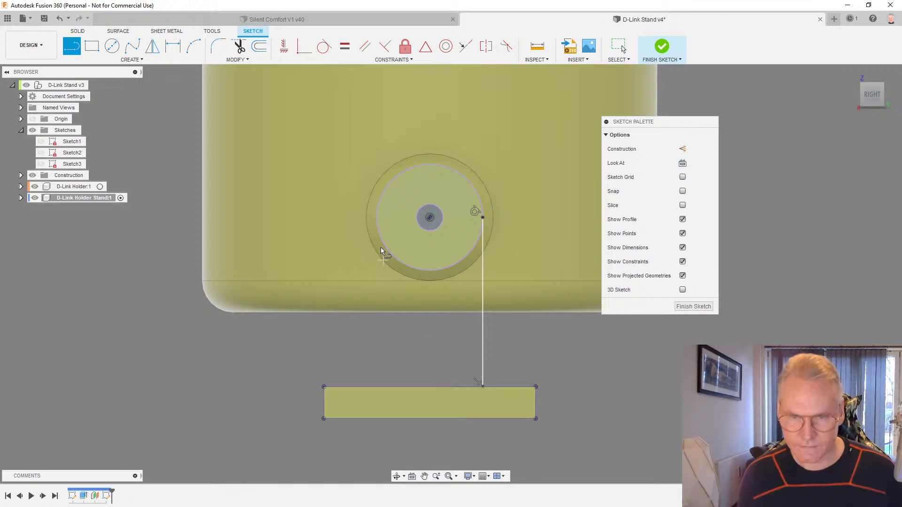
click(378, 217)
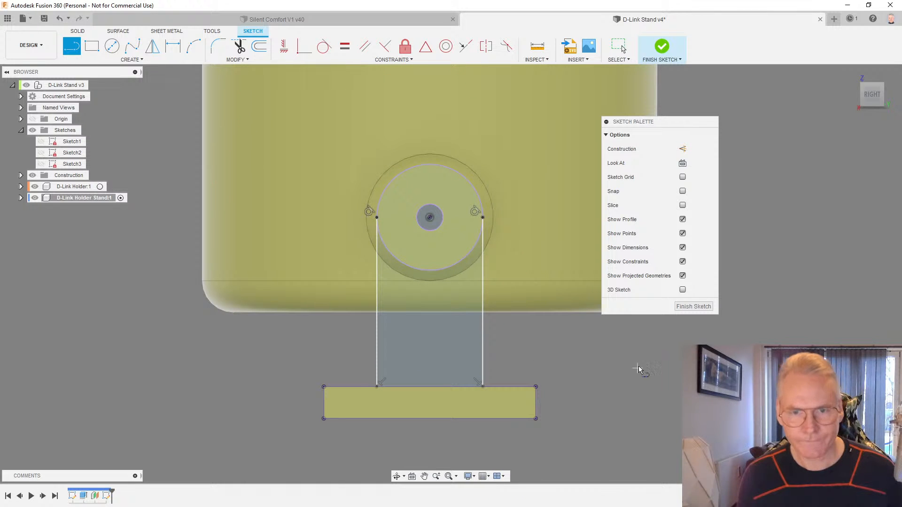
click(694, 307)
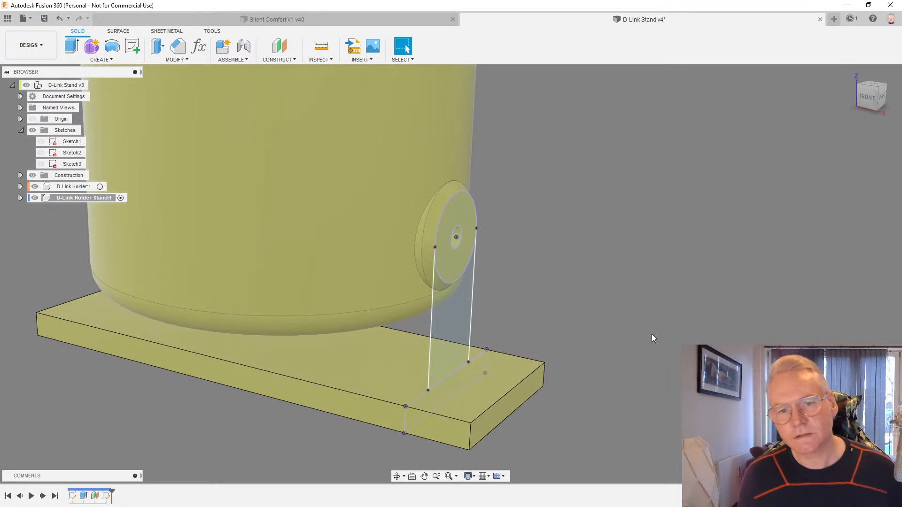
Extrude the disc ring and the area between the lines 3 mm outward, joined to the base, leaving the center hole open
key(e)
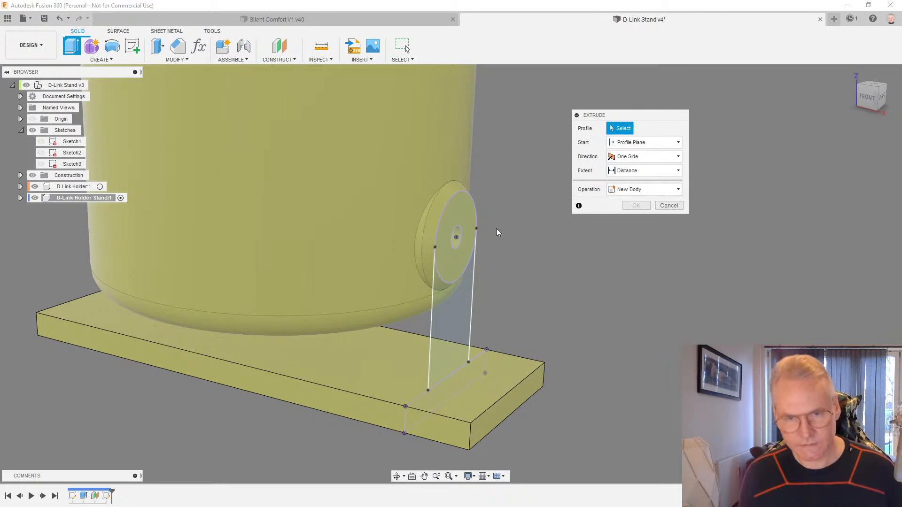
click(463, 221)
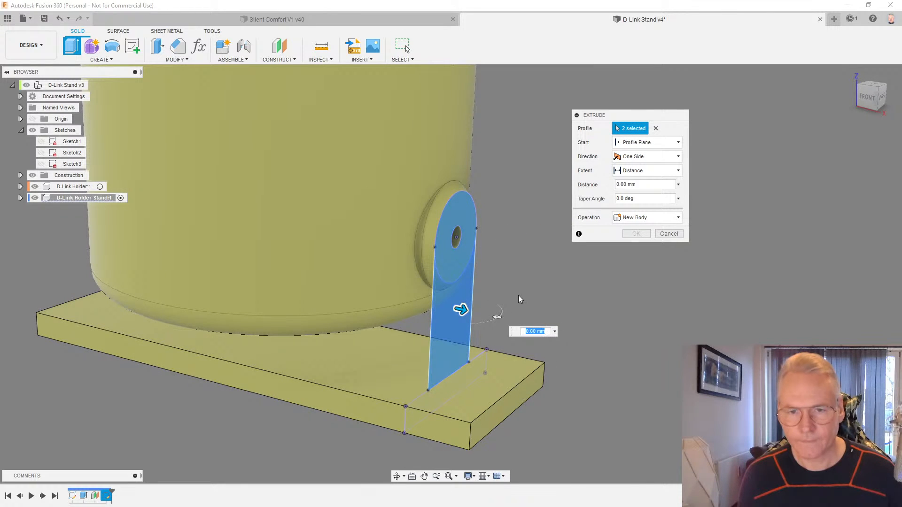
drag(463, 310, 479, 313)
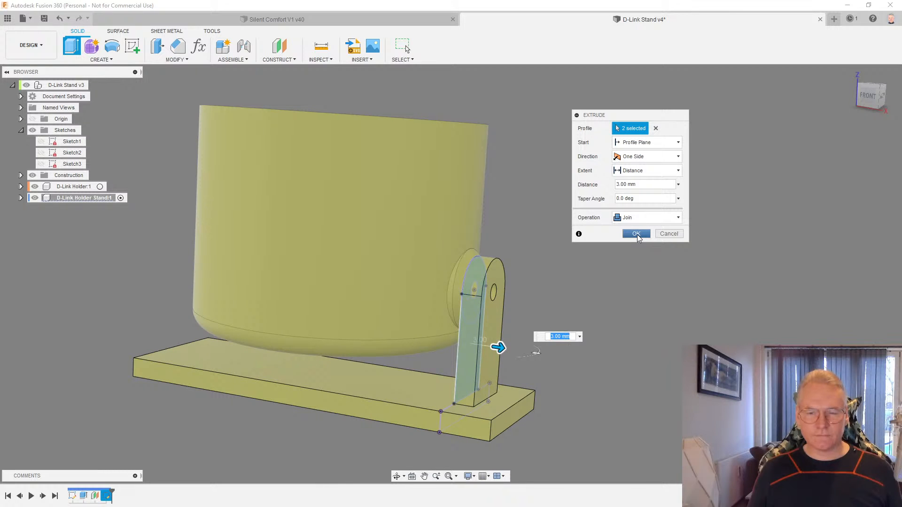
click(638, 234)
shift+middle_drag(640, 274, 597, 351)
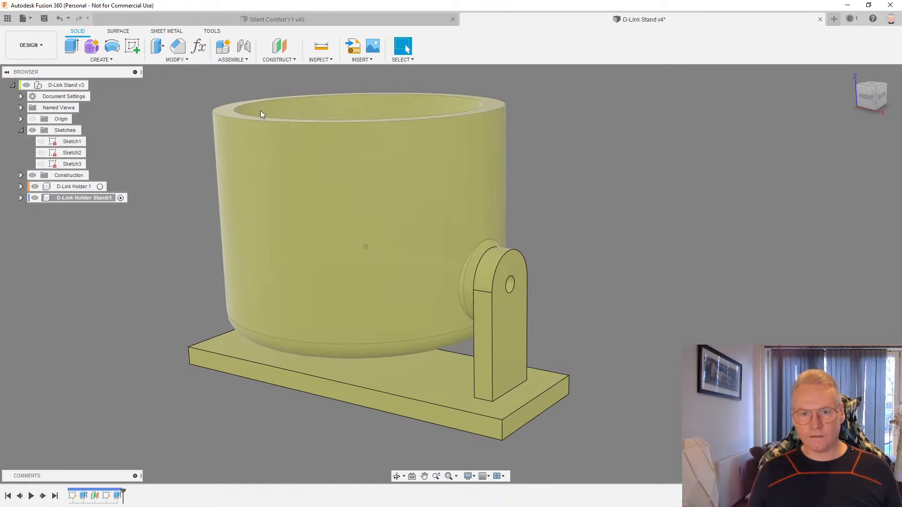
Mirror the upright's extrude feature to the opposite end of the base plate, and hide the D-Link Holder component
click(110, 60)
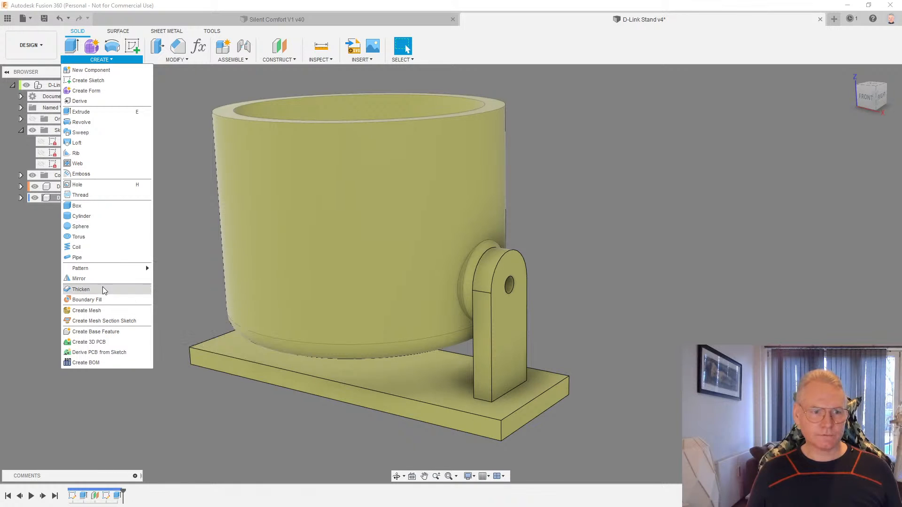
click(89, 279)
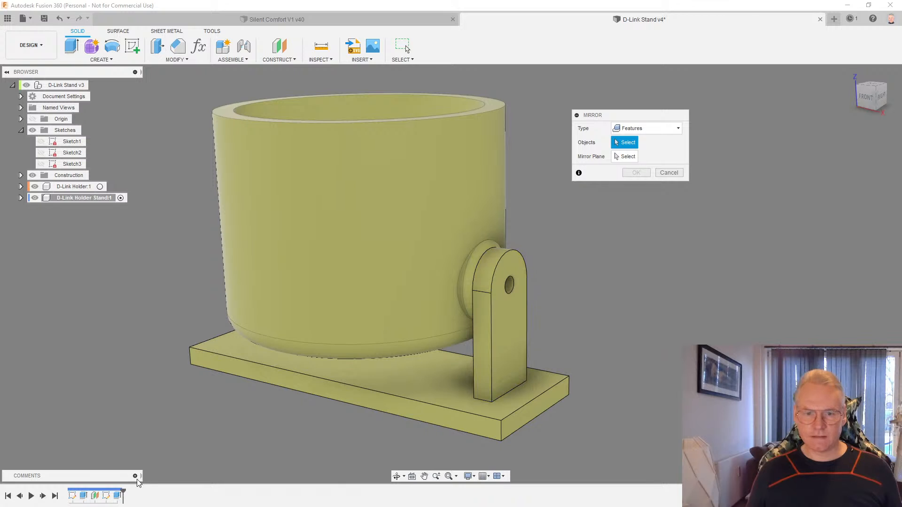
click(118, 497)
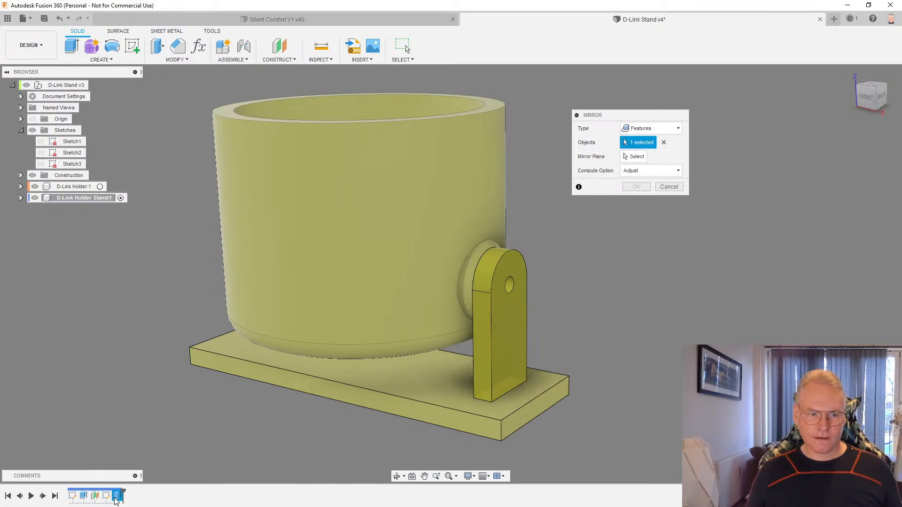
click(633, 157)
mouse_move(578, 193)
shift+middle_down()
mouse_move(395, 281)
mouse_move(444, 252)
mouse_move(678, 181)
mouse_move(638, 187)
mouse_move(874, 198)
mouse_move(663, 206)
mouse_move(899, 177)
mouse_move(564, 184)
shift+middle_up()
click(636, 186)
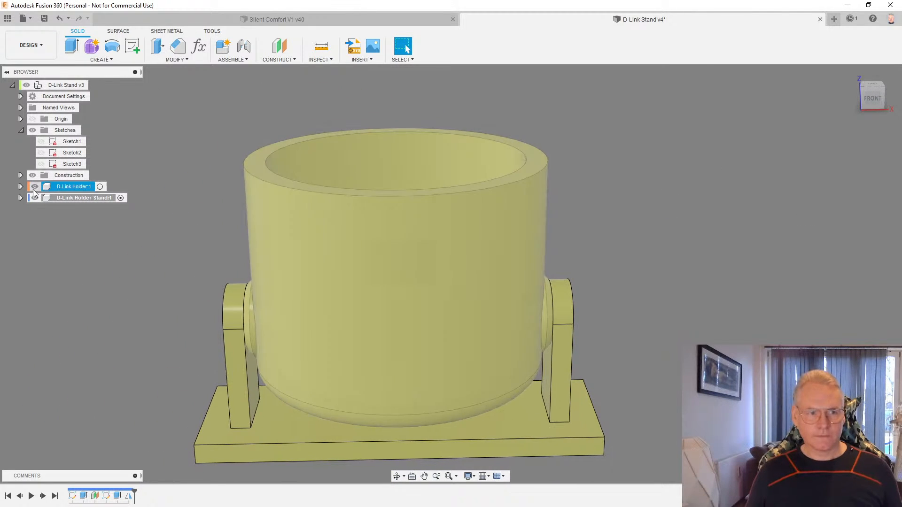
click(35, 187)
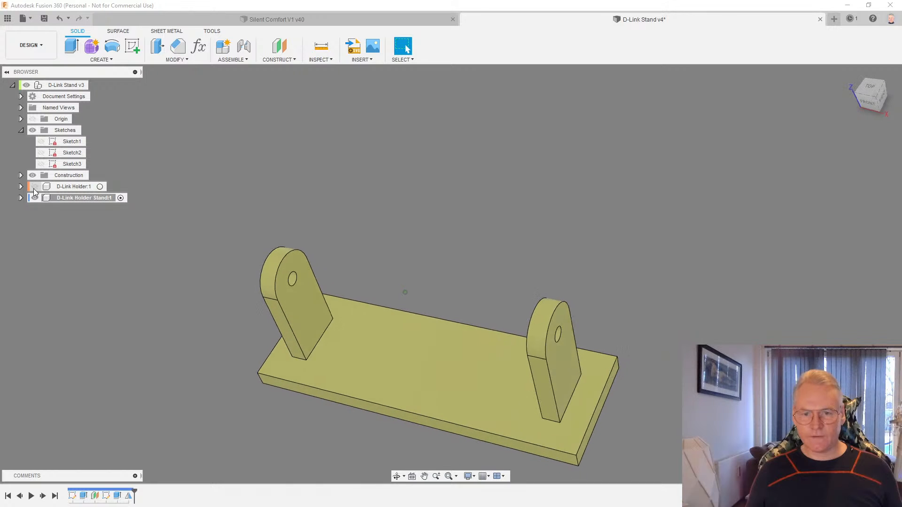
Cut a simple 56 mm deep hole into the base plate's upper face, centered between the two uprights
click(465, 366)
key(h)
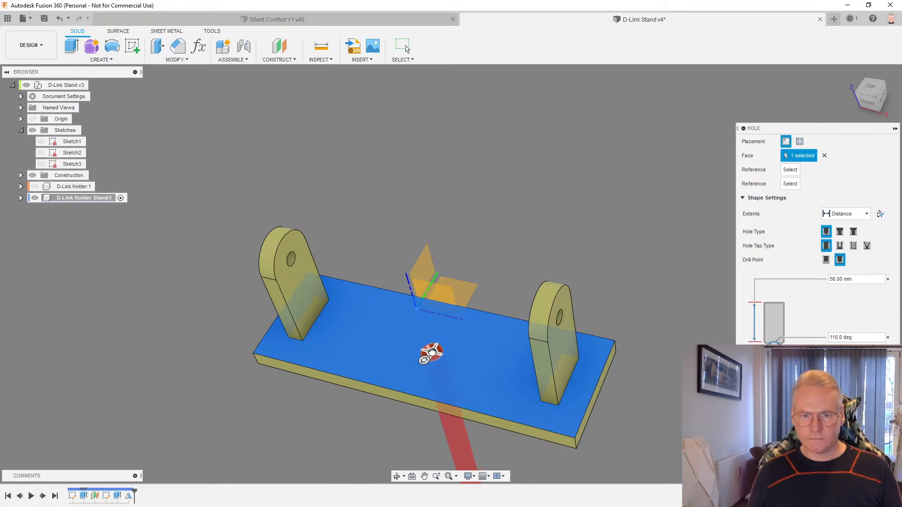
scroll(452, 372, up, 6)
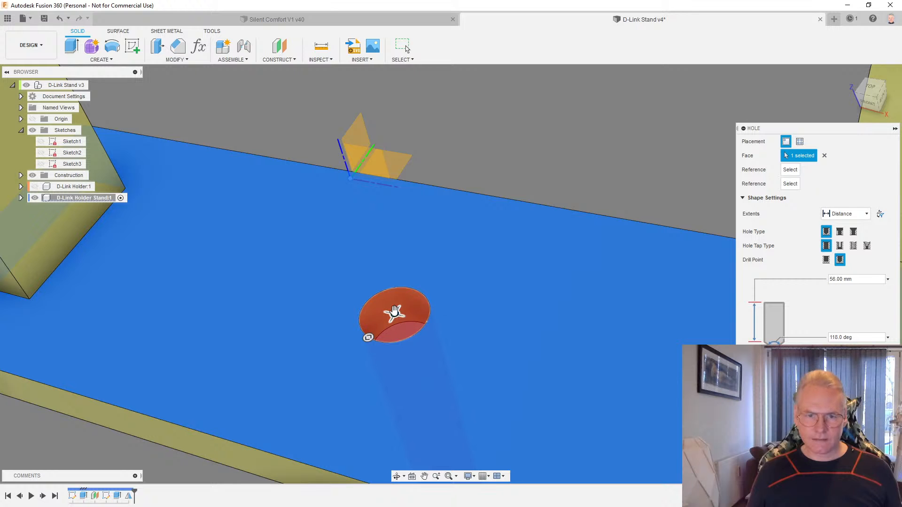
mouse_move(394, 315)
mouse_down()
mouse_move(454, 356)
mouse_move(431, 343)
mouse_up()
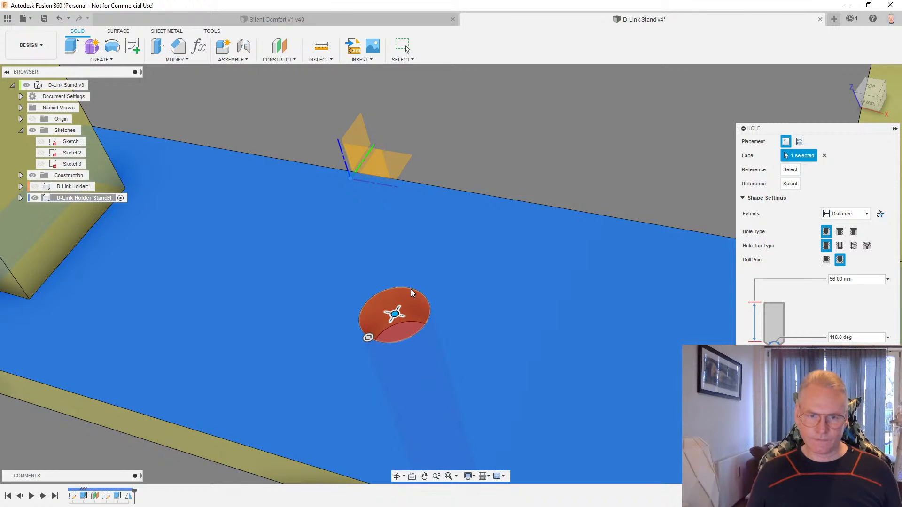
scroll(413, 293, down, 3)
shift+middle_drag(422, 304, 464, 262)
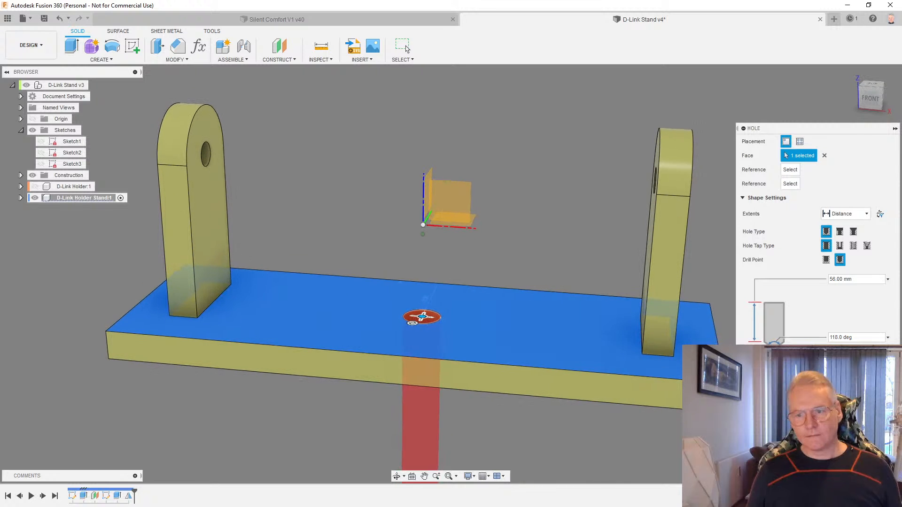
key(Return)
Show the D-Link Holder component again and make it the active component
shift+middle_drag(618, 367, 450, 305)
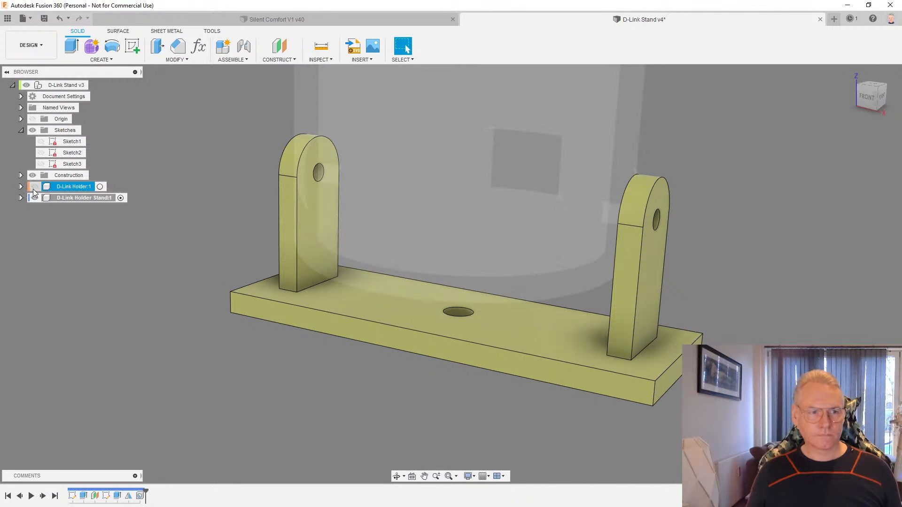
click(32, 187)
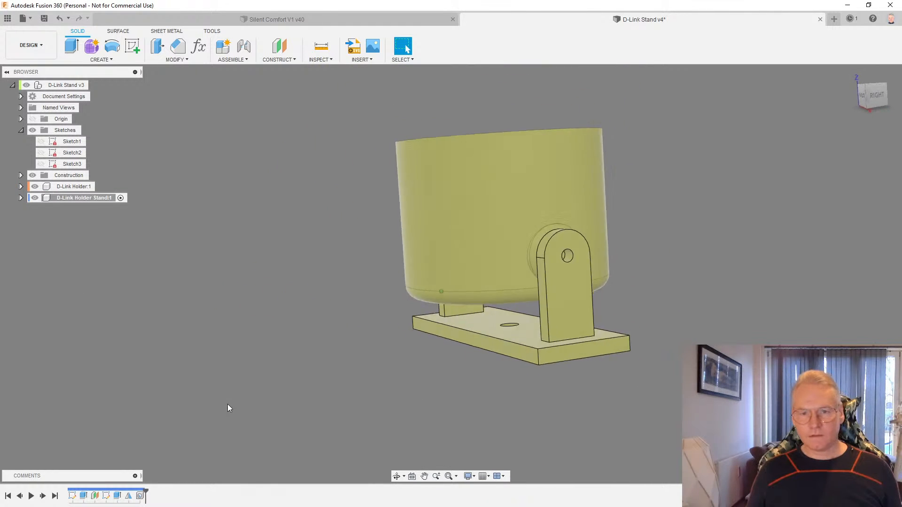
shift+middle_drag(517, 404, 327, 359)
scroll(327, 360, up, 4)
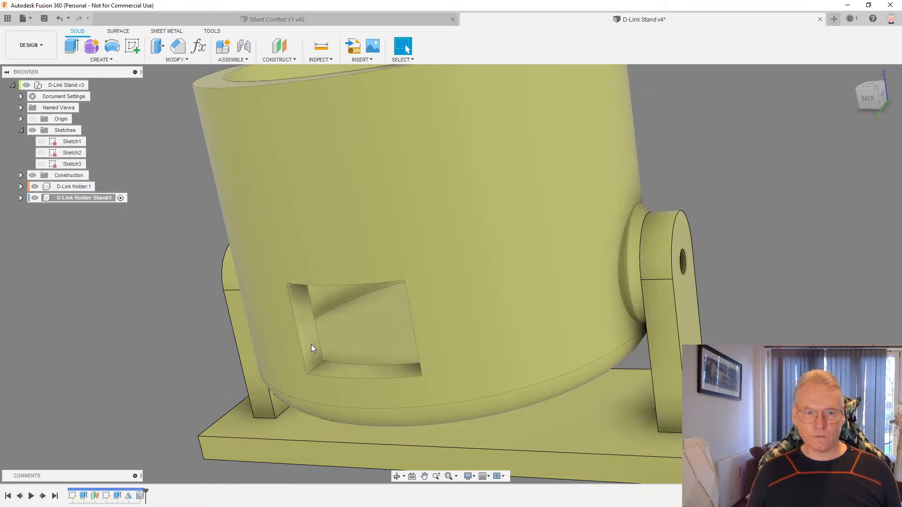
click(100, 187)
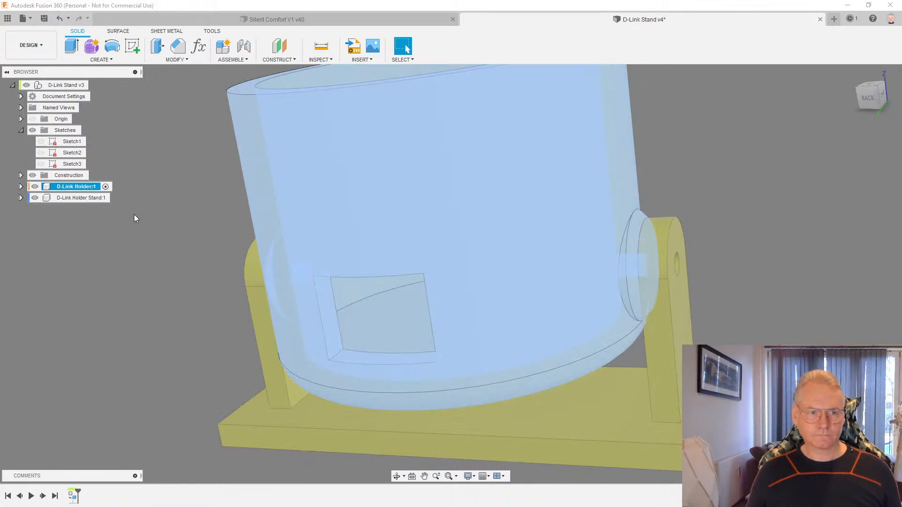
Widen the rectangular window in the holder's rear wall by offsetting its two side faces -8 mm
right_click(330, 342)
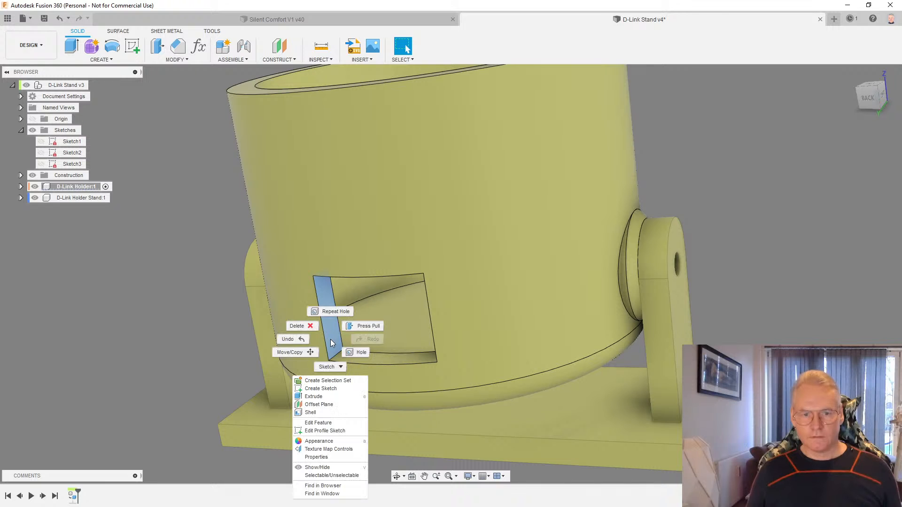
click(359, 331)
drag(342, 338, 309, 344)
shift+middle_drag(299, 340, 429, 363)
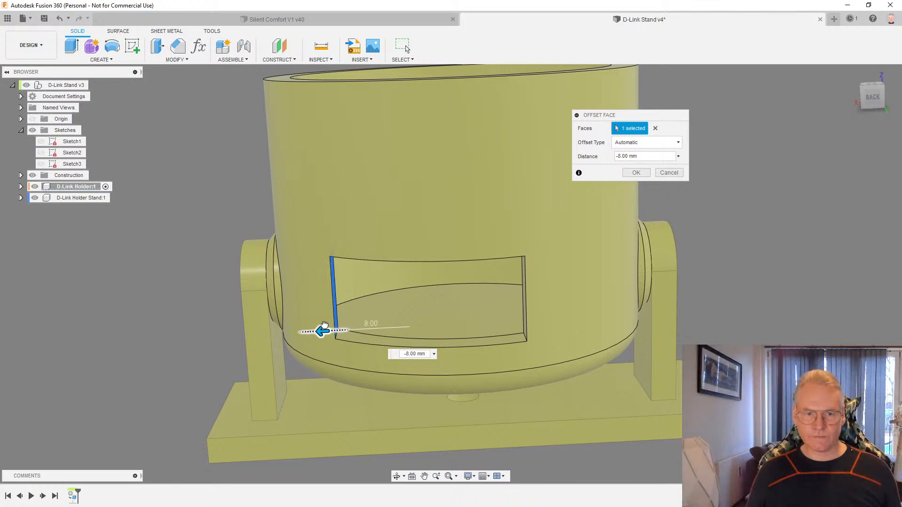
shift+middle_drag(458, 329, 562, 334)
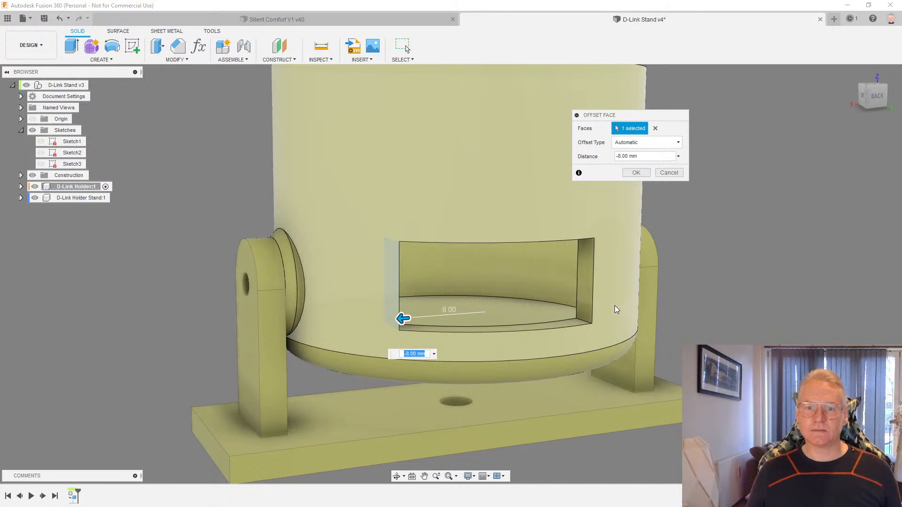
click(588, 292)
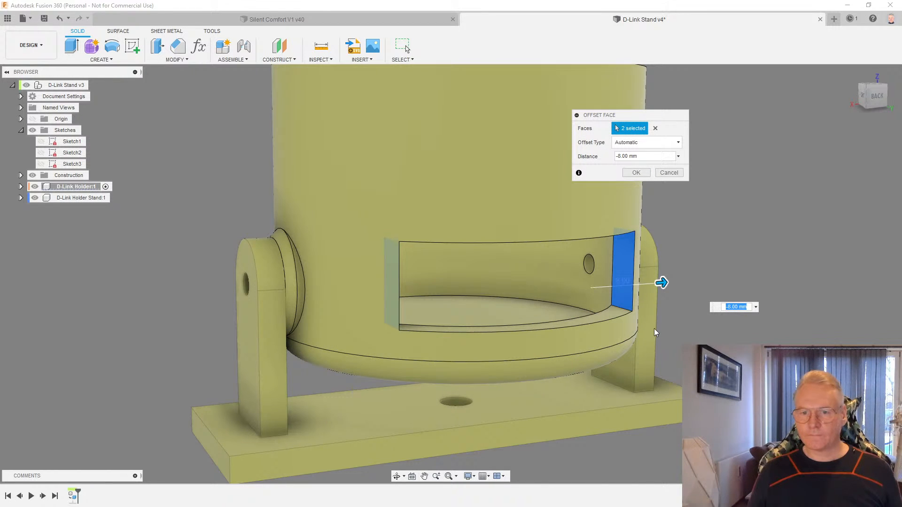
Offset the two side faces of the holder's rectangular opening by -10 mm
shift+middle_drag(865, 325, 804, 339)
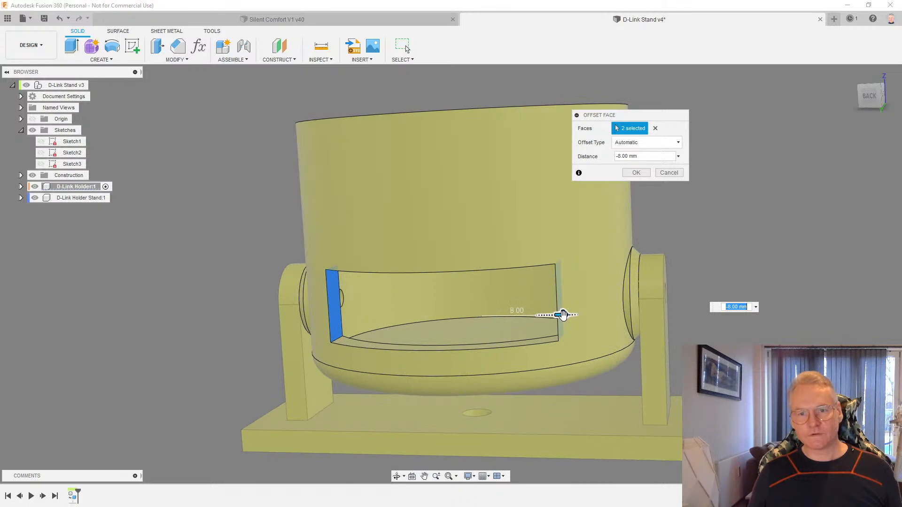
key(Return)
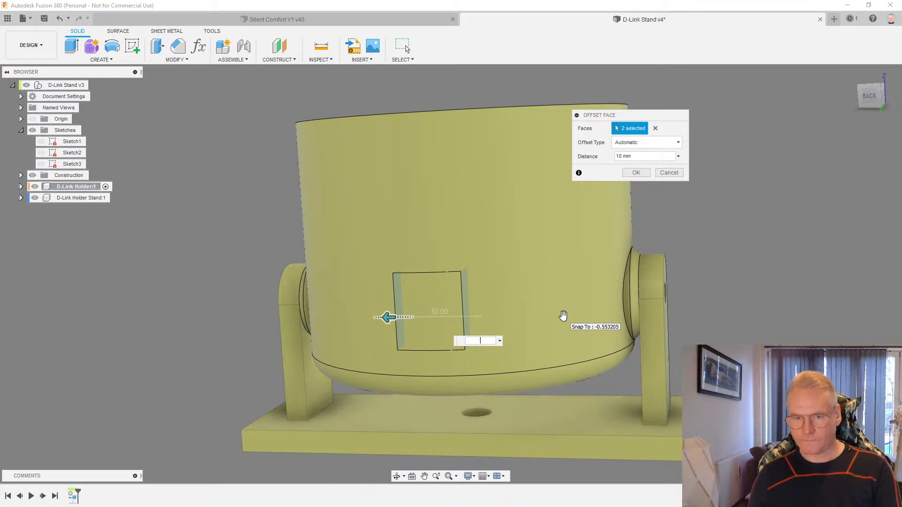
key(Return)
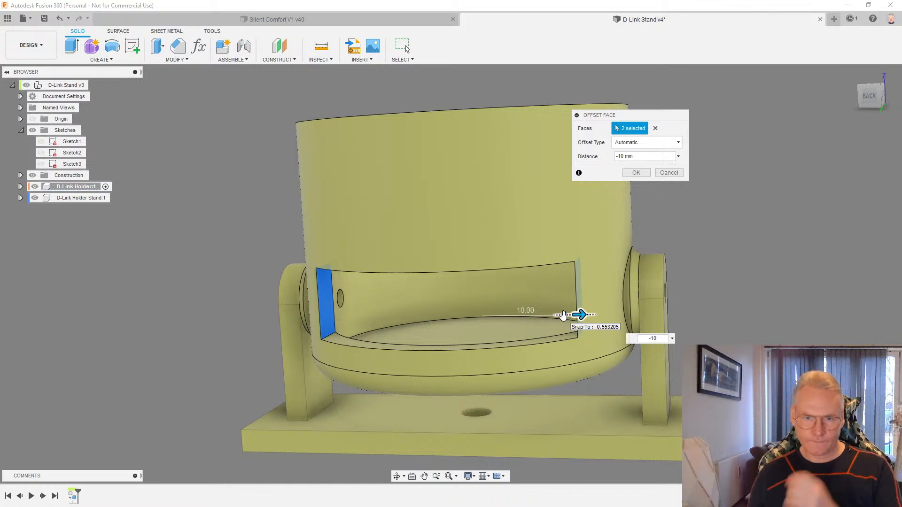
key(Return)
shift+middle_drag(585, 305, 465, 168)
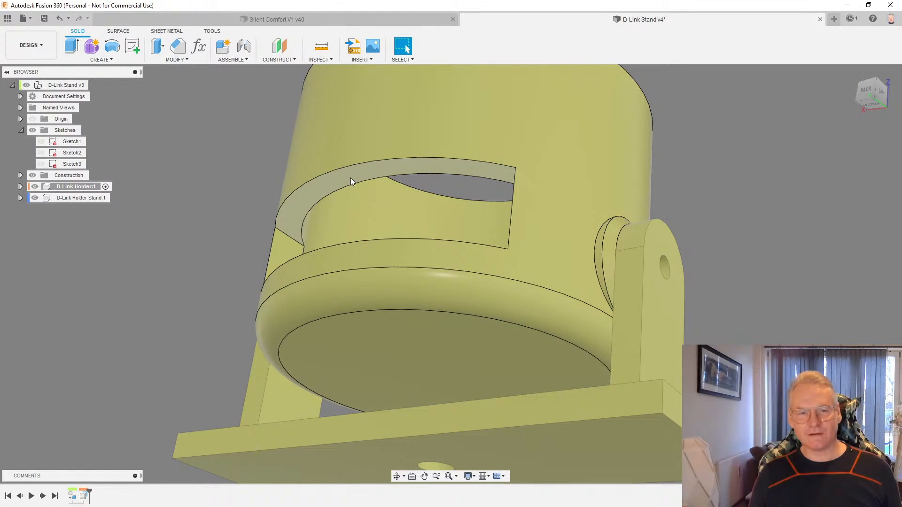
shift+middle_drag(309, 201, 566, 363)
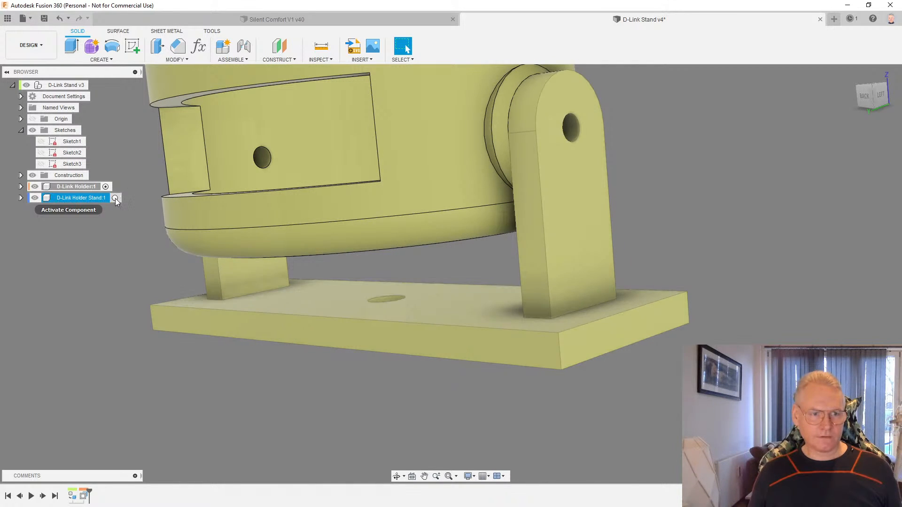
Activate the D-Link Holder Stand component and measure the distance between the base's end face and the upright's outer face
click(115, 198)
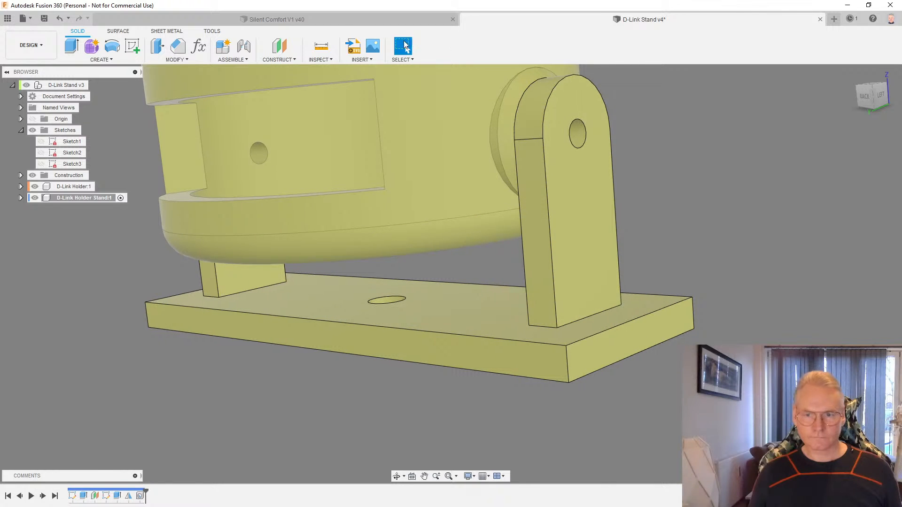
click(322, 47)
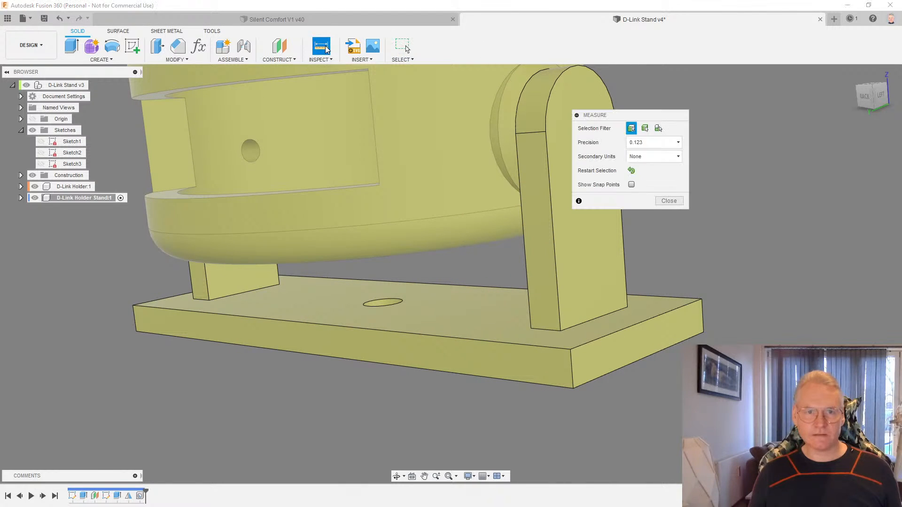
scroll(760, 325, up, 3)
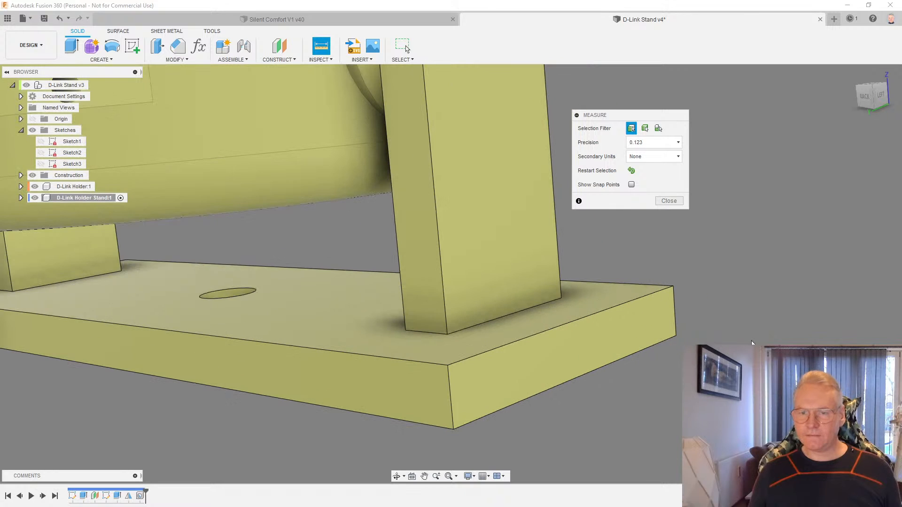
click(641, 339)
click(532, 288)
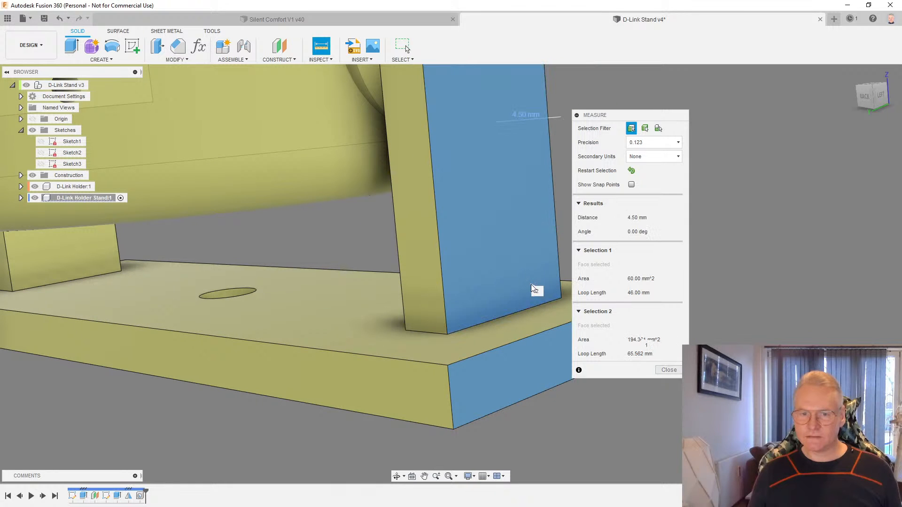
scroll(689, 309, down, 5)
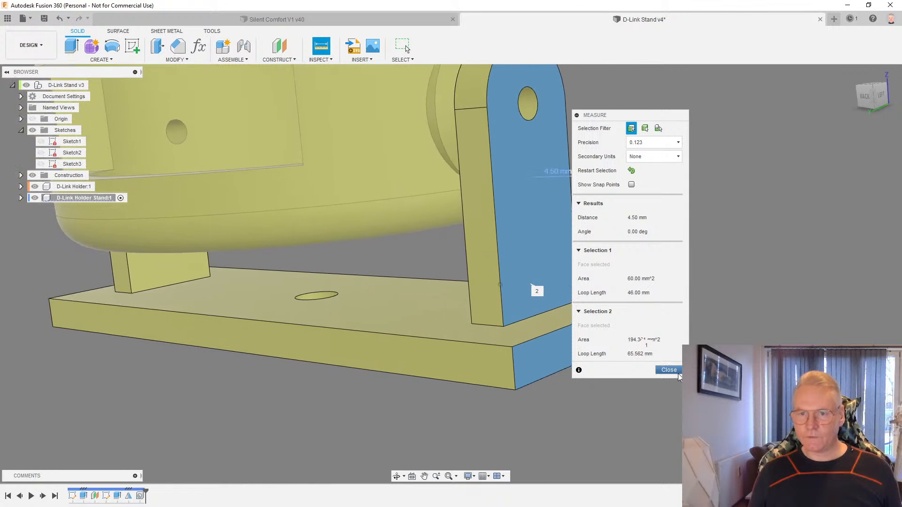
click(669, 370)
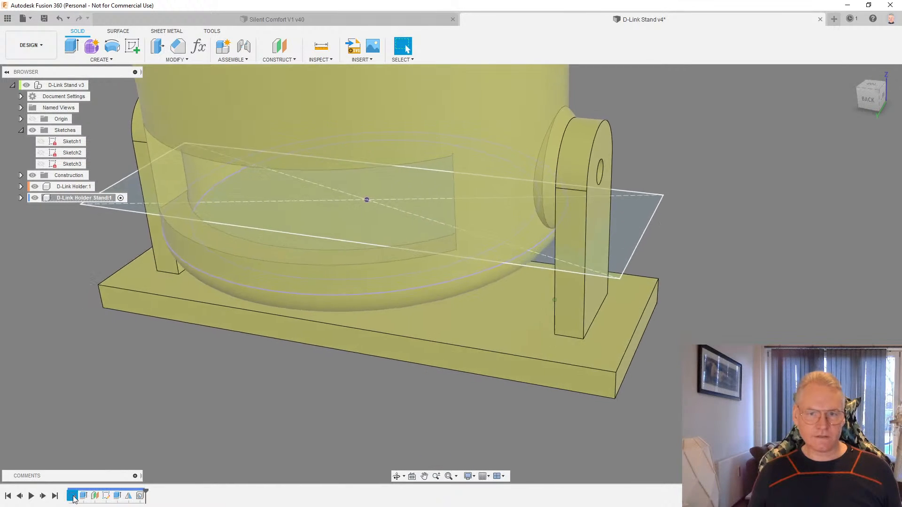
Edit the stand's base sketch, set the rectangle's length to 60-9 mm, and finish the sketch
double_click(73, 496)
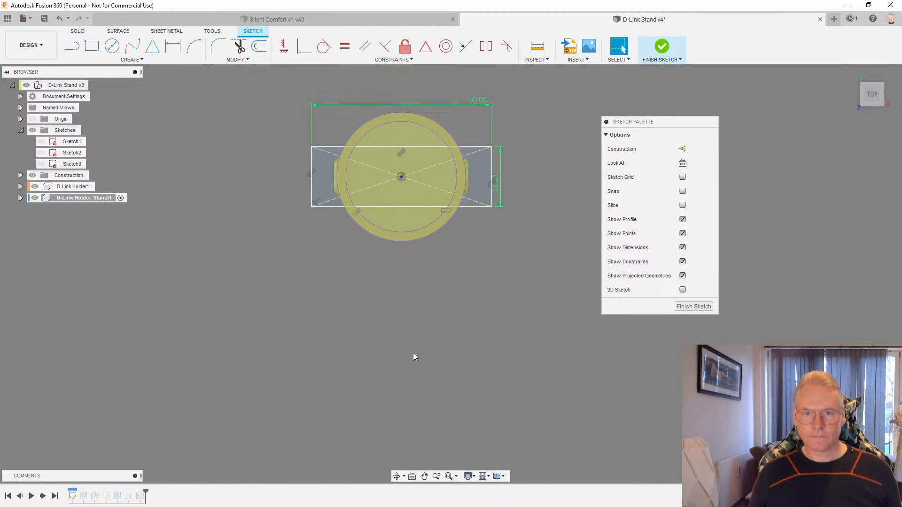
scroll(431, 97, up, 2)
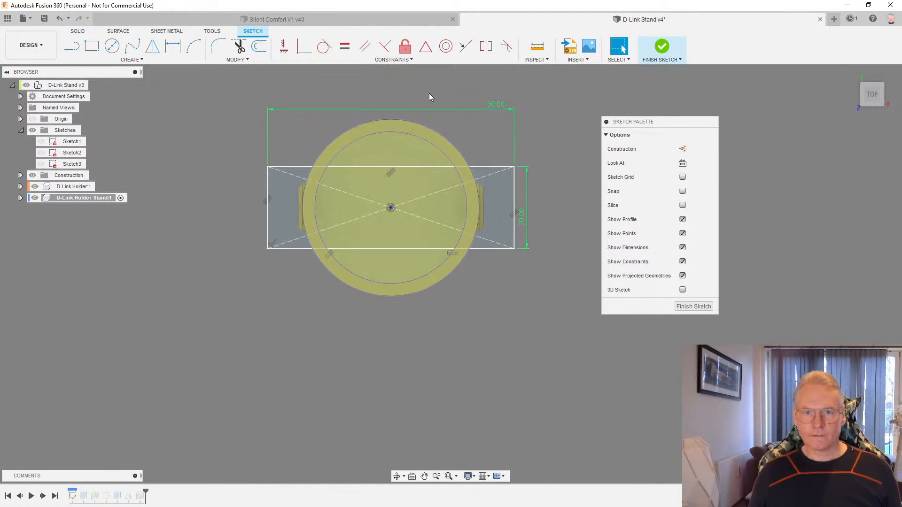
double_click(501, 105)
text(60)
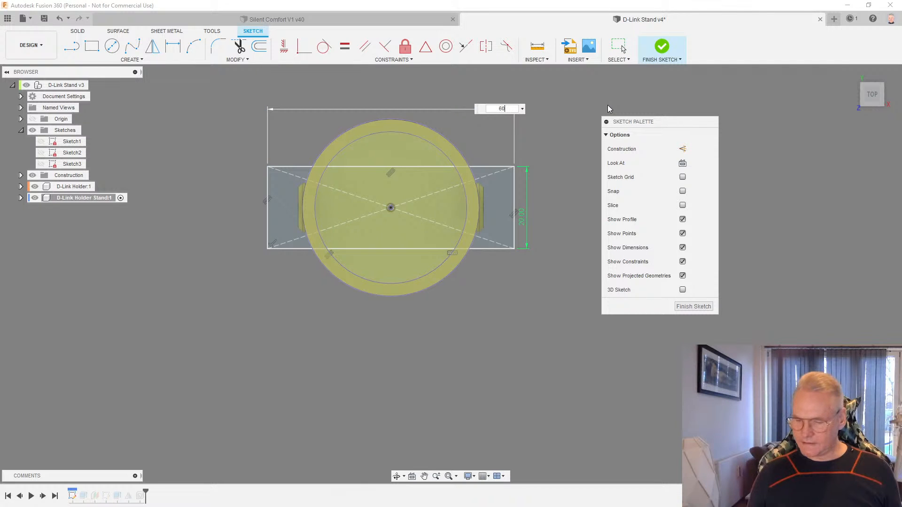
text(-)
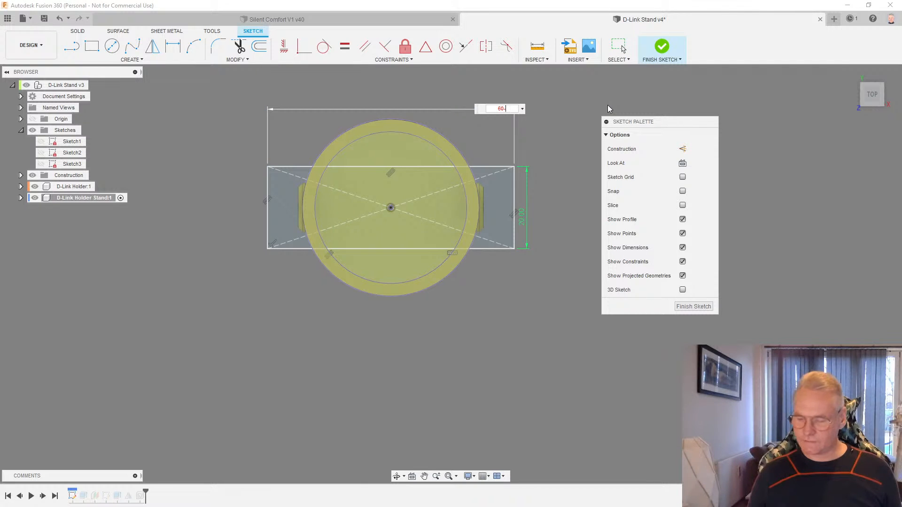
text(9)
key(Return)
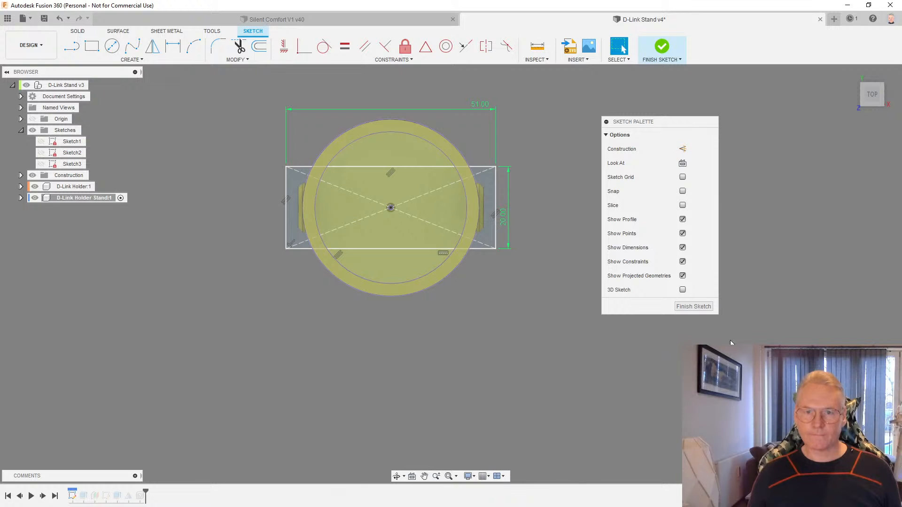
click(694, 306)
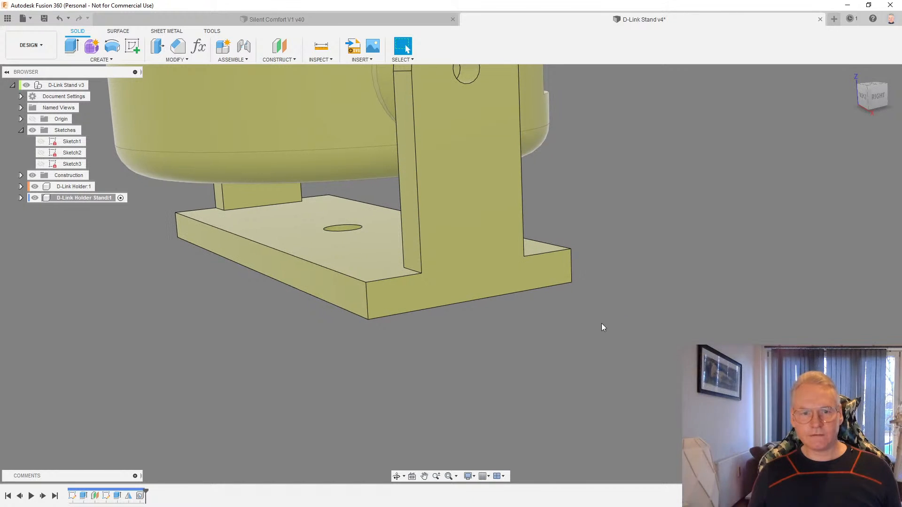
click(178, 45)
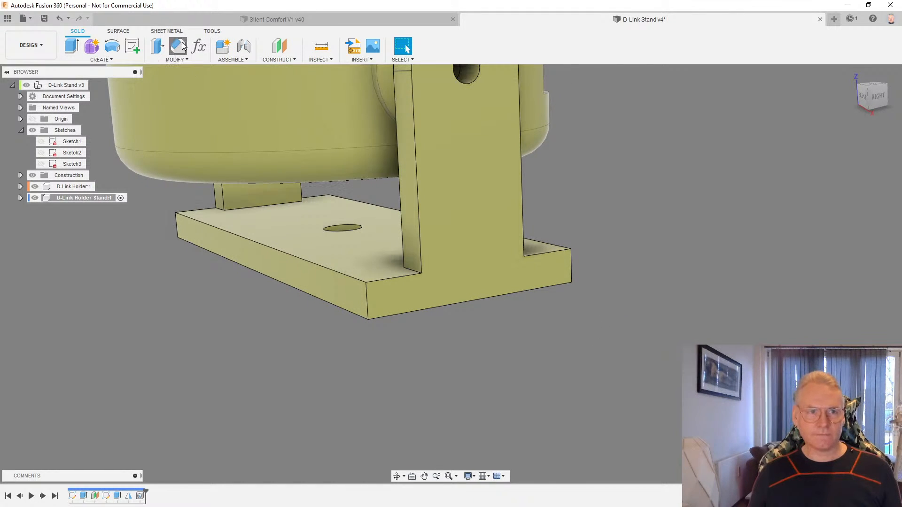
click(366, 309)
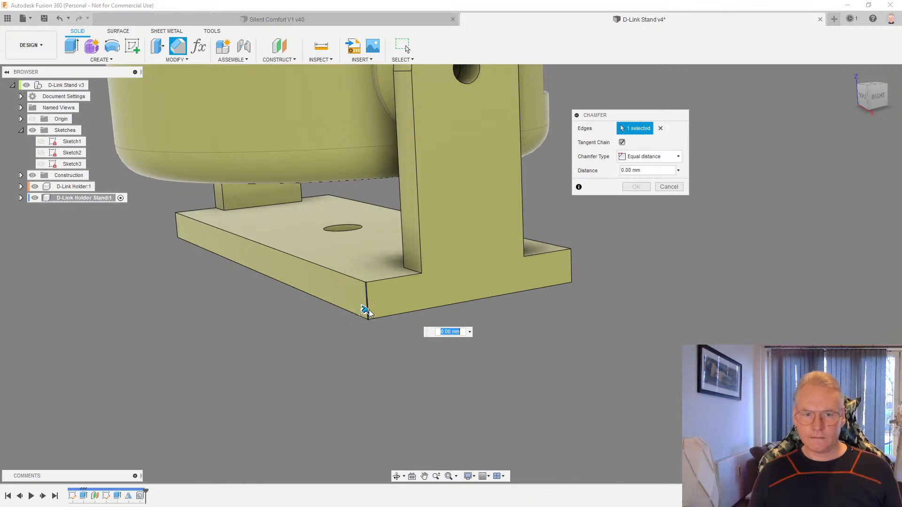
key(Escape)
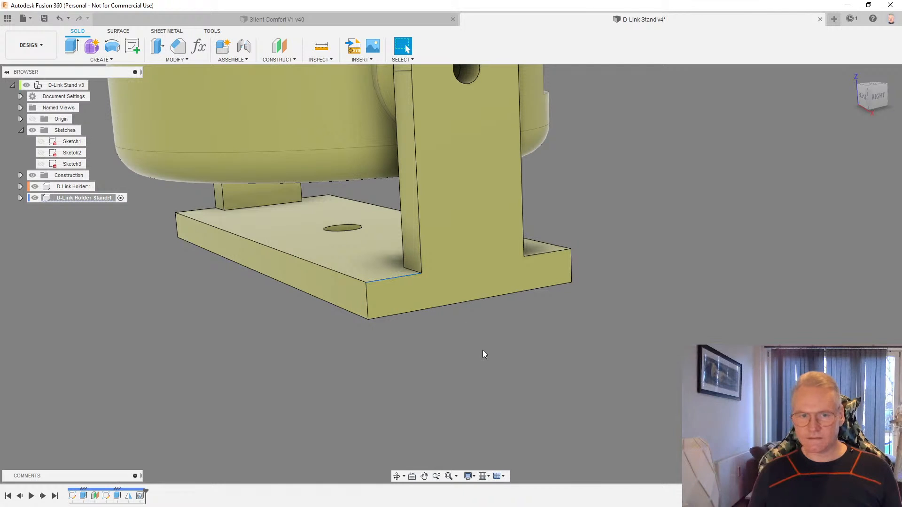
Try a 5 mm equal-distance chamfer on the base's vertical corner edge, and clear the edge selection
click(185, 50)
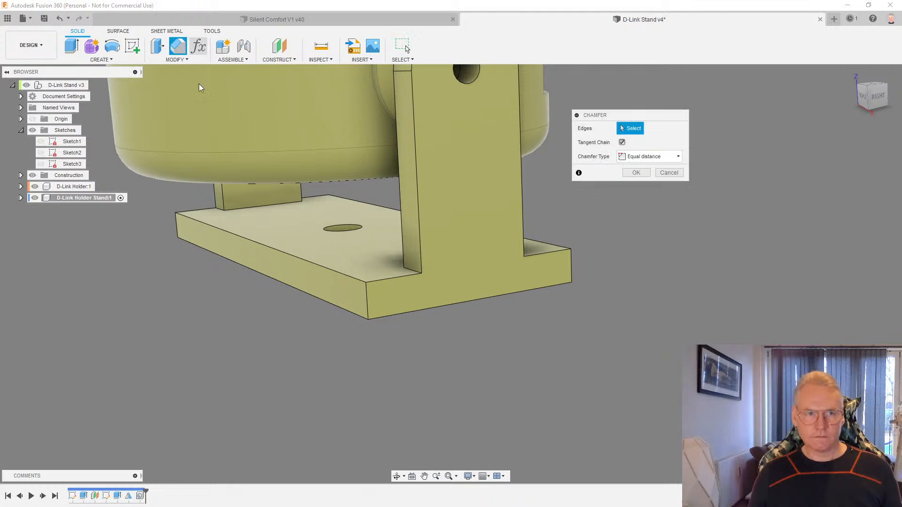
click(368, 304)
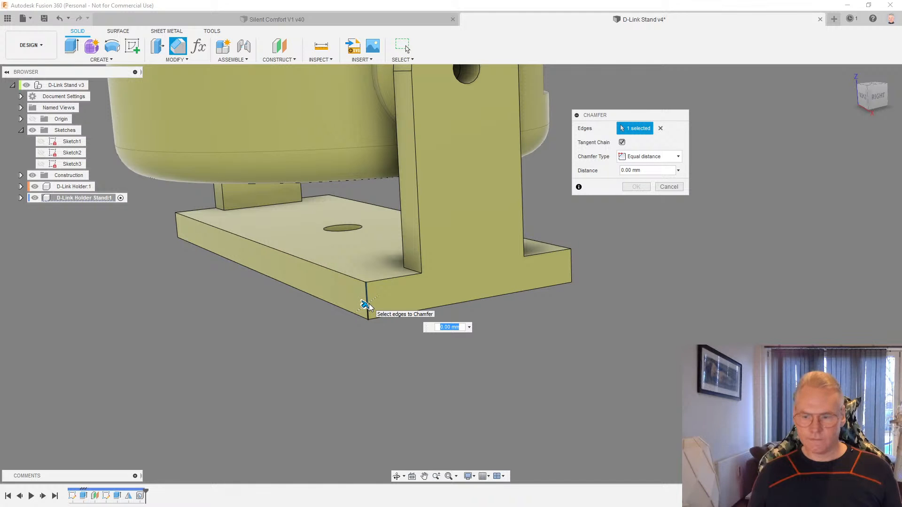
text(5)
shift+middle_drag(378, 294, 384, 330)
shift+middle_drag(625, 369, 523, 395)
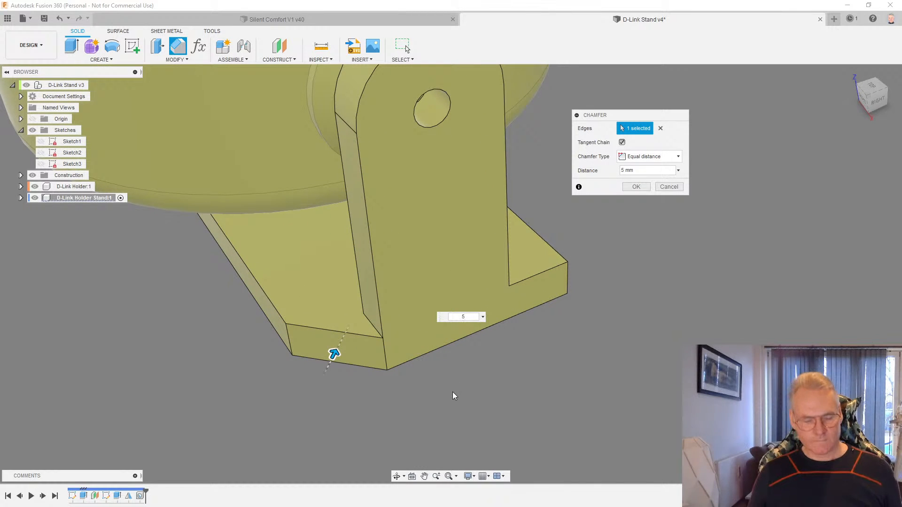
click(375, 327)
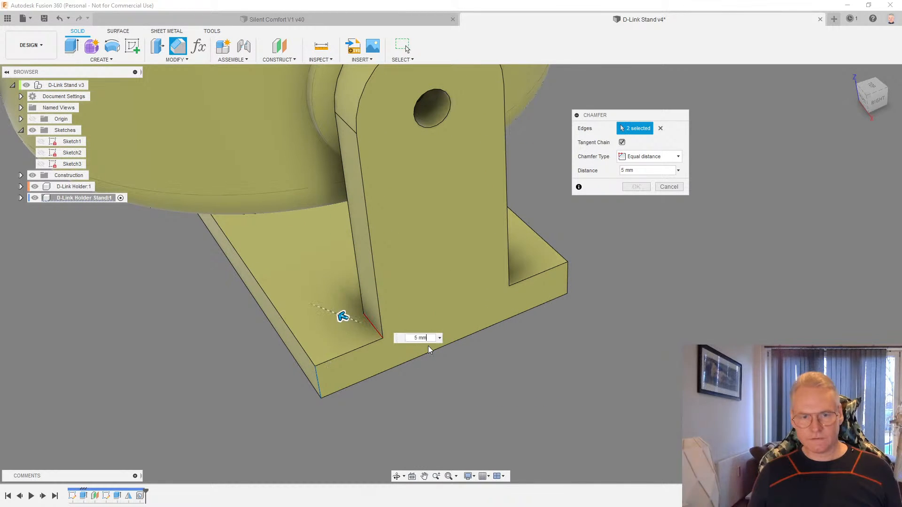
click(372, 329)
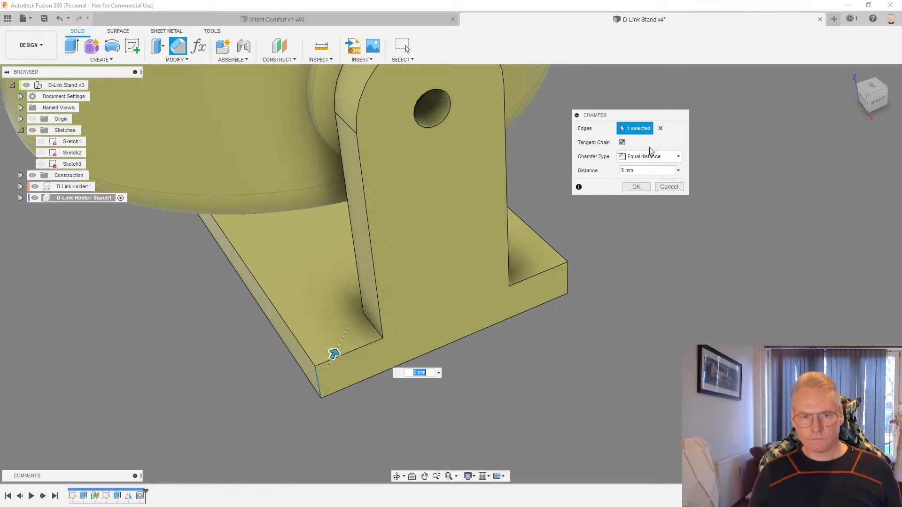
click(661, 129)
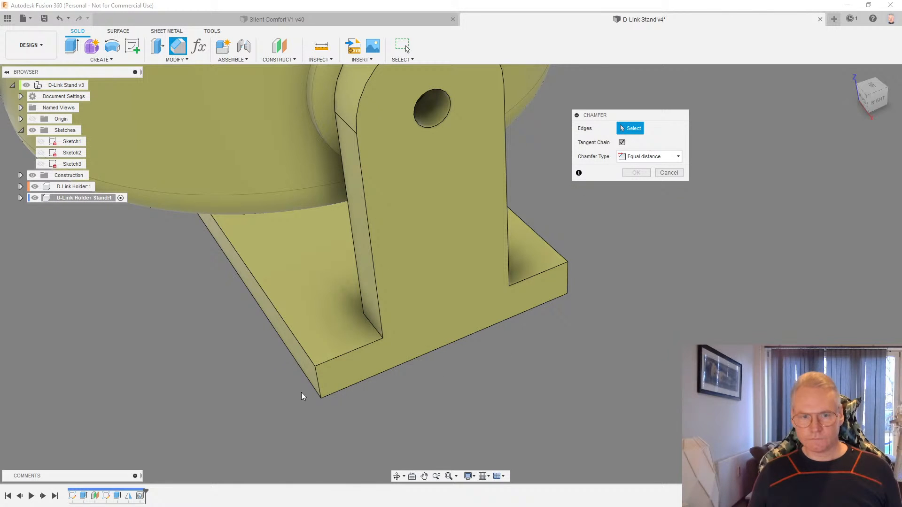
Chamfer the inside edges on both sides of the upright where it meets the base by 5 mm
click(374, 333)
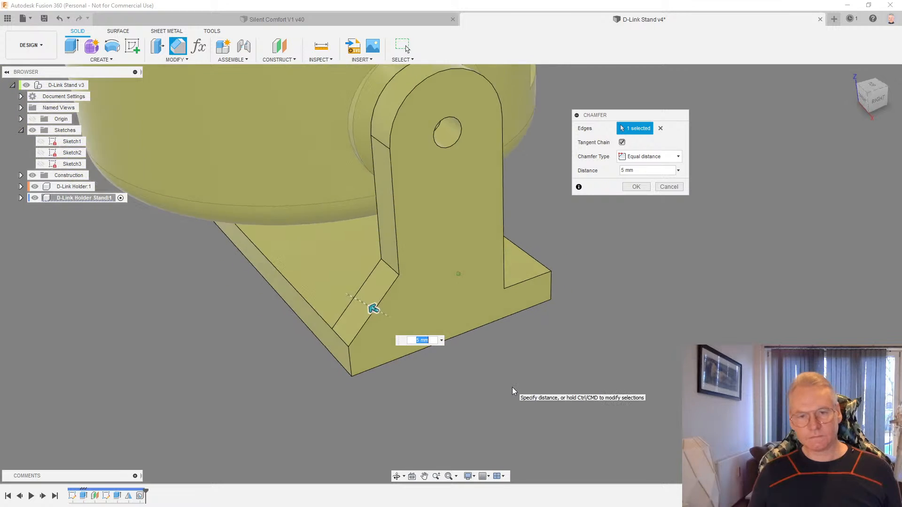
shift+middle_drag(534, 393, 544, 331)
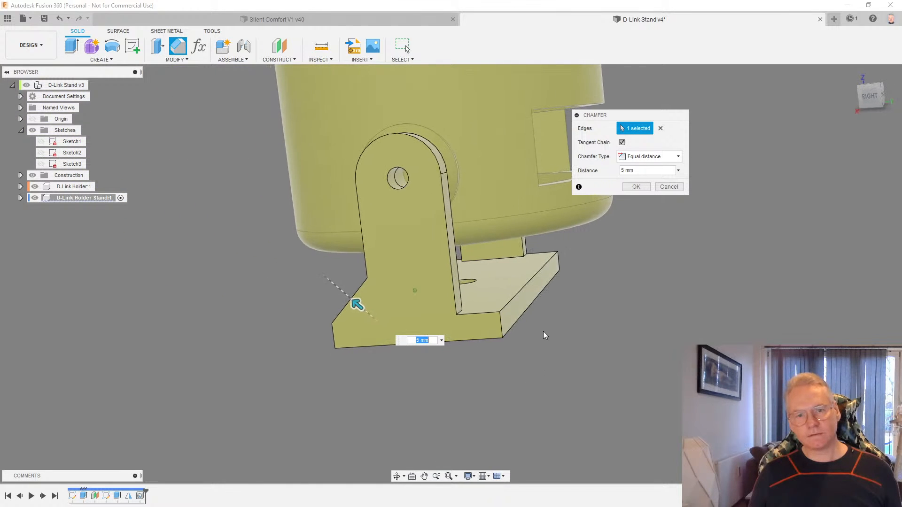
scroll(538, 327, up, 3)
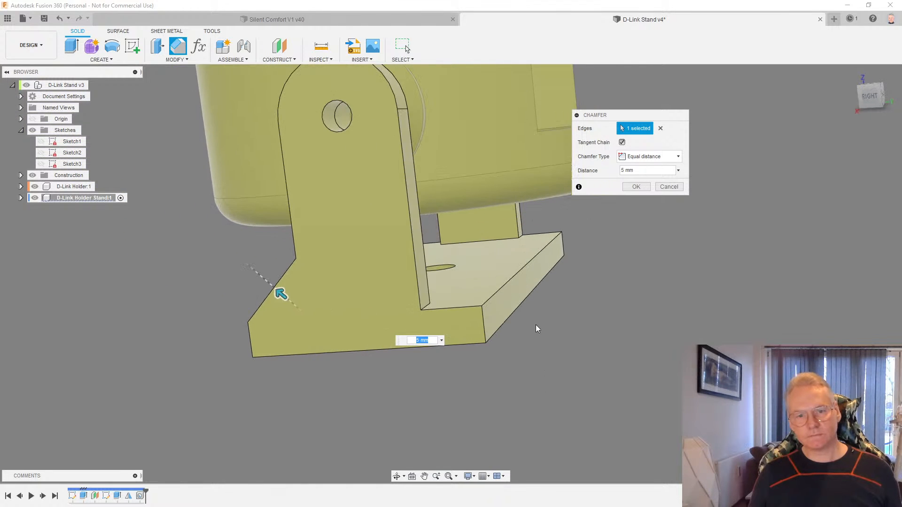
click(425, 307)
click(635, 185)
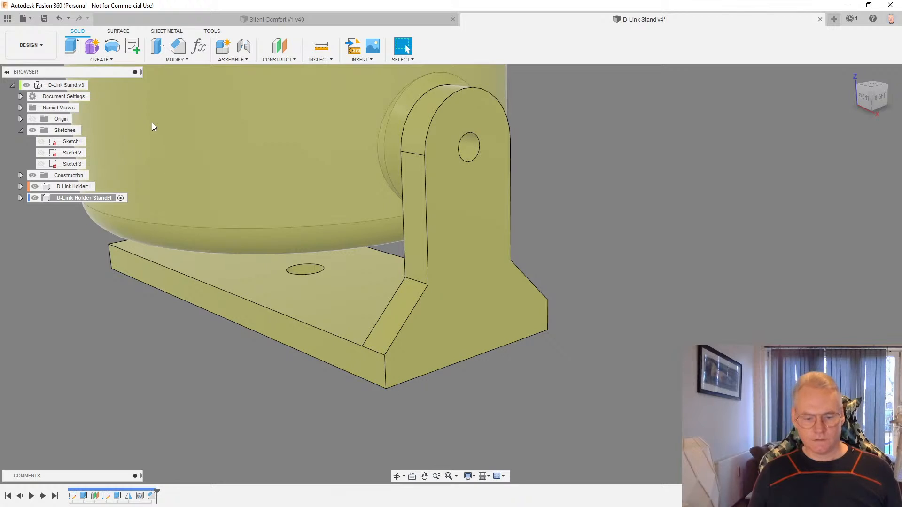
Try to chamfer the base's vertical corner edge beside the upright at 4 mm and 5 mm, and cancel the command
click(177, 46)
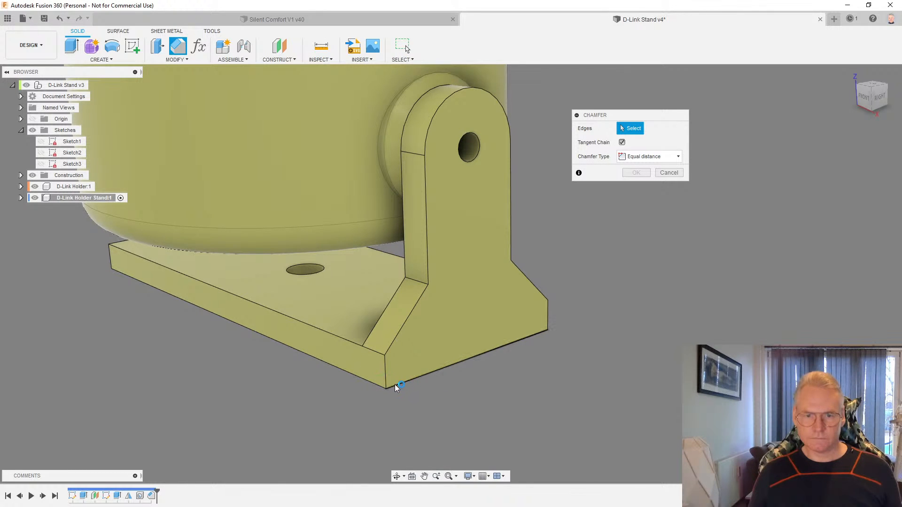
click(385, 375)
text(4)
key(Return)
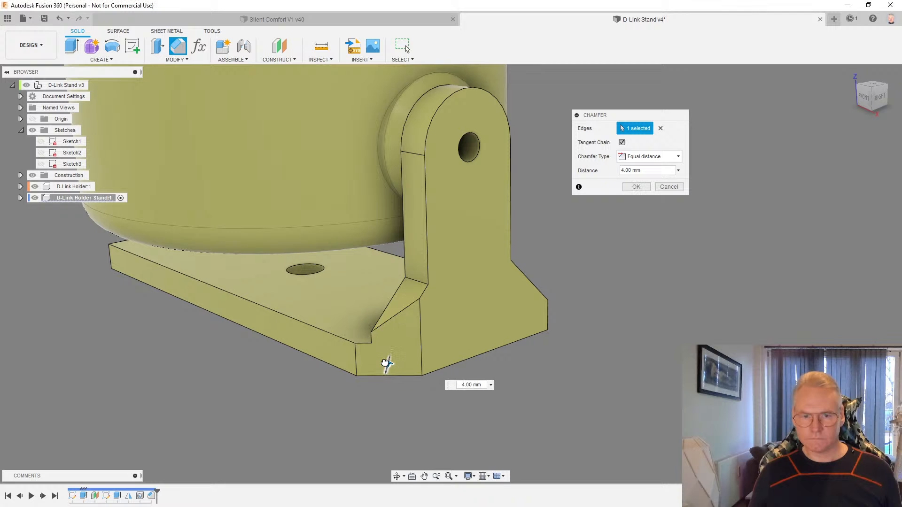
drag(386, 362, 387, 360)
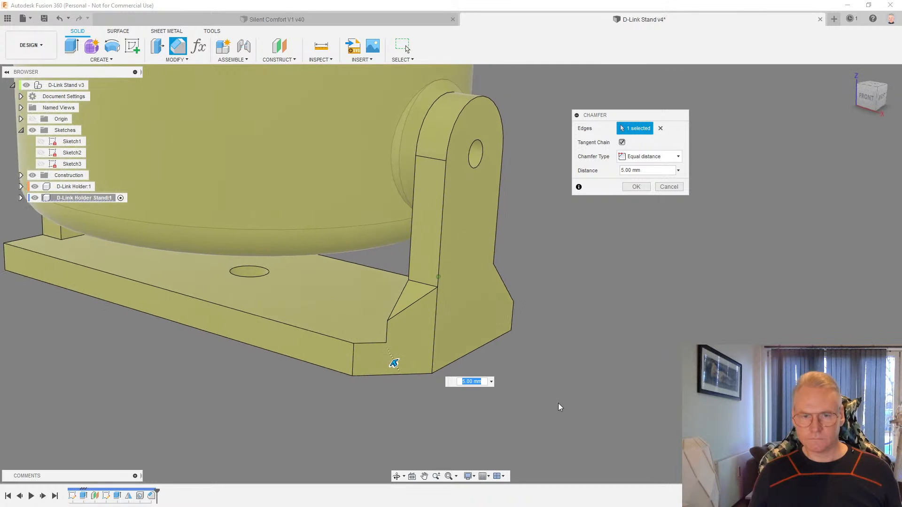
click(669, 187)
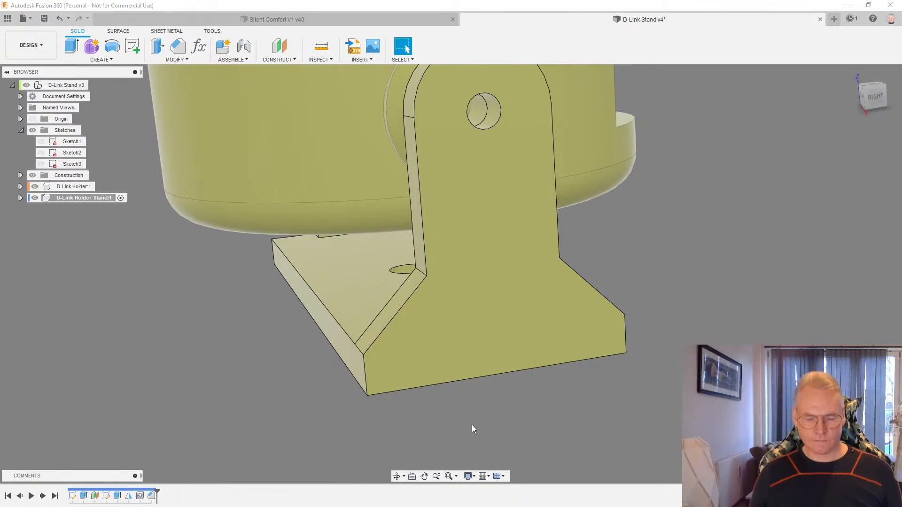
Try a 3 mm fillet on the base's vertical corner edge beside the chamfered upright, and cancel the command
key(f)
click(366, 375)
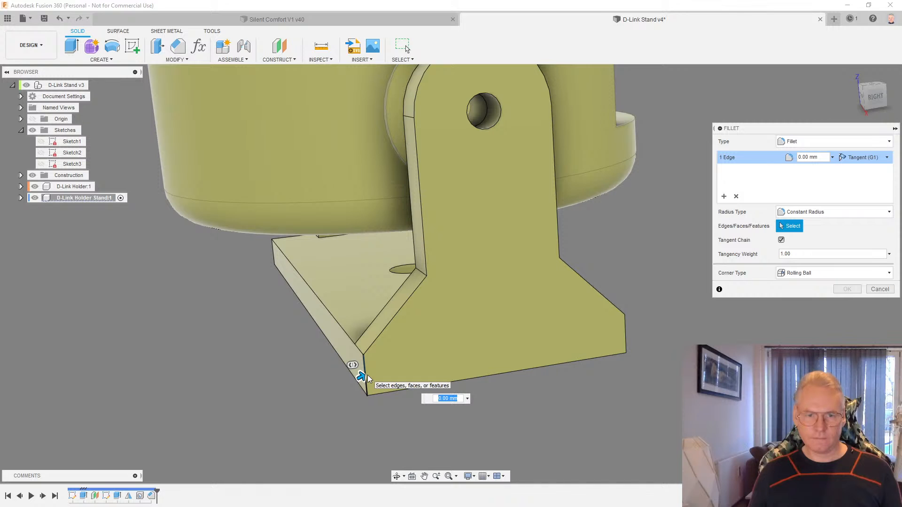
text(3)
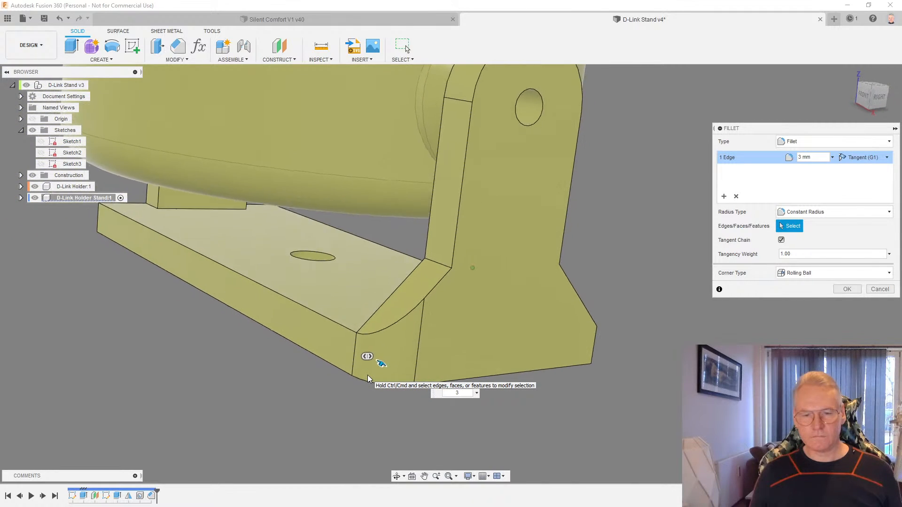
key(Escape)
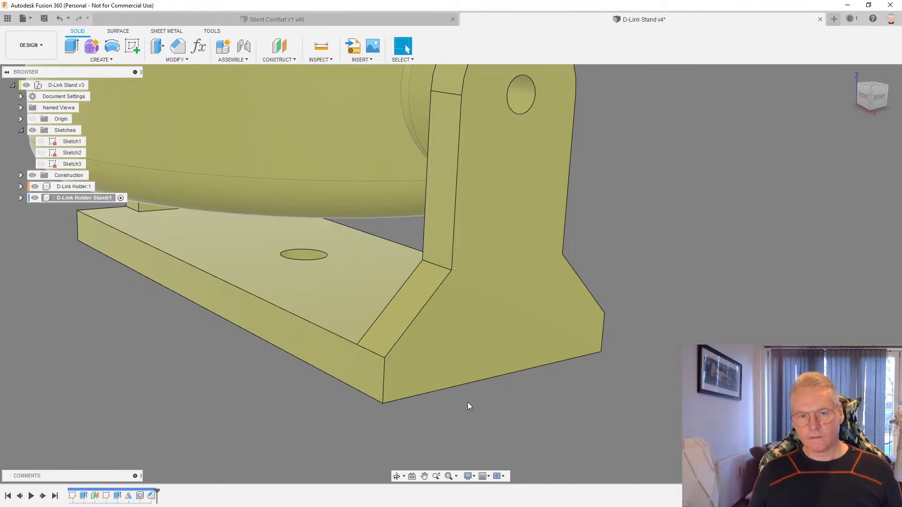
Roll the timeline back before the upright chamfer and fillet the base's vertical corner edge with a 5 mm radius
click(20, 496)
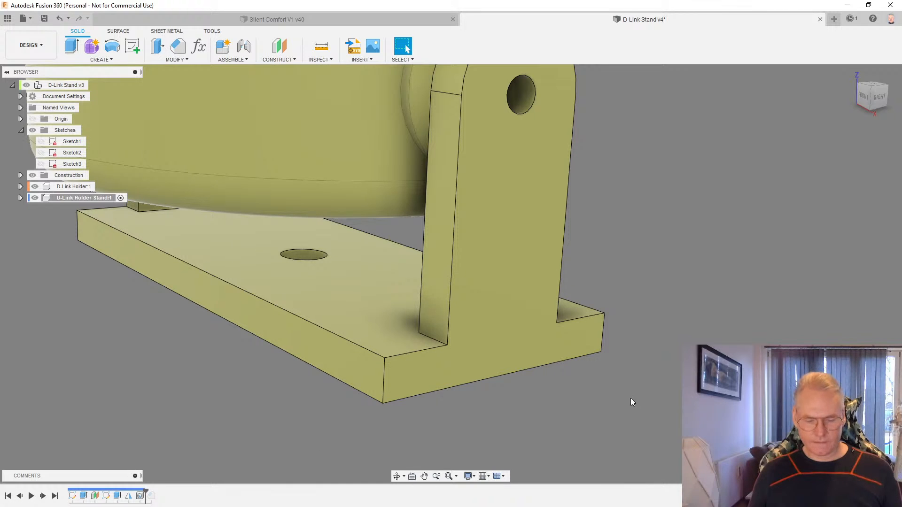
click(387, 380)
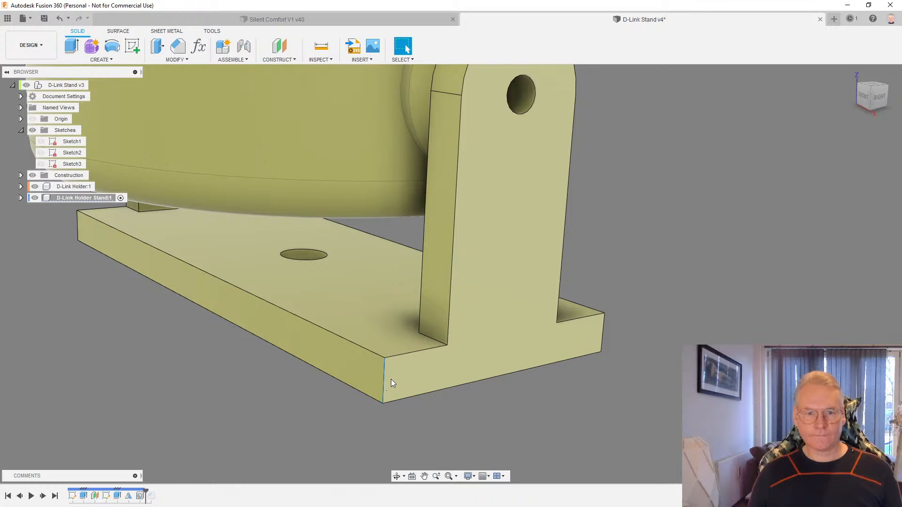
text(f)
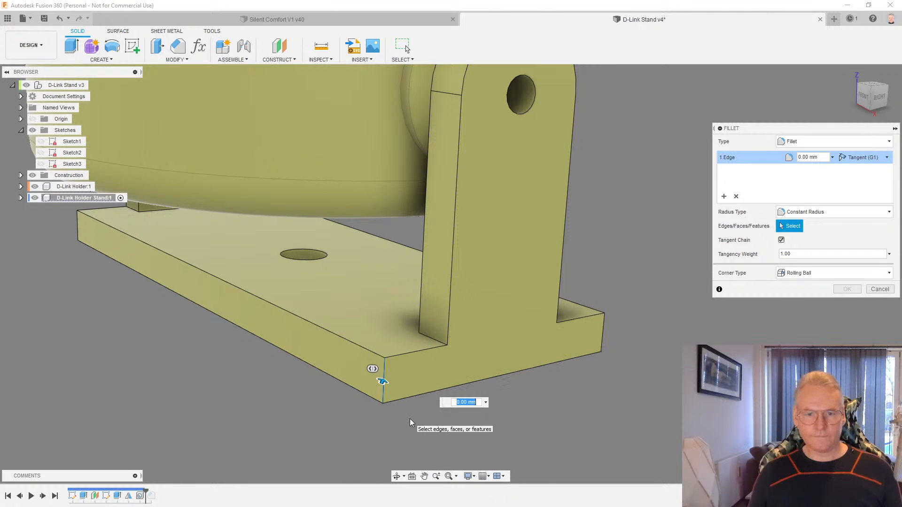
text(5)
shift+middle_drag(410, 419, 435, 418)
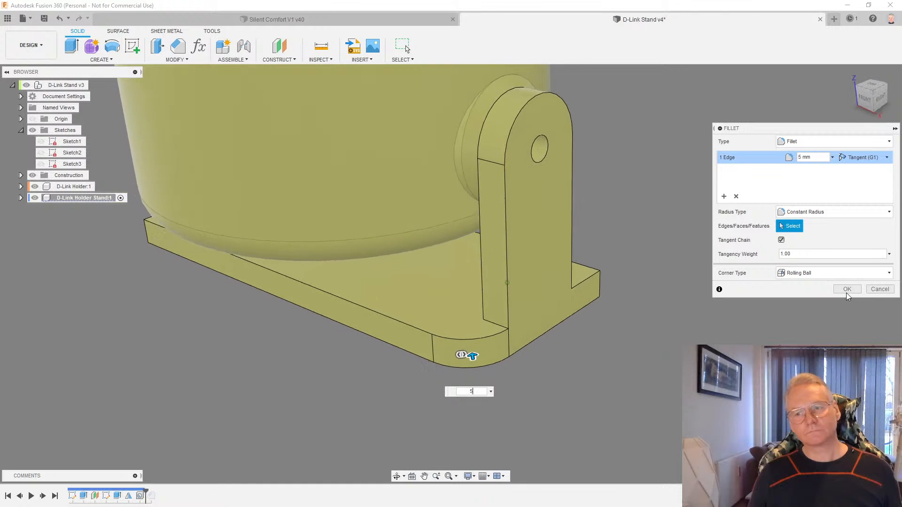
click(847, 290)
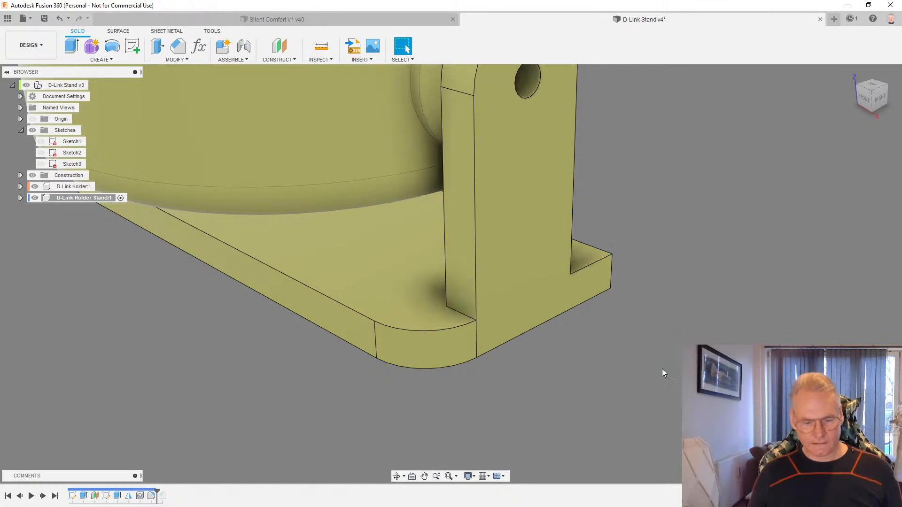
Try equal-distance chamfers of 4, 5 and 4.99 mm where the upright meets the base beside the rounded corner, and cancel
click(178, 46)
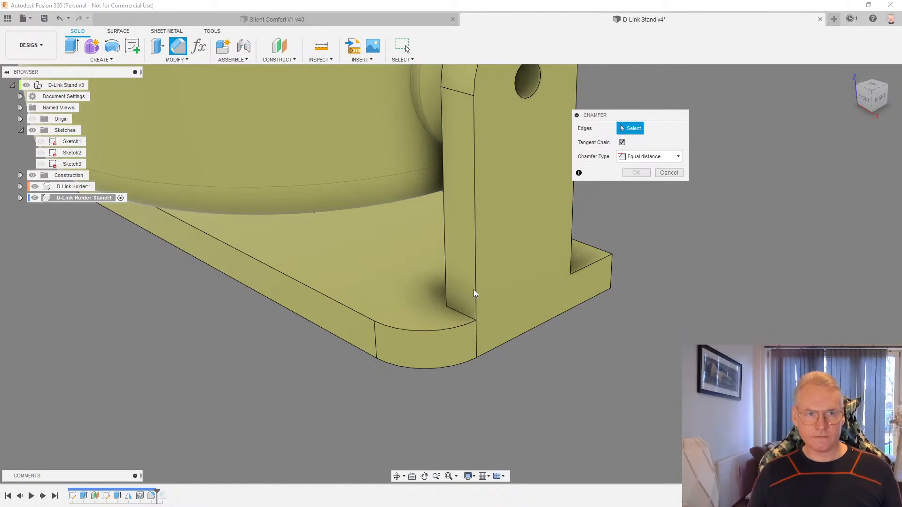
click(460, 313)
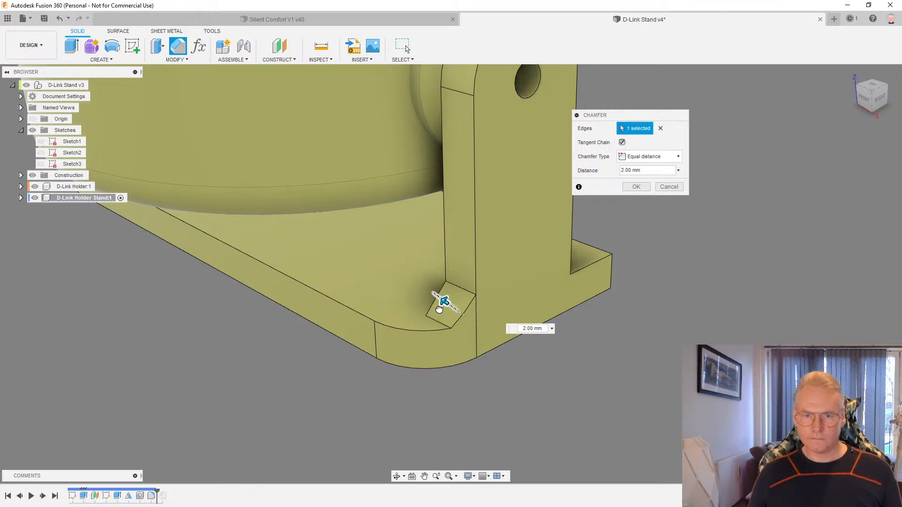
drag(430, 307, 427, 305)
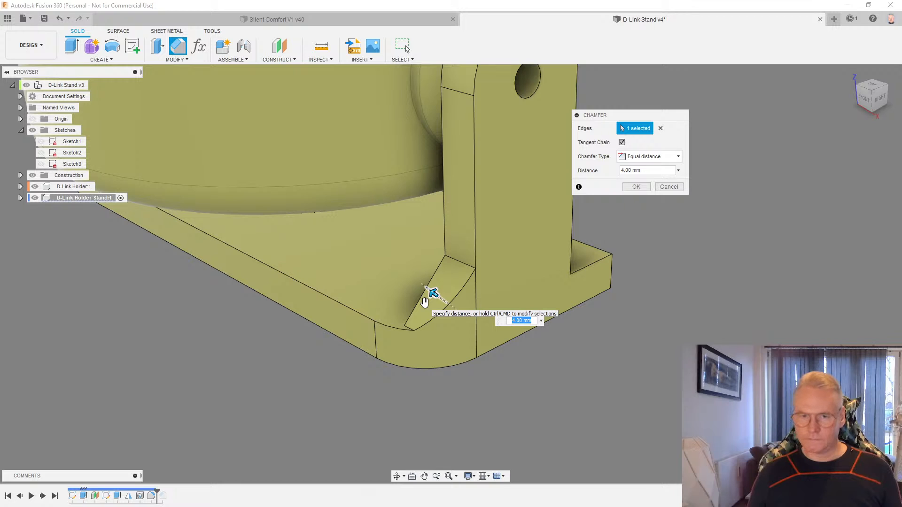
text(5)
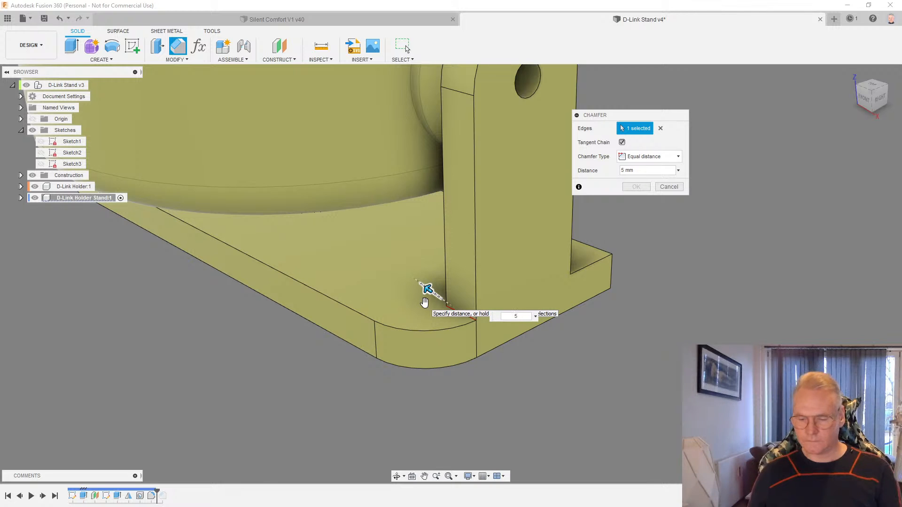
key(BackSpace)
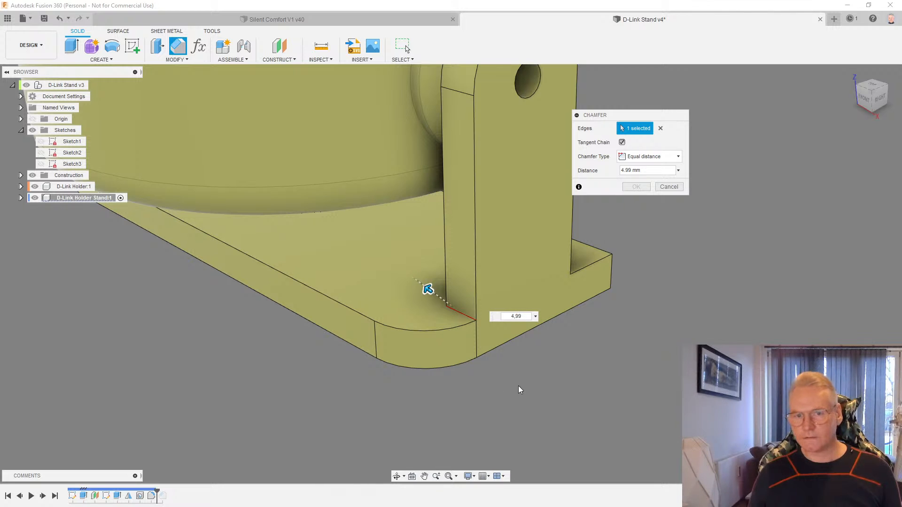
scroll(459, 287, down, 1)
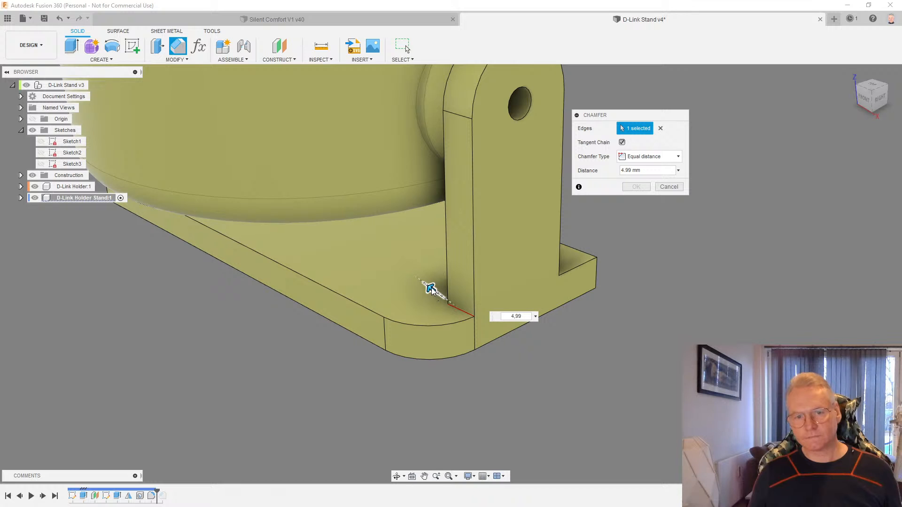
scroll(546, 423, down, 1)
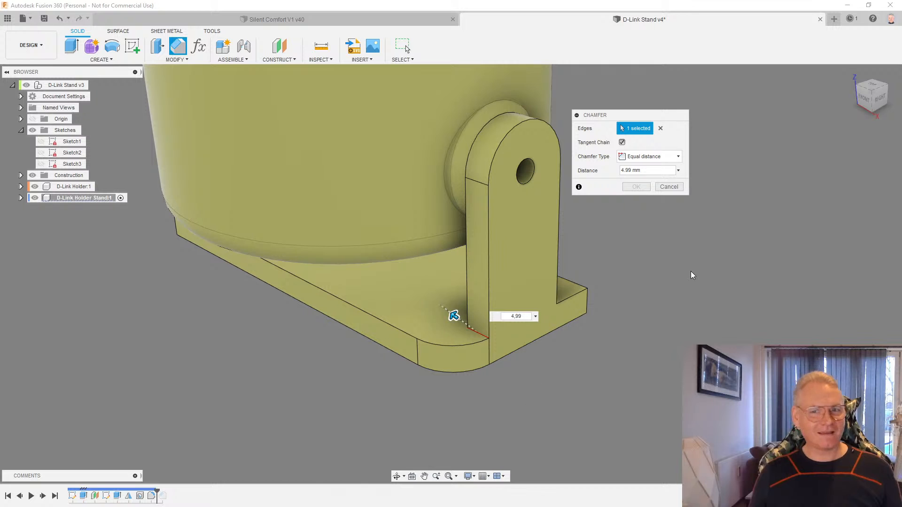
scroll(614, 310, up, 1)
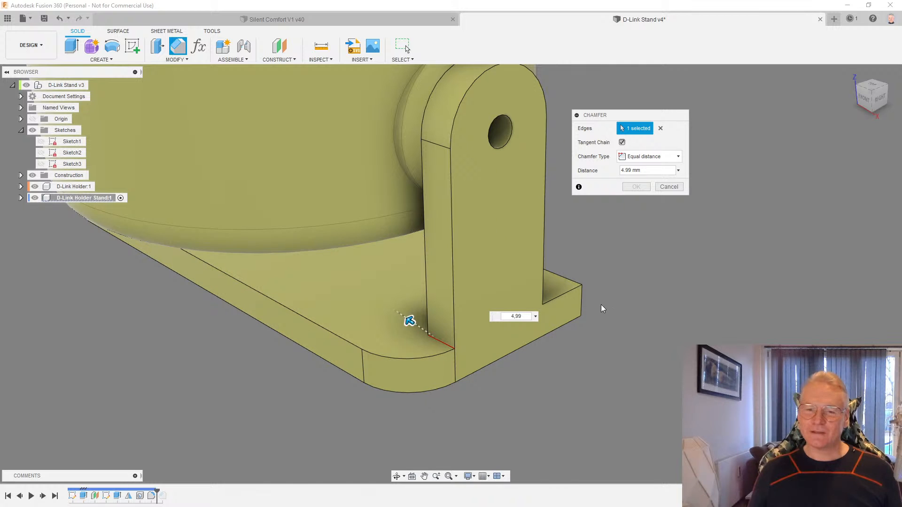
click(582, 299)
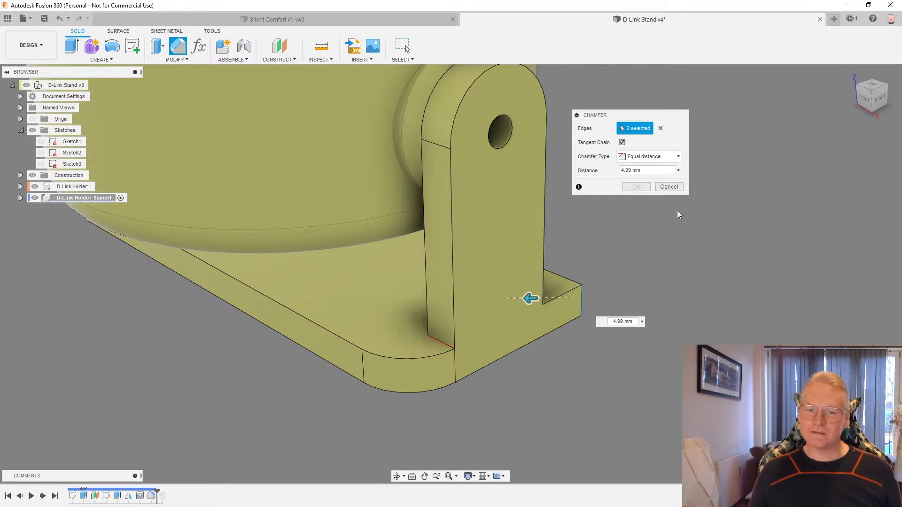
click(681, 187)
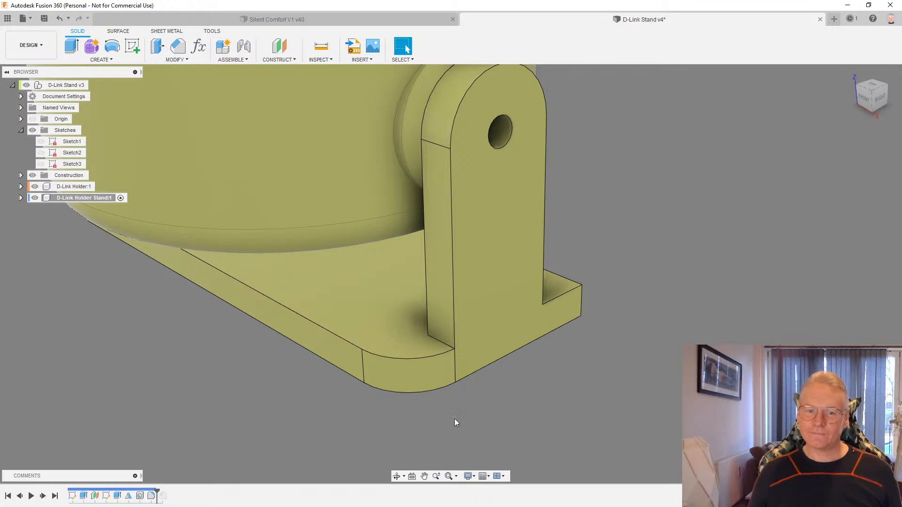
Try a 5 mm chamfer on the unrounded base corner, then on the adjacent edge between upright and base, and cancel
click(179, 46)
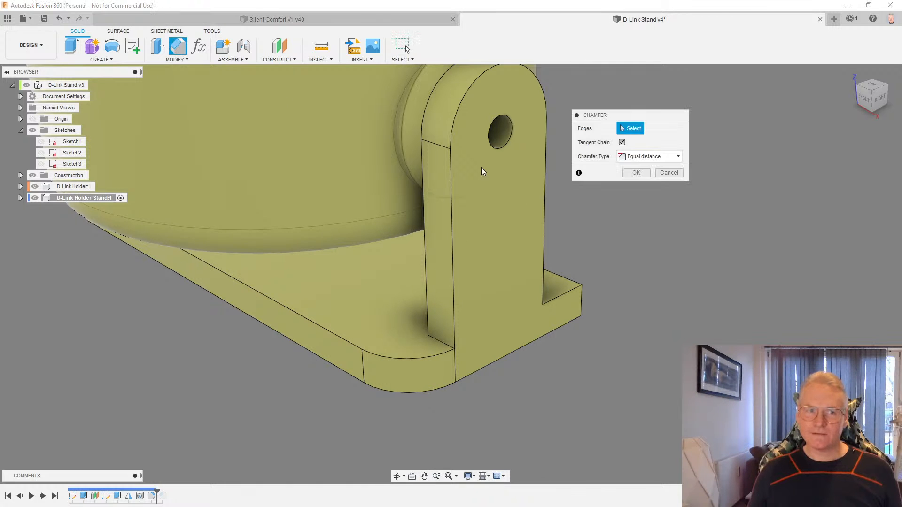
click(583, 294)
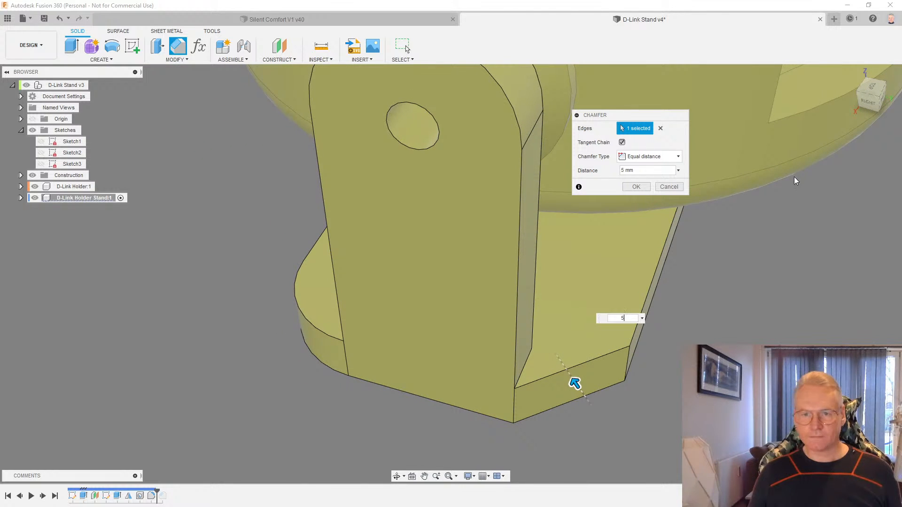
click(661, 129)
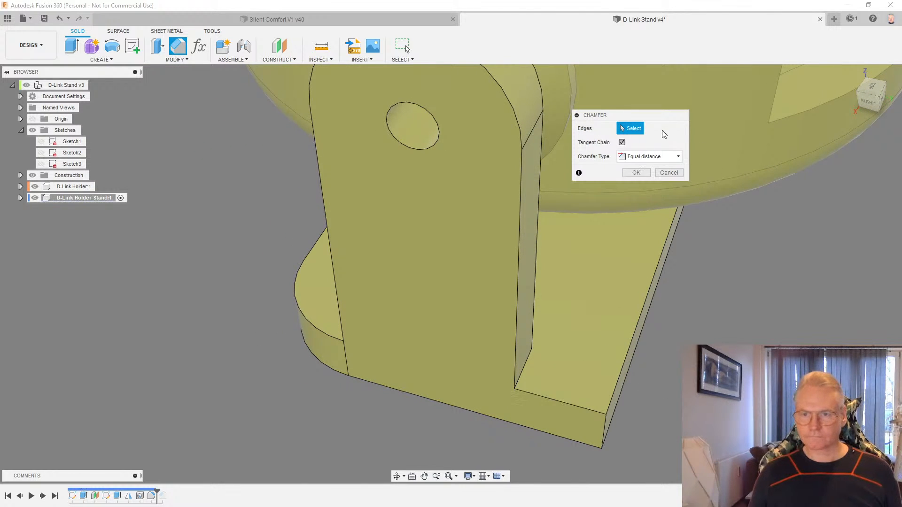
click(522, 373)
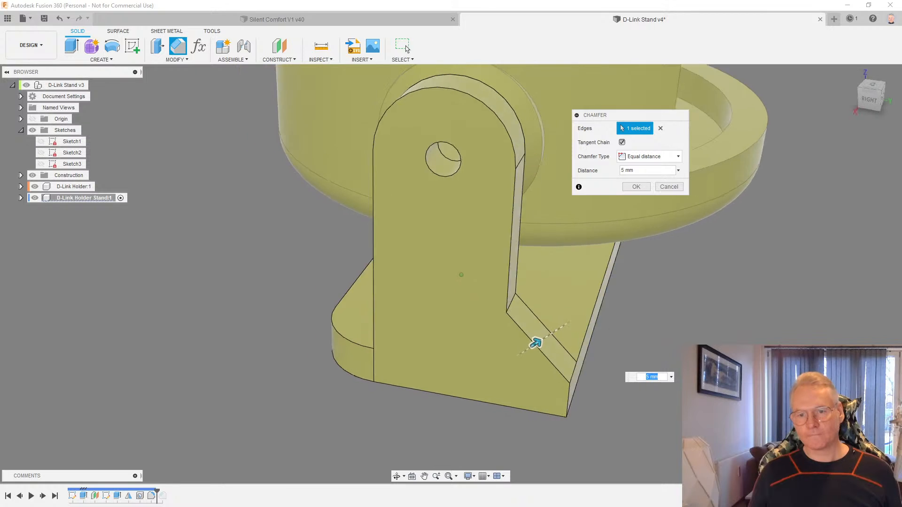
click(668, 186)
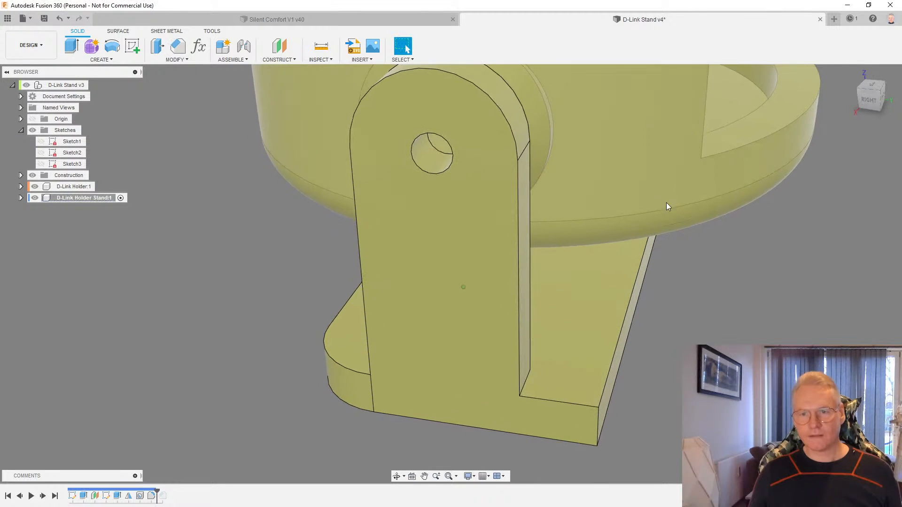
Edit the 5 mm corner fillet to include the base's three remaining vertical corner edges
double_click(151, 496)
click(579, 397)
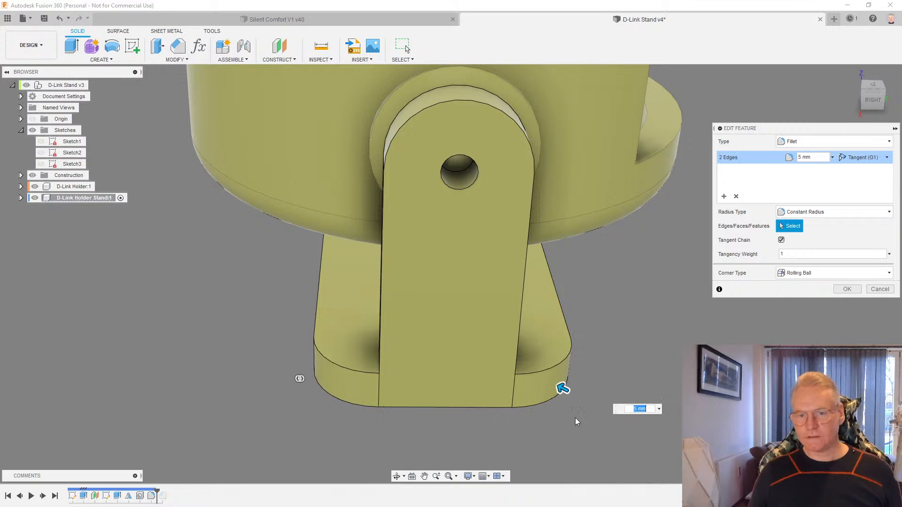
shift+middle_drag(576, 425, 178, 408)
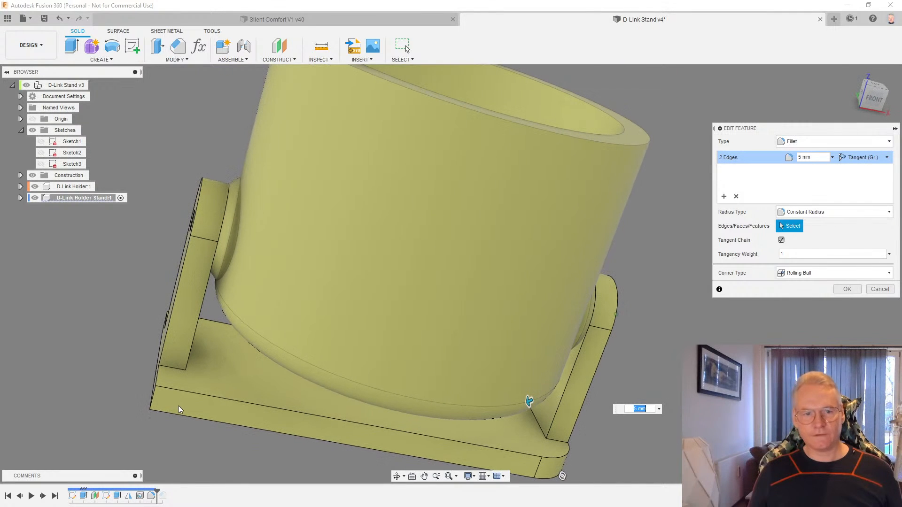
click(154, 397)
scroll(185, 406, down, 3)
shift+middle_drag(297, 371, 371, 429)
scroll(366, 427, up, 4)
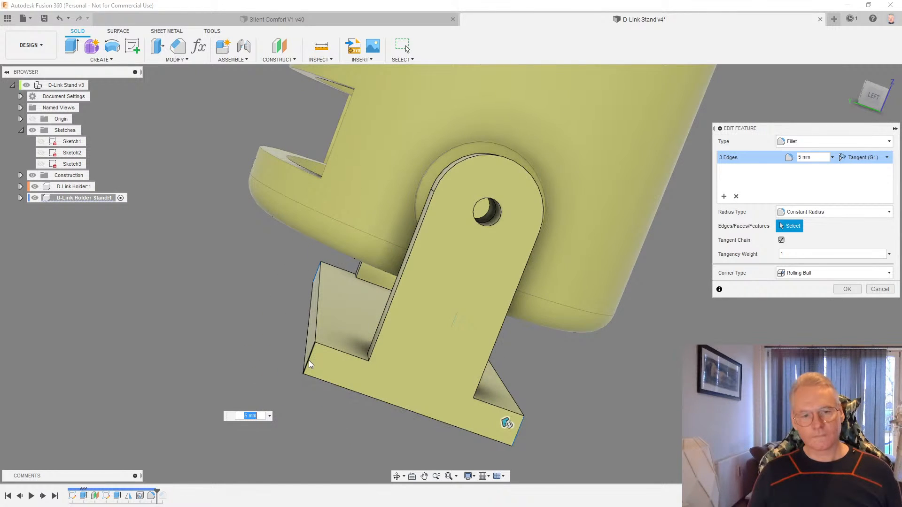
click(309, 360)
click(846, 289)
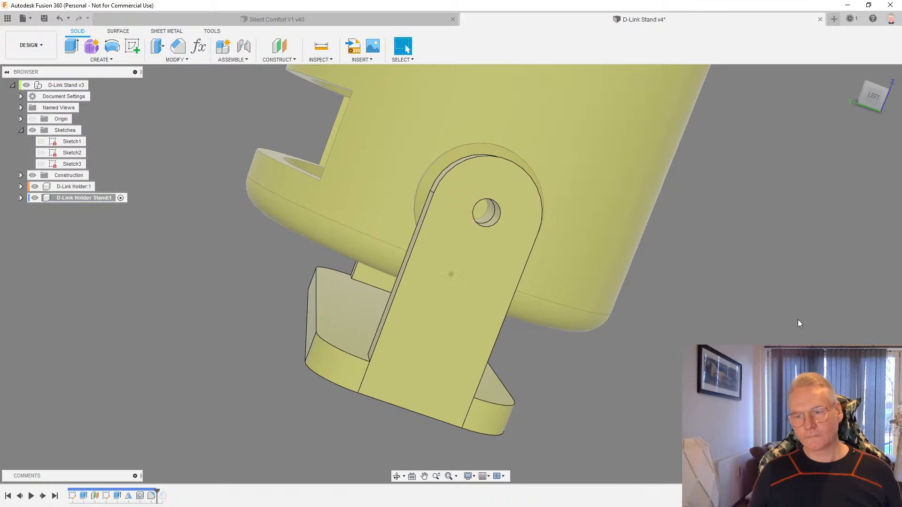
Roll the timeline back before the base corner fillet and reduce the base sketch's shorter dimension to match the uprights' width
shift+middle_drag(798, 320, 210, 416)
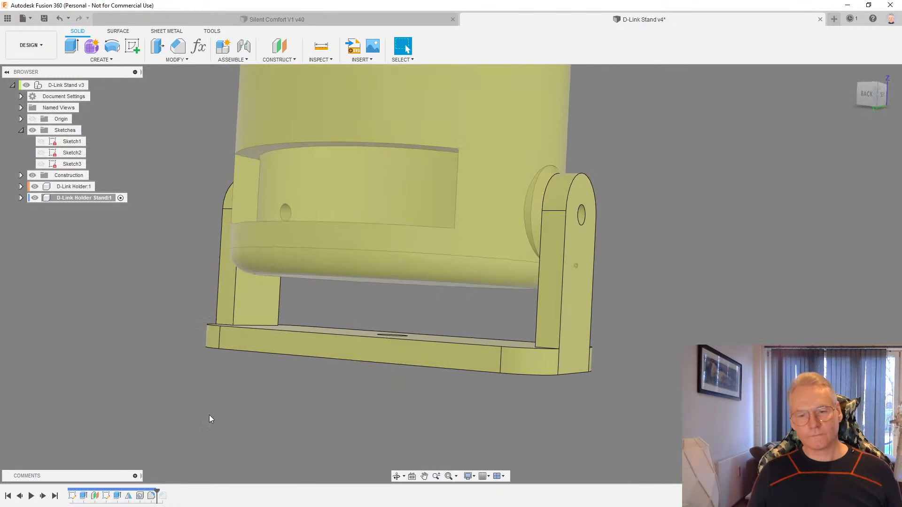
click(19, 497)
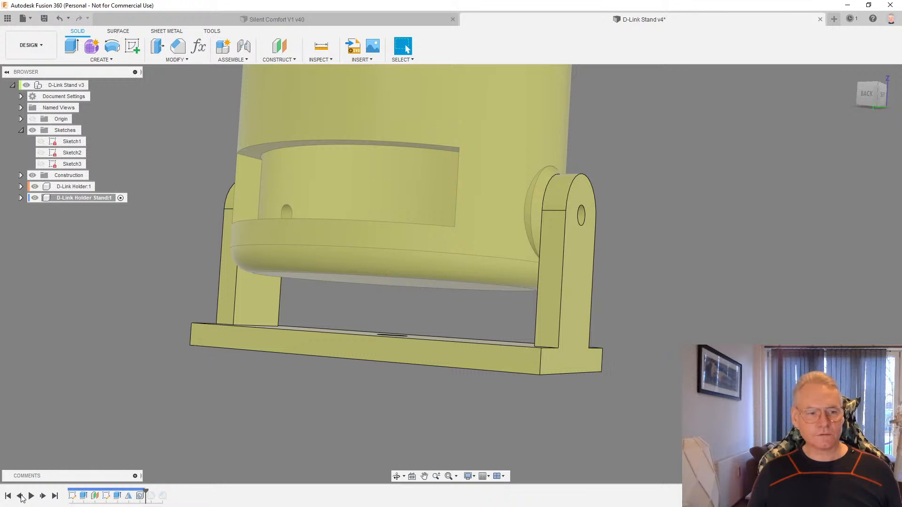
mouse_move(512, 414)
shift+middle_down()
mouse_move(572, 406)
mouse_move(588, 384)
mouse_move(648, 389)
mouse_move(612, 389)
mouse_move(580, 368)
mouse_move(654, 389)
mouse_move(644, 407)
shift+middle_up()
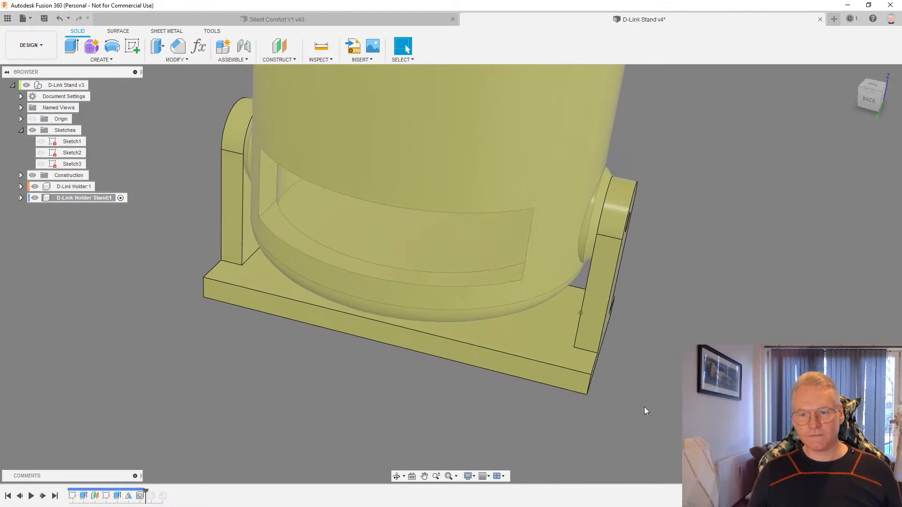
double_click(72, 496)
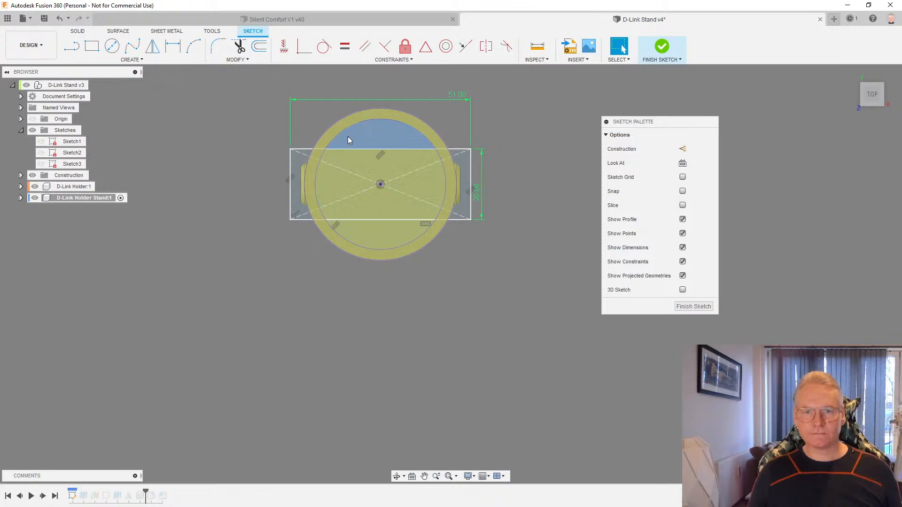
scroll(352, 134, up, 3)
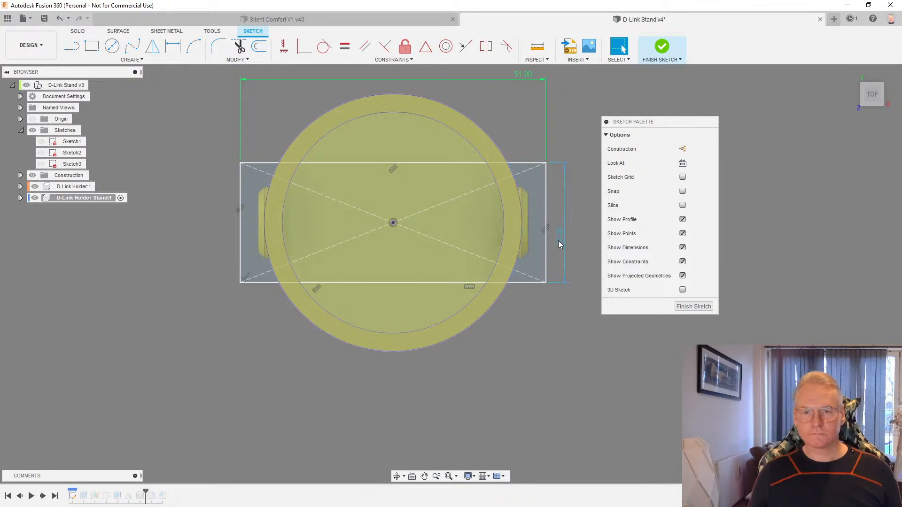
double_click(559, 240)
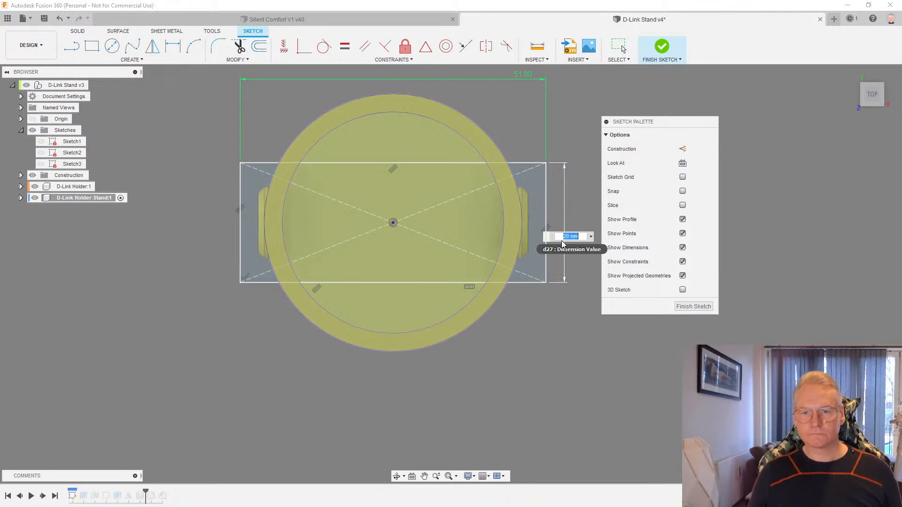
click(680, 307)
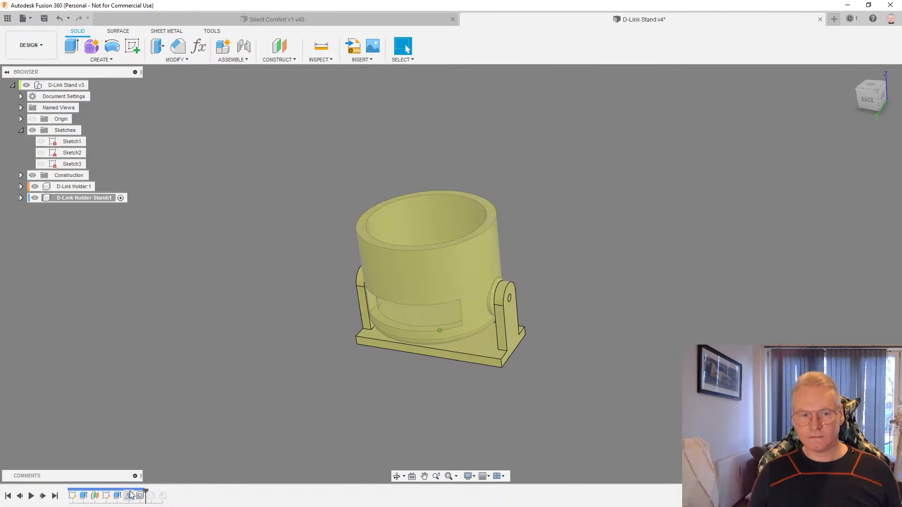
double_click(73, 496)
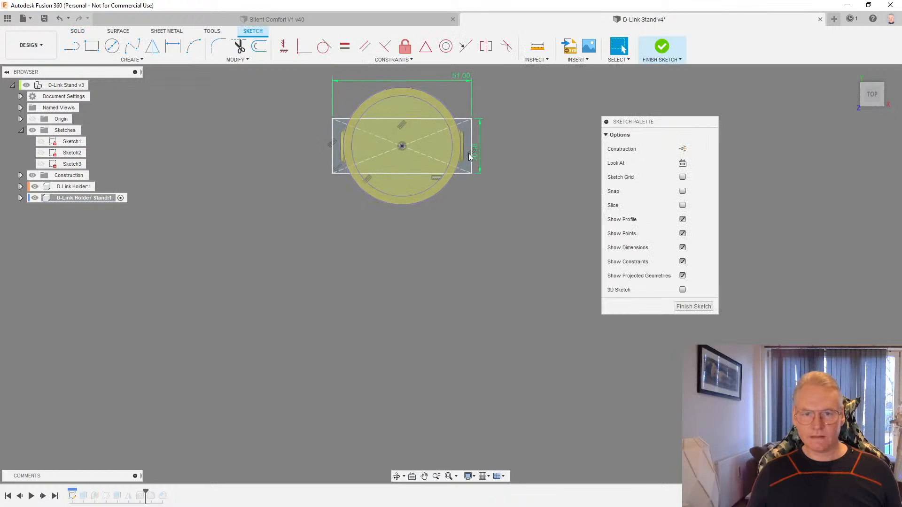
double_click(477, 151)
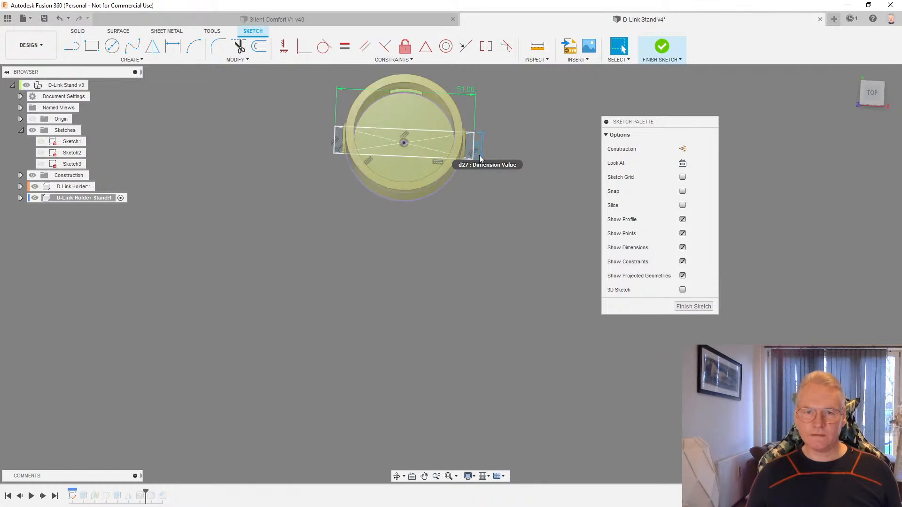
click(695, 306)
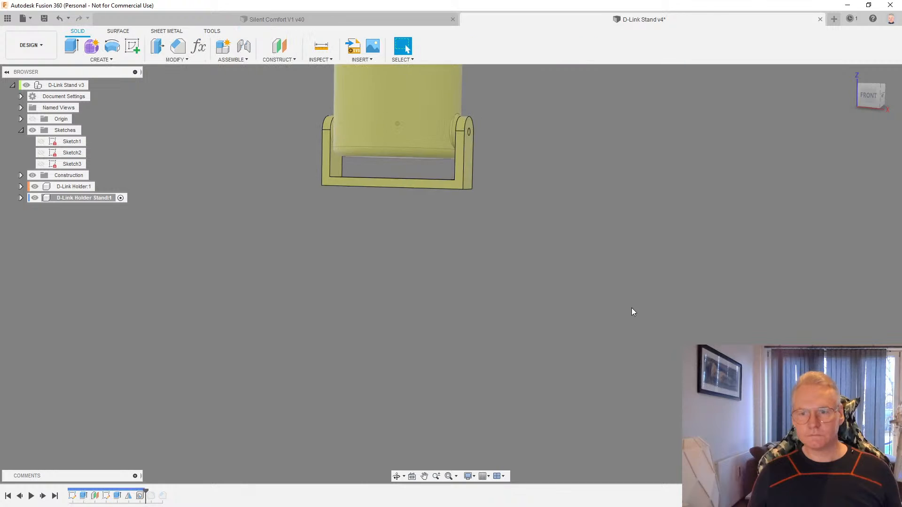
Edit the hole through the middle of the stand's base, setting its diameter to 5 mm
scroll(388, 225, up, 3)
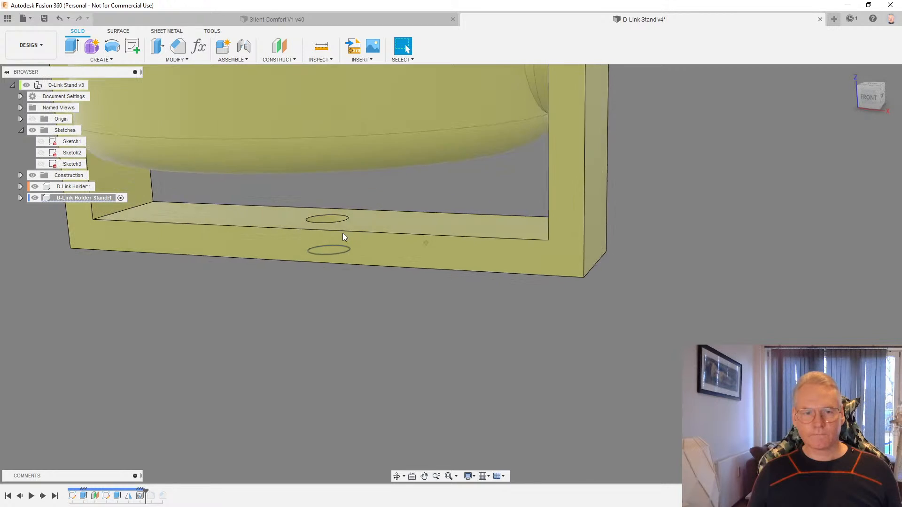
double_click(140, 495)
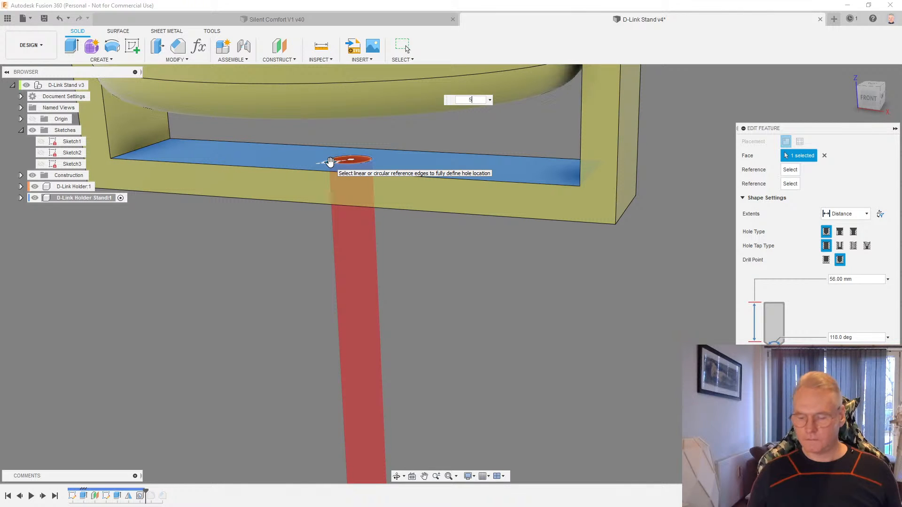
text(5)
key(Return)
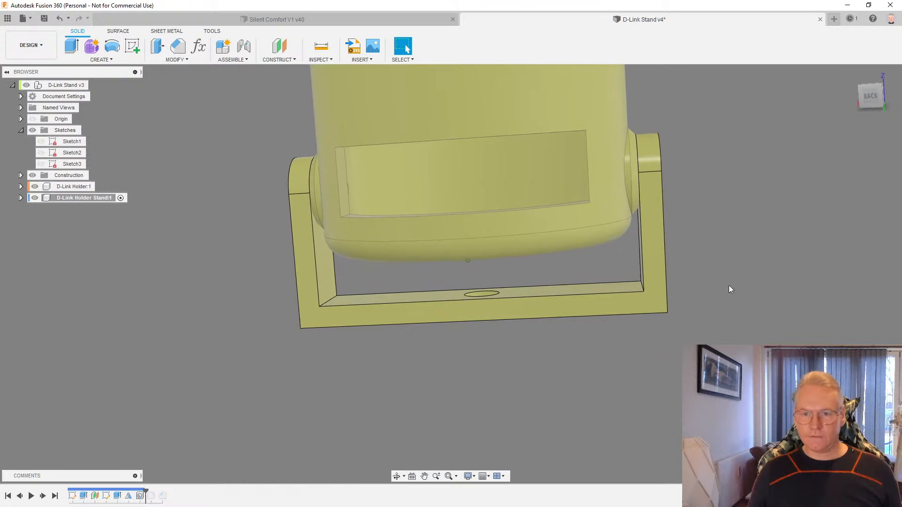
Try a 3 mm equal-distance chamfer on the two outer bottom edges of the stand
scroll(729, 287, up, 4)
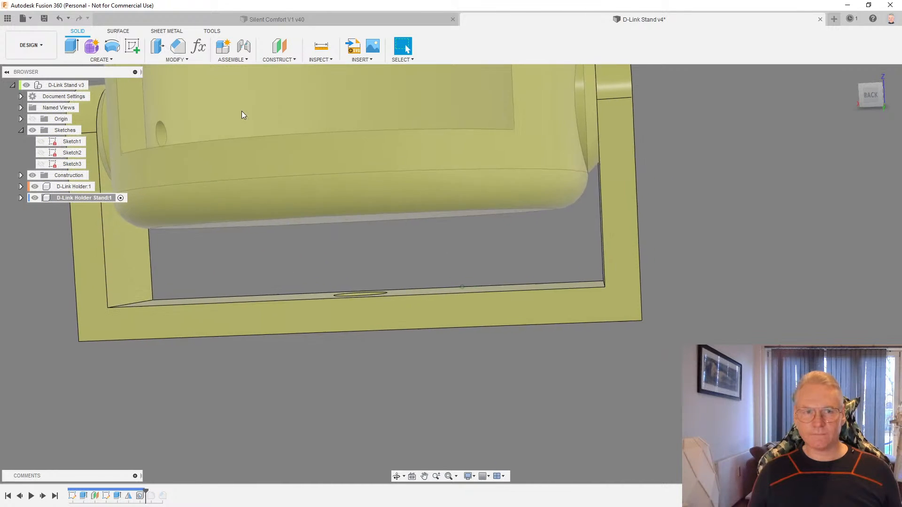
click(180, 52)
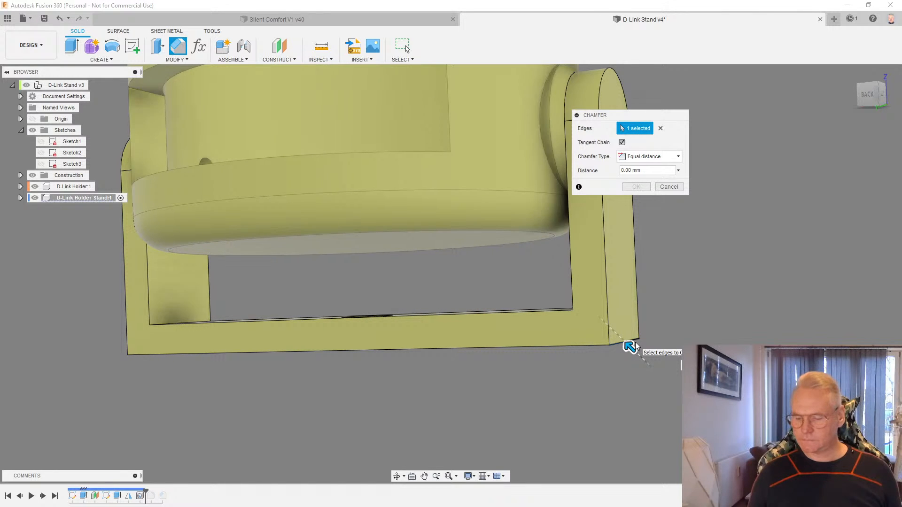
text(3)
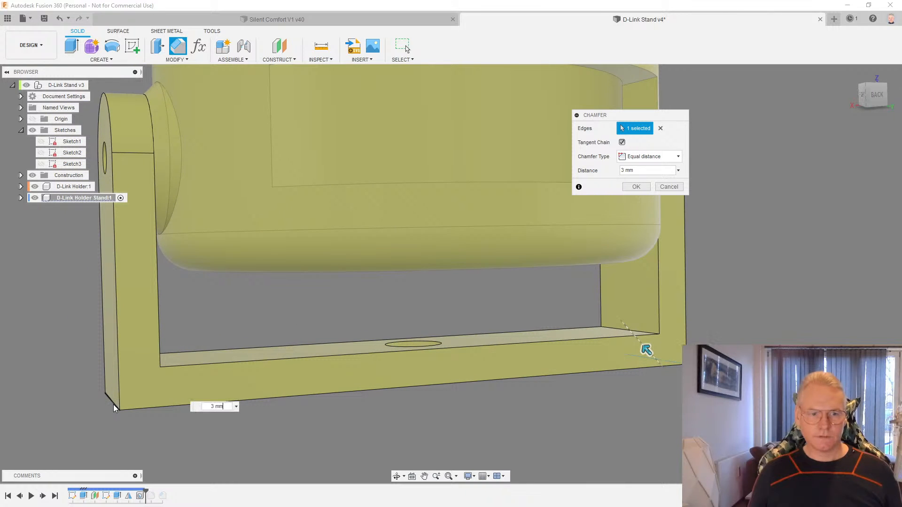
click(114, 407)
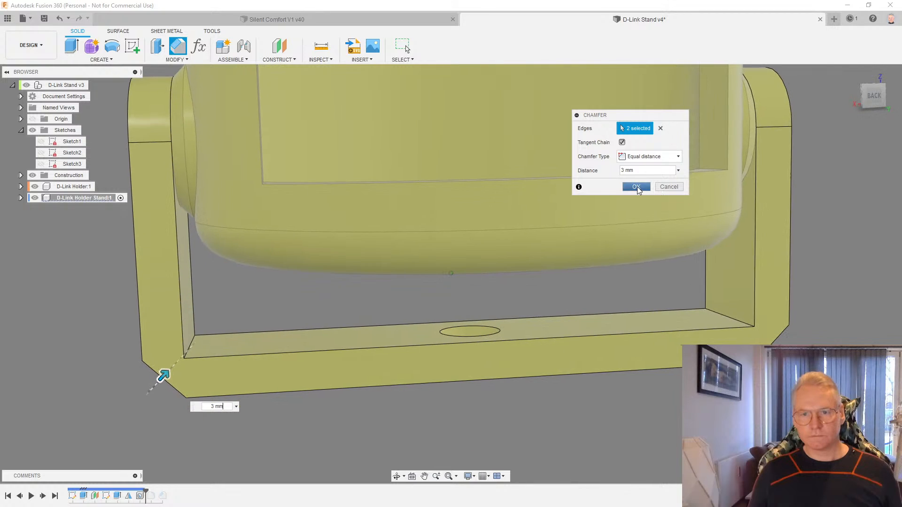
click(636, 186)
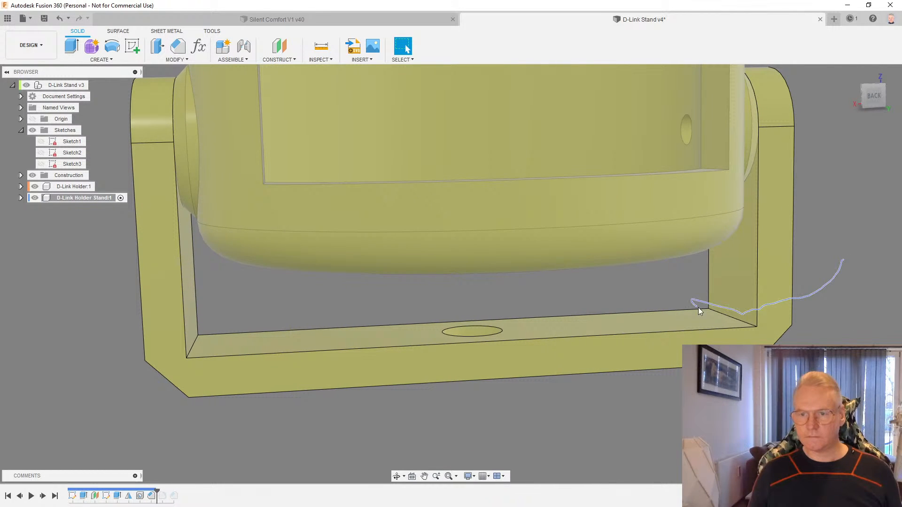
Chamfer the two inner edges between uprights and base by 1 mm and the stand's two outer bottom edges by 3 mm
click(177, 49)
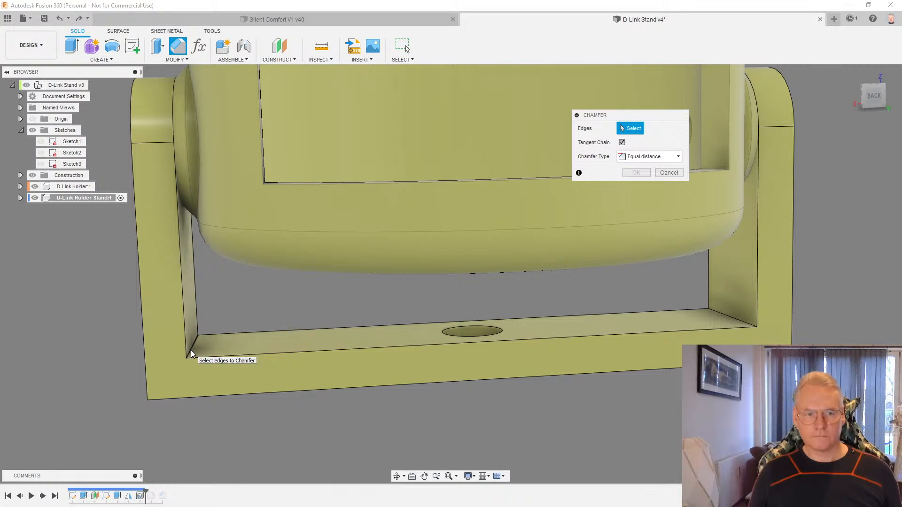
key(Escape)
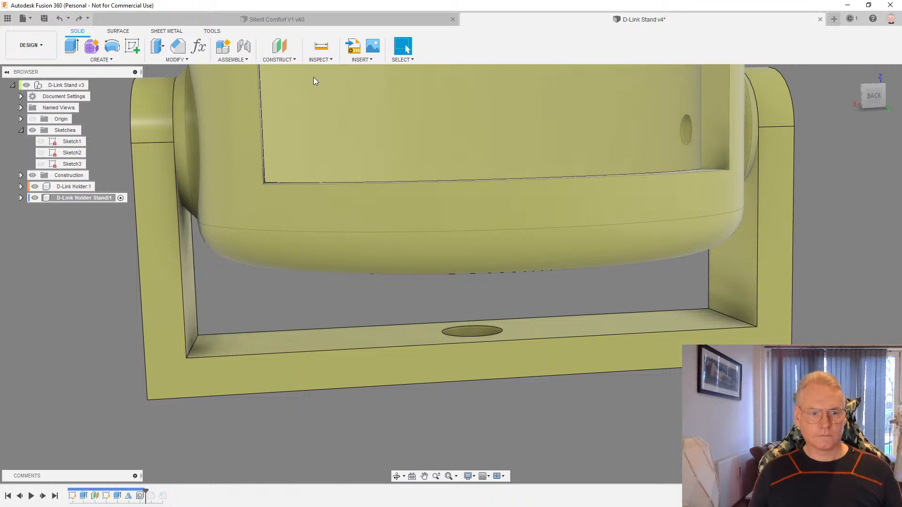
click(178, 46)
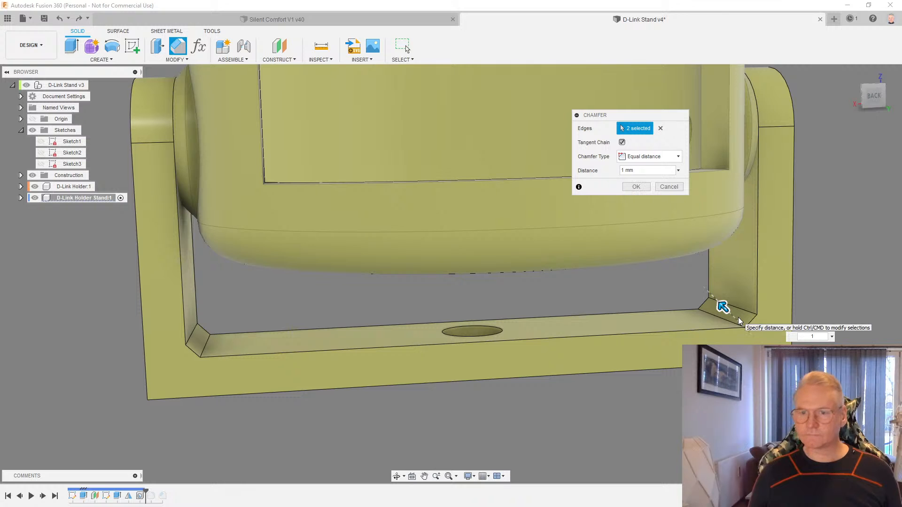
key(Return)
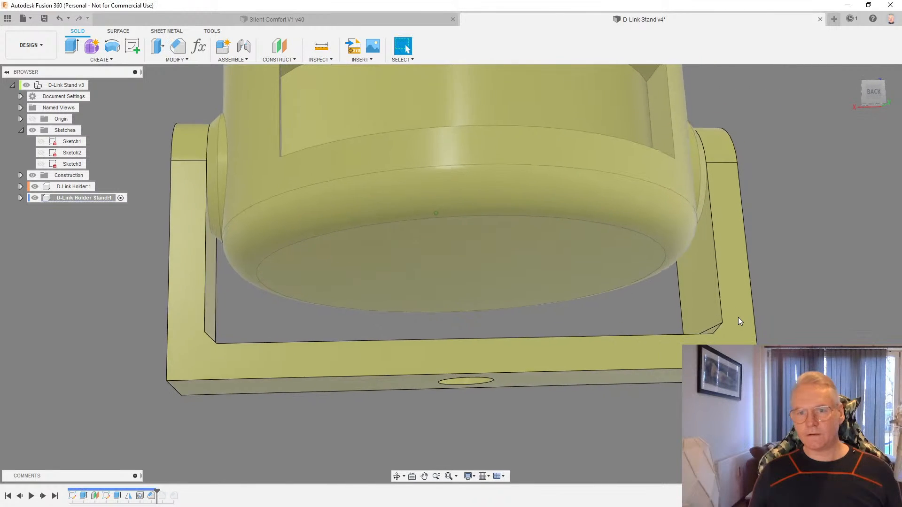
right_drag(798, 328, 747, 174)
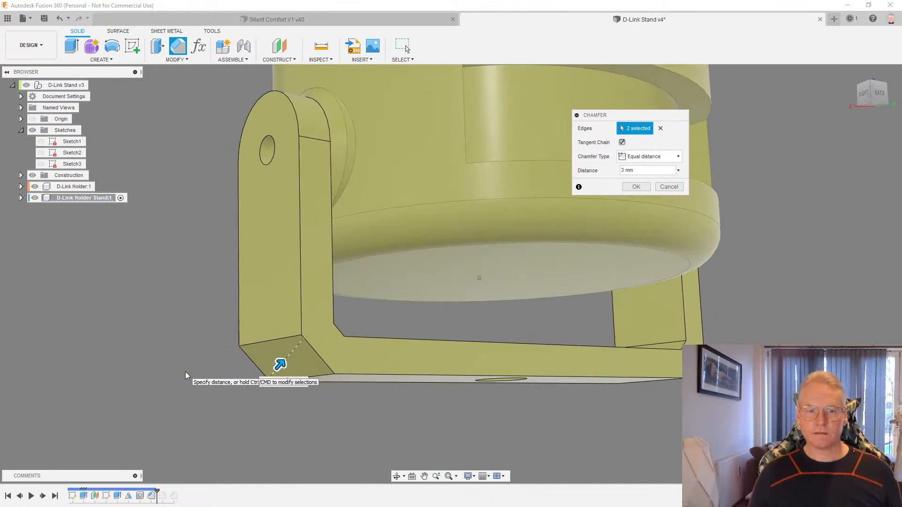
key(Return)
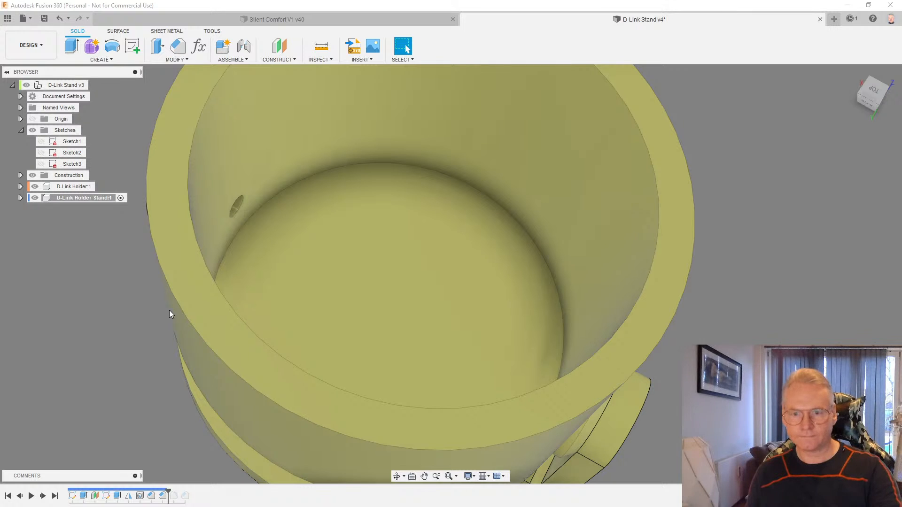
Measure the distance between the upright's outer face and the holder's inner cylindrical wall
shift+middle_drag(737, 311, 723, 307)
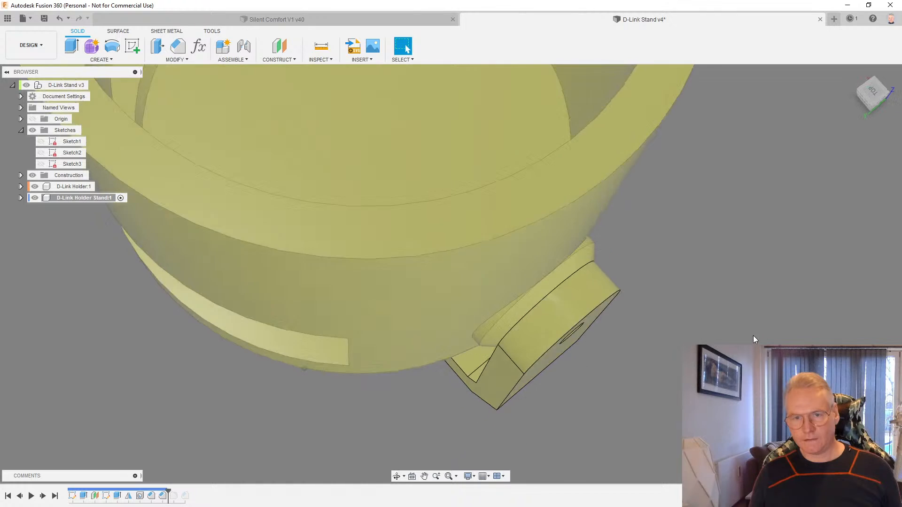
click(325, 49)
click(585, 297)
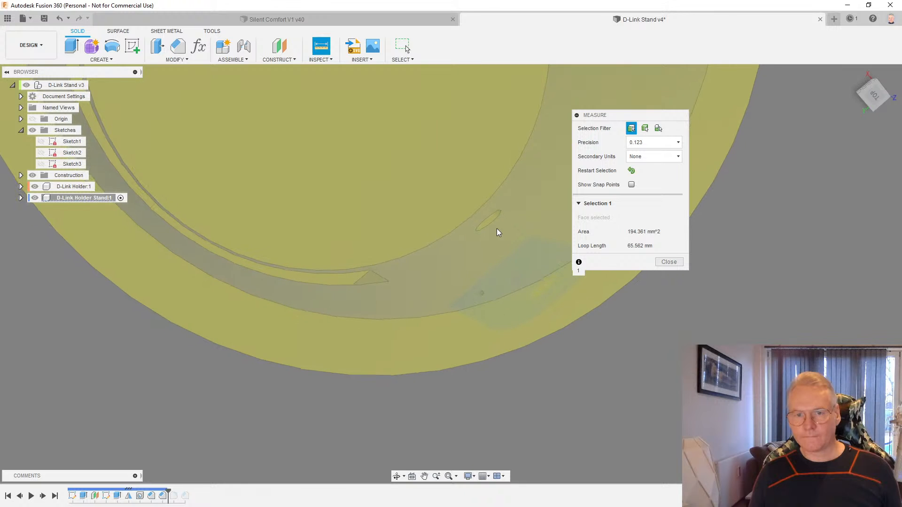
click(499, 232)
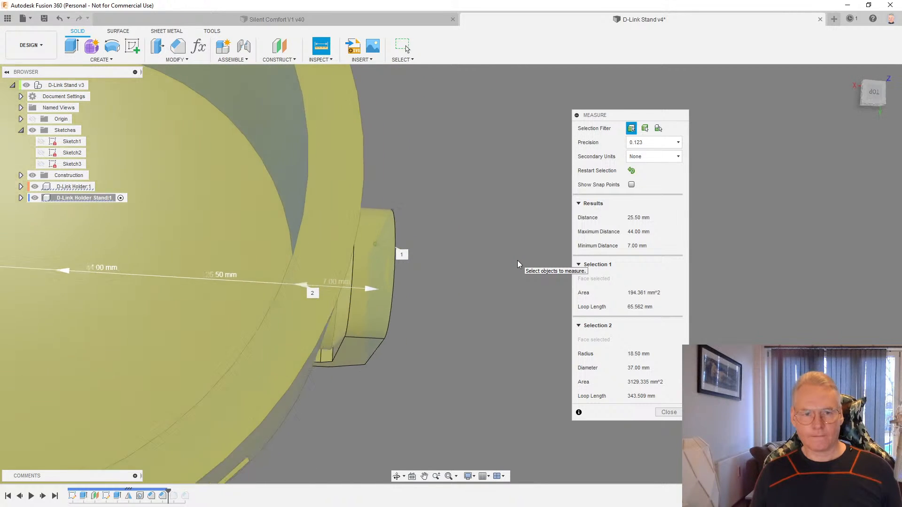
click(668, 412)
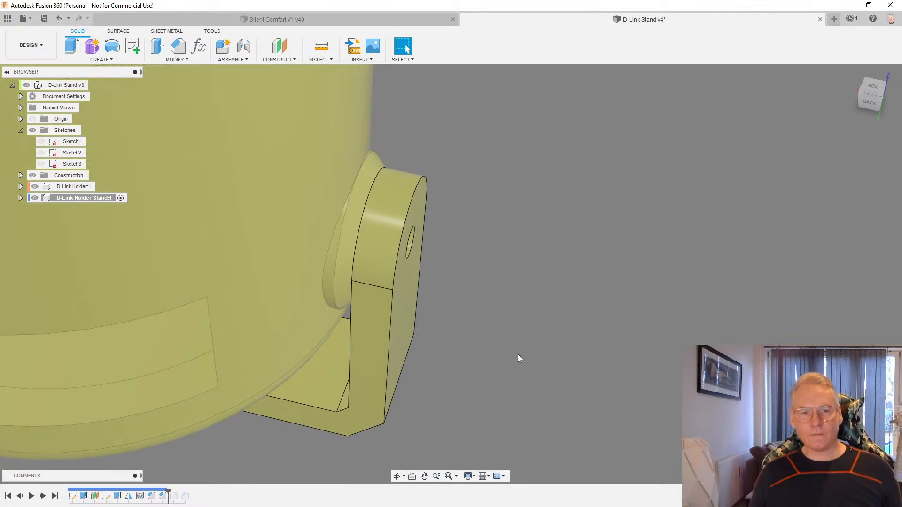
Activate the top-level D-Link Stand assembly and roll the timeline back to the upright's extrusion, before its mirror
shift+middle_drag(515, 344, 505, 362)
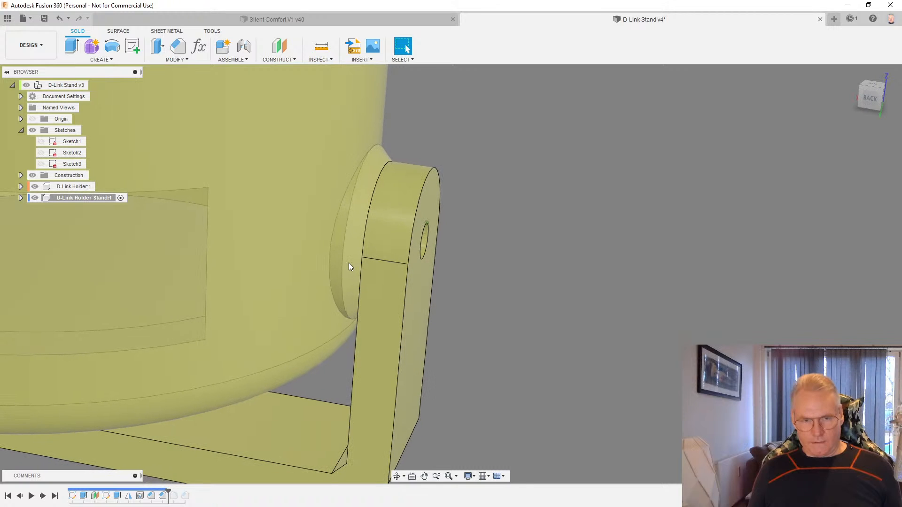
scroll(357, 262, up, 5)
scroll(354, 263, down, 5)
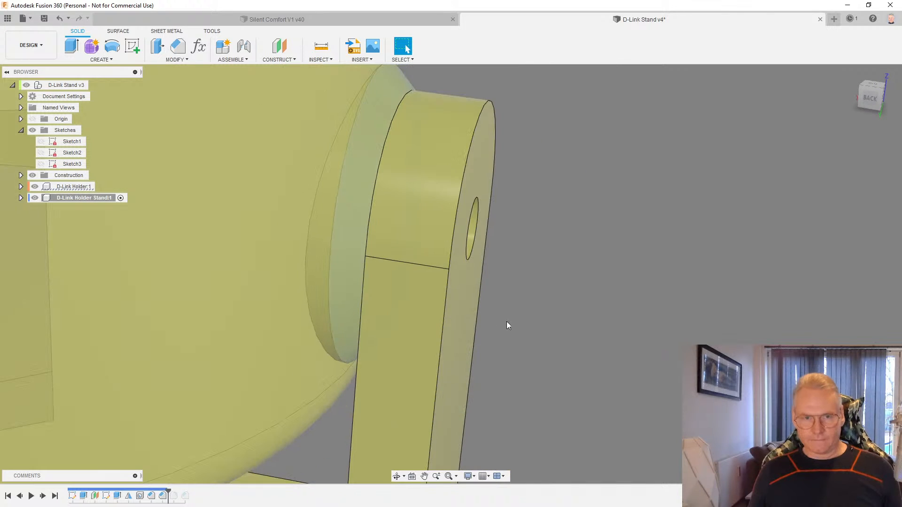
shift+middle_drag(507, 321, 599, 328)
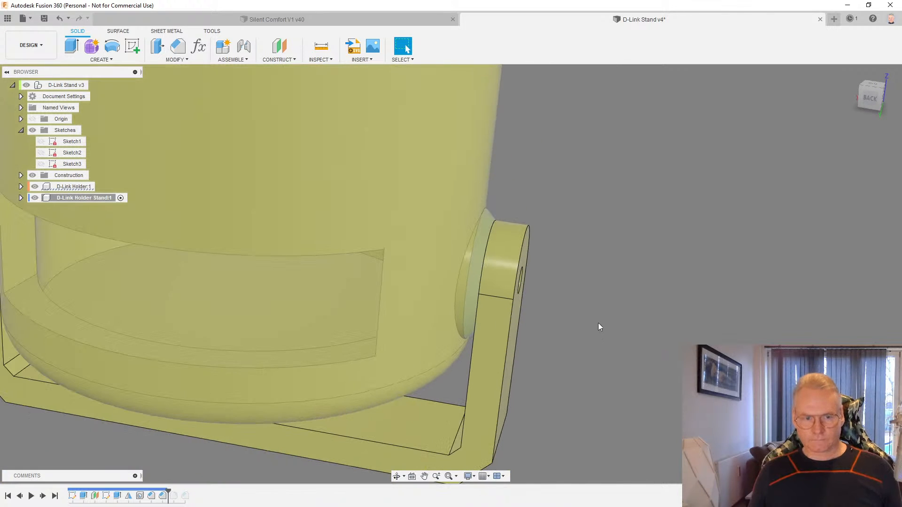
click(89, 186)
click(100, 187)
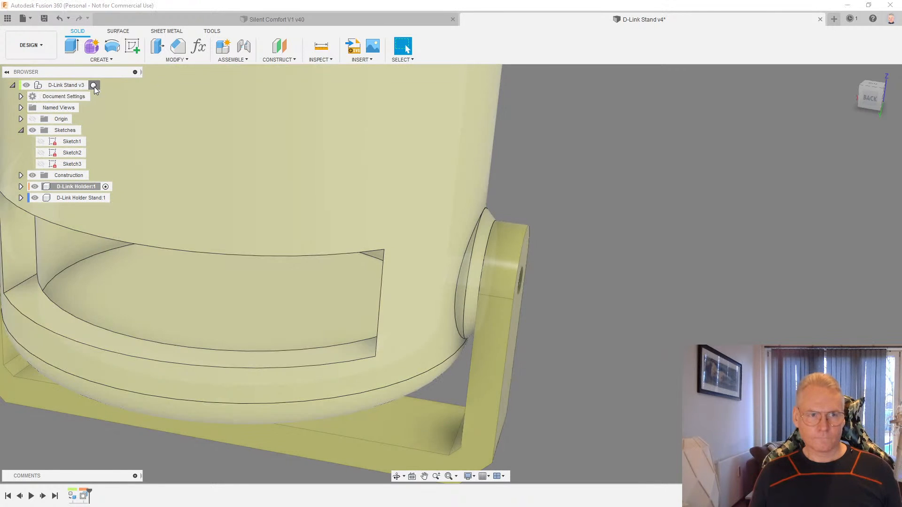
click(94, 85)
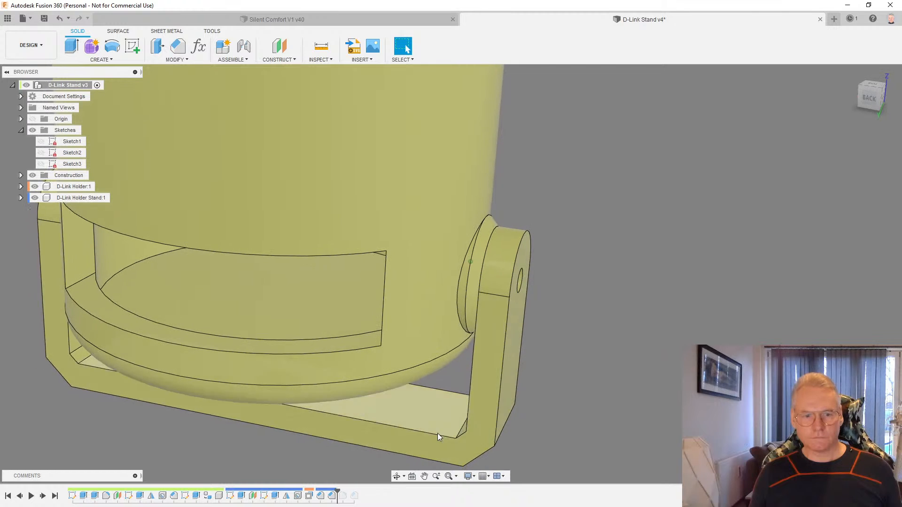
right_click(276, 497)
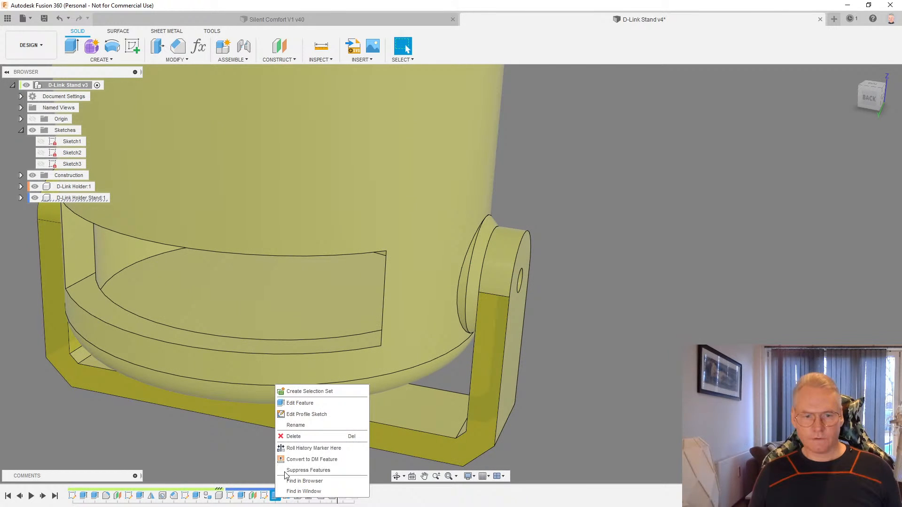
click(293, 449)
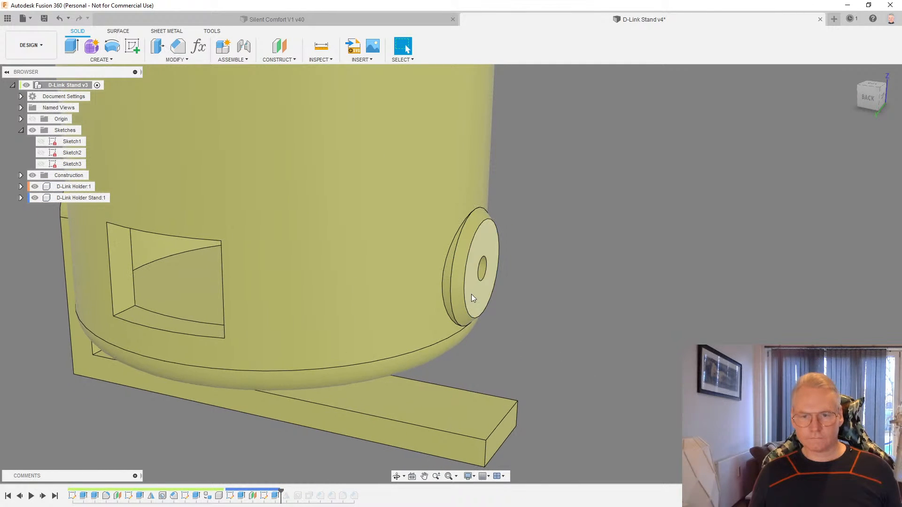
Roll the timeline back to the holder's pivot boss extrusion and set its Side 1 distance to 2 mm
click(472, 295)
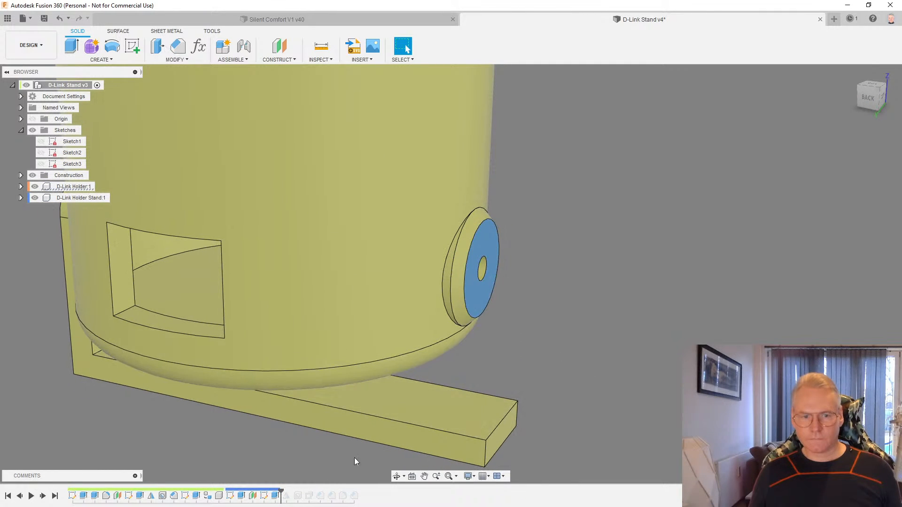
click(479, 295)
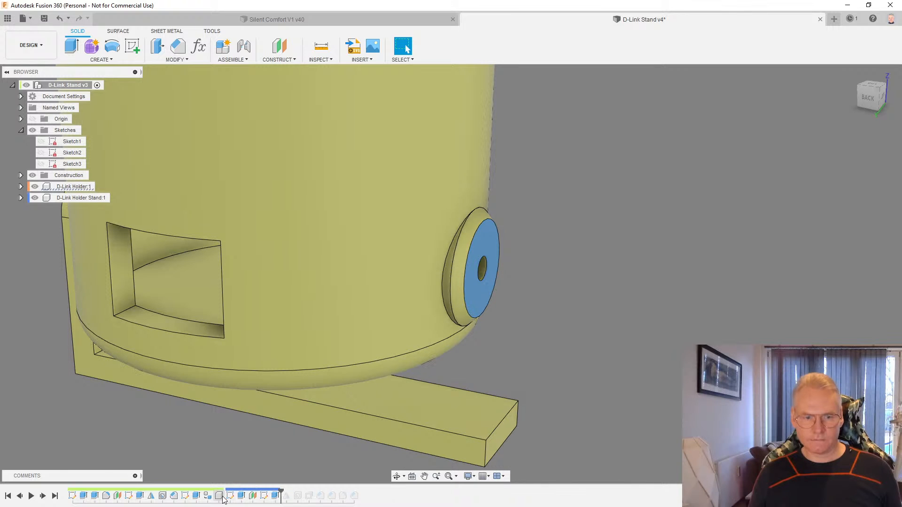
right_click(141, 499)
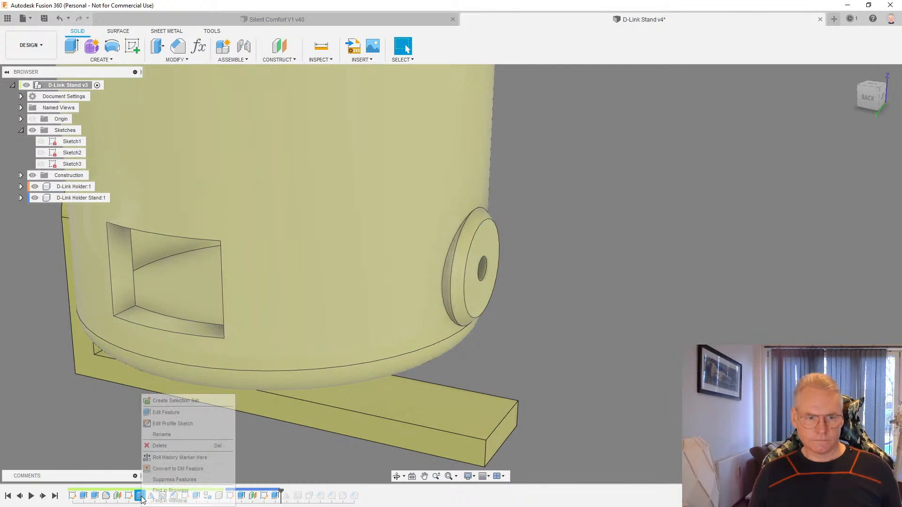
click(156, 459)
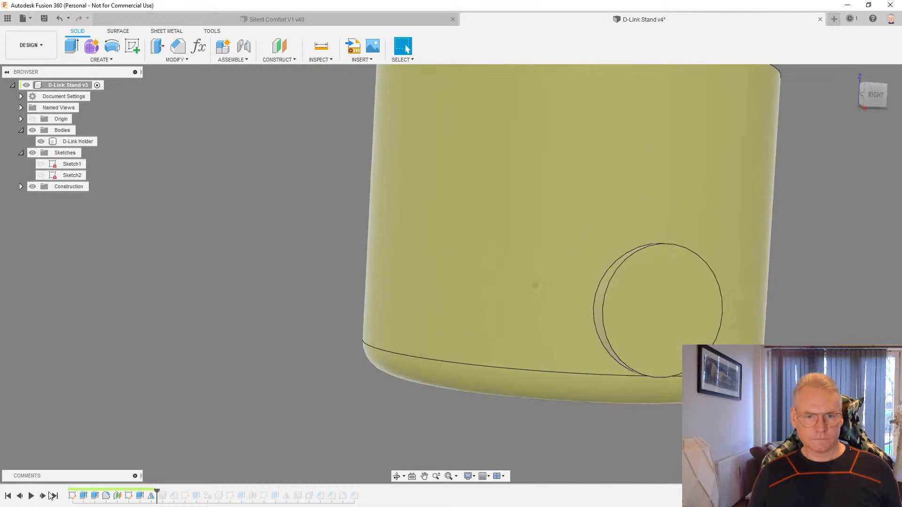
double_click(140, 496)
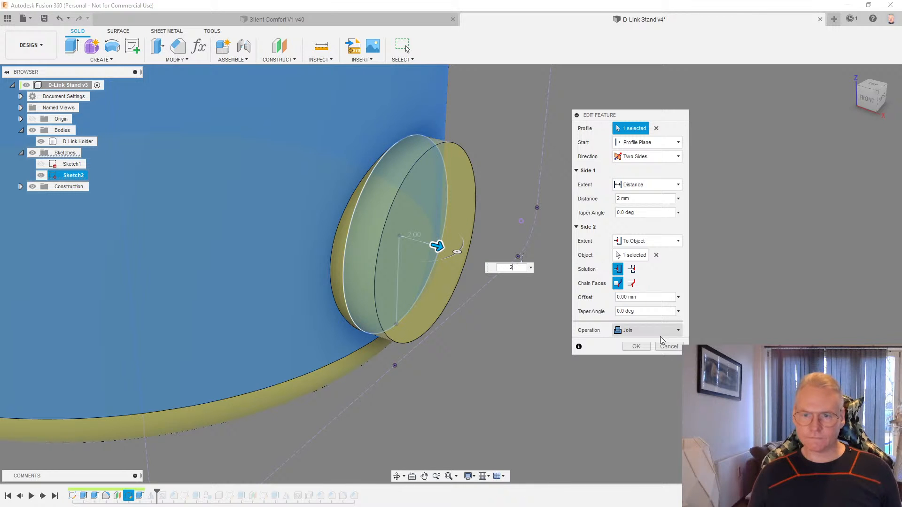
click(636, 347)
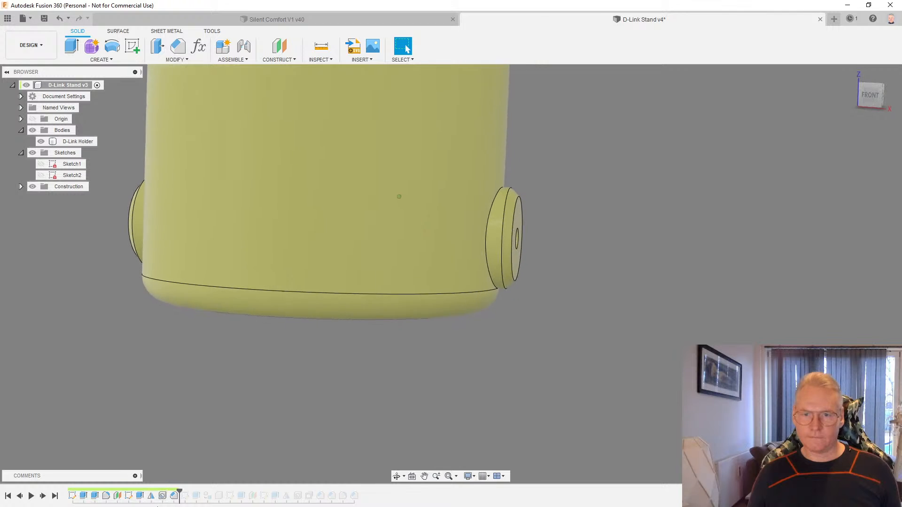
Change the chamfer on the two pivot bosses to the Two distances type, with distances of 1 mm and 2 mm
double_click(174, 497)
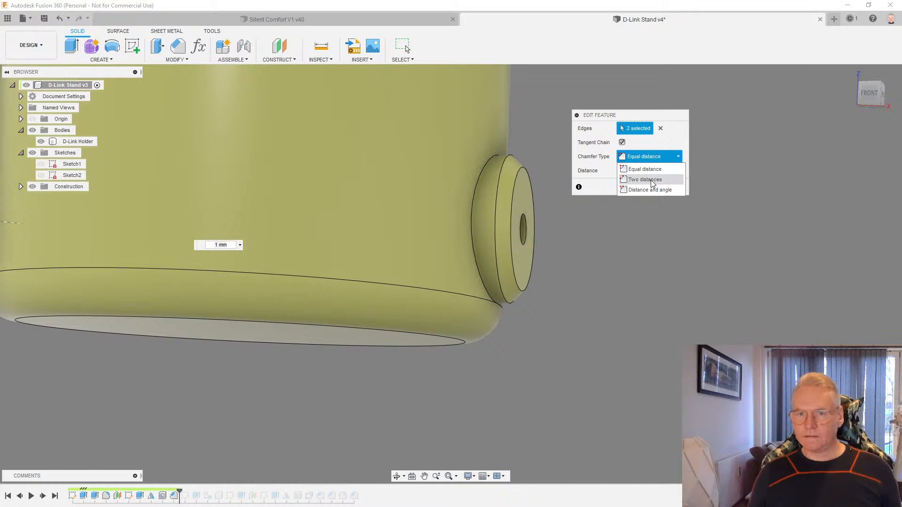
click(652, 180)
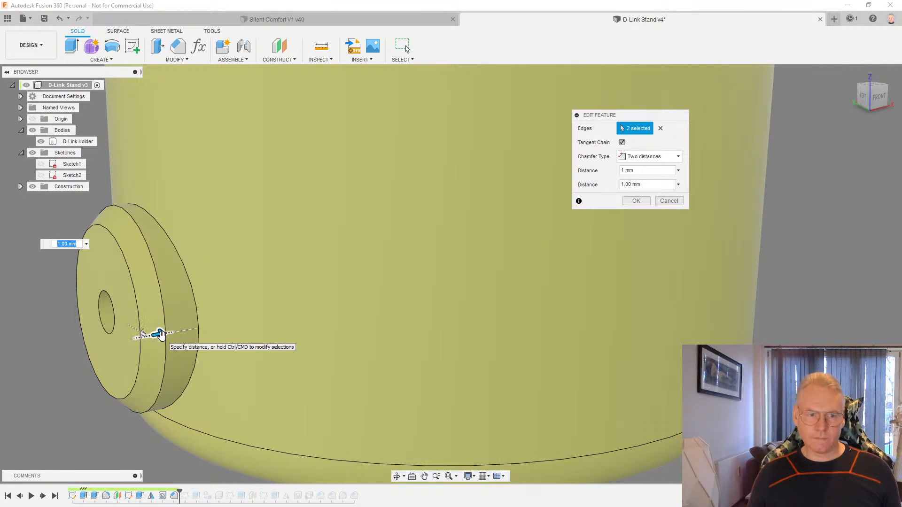
text(2)
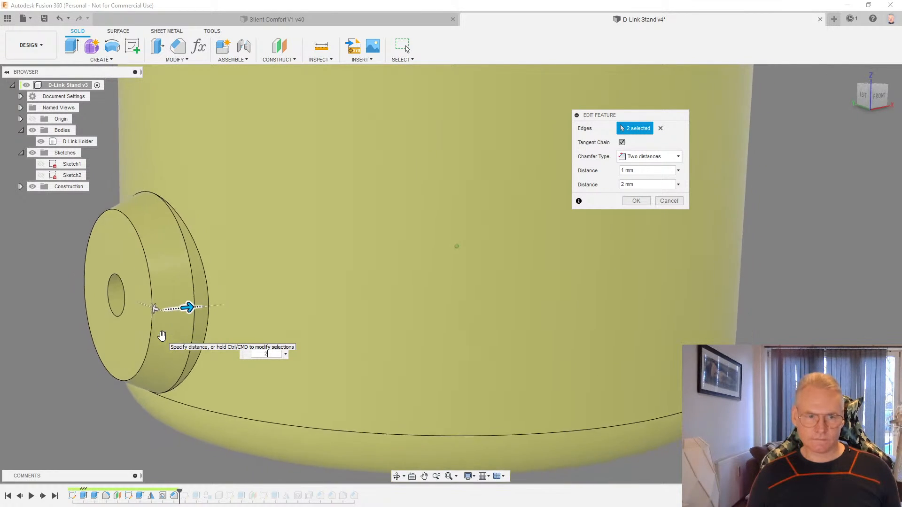
click(639, 201)
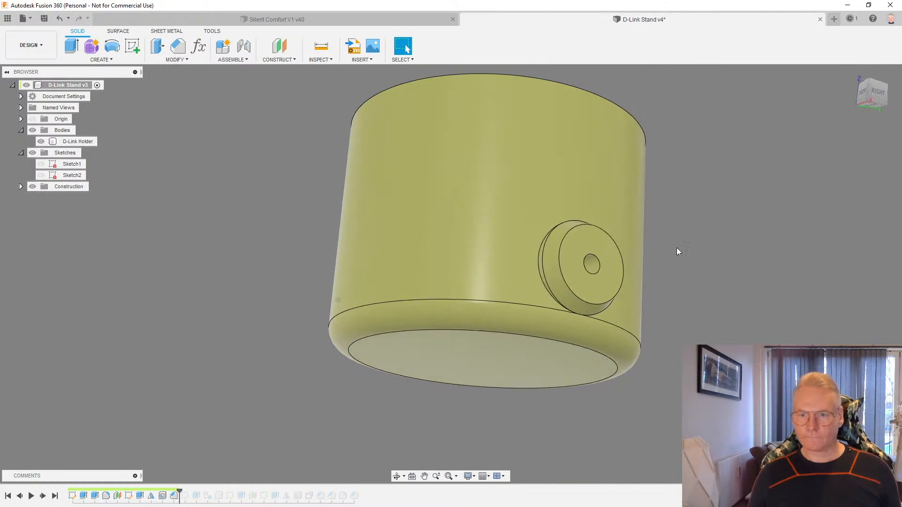
Roll the timeline forward to just after the stand upright's extrusion, before its mirror
click(860, 87)
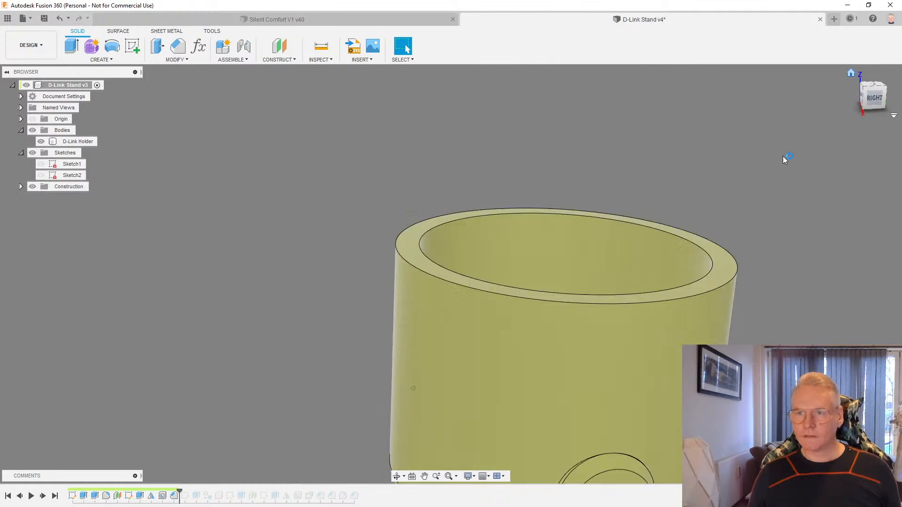
scroll(486, 449, up, 3)
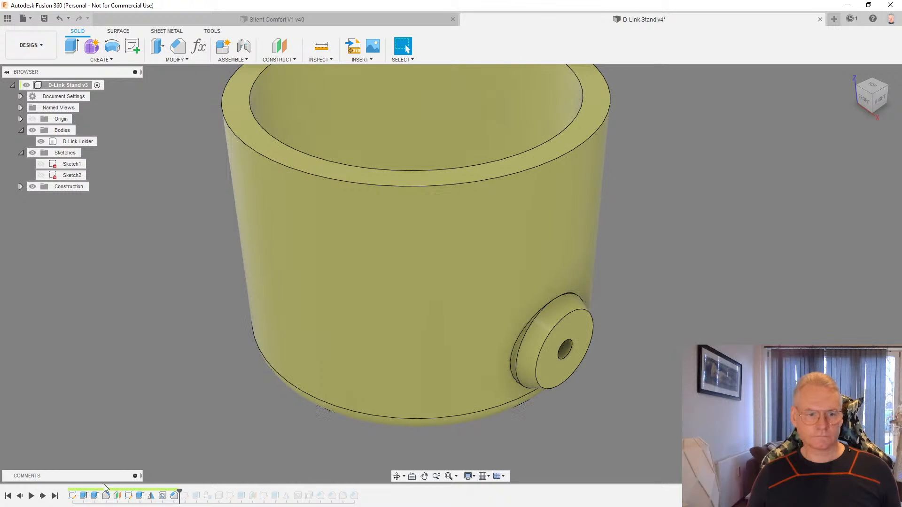
click(43, 497)
click(43, 497)
click(43, 497)
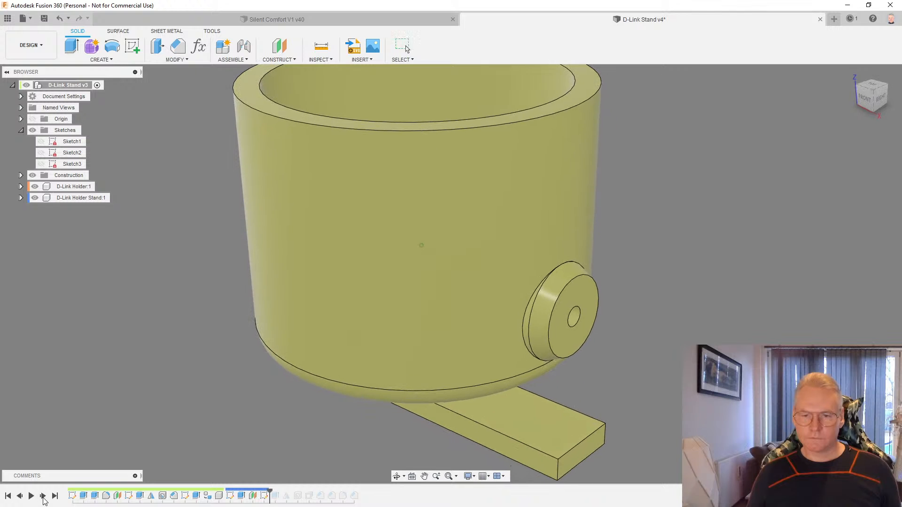
click(43, 497)
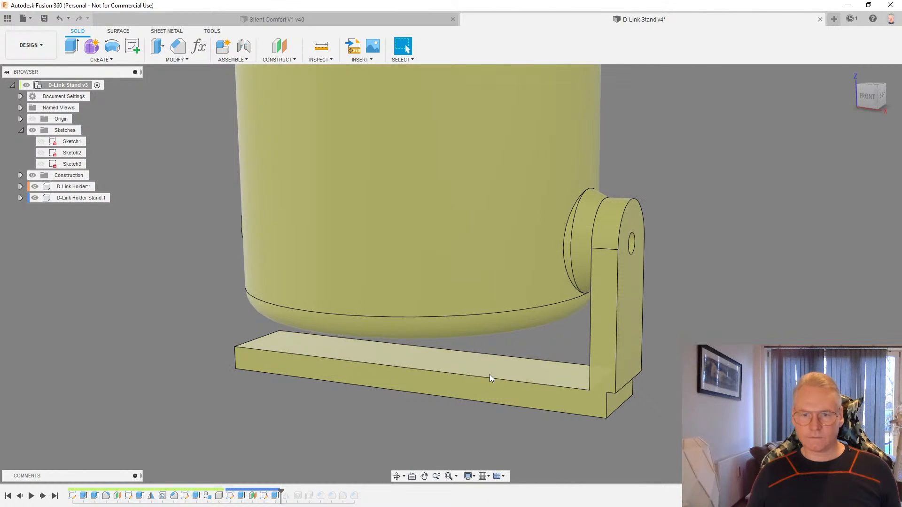
click(490, 373)
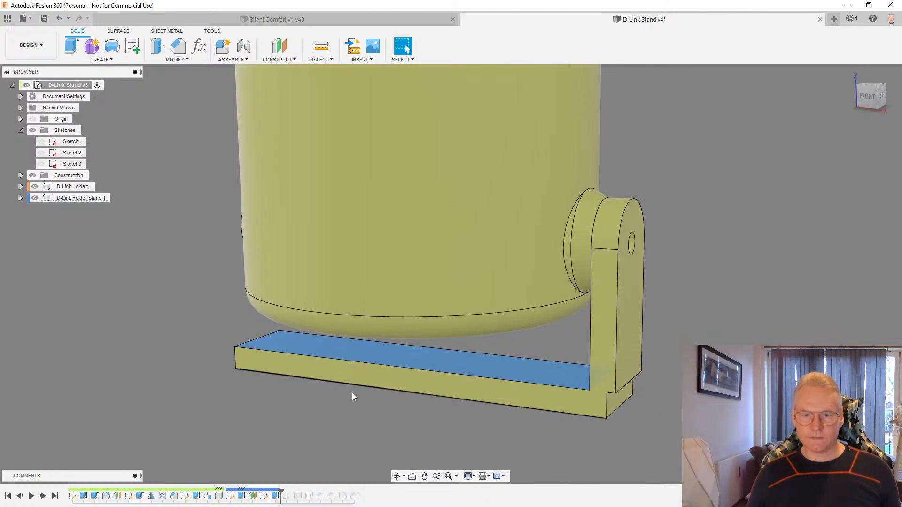
double_click(73, 496)
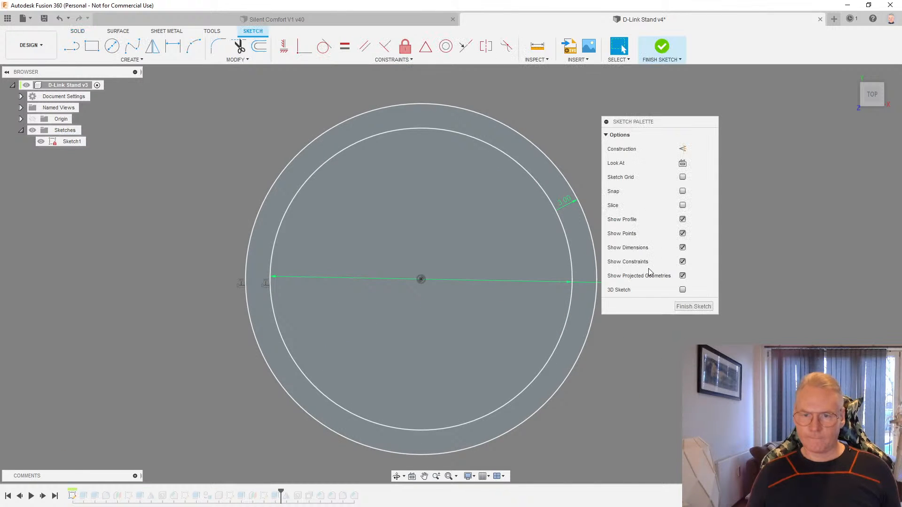
click(705, 307)
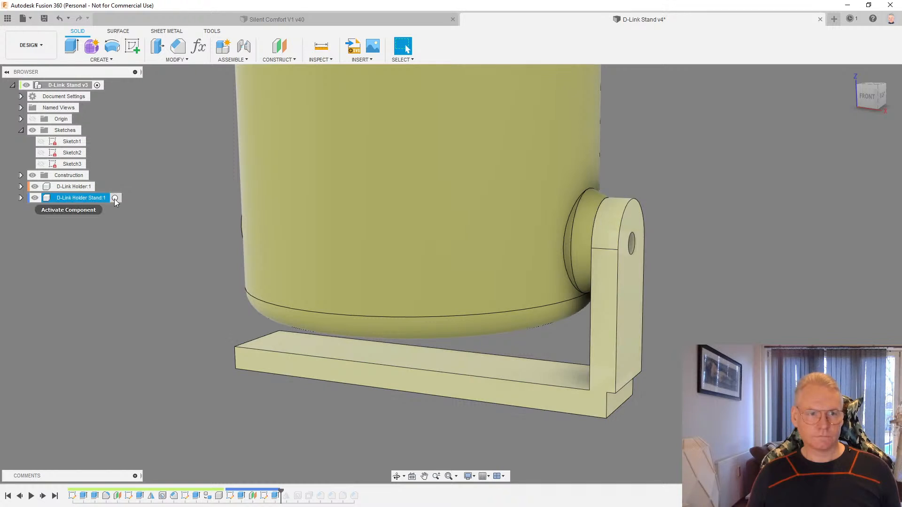
Activate the D-Link Holder Stand component and change the overall length dimension in its base sketch
click(114, 199)
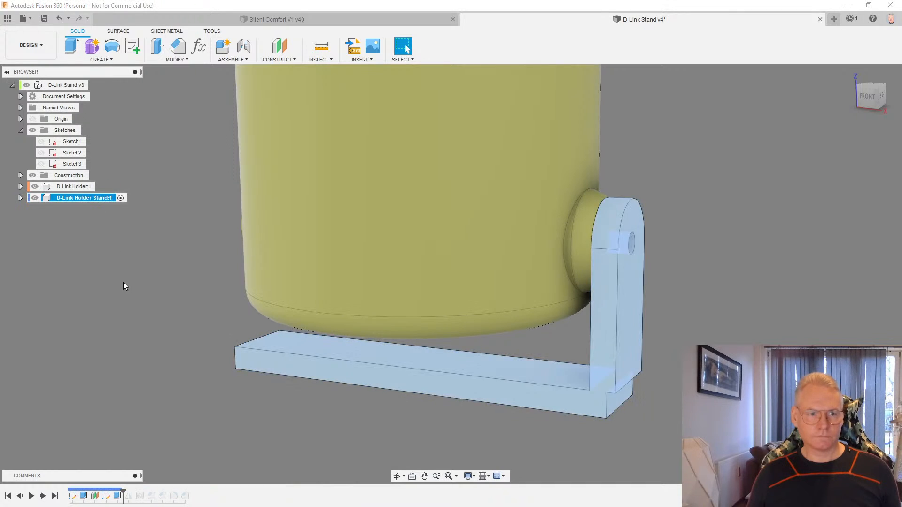
double_click(73, 496)
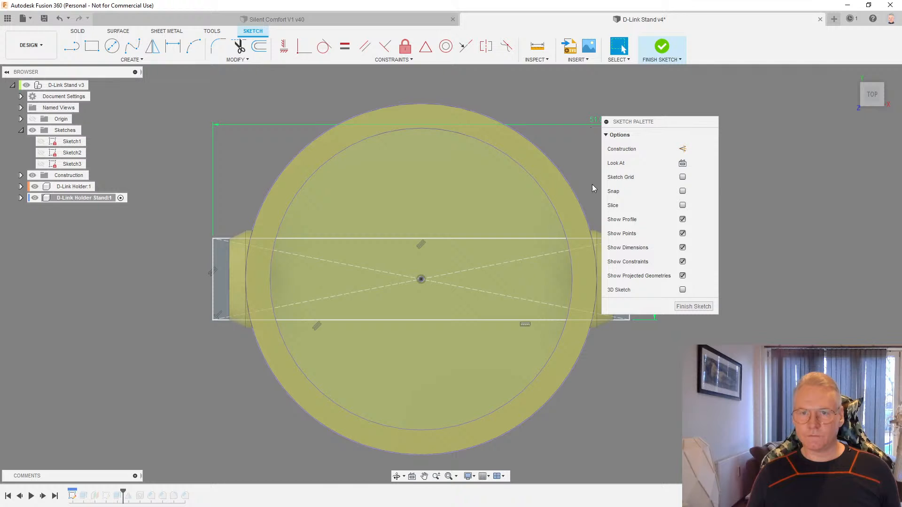
scroll(470, 193, down, 2)
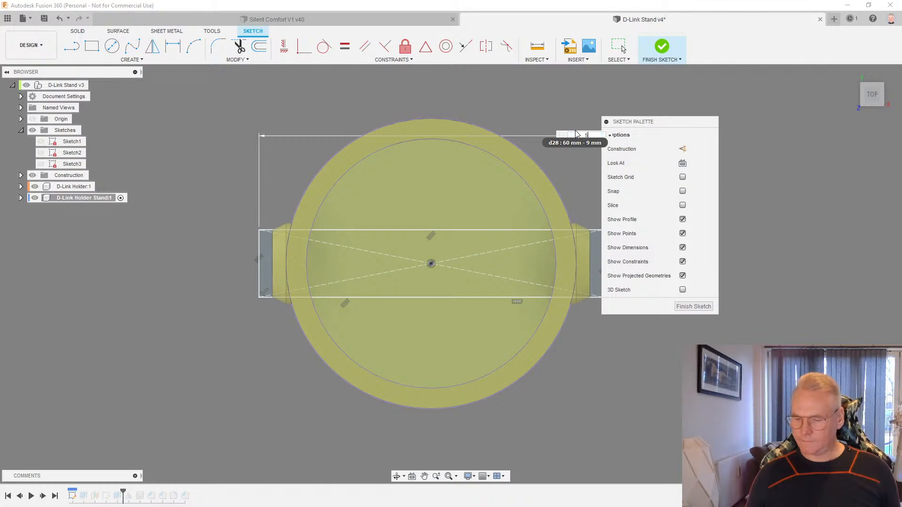
click(694, 307)
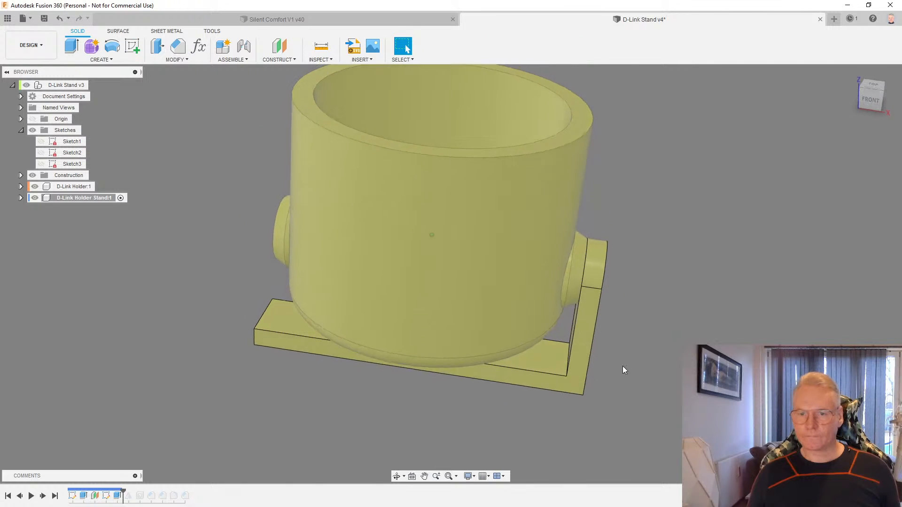
Roll the timeline forward through the stand's features and delete the last two, which follow the joint and bottom-edge chamfers
click(43, 496)
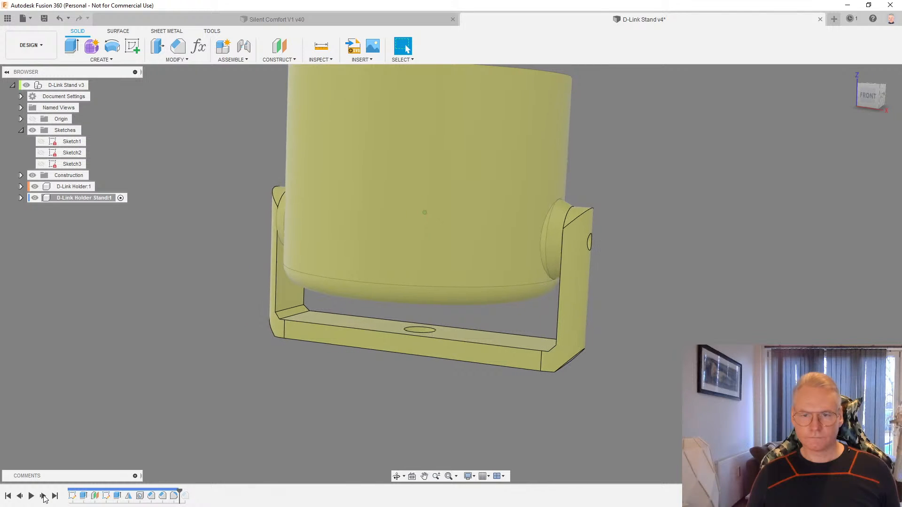
right_click(178, 497)
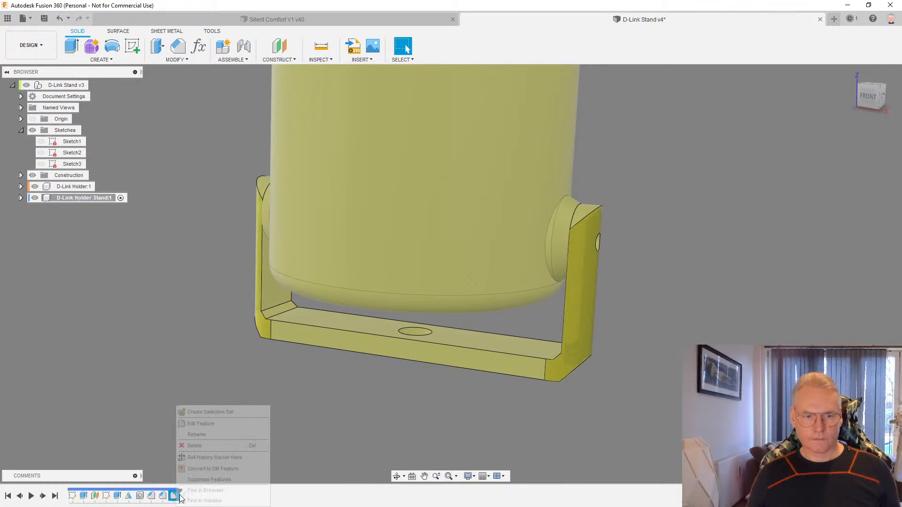
click(195, 457)
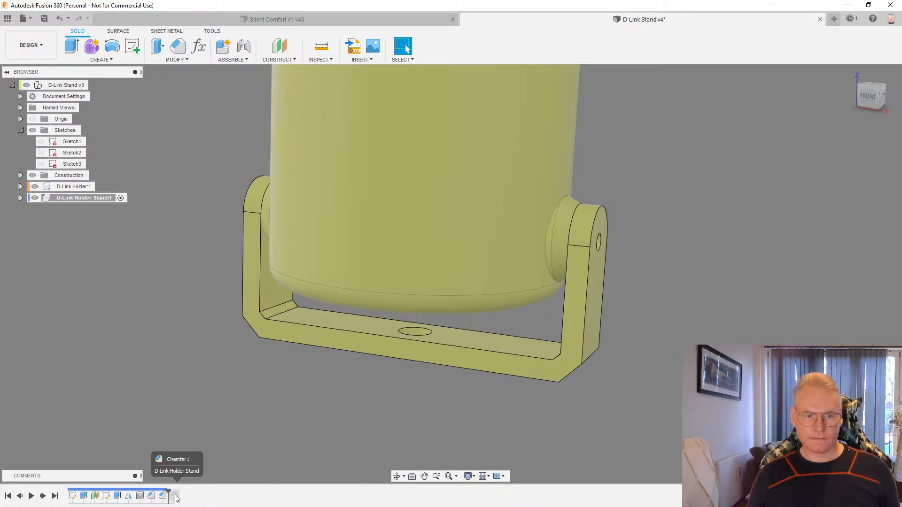
click(190, 469)
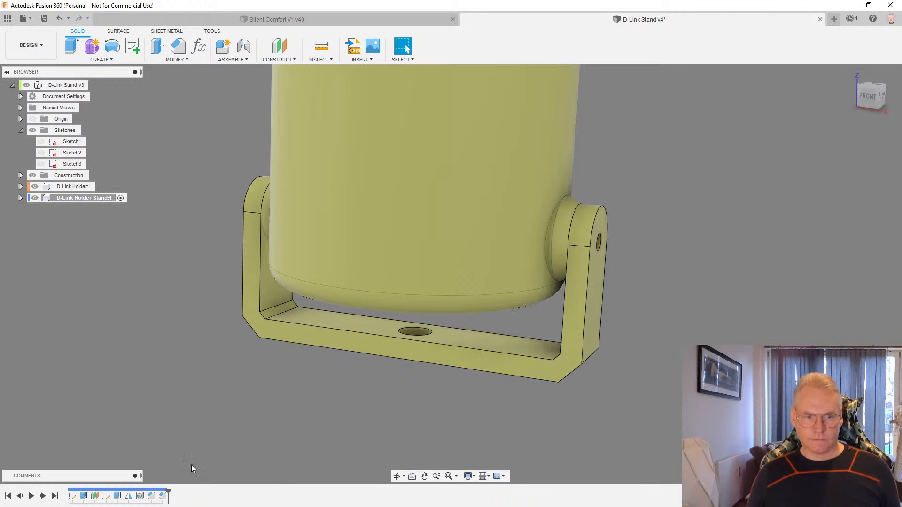
Offset the cylindrical faces of the pivot holes in both stand uprights by -0.5 mm
shift+middle_drag(420, 206, 449, 193)
shift+middle_drag(599, 297, 549, 274)
scroll(691, 278, up, 4)
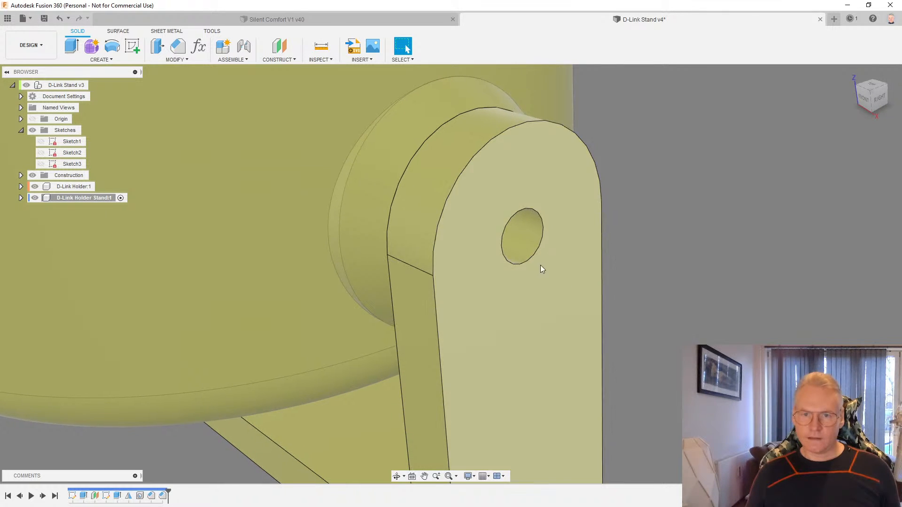
right_click(526, 239)
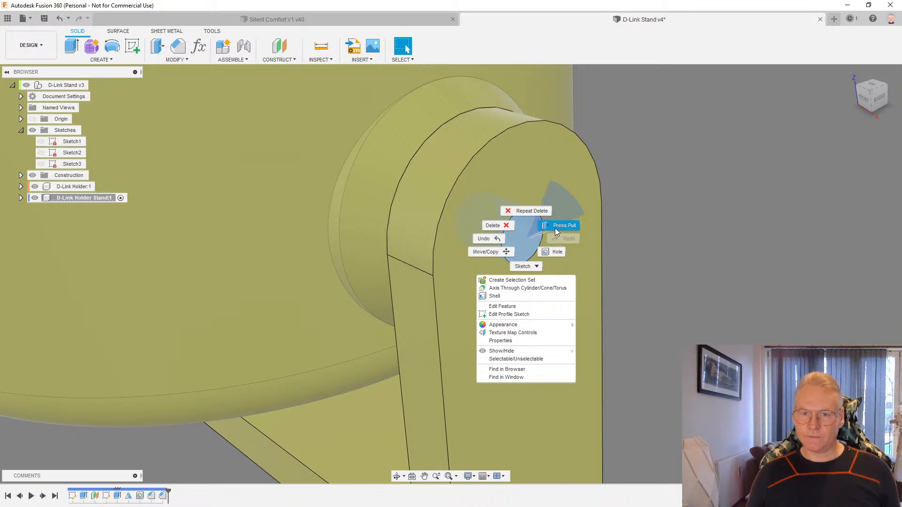
click(555, 228)
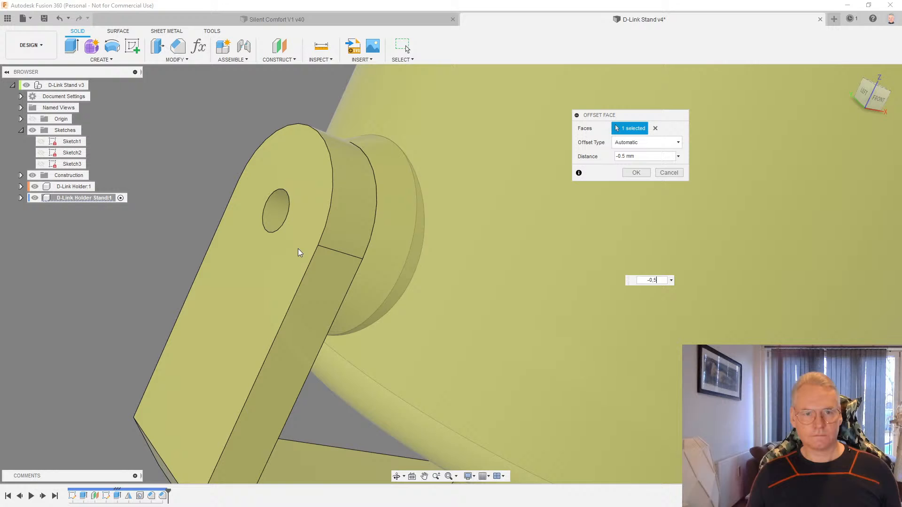
click(271, 223)
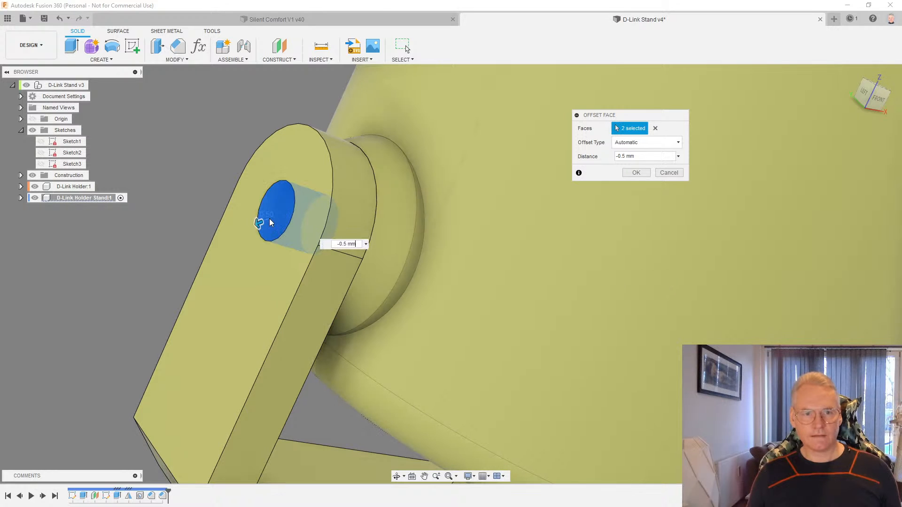
click(630, 172)
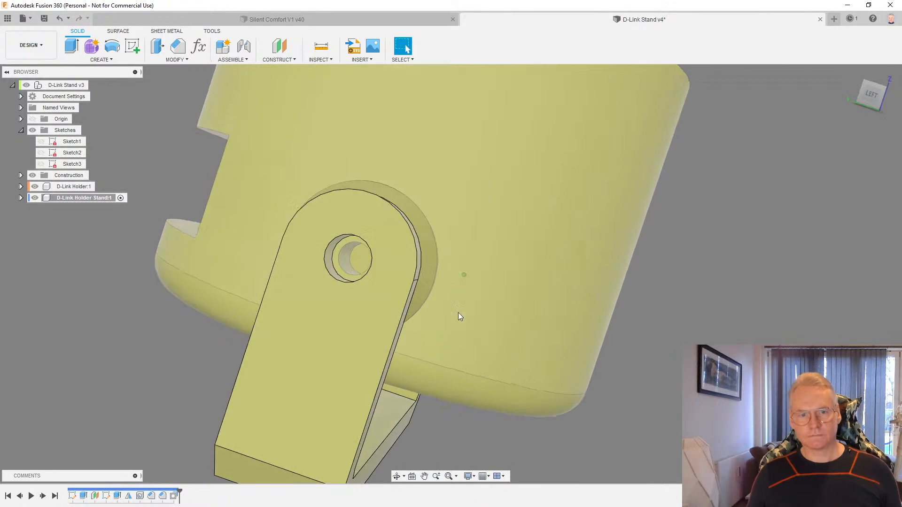
Measure the diameters of the pivot hole in the stand's upright and of the hole in the holder's pivot boss
scroll(329, 289, up, 5)
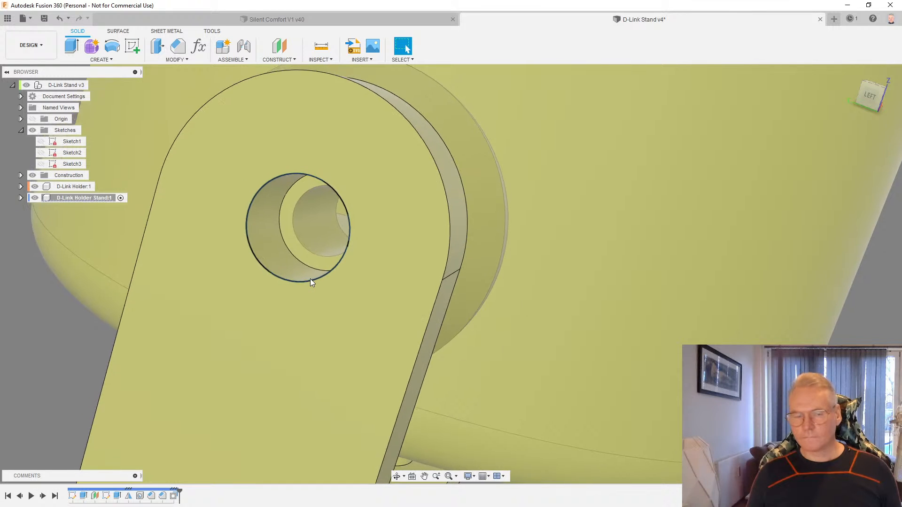
scroll(311, 279, down, 2)
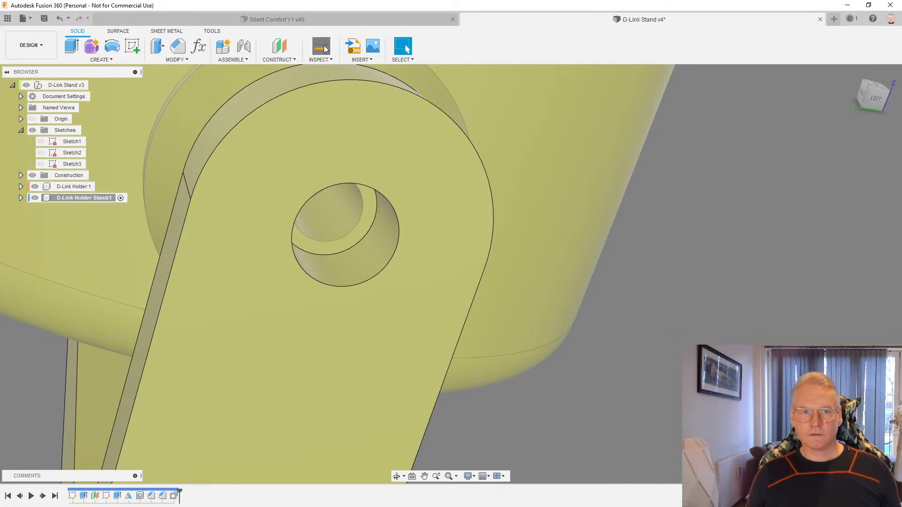
click(322, 47)
click(393, 259)
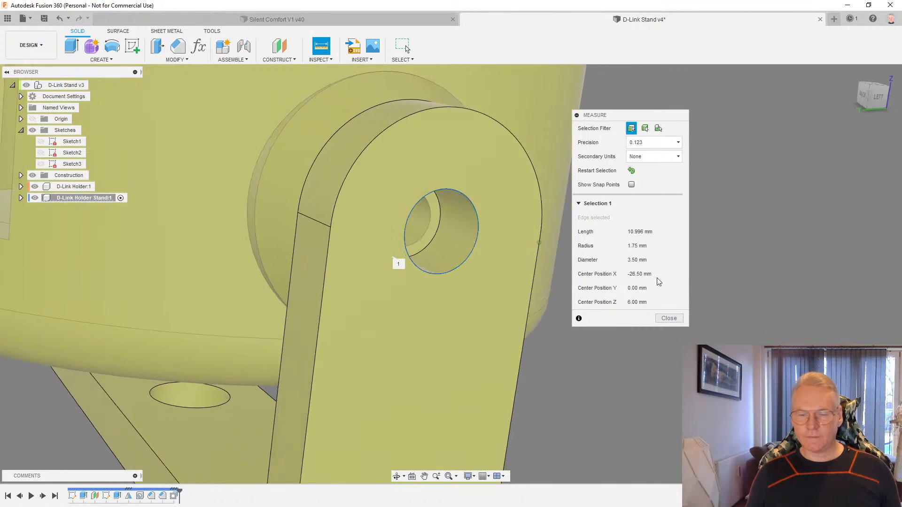
click(677, 319)
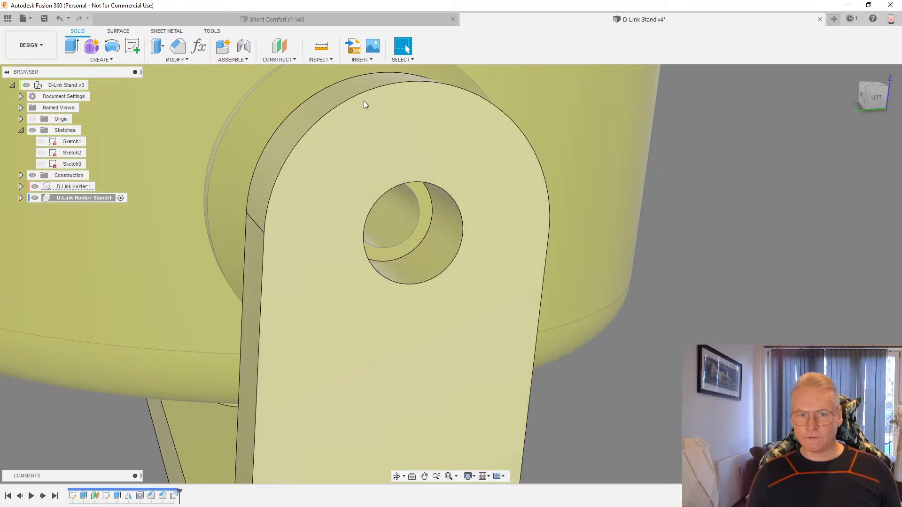
click(322, 47)
click(420, 234)
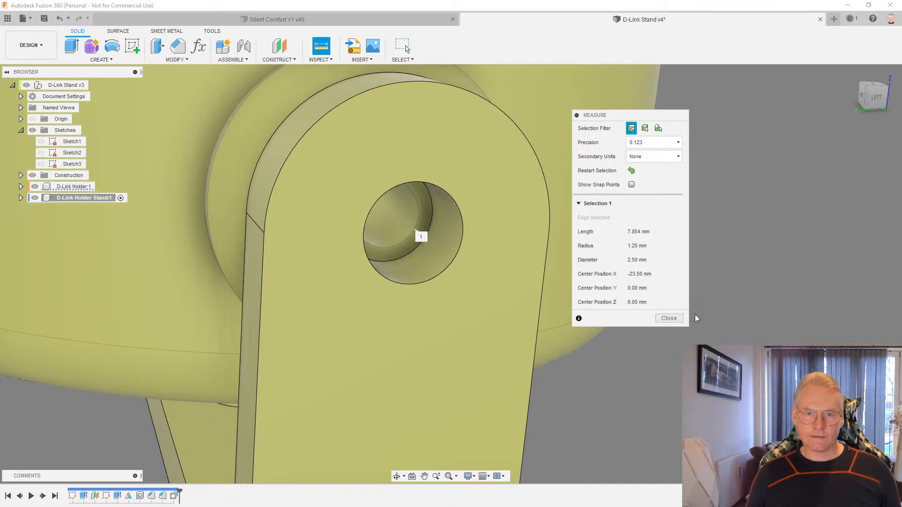
Close the measurement and activate the top-level D-Link Stand component
click(675, 318)
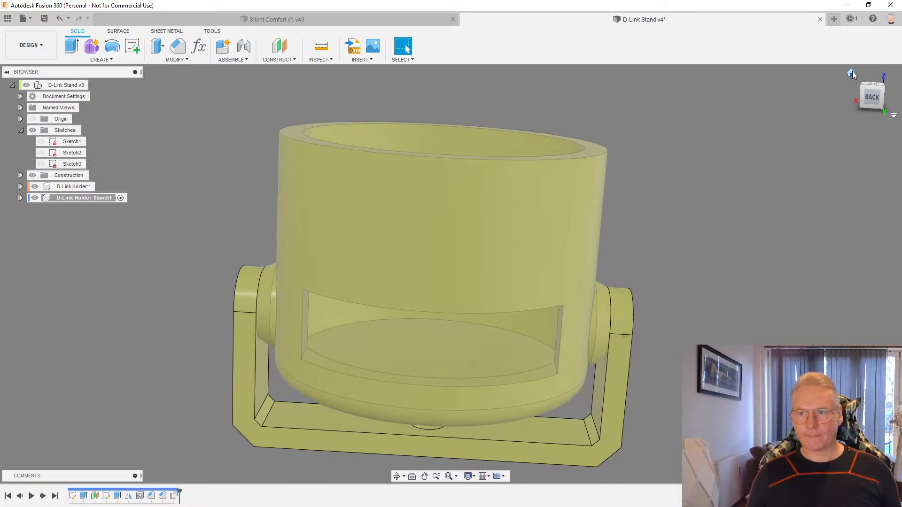
click(852, 74)
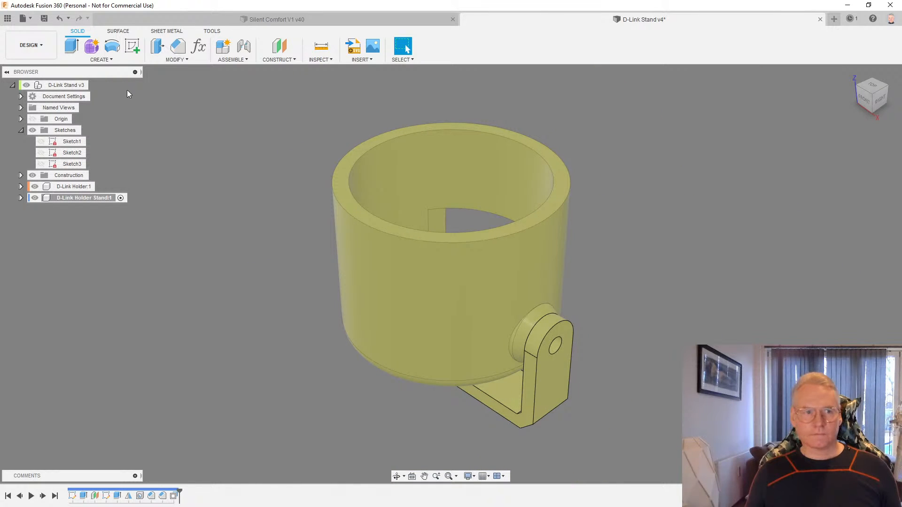
click(96, 86)
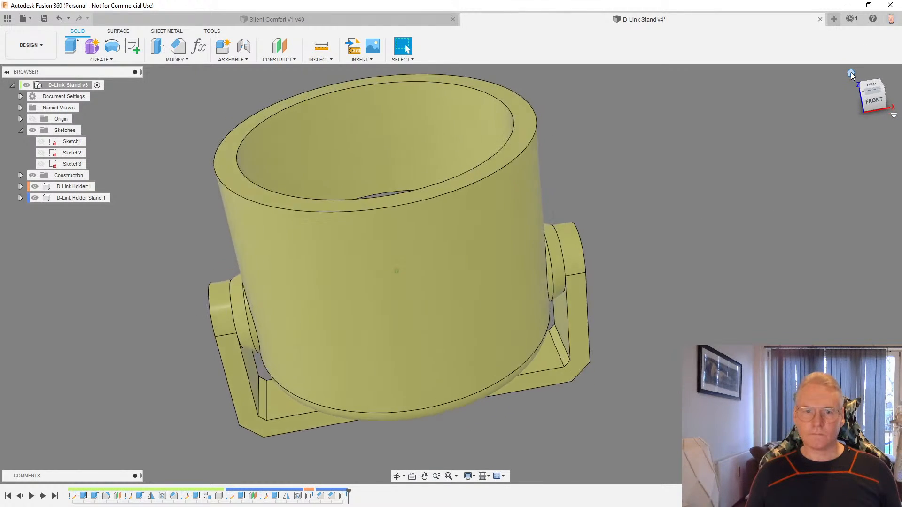
click(851, 74)
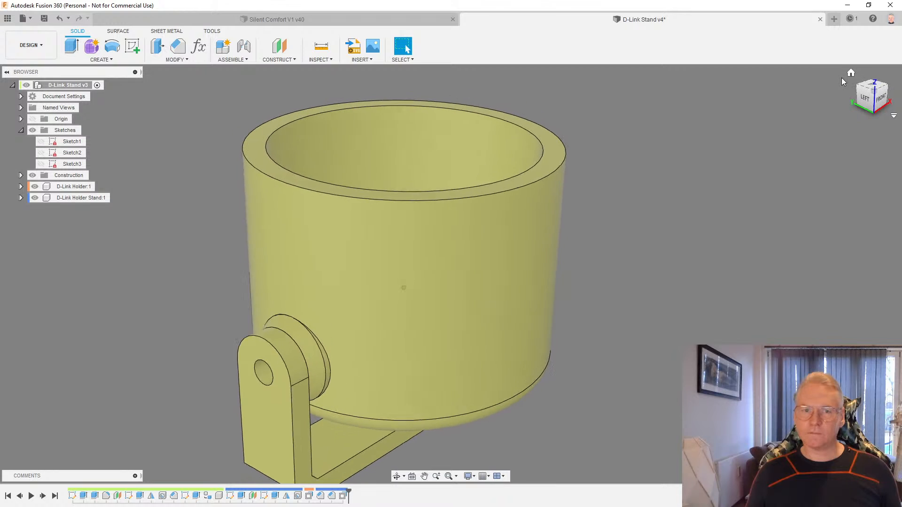
click(852, 73)
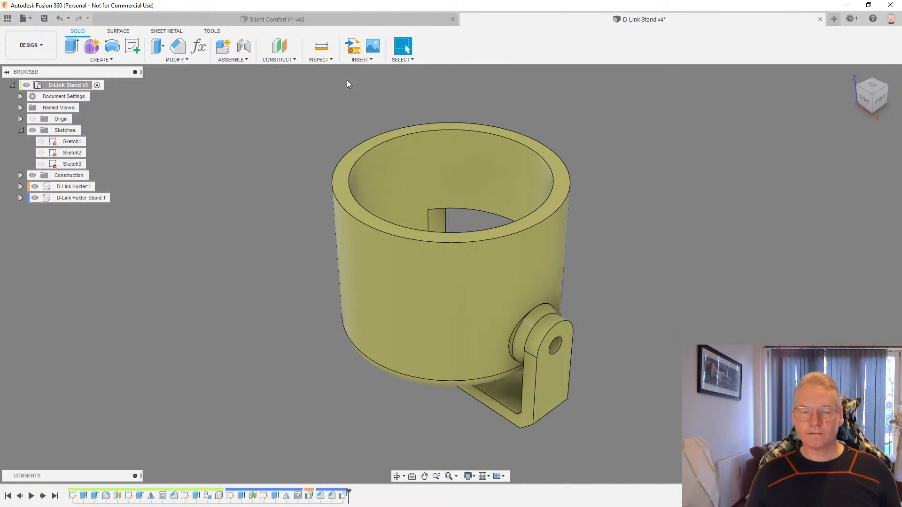
Export the D-Link Holder component for 3D printing with Medium refinement, saving it as D-Link Holder.stl in Downloads
click(213, 32)
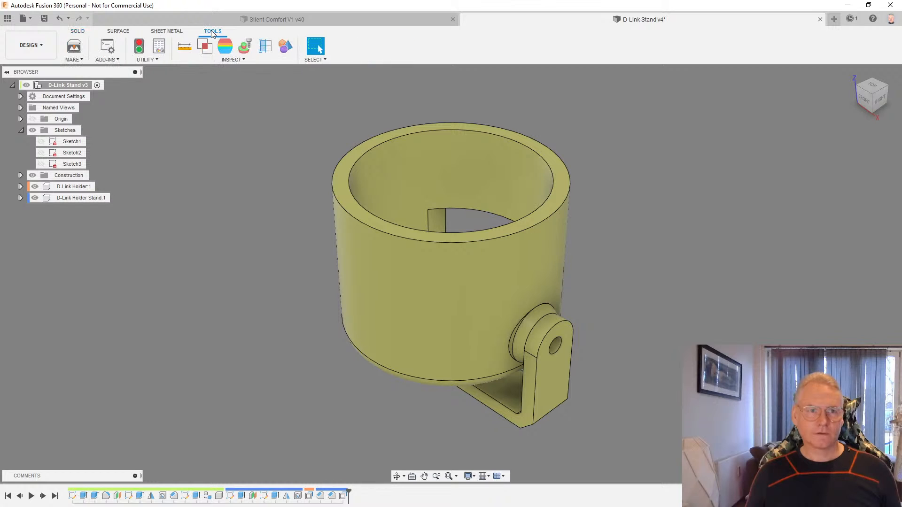
click(74, 46)
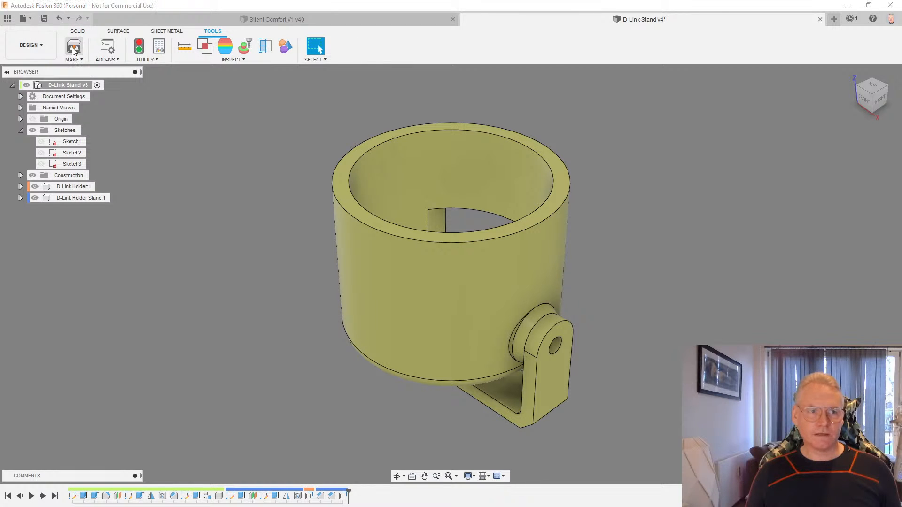
click(421, 307)
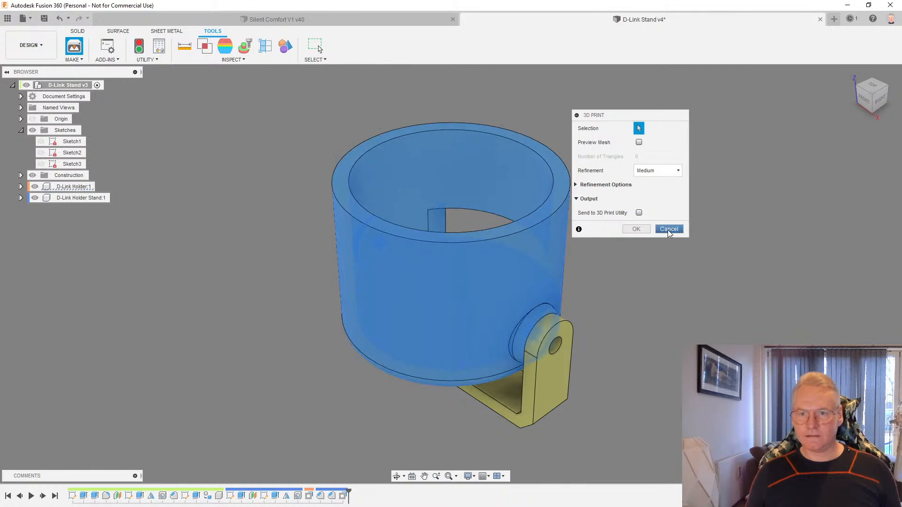
click(637, 229)
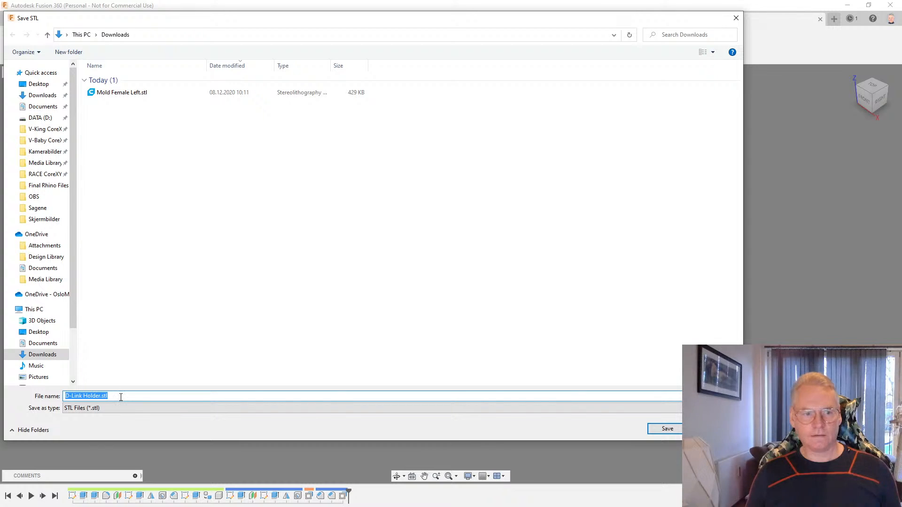
click(668, 428)
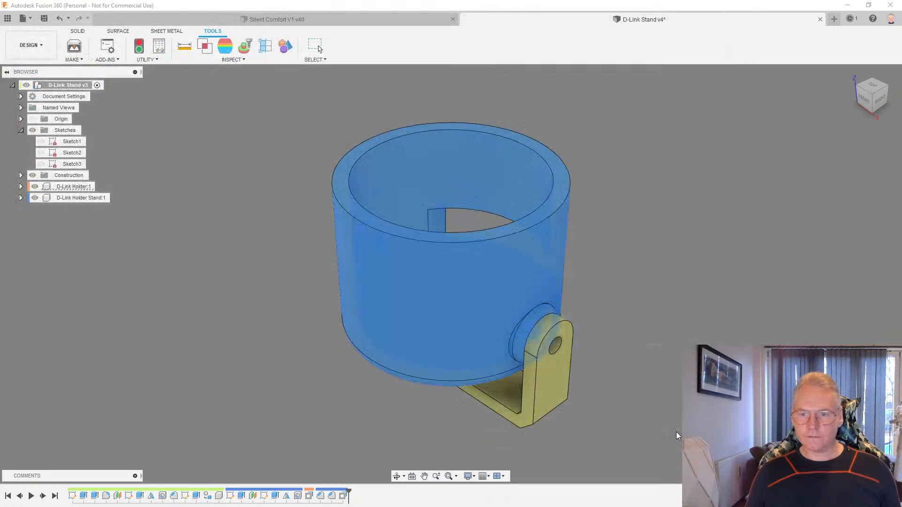
Export the stand body for 3D printing with Medium refinement, saving it in Downloads as an STL named D-Link Stand
click(74, 46)
click(554, 411)
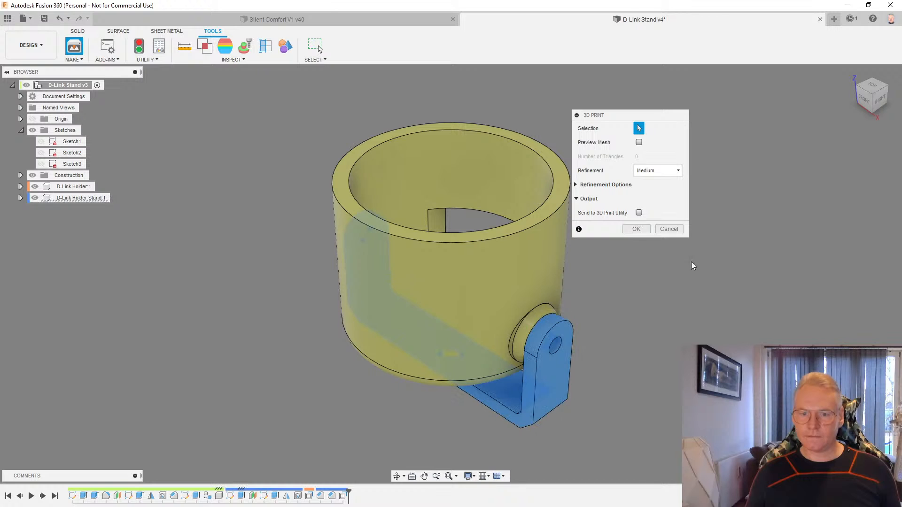
click(636, 229)
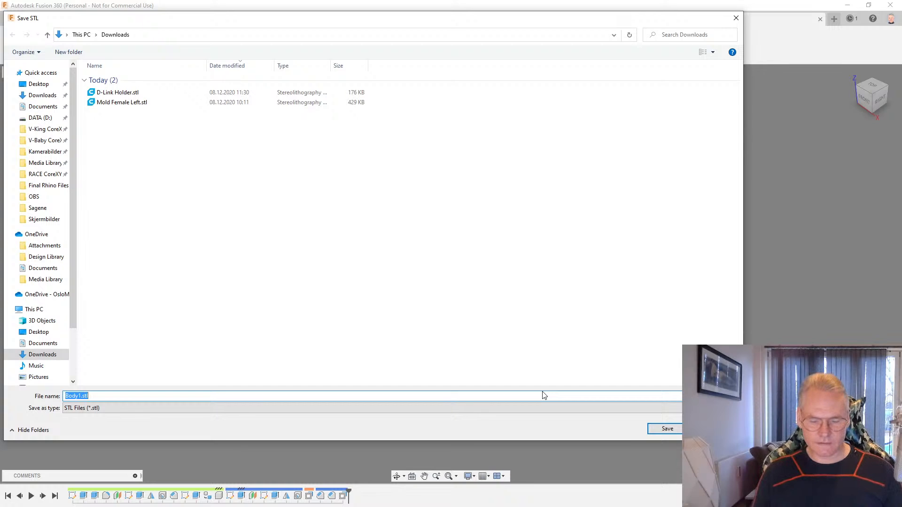
text(D-Lin)
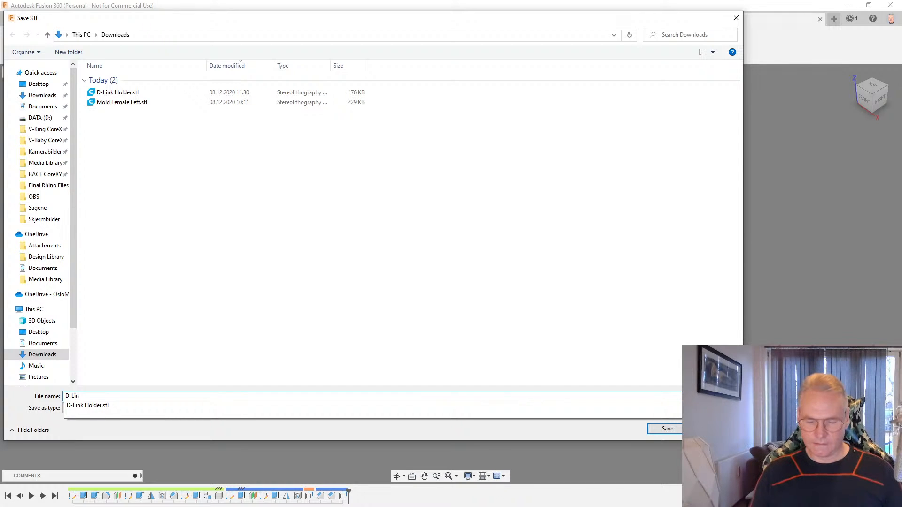
text(k Stand)
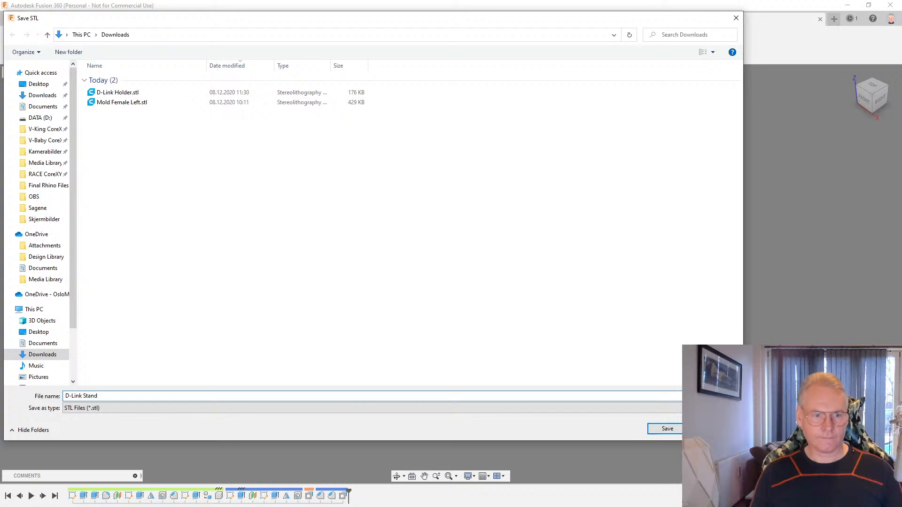
key(Return)
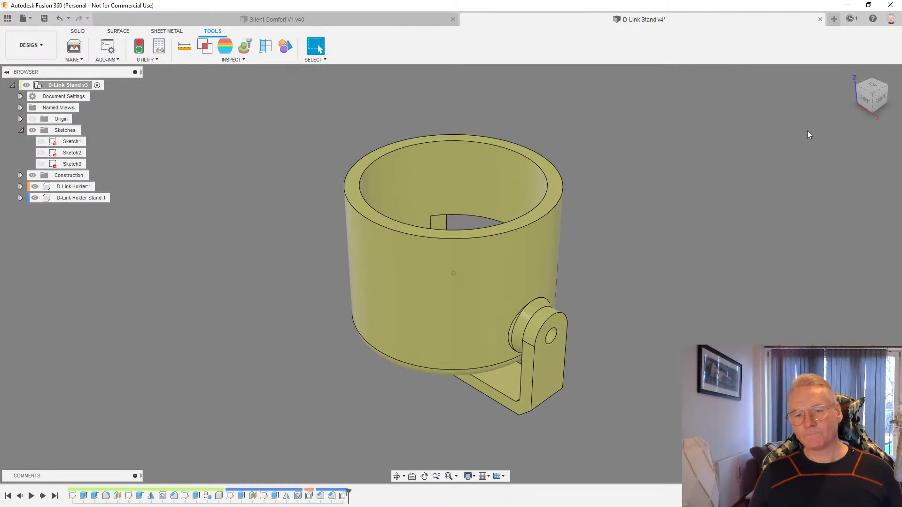
Restore the home view and save the design with the version description User Saved
click(851, 73)
key(ctrl+s)
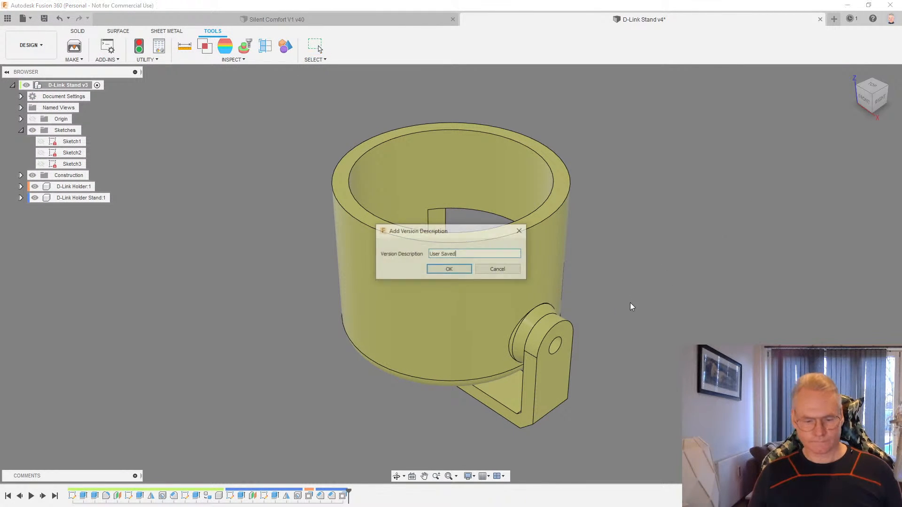
click(449, 271)
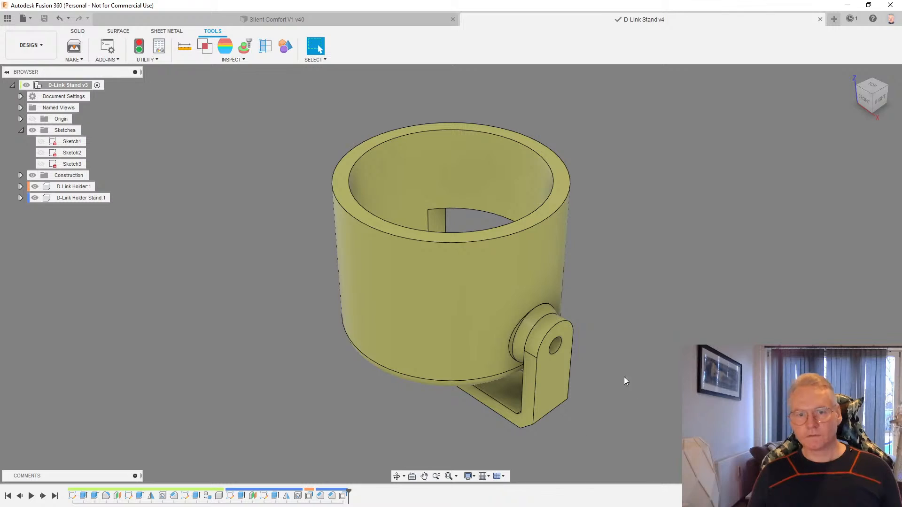
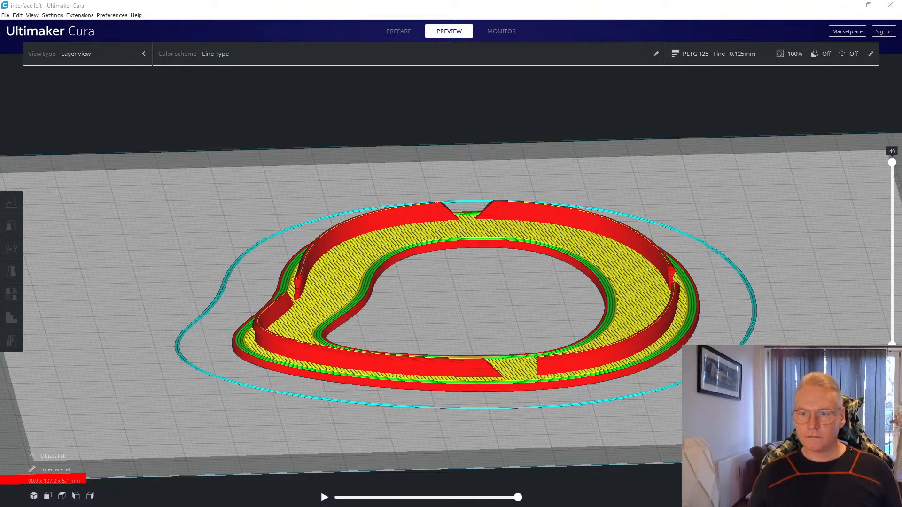
Switch to Ultimaker Cura, return to the Prepare stage and inspect the interface left model
scroll(333, 321, down, 3)
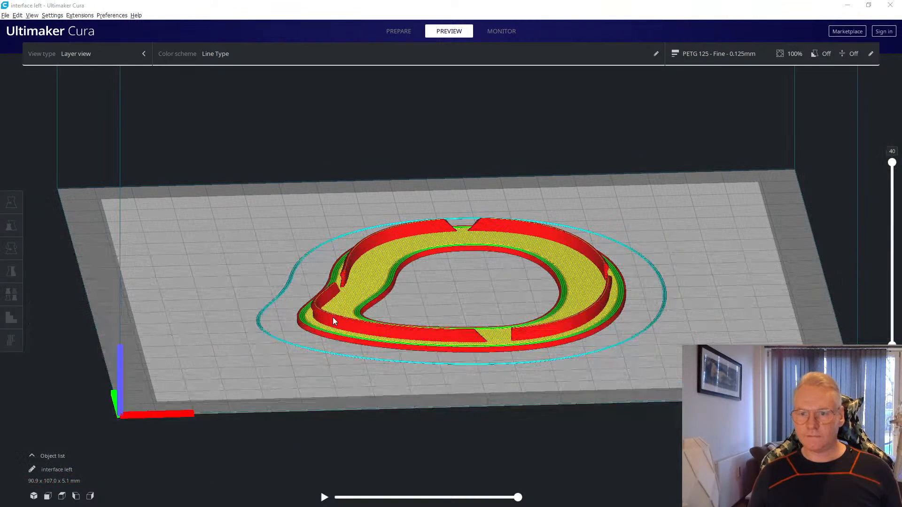
click(401, 32)
scroll(658, 338, up, 6)
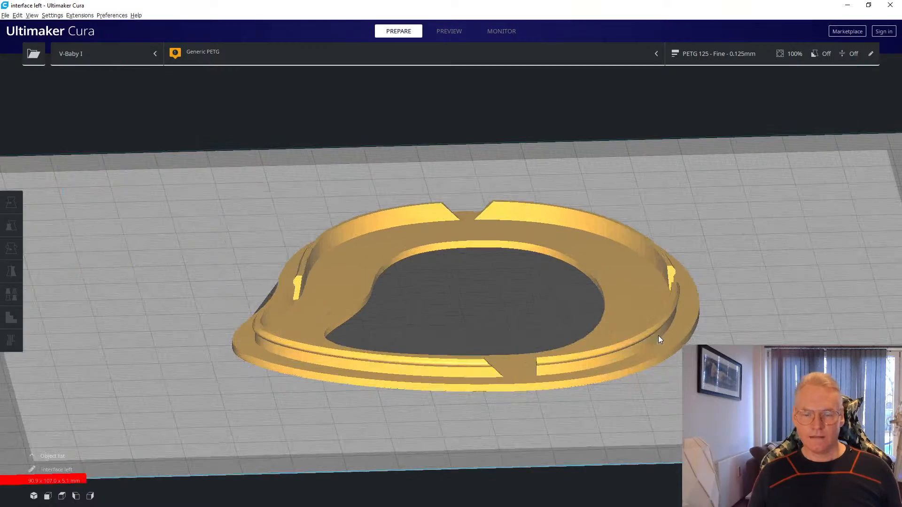
right_drag(658, 338, 585, 336)
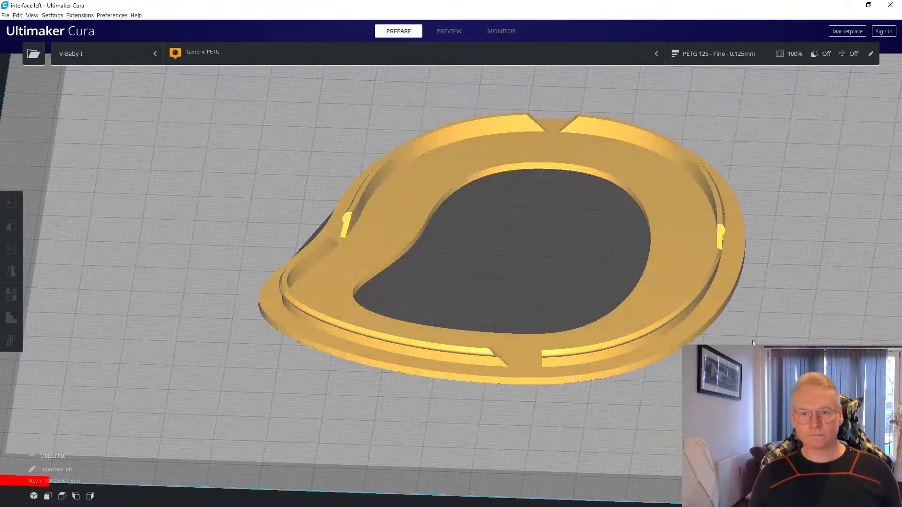
middle_drag(585, 337, 506, 378)
mouse_move(666, 389)
right_down()
mouse_move(661, 372)
mouse_move(664, 384)
right_up()
Select the interface left model and mirror it along the vertical axis
click(623, 352)
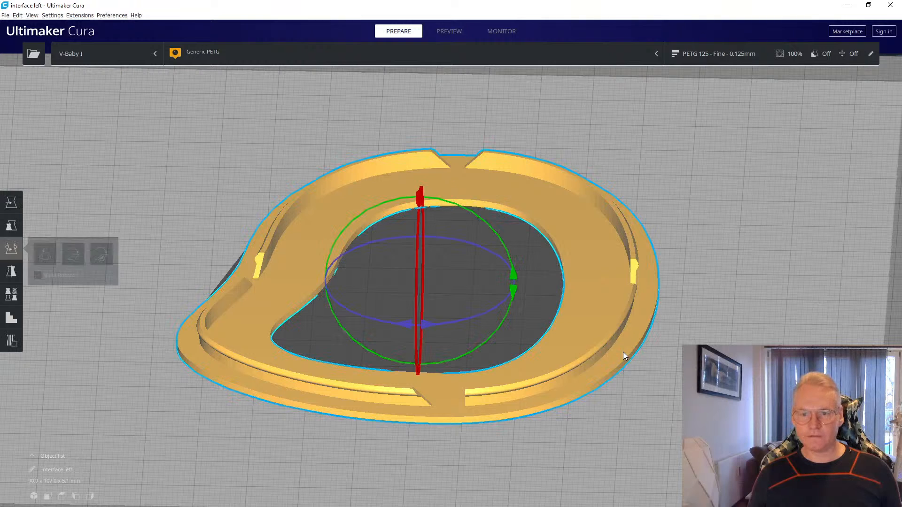
key(m)
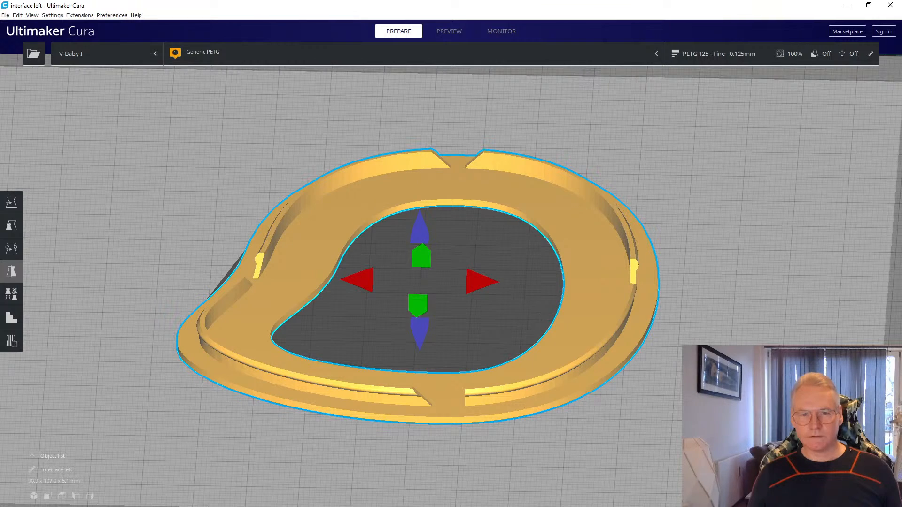
right_drag(752, 382, 604, 327)
scroll(531, 263, down, 3)
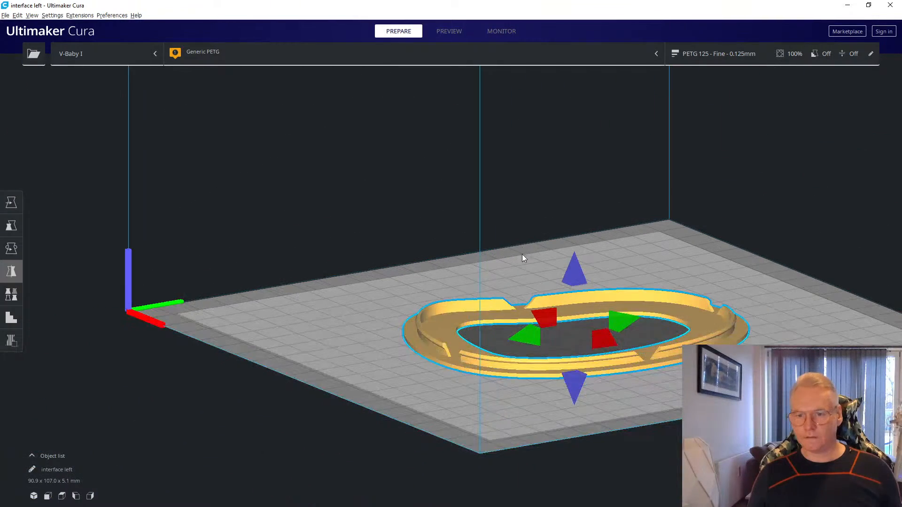
click(578, 388)
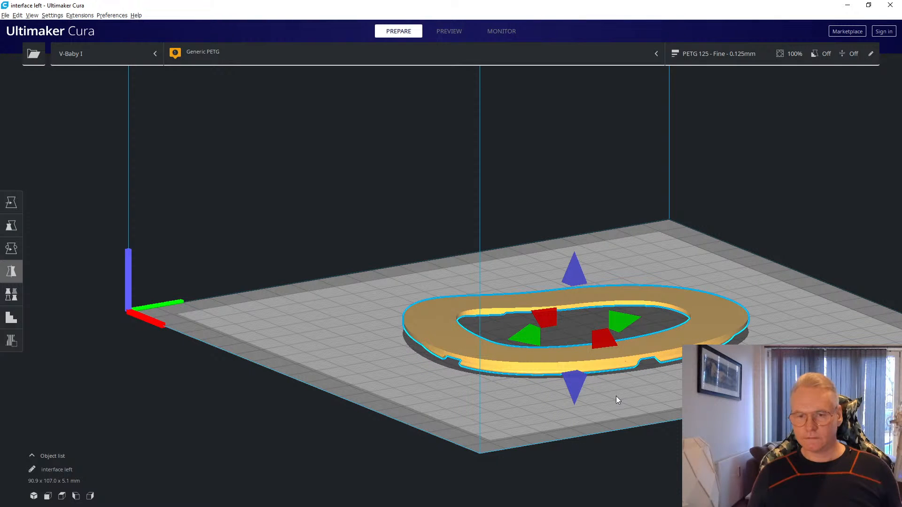
Rotate the mirrored interface left model about its Y axis so its rim faces up, and deselect it
key(r)
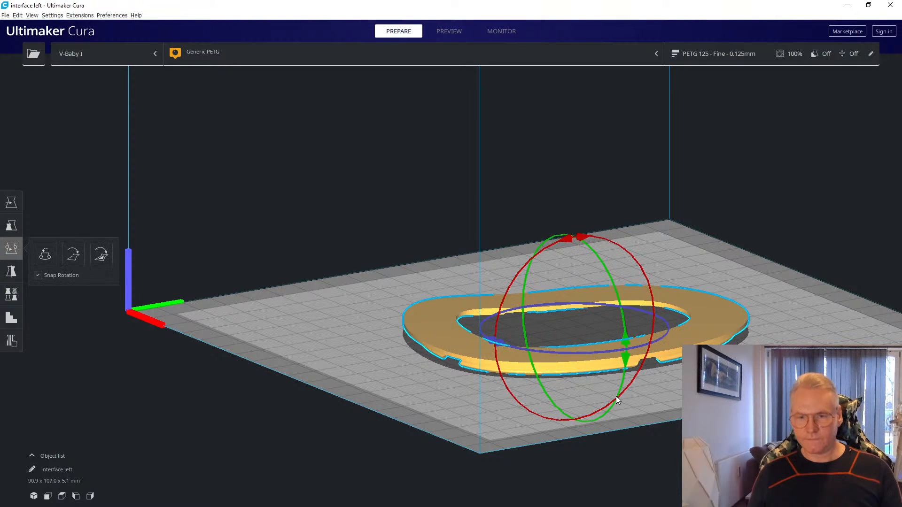
right_drag(617, 398, 454, 268)
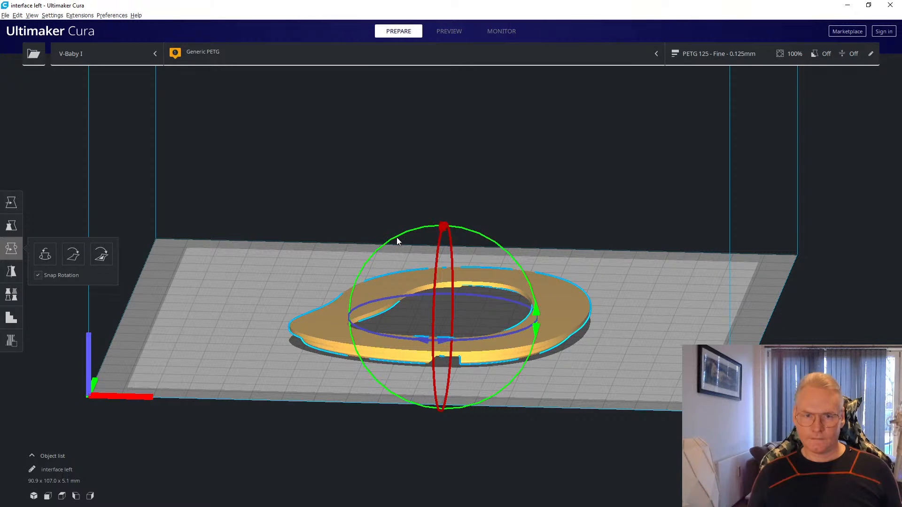
drag(396, 237, 531, 353)
click(649, 348)
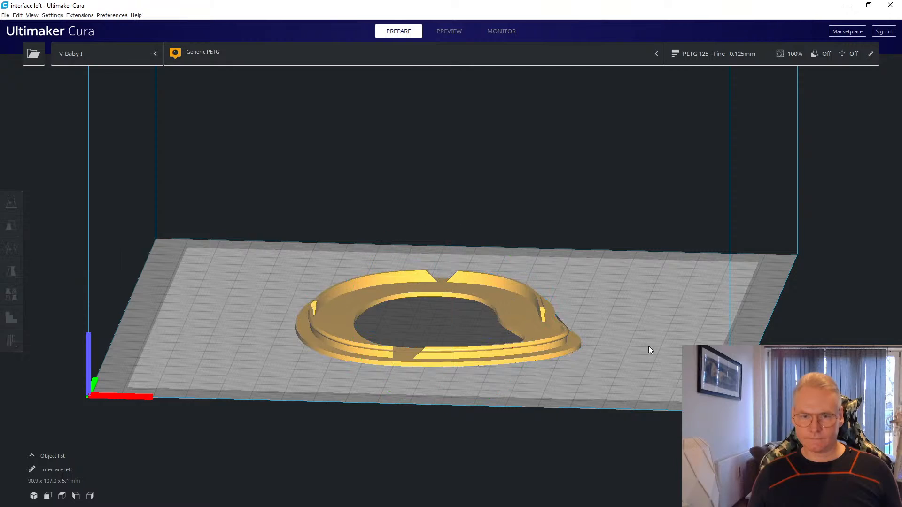
Inspect the mirrored interface left model from above and clear it from the build plate
right_drag(645, 325, 629, 363)
scroll(614, 204, up, 3)
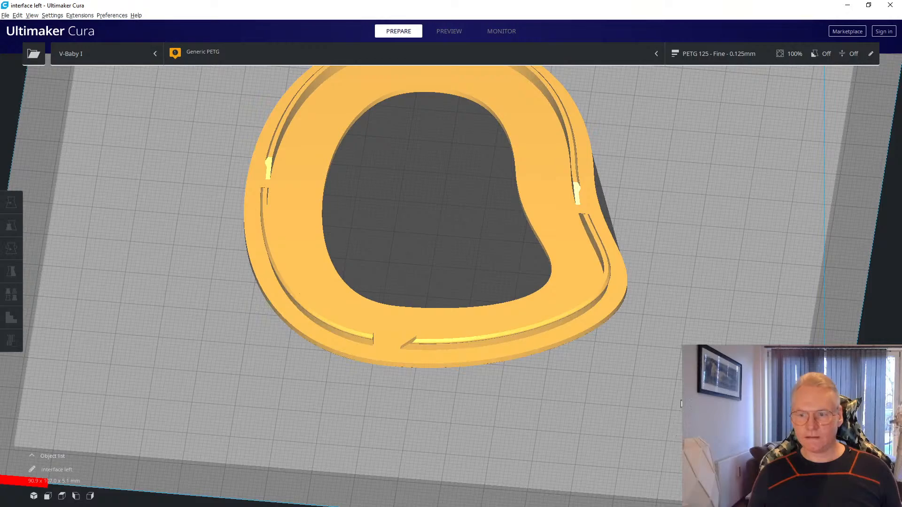
right_drag(675, 430, 644, 428)
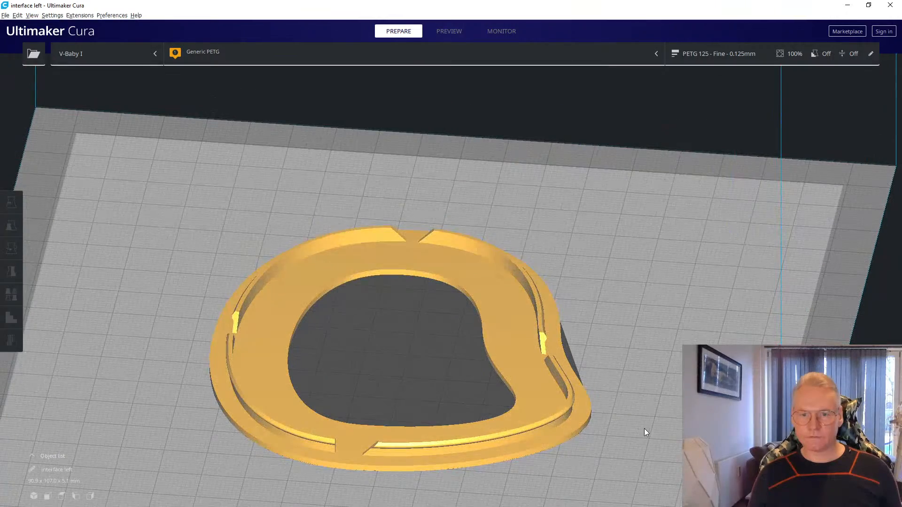
middle_drag(638, 338, 657, 319)
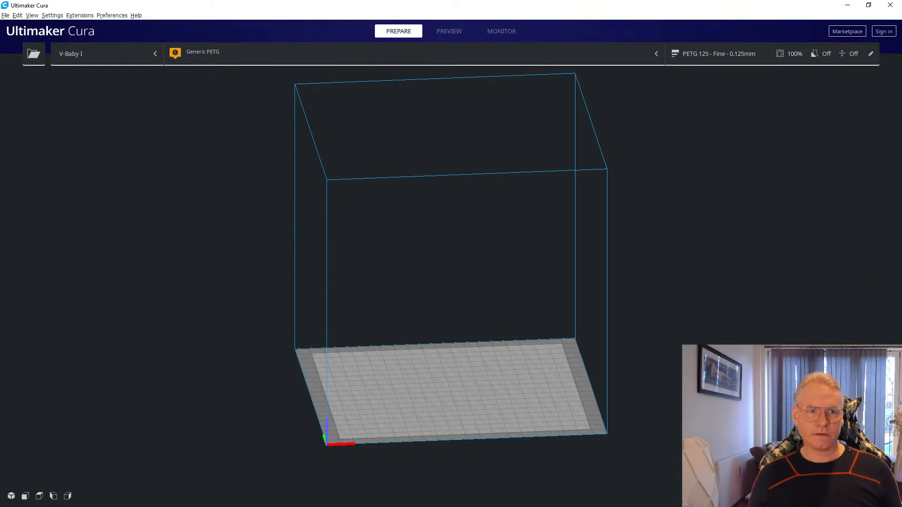
Load D-Link Stand.stl and D-Link Holder.stl from Downloads together onto the build plate
click(34, 54)
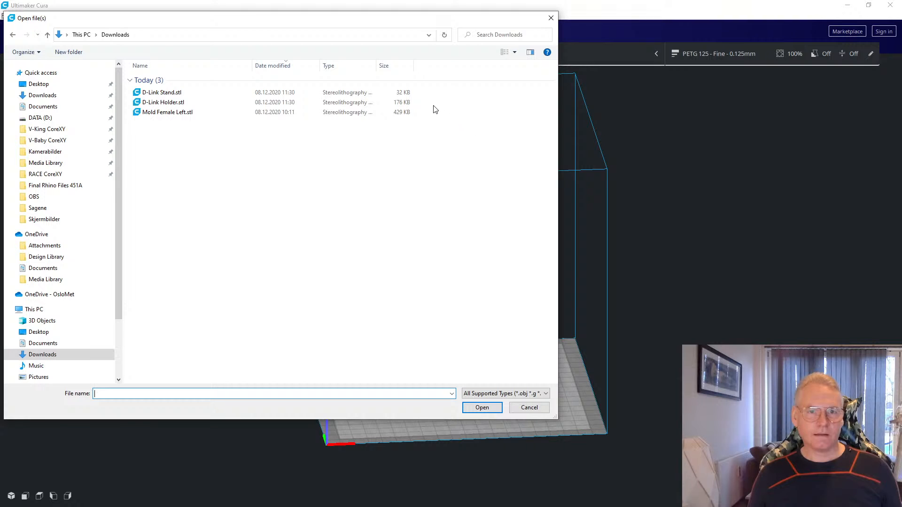
drag(435, 110, 405, 100)
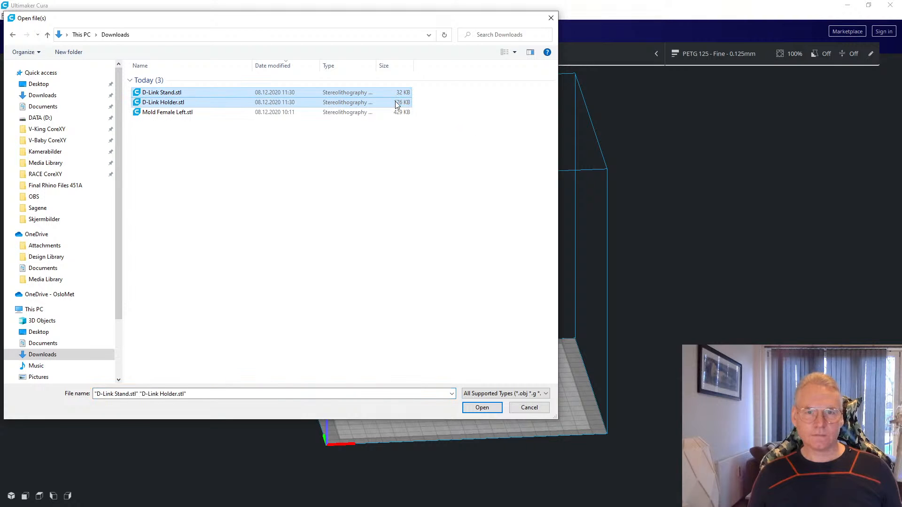
click(483, 407)
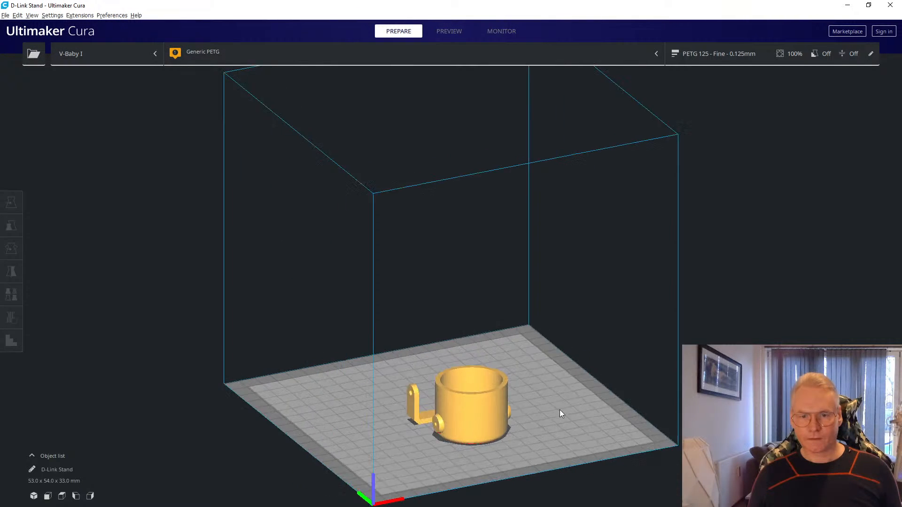
right_drag(560, 409, 709, 439)
scroll(499, 422, up, 3)
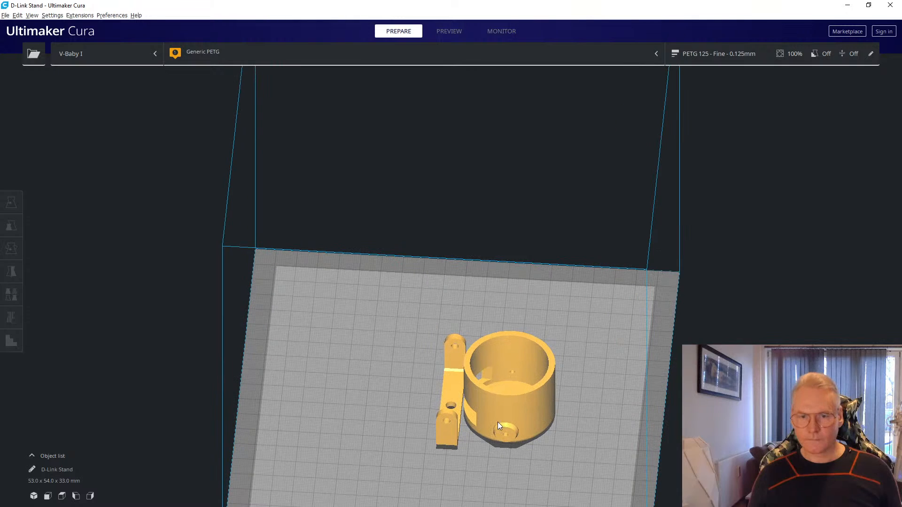
Move the D-Link stand away from the holder by setting its Y position to -10 mm, and deselect it
click(451, 401)
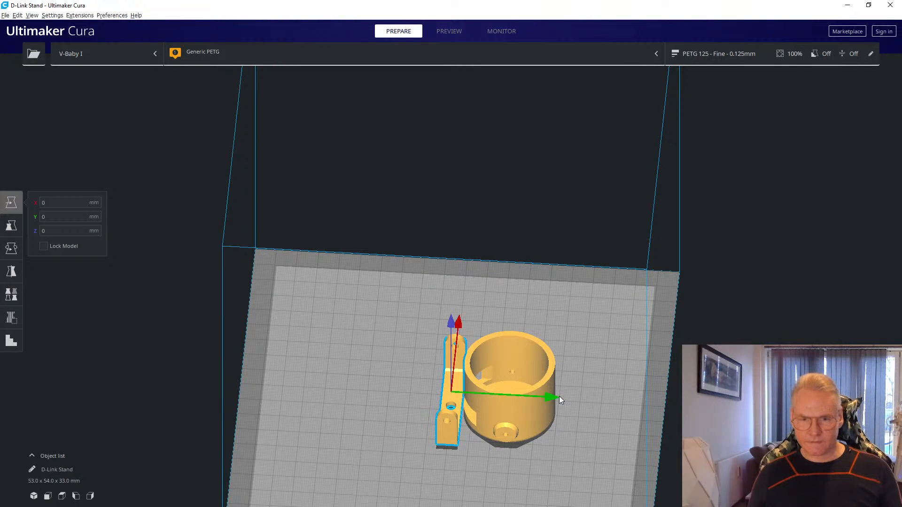
drag(560, 396, 502, 405)
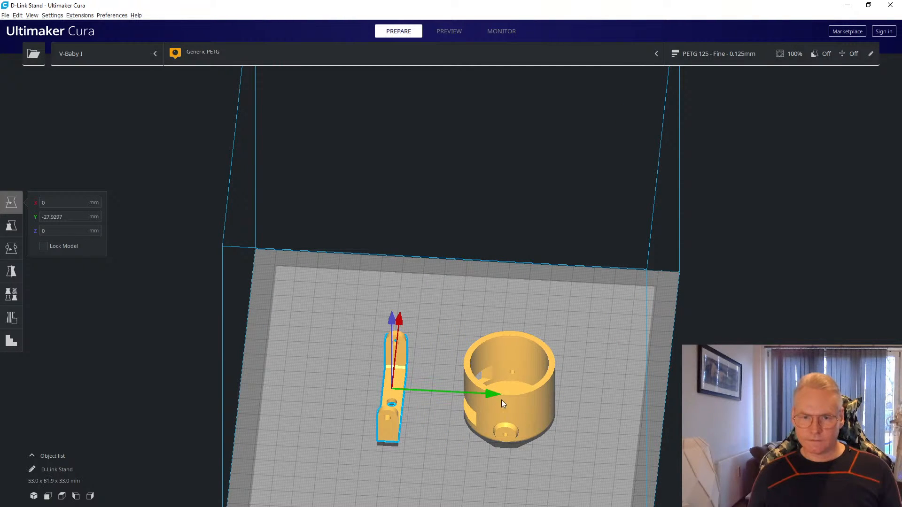
click(66, 216)
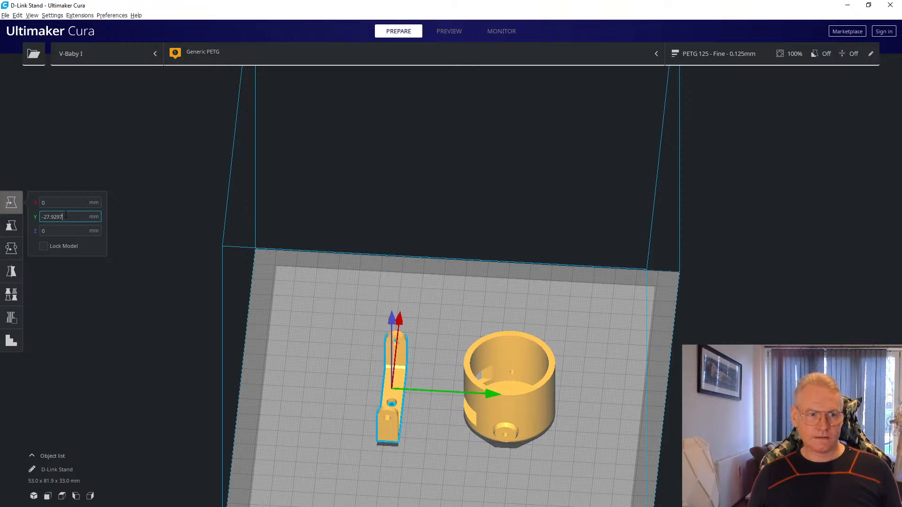
text(-10)
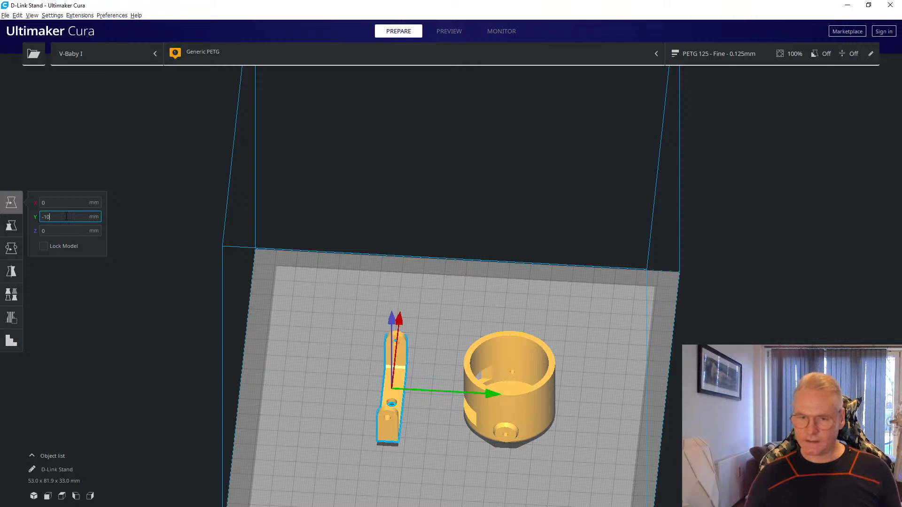
key(Return)
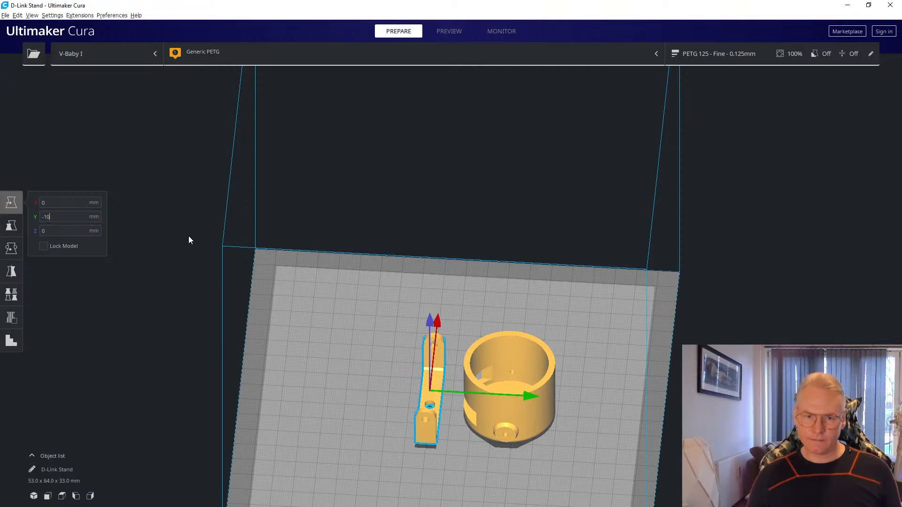
click(609, 327)
Rotate the D-Link holder about its vertical axis so its side slot faces away from the stand, and deselect it
right_drag(605, 376, 544, 285)
scroll(505, 402, up, 5)
scroll(504, 400, down, 3)
right_drag(497, 318, 388, 360)
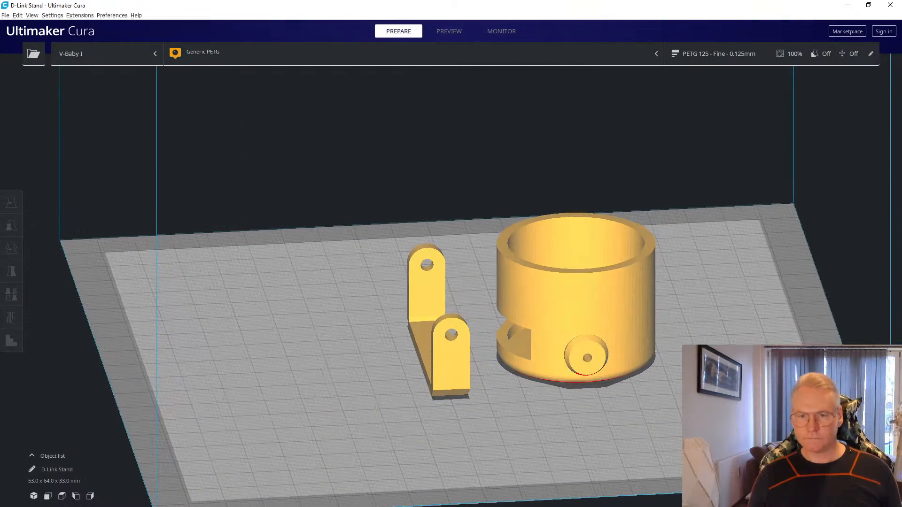
click(626, 333)
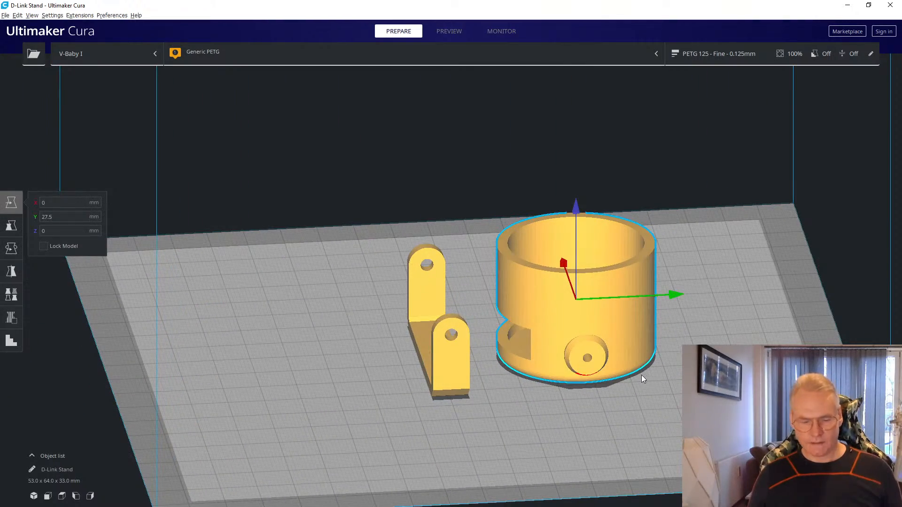
key(r)
right_drag(650, 396, 531, 437)
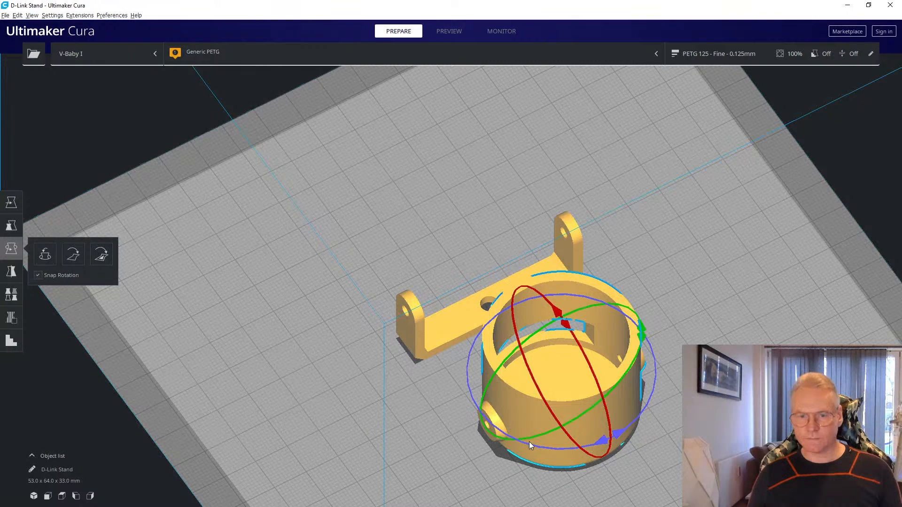
drag(535, 444, 581, 252)
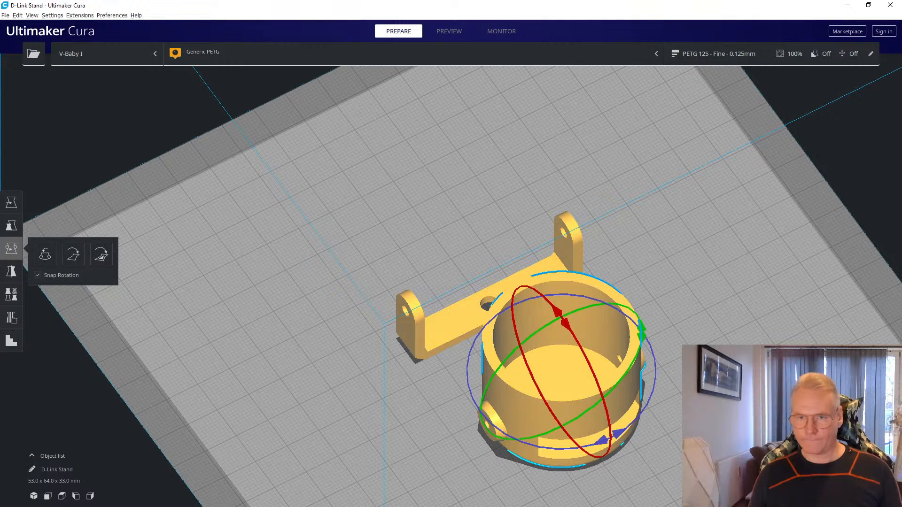
click(651, 329)
Switch the print profile to Draft - 0.2 mm and enable Optimize Wall Printing Order
scroll(652, 329, down, 3)
right_drag(637, 407, 447, 329)
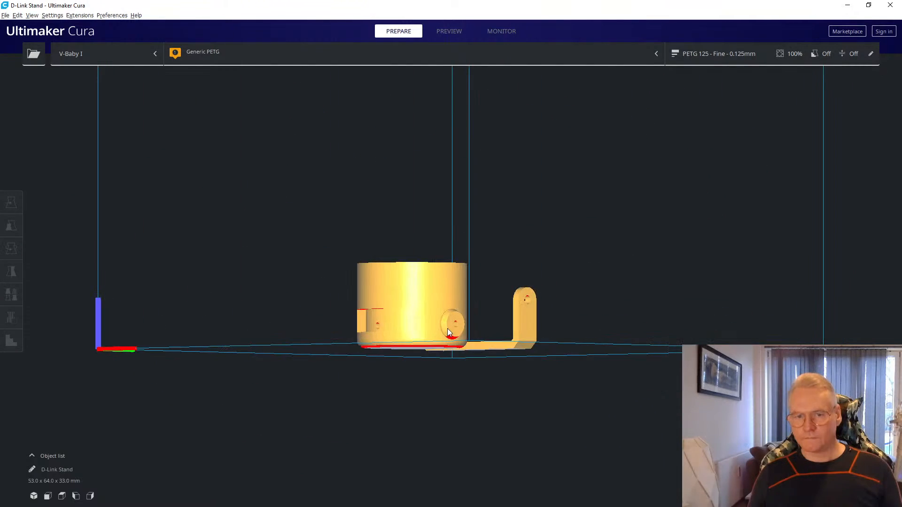
scroll(449, 332, up, 2)
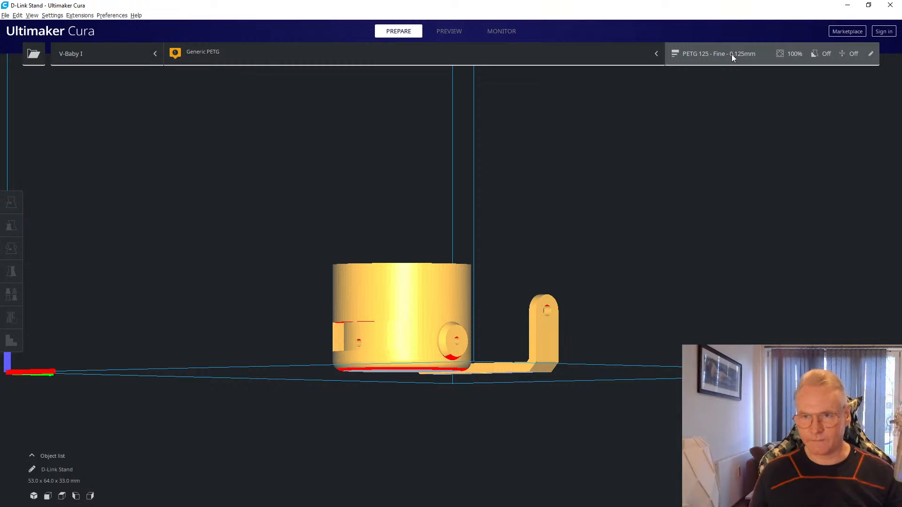
click(712, 55)
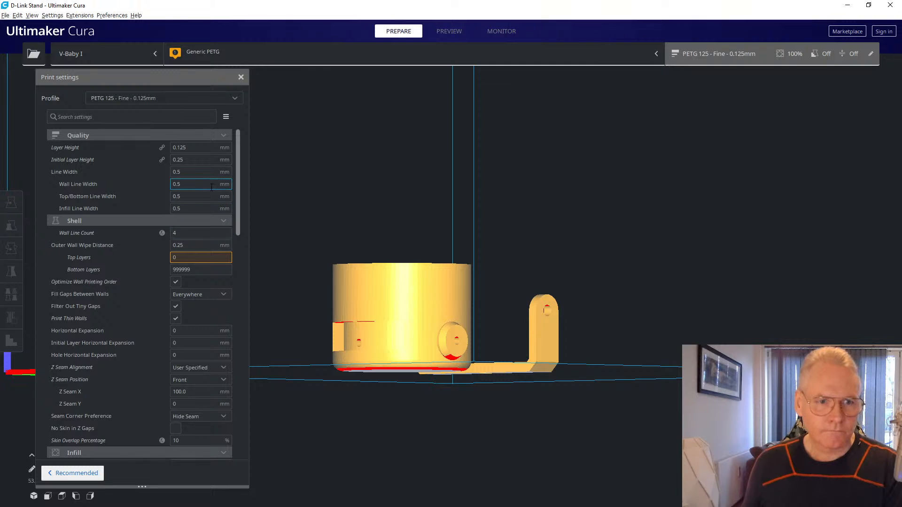
click(204, 98)
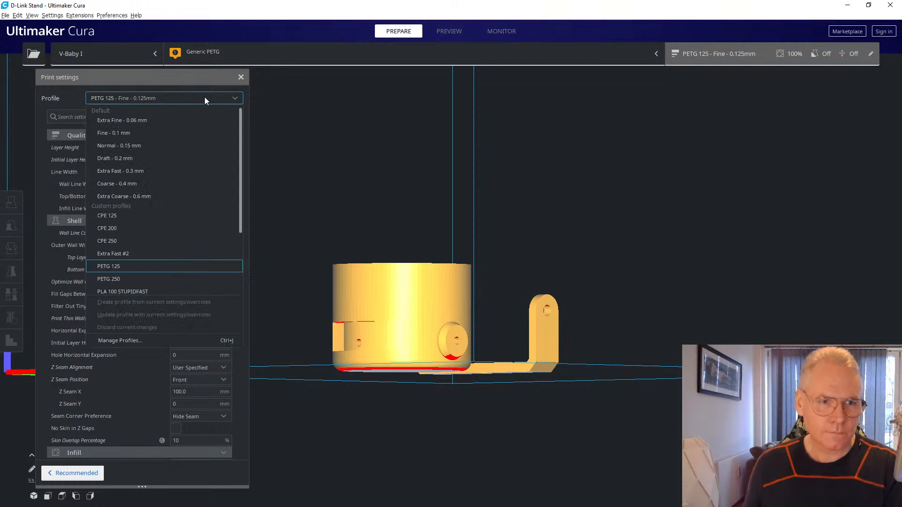
click(144, 162)
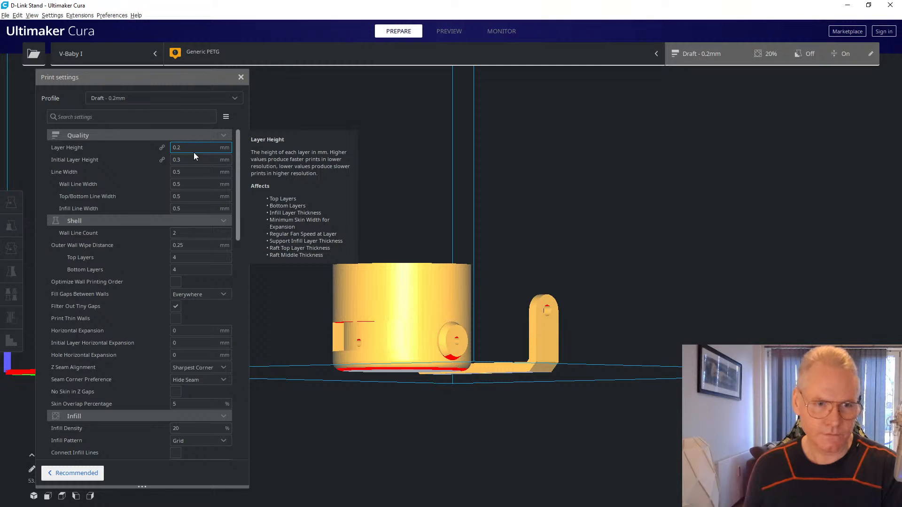
click(179, 283)
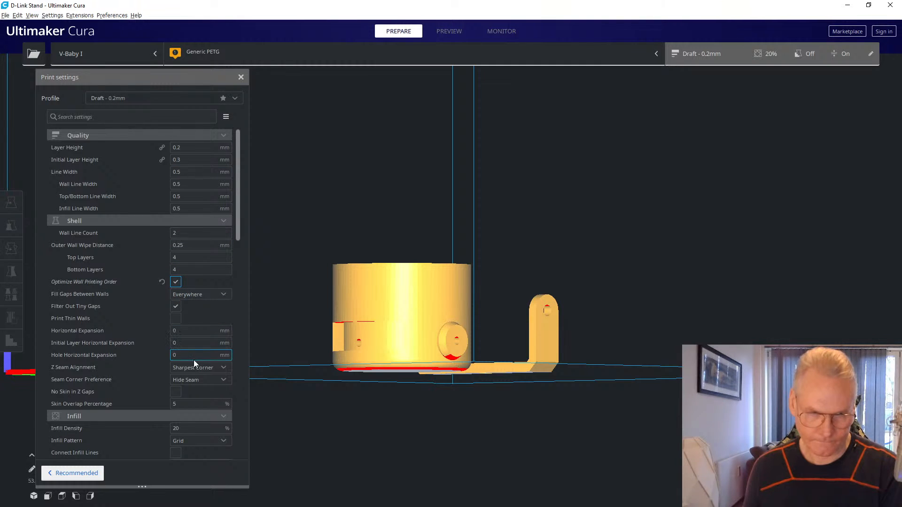
Set the Z Seam Alignment to User Specified
click(488, 230)
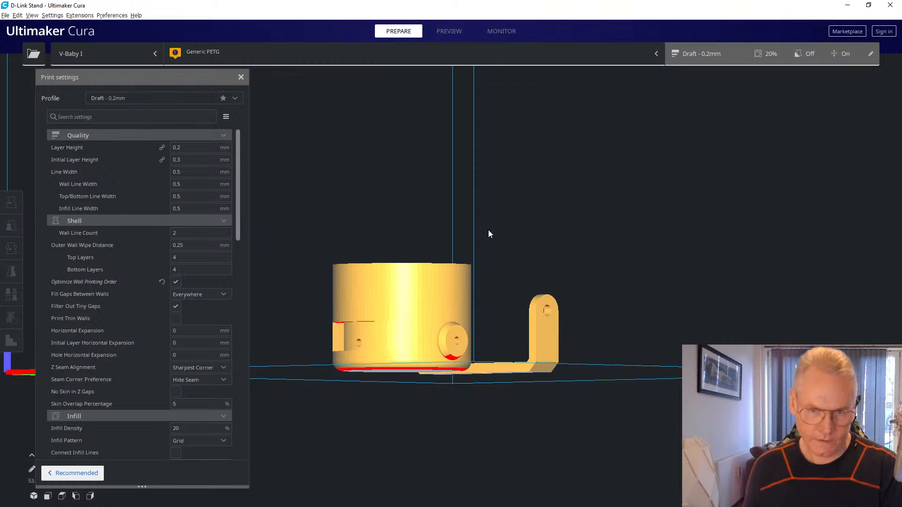
middle_drag(489, 230, 526, 207)
mouse_move(205, 371)
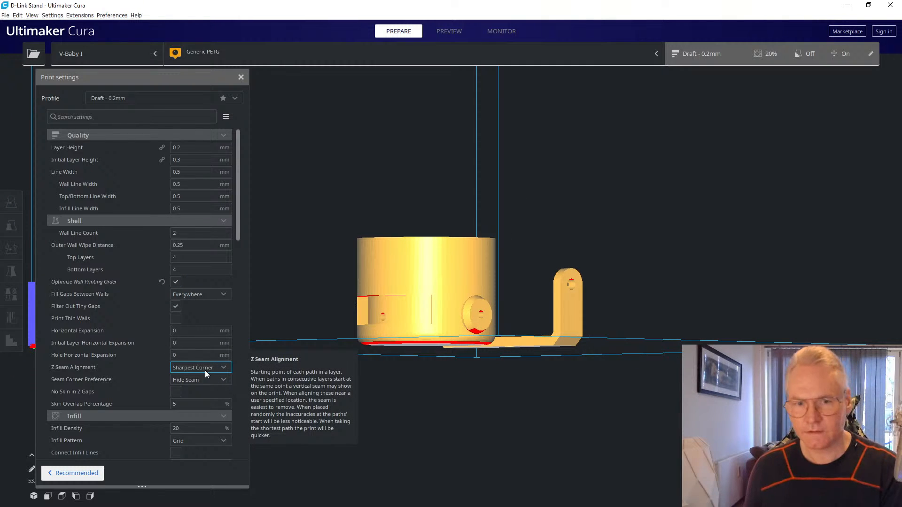
click(203, 366)
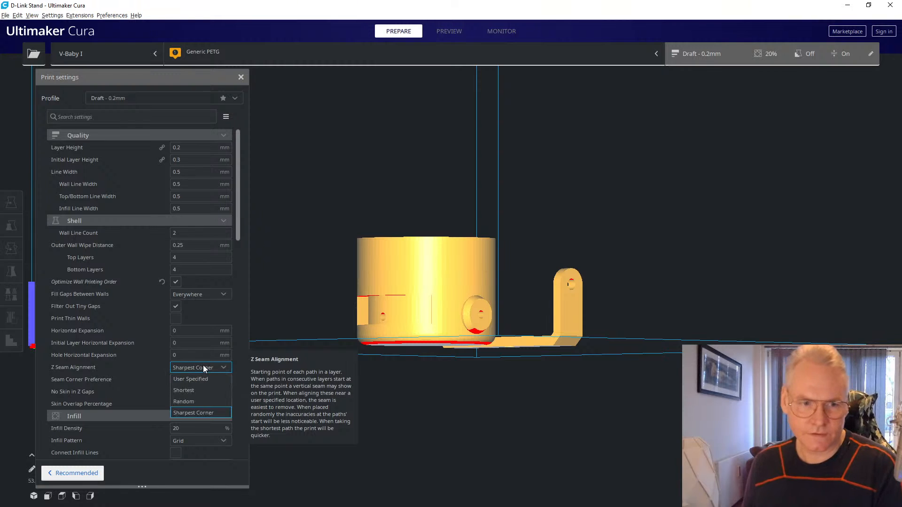
click(200, 379)
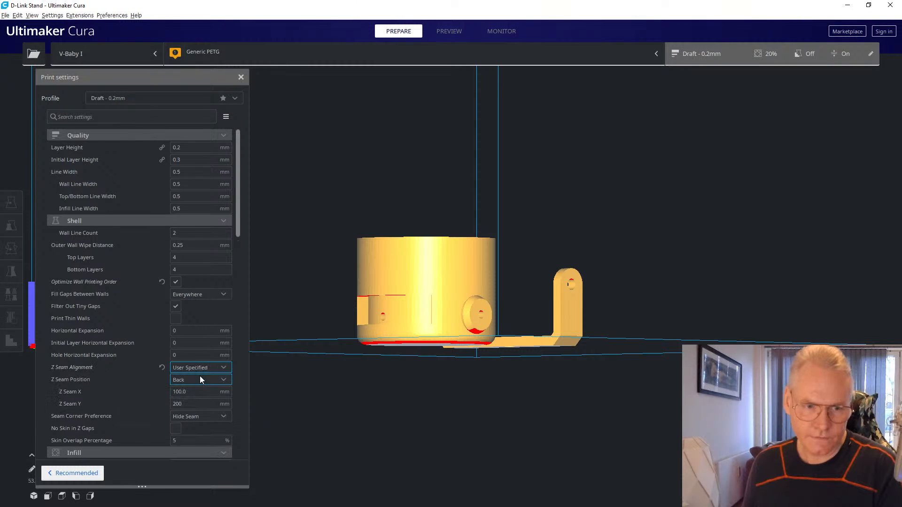
Check the holder and stand from several sides, and slice them to show the layer preview
right_drag(523, 283, 460, 360)
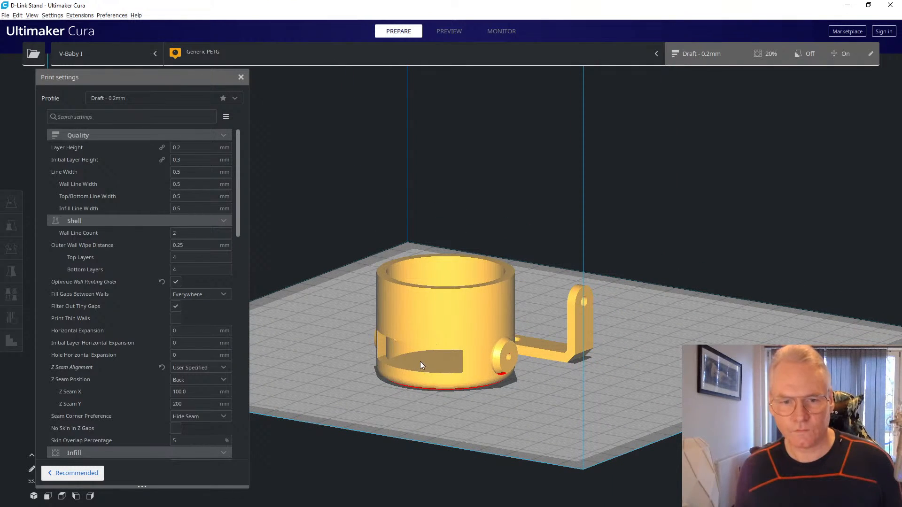
right_drag(565, 341, 453, 292)
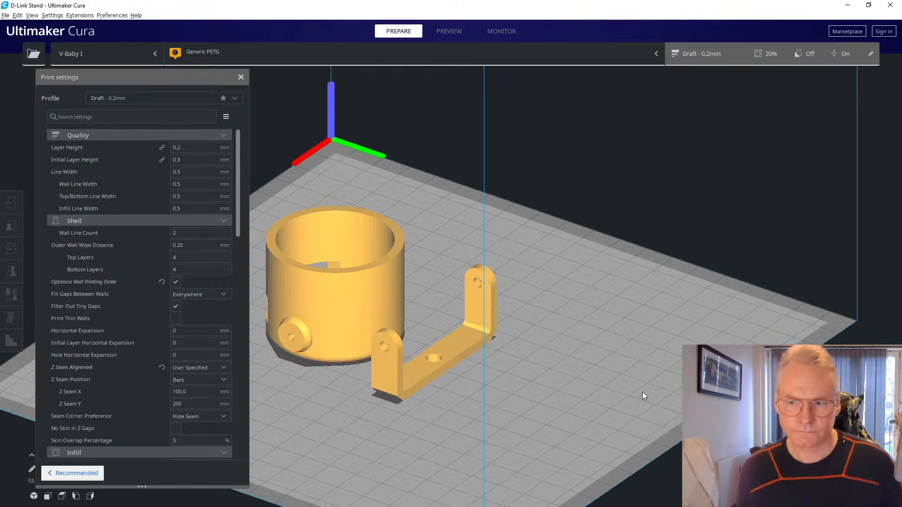
middle_drag(496, 376, 682, 378)
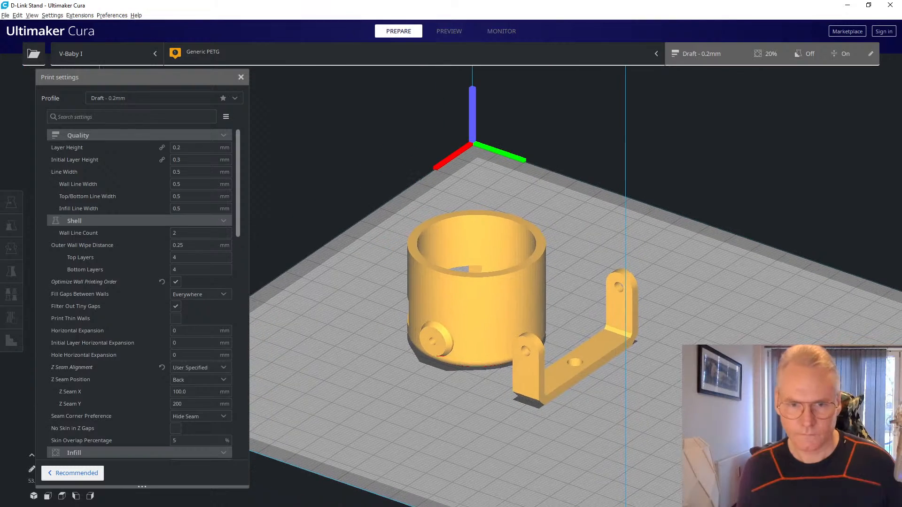
click(771, 486)
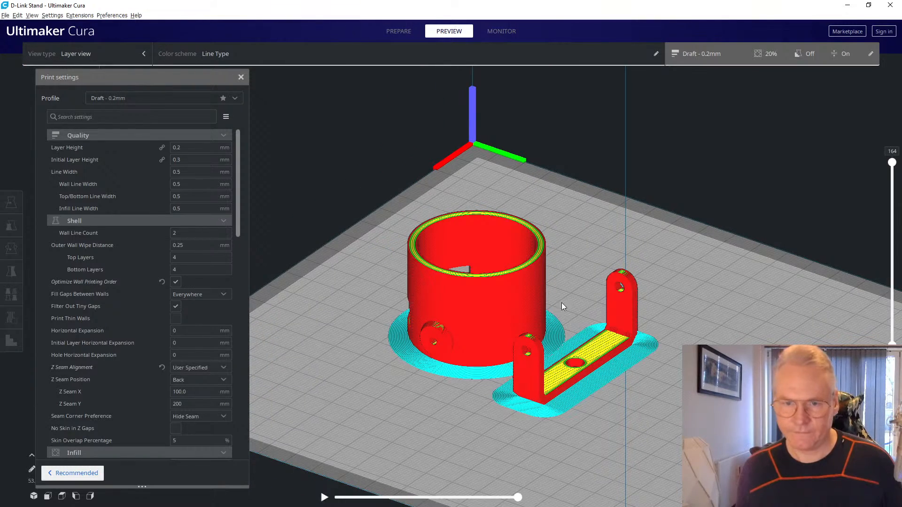
Change the Build Plate Adhesion Type to Skirt, set the Skirt Distance to 10 mm, and reslice
scroll(564, 267, up, 2)
scroll(207, 405, down, 15)
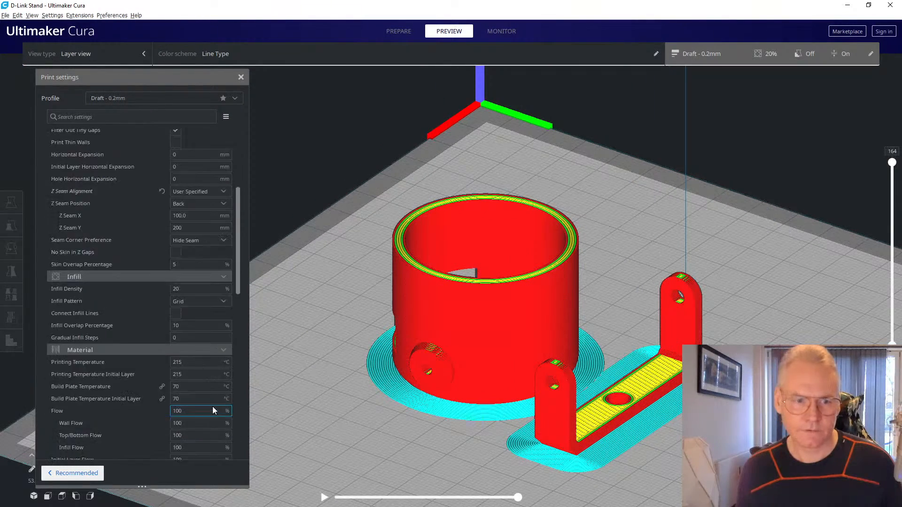
scroll(197, 403, down, 3)
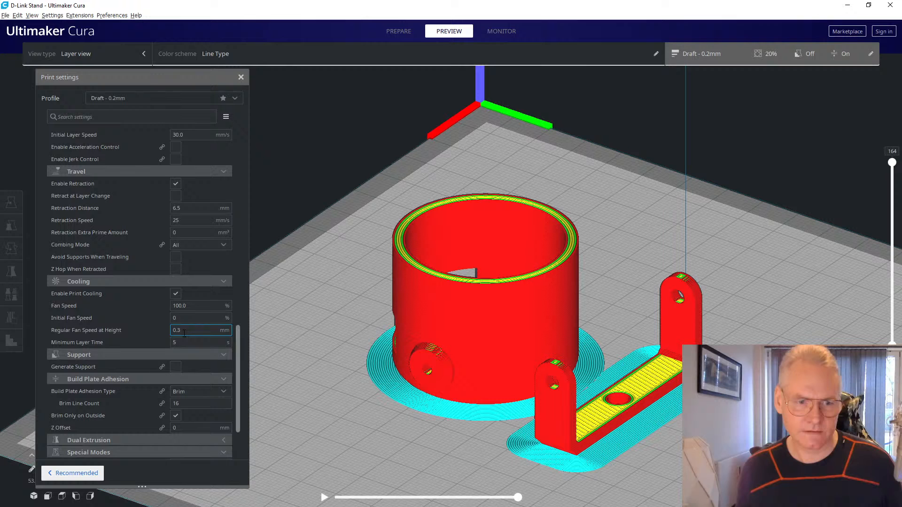
click(196, 393)
click(191, 404)
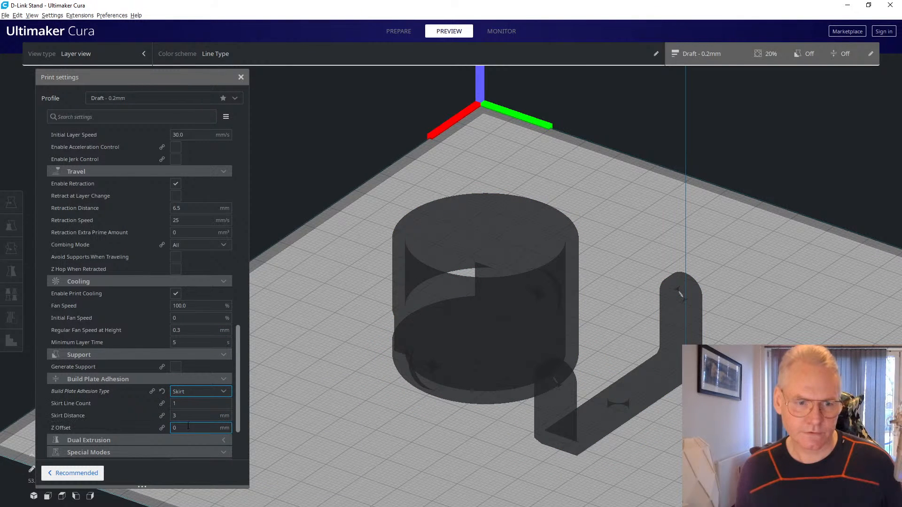
click(183, 416)
text(10)
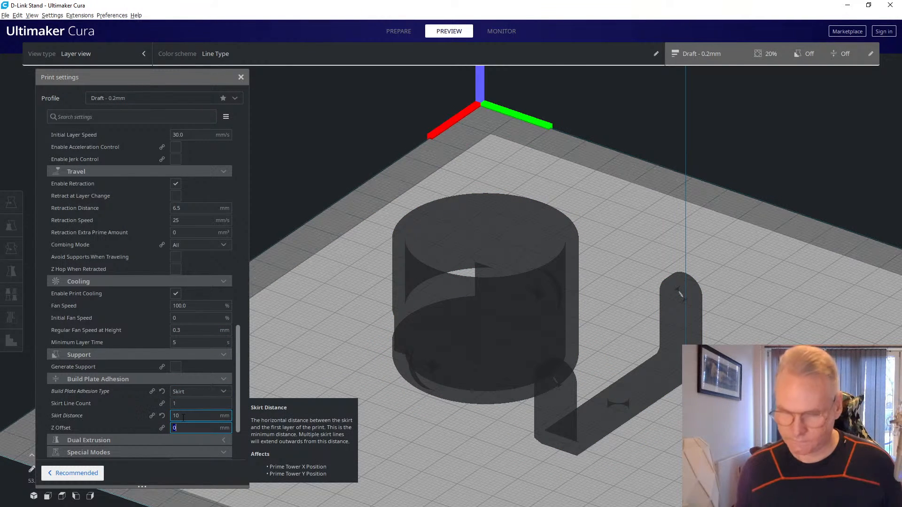
key(Tab)
key(Tab)
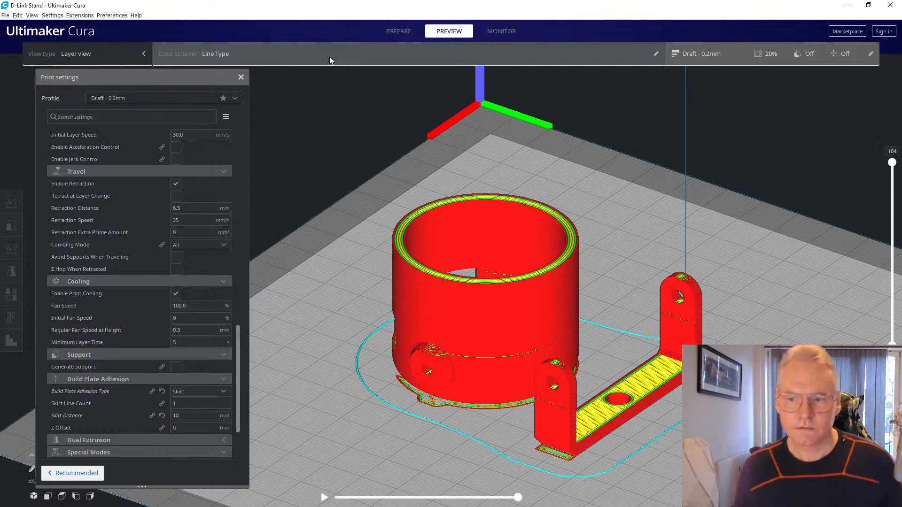
Close the print settings and show travel moves in the Line Type colour scheme of the preview
click(329, 56)
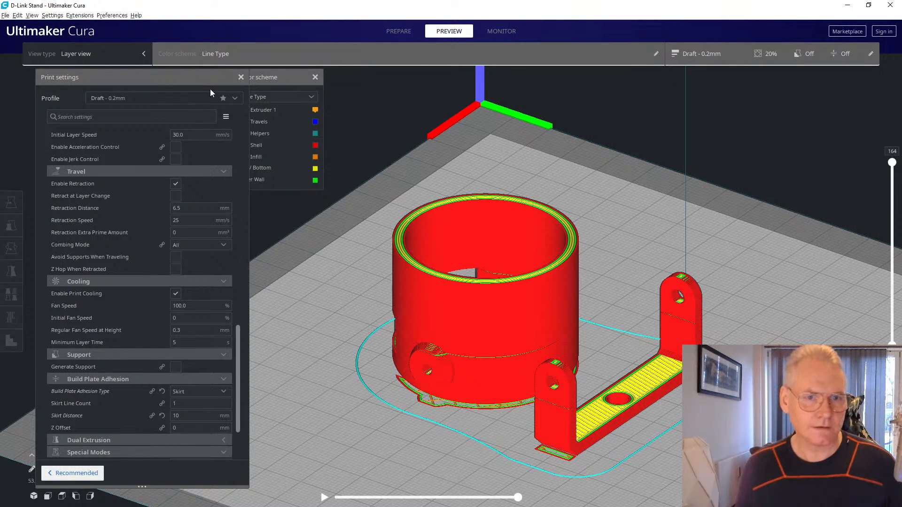
click(241, 77)
click(278, 94)
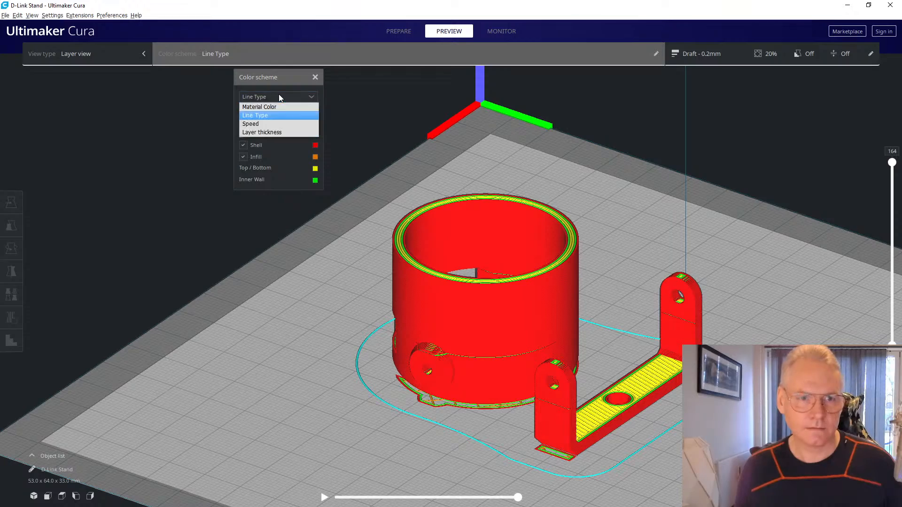
click(277, 94)
click(244, 121)
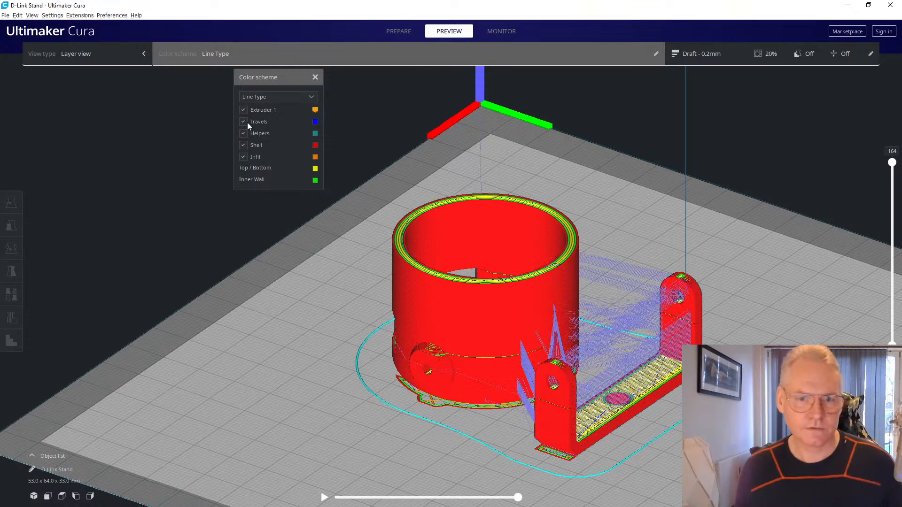
Lower the layer preview to layer 146 and examine the travel moves and infill inside the holder's rim
right_drag(664, 270, 572, 236)
scroll(571, 233, up, 3)
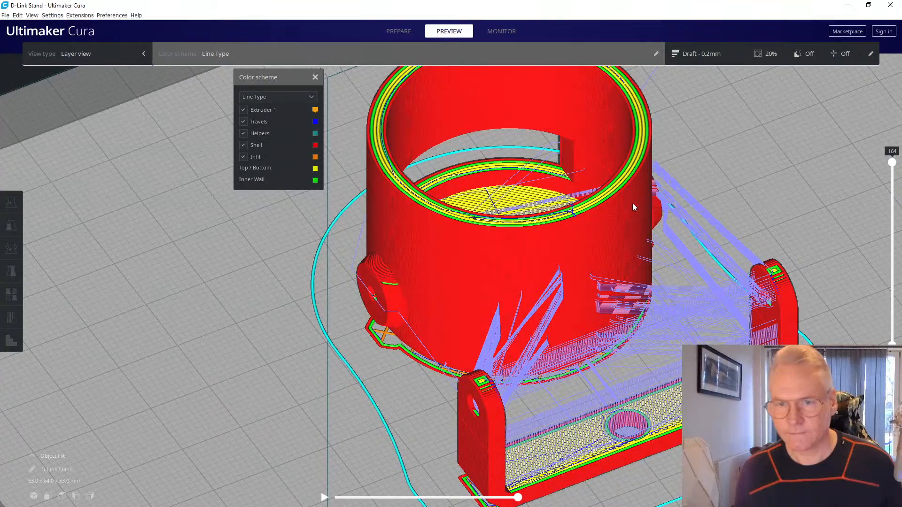
scroll(629, 202, up, 2)
scroll(629, 202, down, 2)
middle_drag(629, 202, 521, 307)
scroll(602, 285, up, 2)
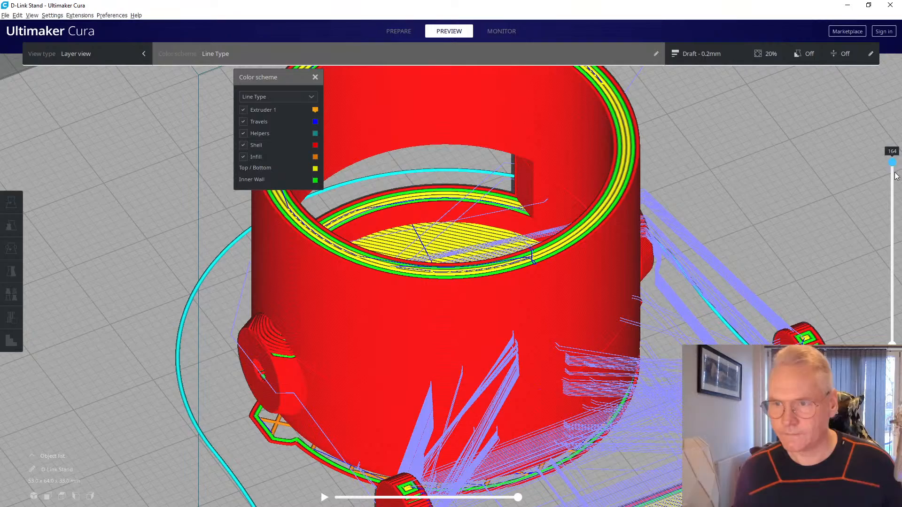
drag(896, 172, 893, 184)
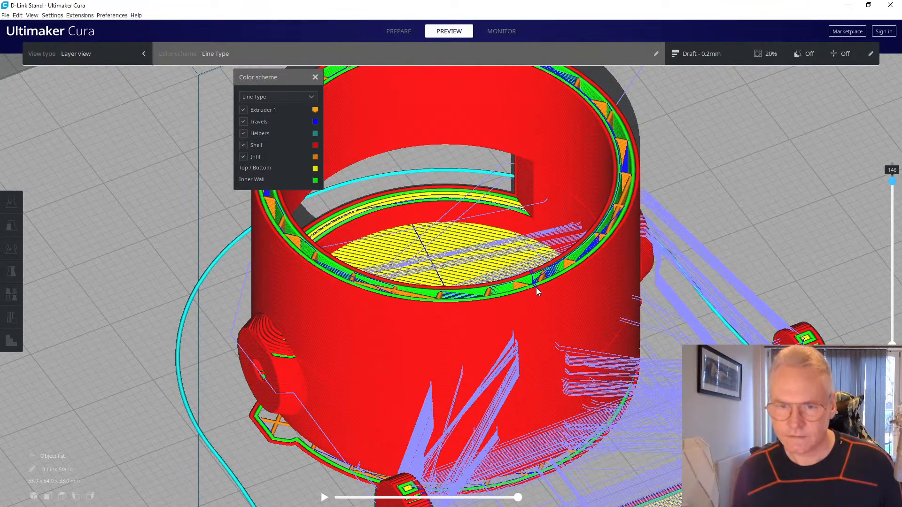
scroll(645, 301, up, 5)
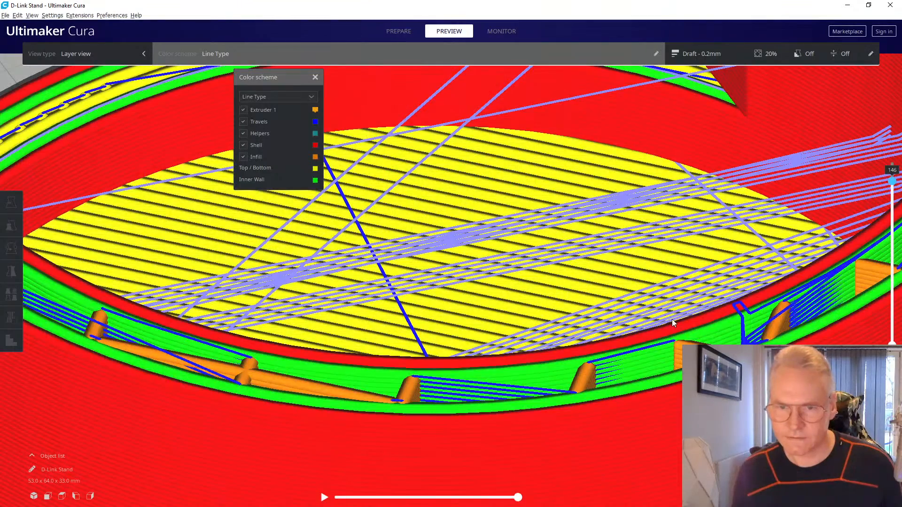
middle_drag(672, 319, 627, 306)
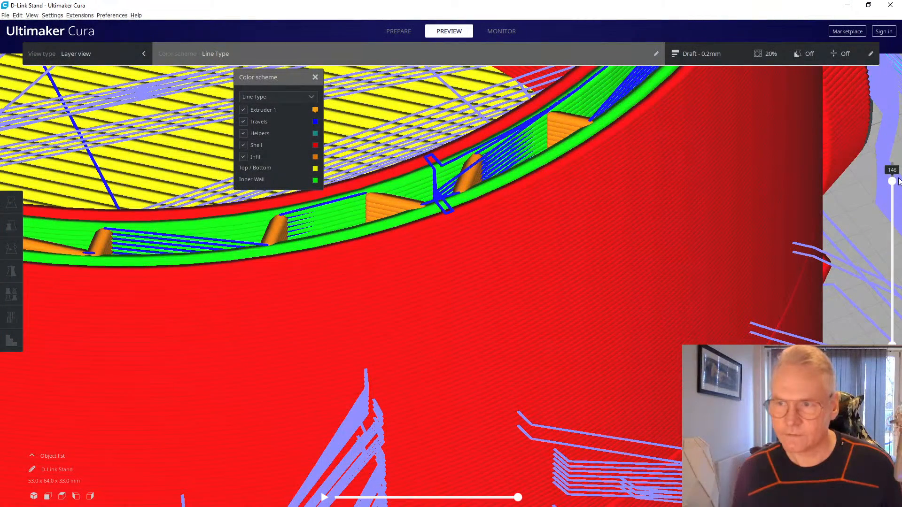
Return the preview to layer 164 and hide the travel moves
drag(893, 183, 892, 162)
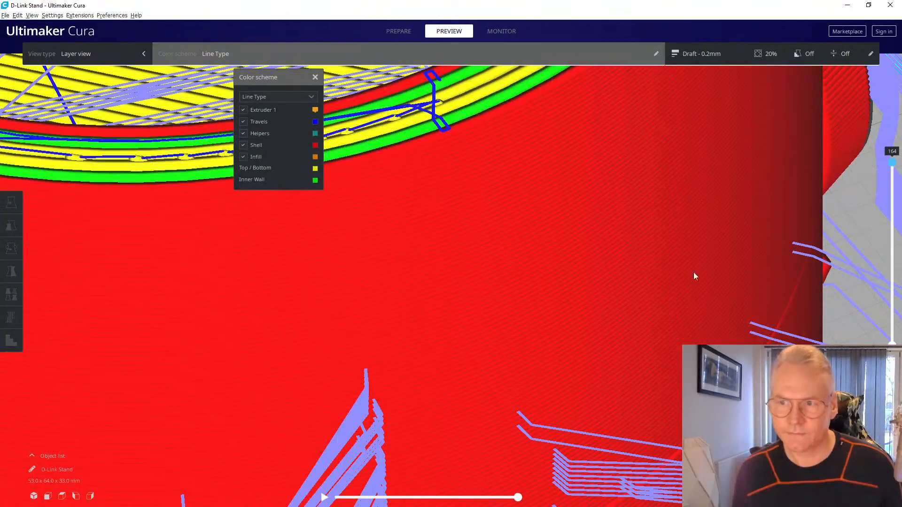
scroll(672, 282, down, 5)
scroll(653, 295, down, 4)
right_drag(457, 308, 582, 278)
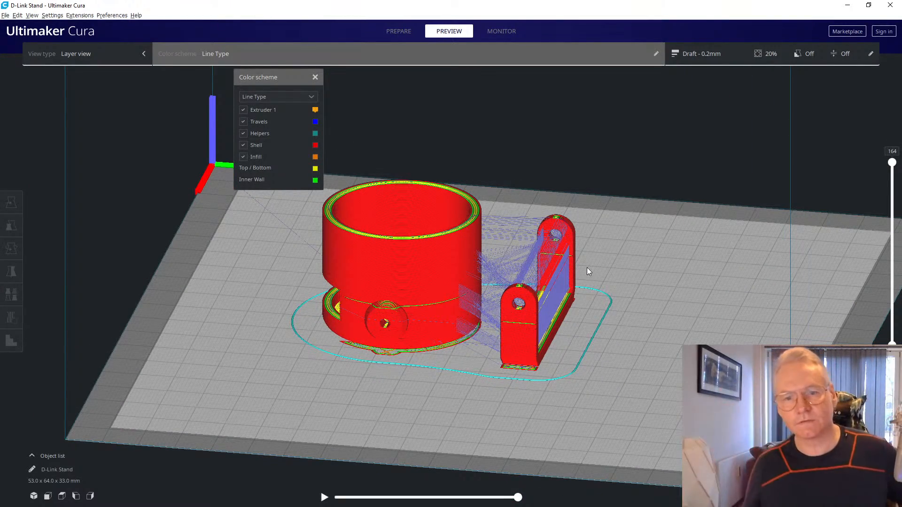
click(244, 122)
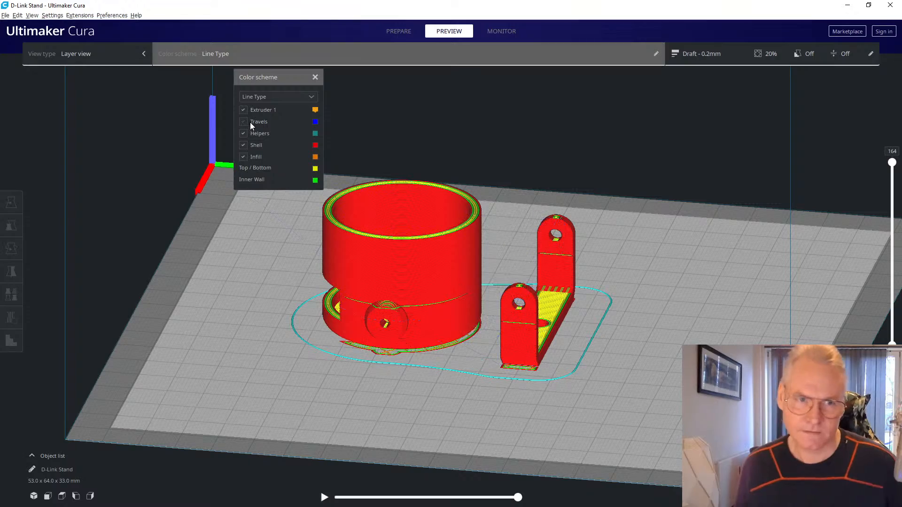
Examine the stand's base and uprights and the holder's bottom edge up close in the layer preview
right_drag(580, 346, 483, 349)
scroll(483, 349, up, 3)
right_drag(498, 406, 383, 419)
scroll(382, 419, up, 5)
middle_drag(382, 419, 400, 405)
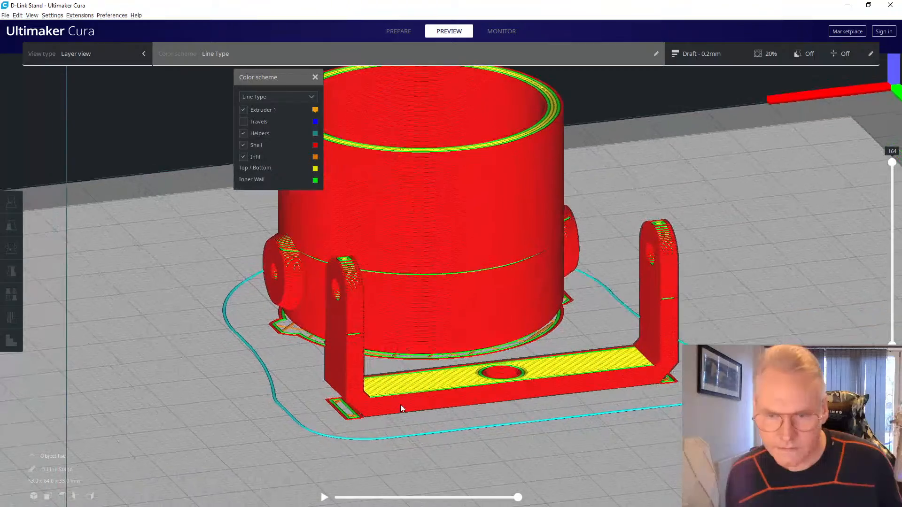
scroll(360, 426, up, 4)
scroll(362, 424, down, 2)
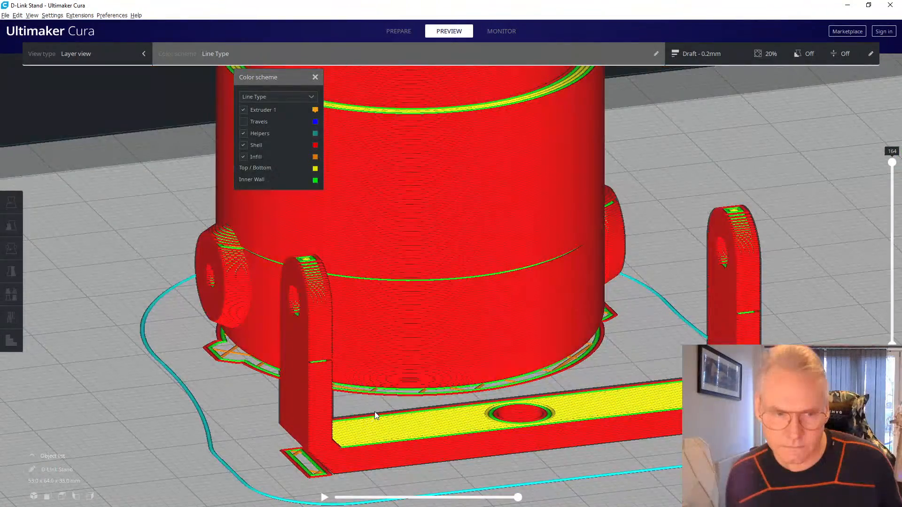
scroll(374, 411, down, 3)
right_drag(386, 396, 408, 405)
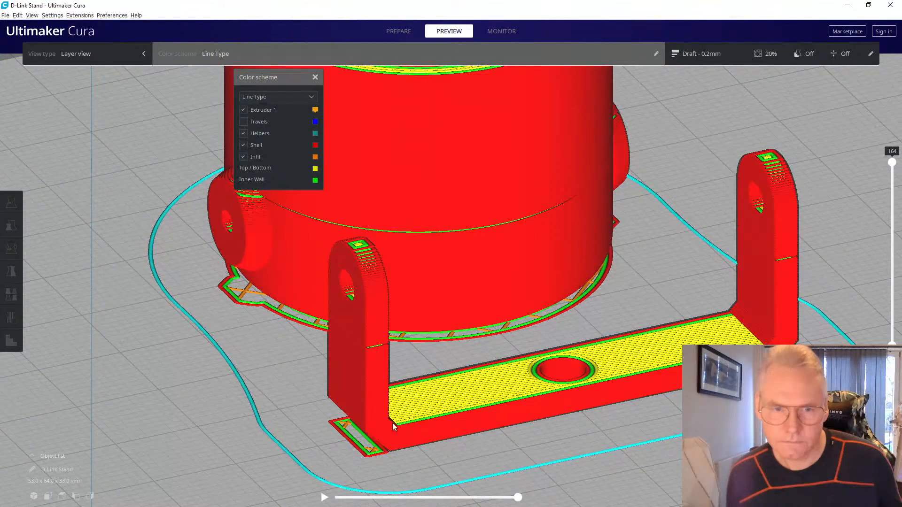
scroll(392, 422, up, 6)
scroll(385, 447, down, 6)
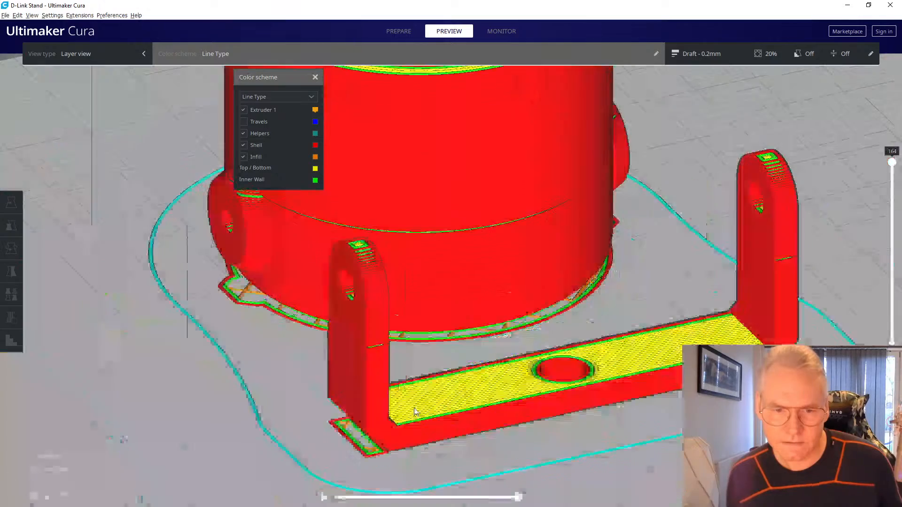
scroll(376, 447, up, 1)
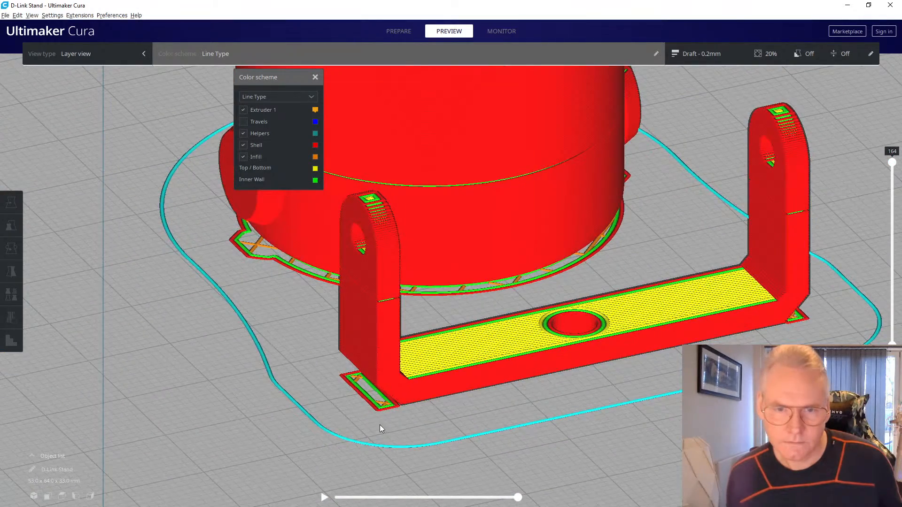
scroll(380, 425, up, 3)
scroll(380, 425, up, 1)
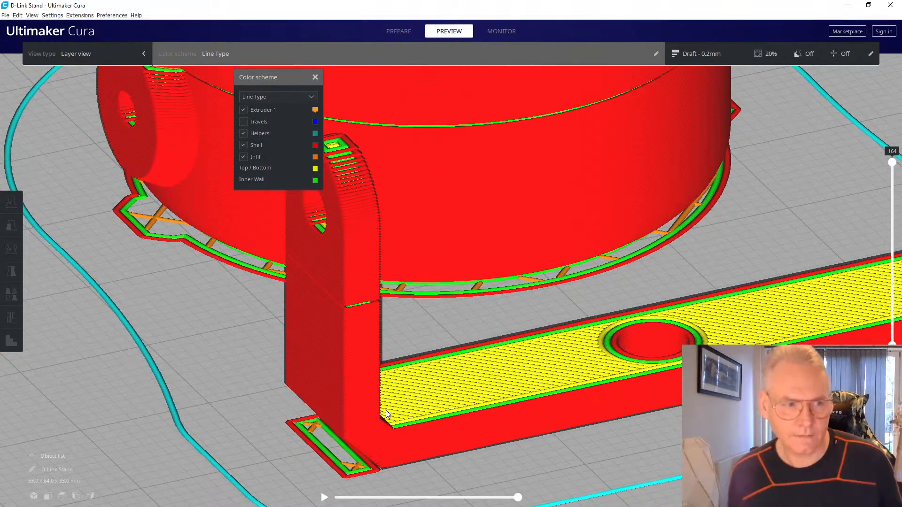